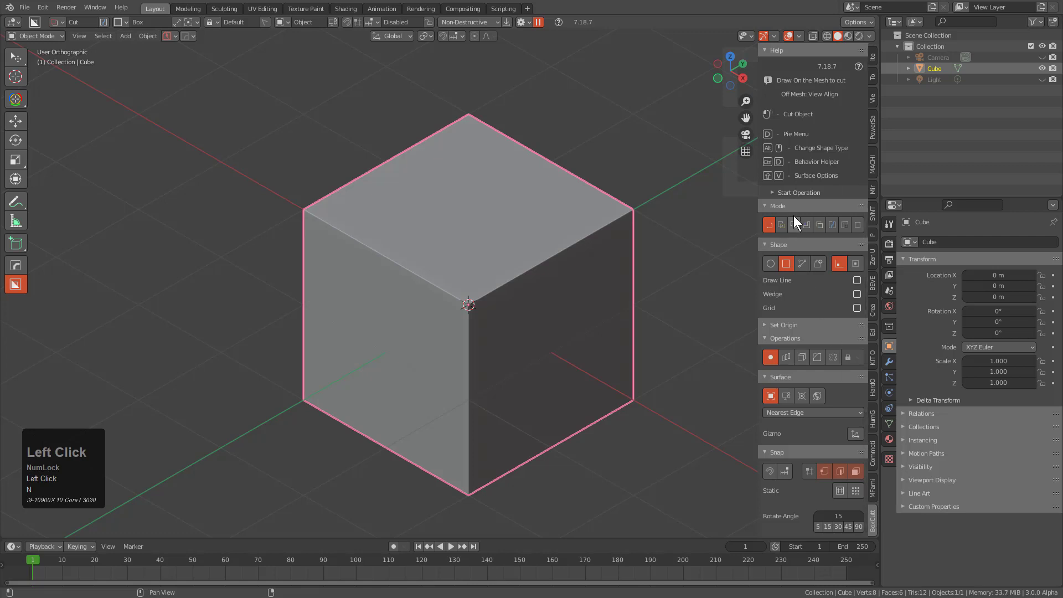
Collapse the Mode, Shape, Set Origin, Operations, Surface, Snap and Settings sections and look at the cutter settings.
click(772, 206)
click(764, 220)
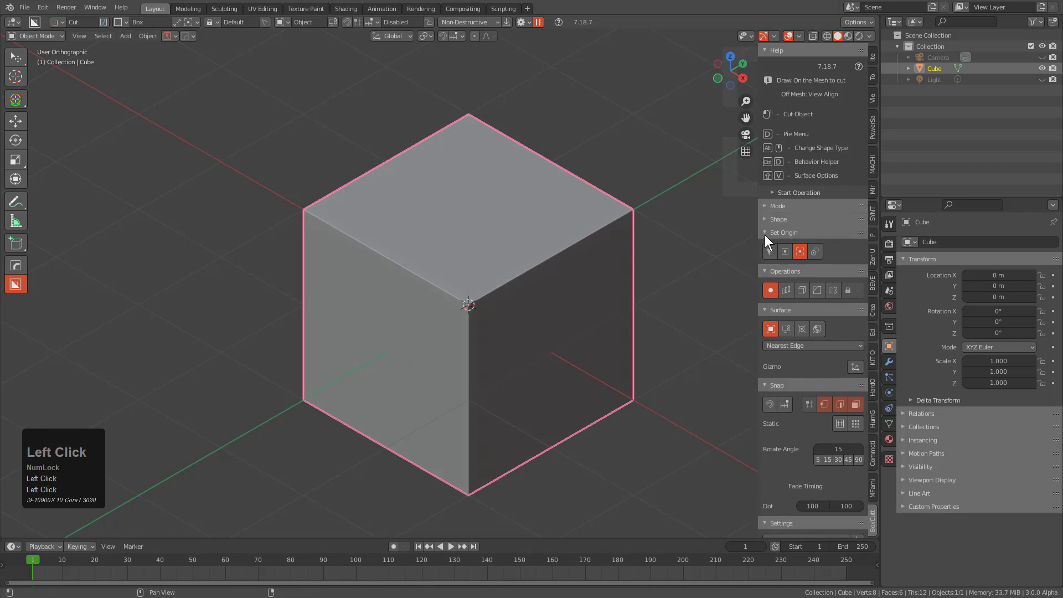
click(765, 245)
click(765, 255)
click(765, 271)
click(767, 286)
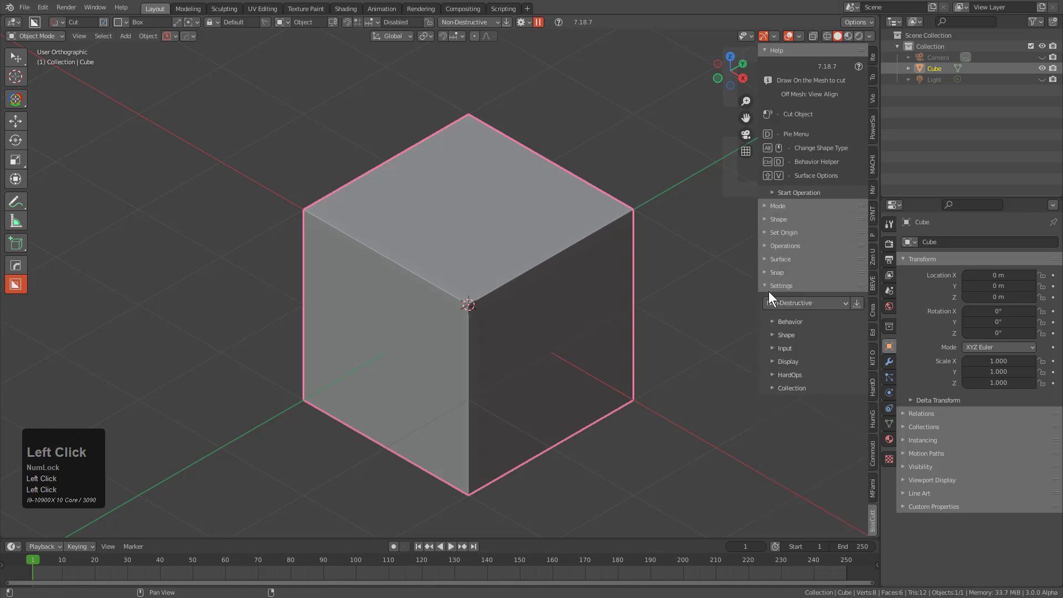
click(521, 22)
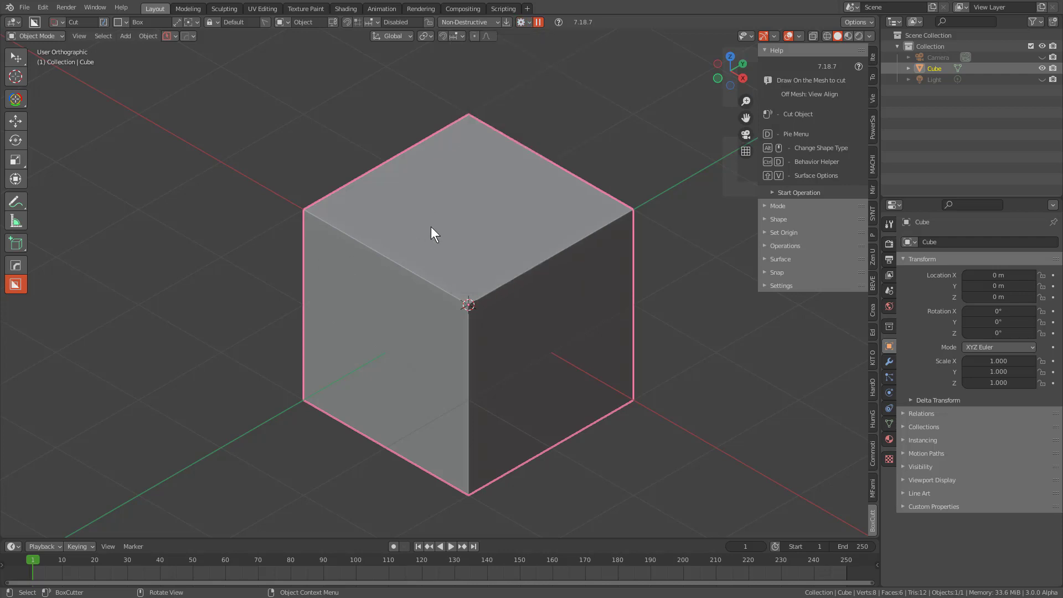
Cycle the cutter shape through Ngon and Circle back to Box, and toggle snapping on and off.
key(d)
click(425, 273)
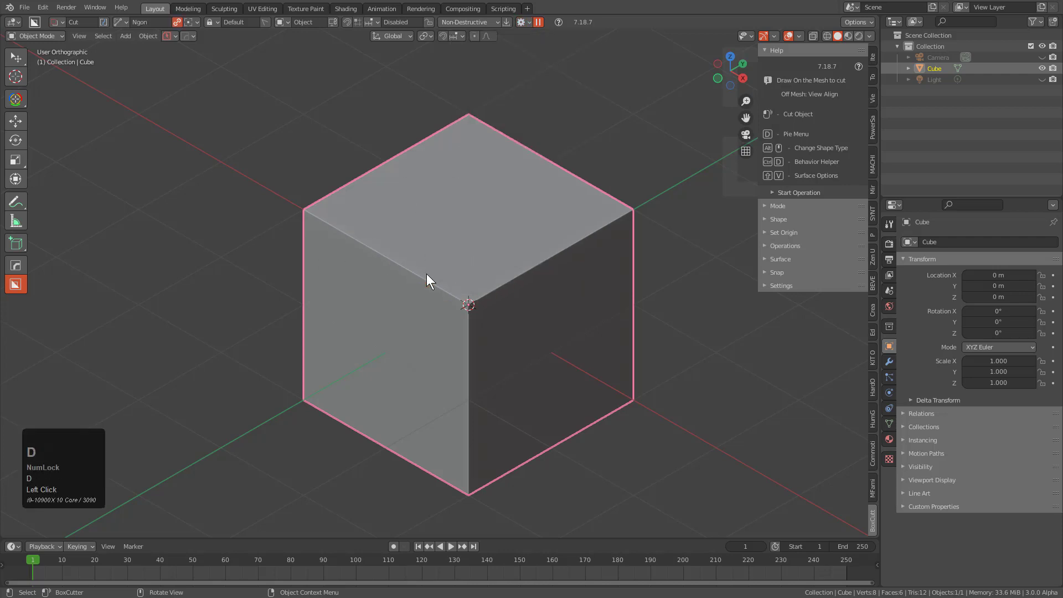
key(d)
click(376, 310)
key(d)
click(312, 313)
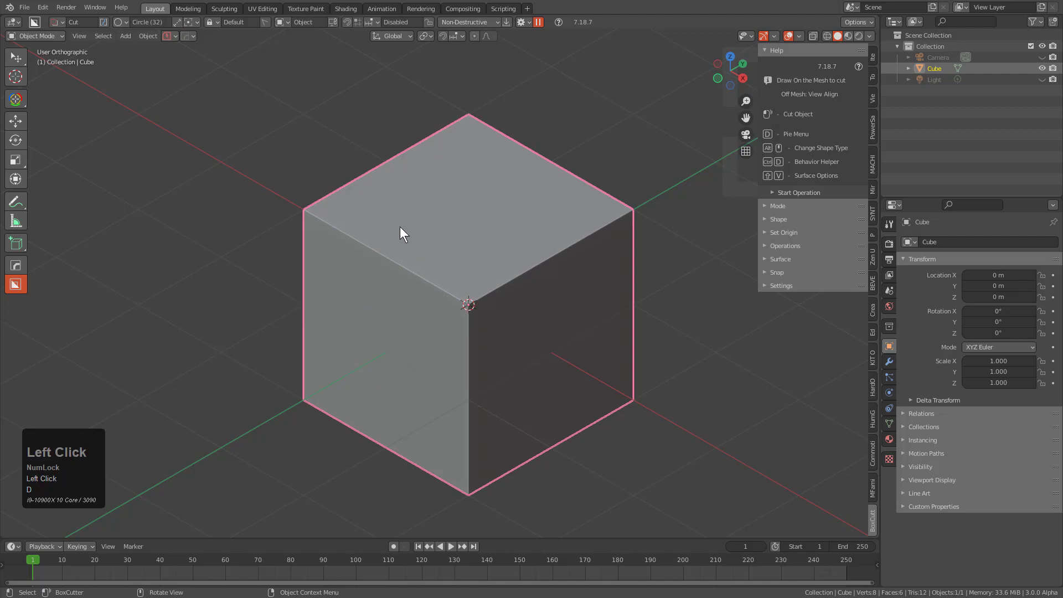
key(d)
click(352, 284)
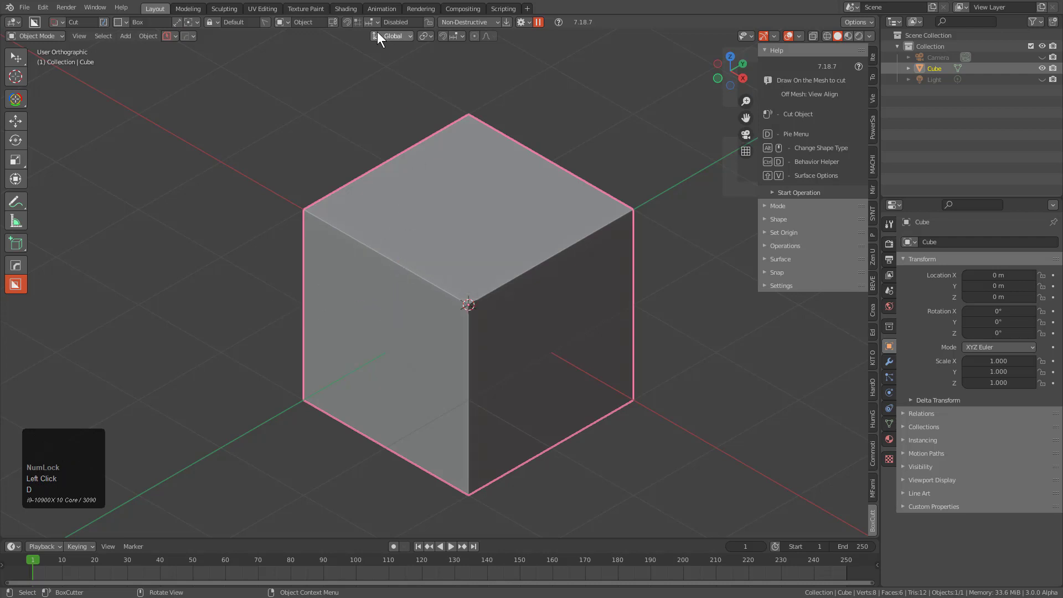
click(347, 26)
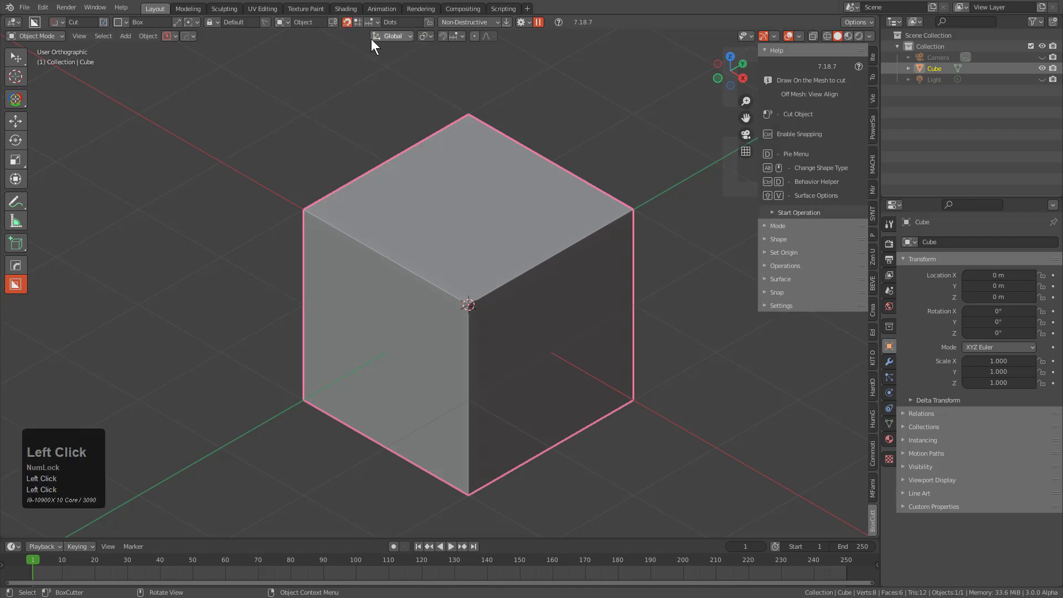
click(347, 21)
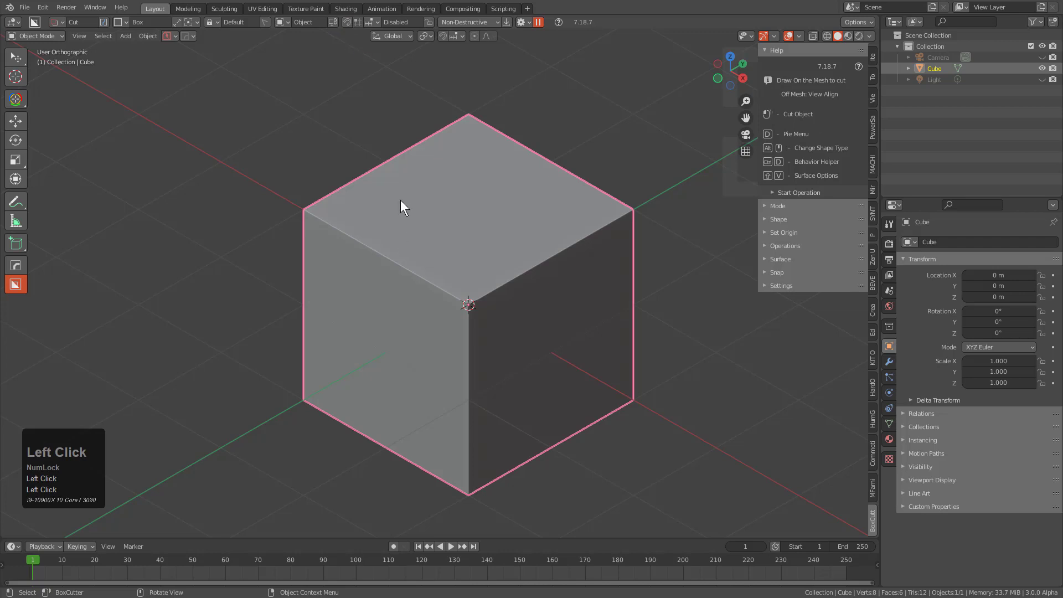
click(411, 205)
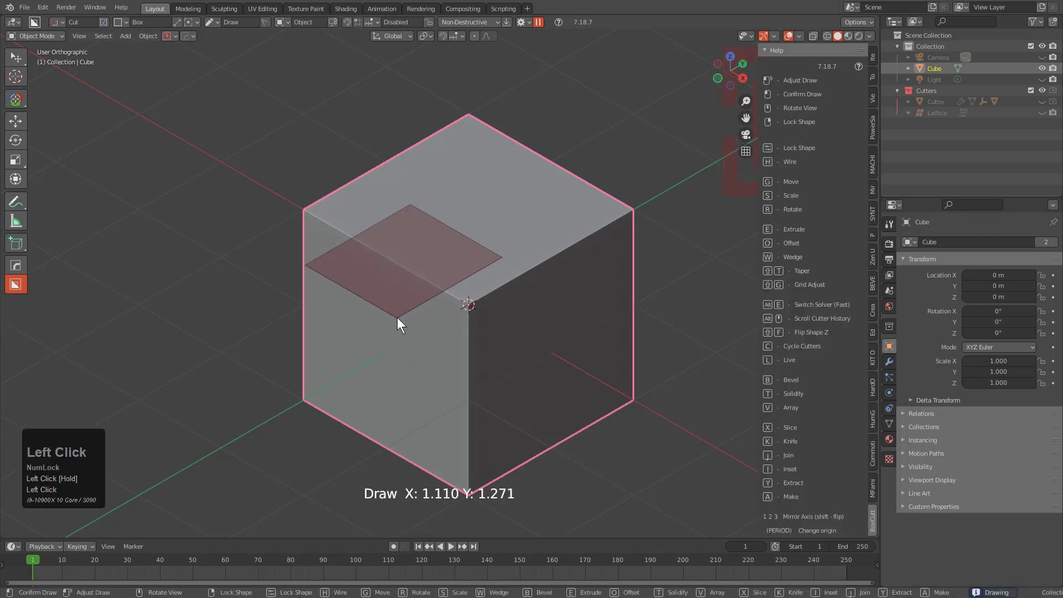
click(397, 317)
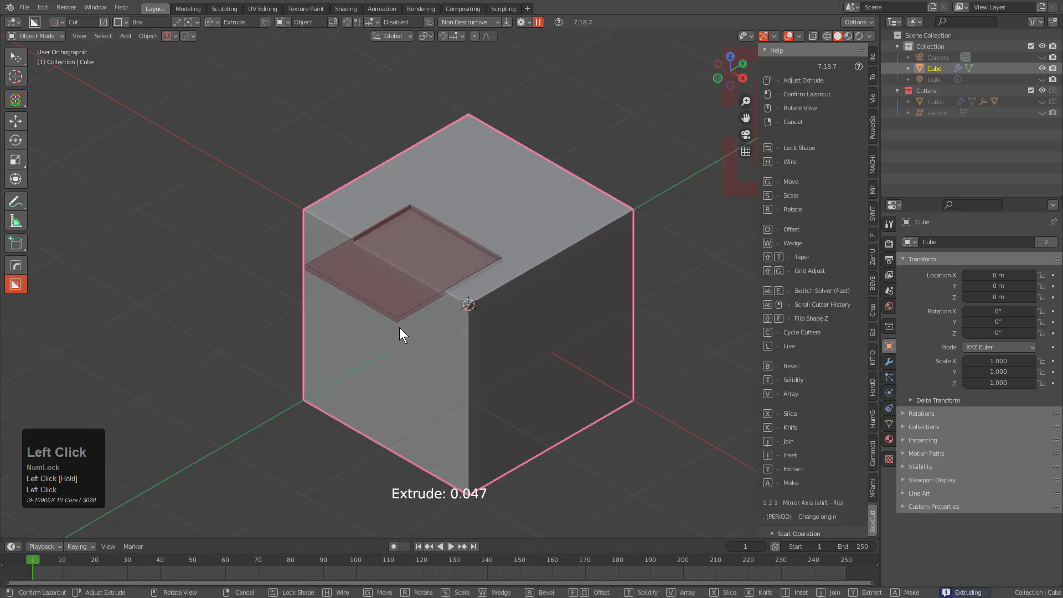
right_click(407, 364)
Slice off the cube's far top corner with view-aligned boxes and cut two rectangular notches into the resulting upper edge.
click(143, 118)
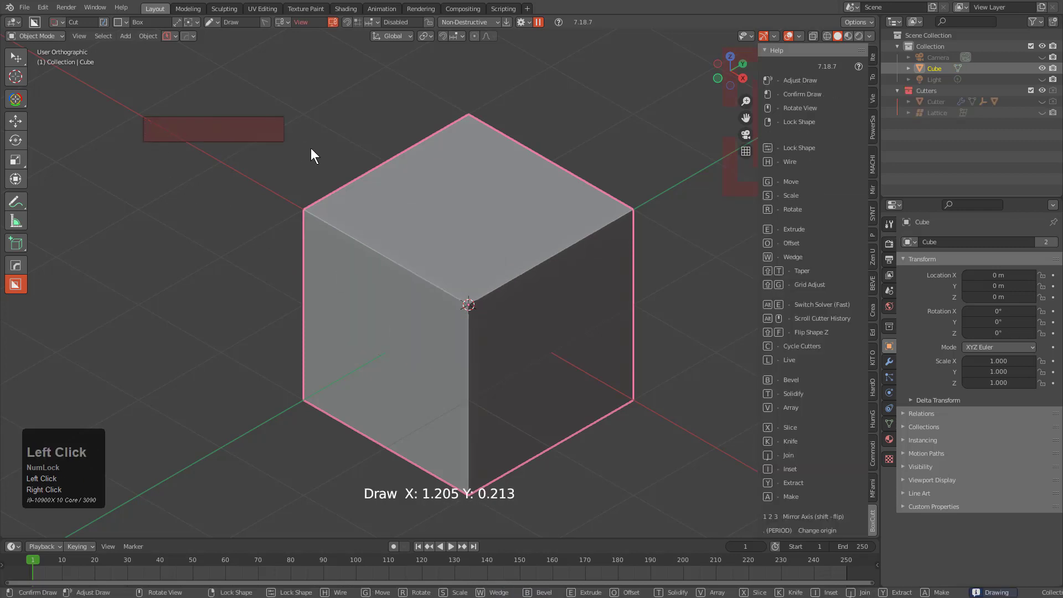
click(611, 186)
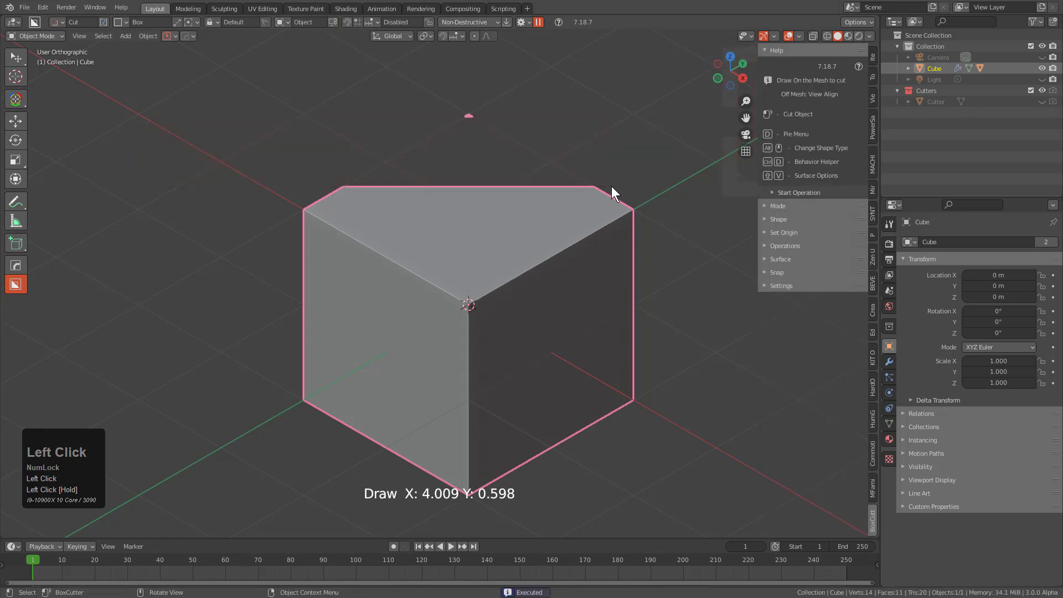
drag(423, 78, 514, 173)
drag(436, 160, 515, 217)
drag(427, 158, 371, 211)
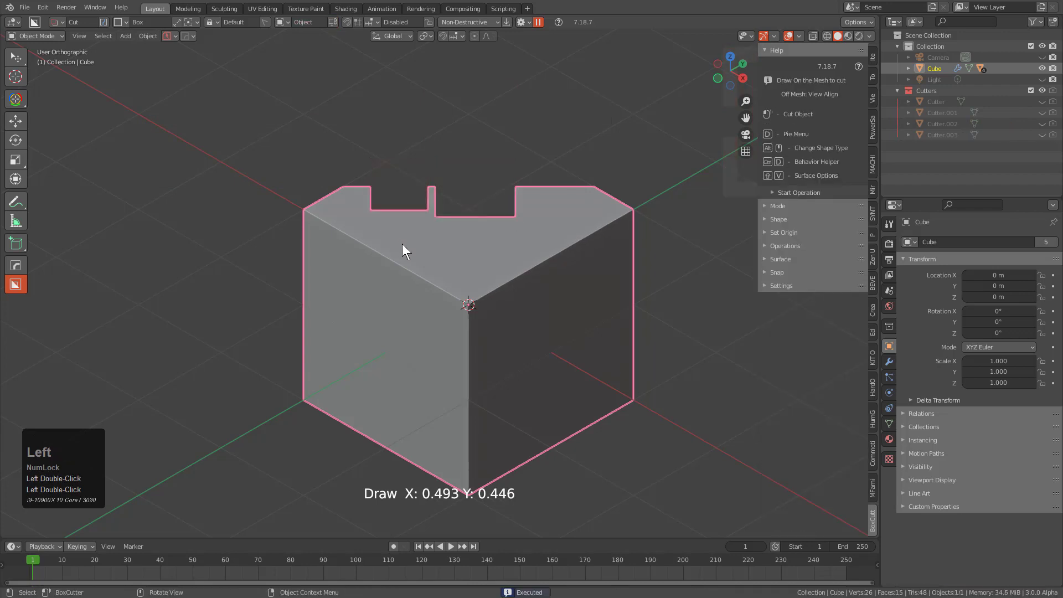
Cut three surface-aligned boxes through the cube, from the top face's left edge, the side face and the top face's right edge.
drag(402, 244, 412, 365)
click(422, 522)
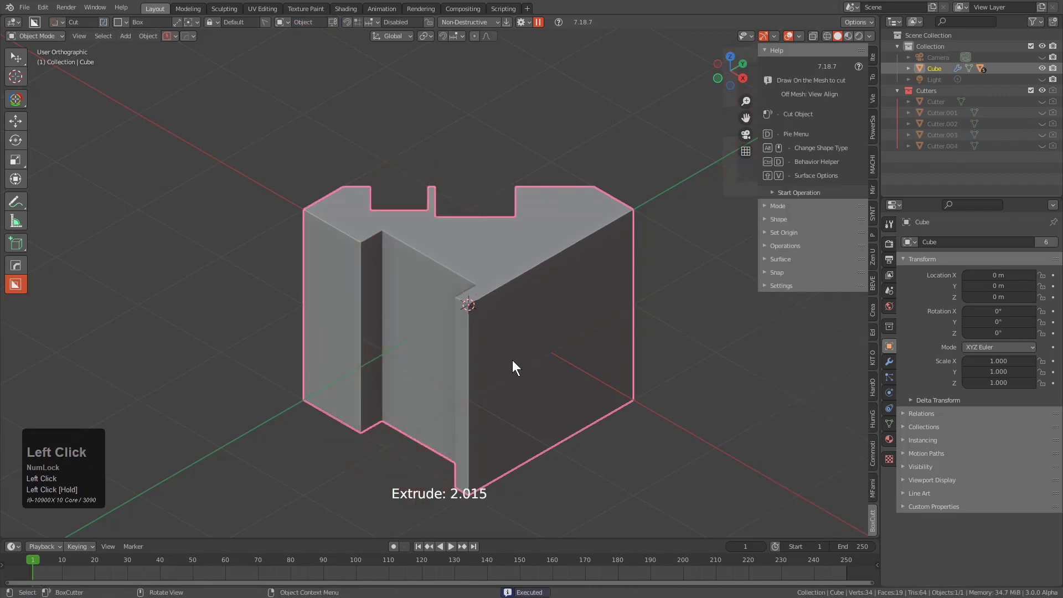
drag(492, 320, 424, 502)
click(222, 363)
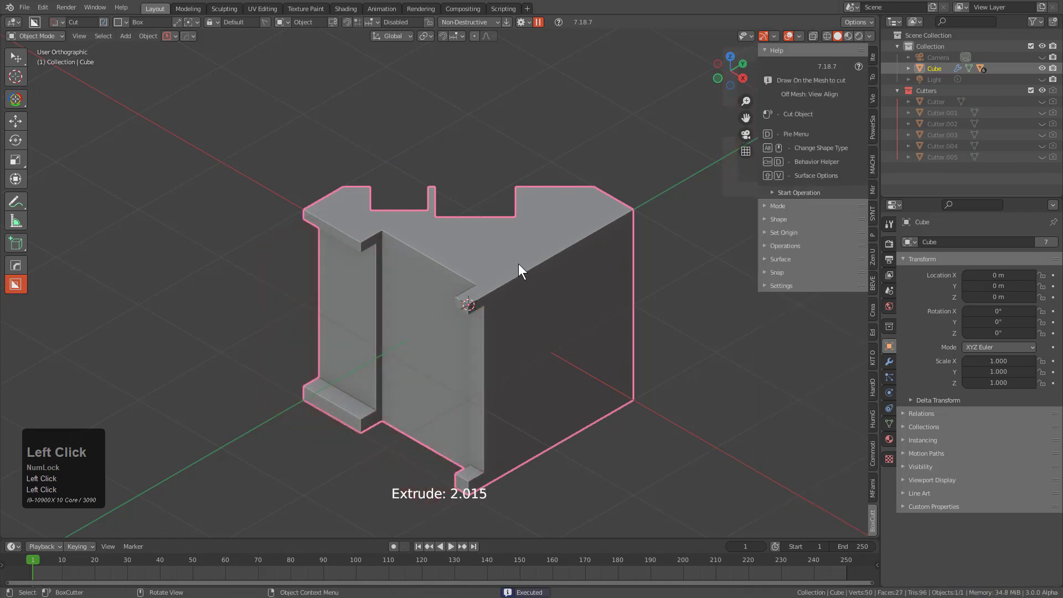
drag(517, 265, 627, 233)
click(625, 430)
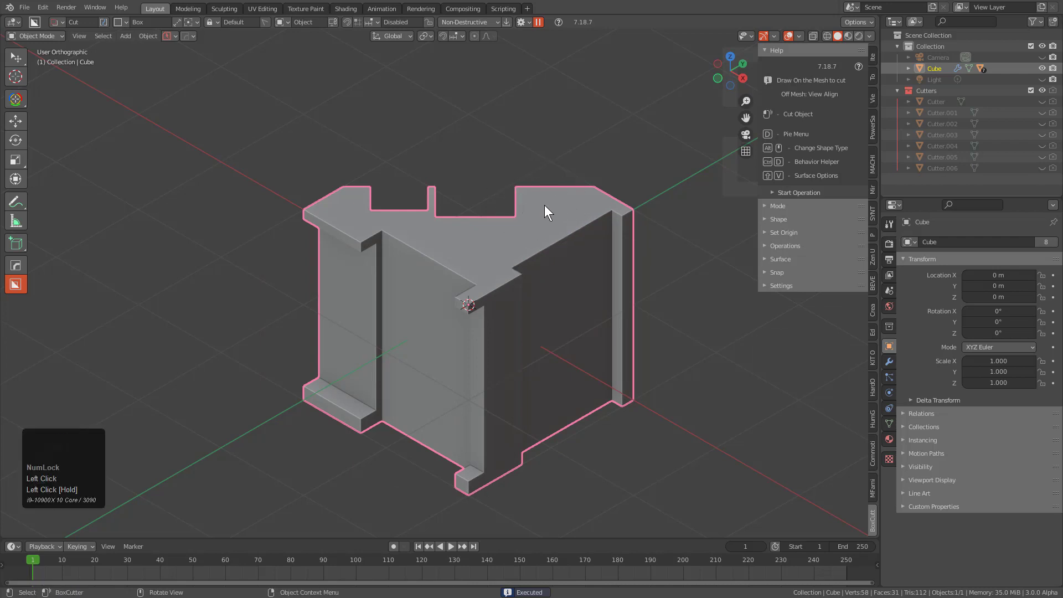
Cut away the cube's upper left corner with a view-aligned box about 1.551 by 1.803 and notch the remaining edge.
mouse_move(160, 102)
mouse_down()
mouse_move(321, 261)
mouse_move(341, 311)
mouse_up()
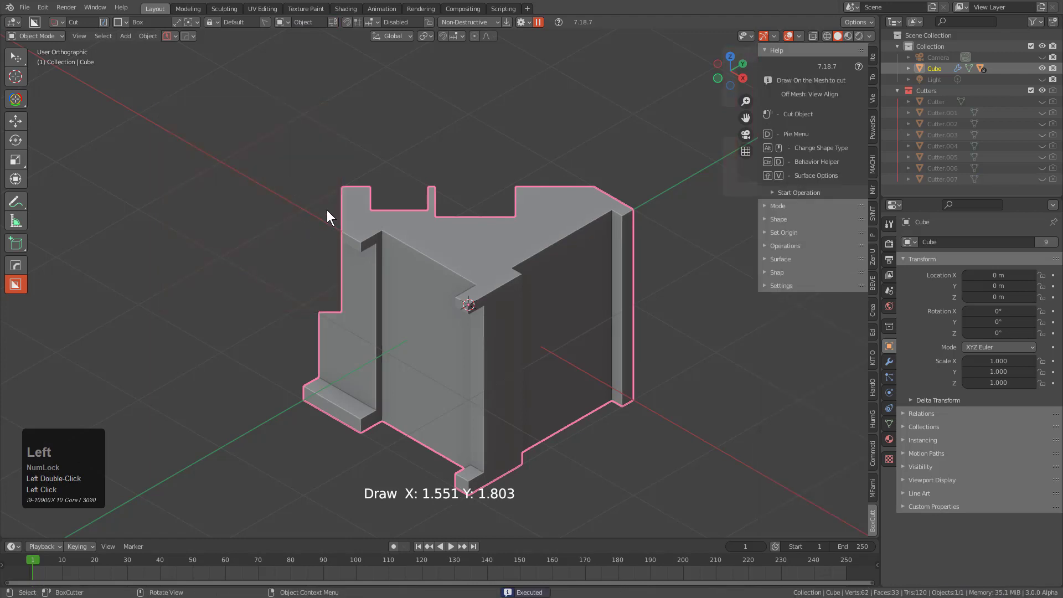
mouse_move(326, 210)
mouse_down()
mouse_move(348, 239)
mouse_move(351, 284)
mouse_up()
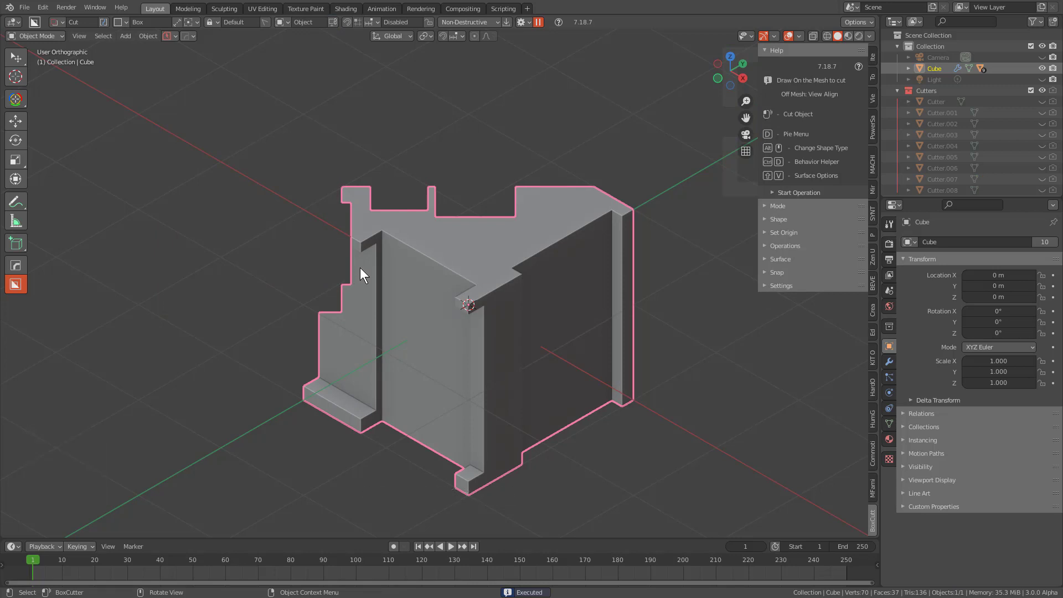
Deselect the cube and make a separate box beside it on the negative Y side, extruded about 1.187.
click(300, 211)
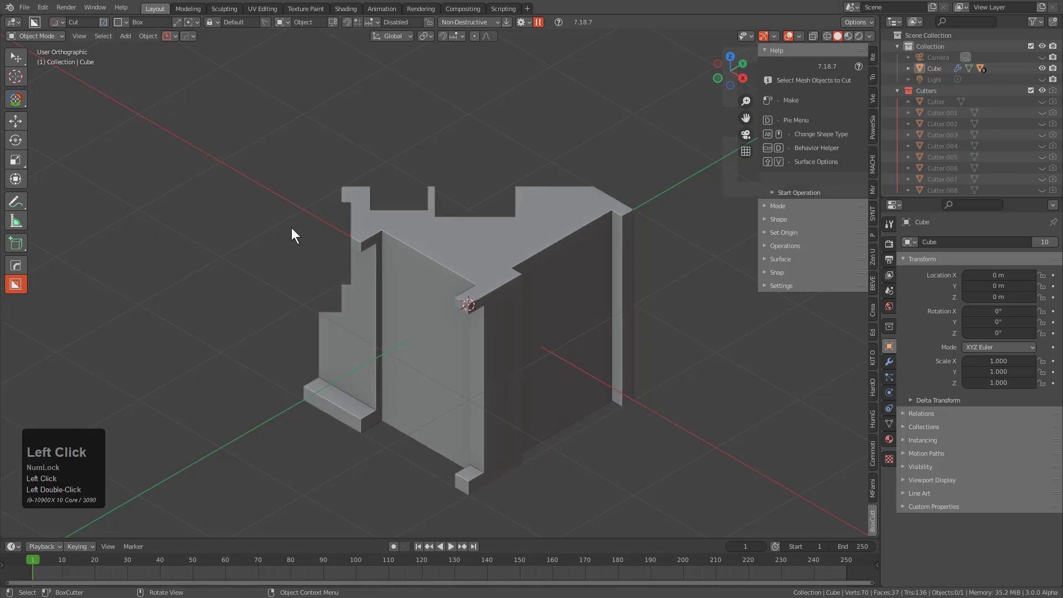
scroll(409, 248, down, 2)
mouse_move(363, 224)
mouse_down()
mouse_move(285, 429)
mouse_move(325, 463)
mouse_move(312, 443)
mouse_up()
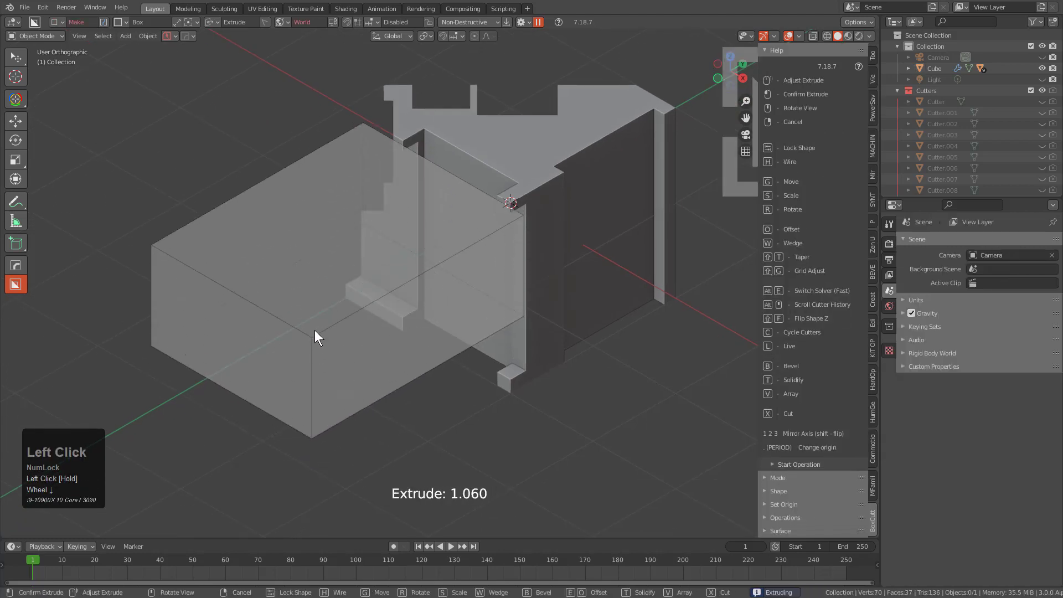
click(357, 314)
Make a second, long box on the cube's positive X side from the top view, extruded about 1.276.
mouse_move(358, 313)
middle_down()
mouse_move(381, 333)
mouse_move(353, 376)
mouse_move(377, 372)
mouse_move(369, 396)
middle_up()
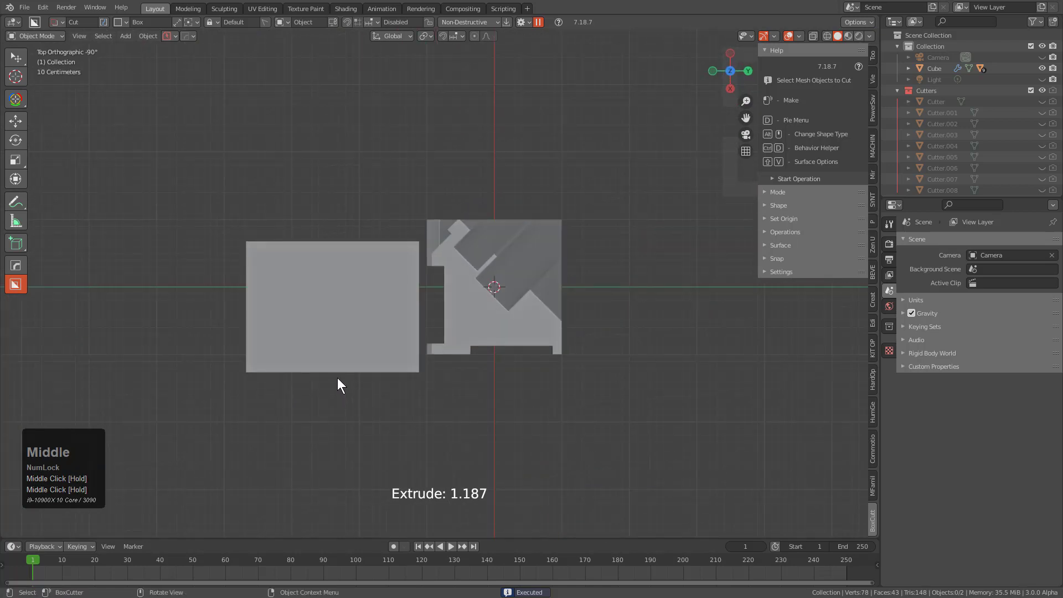
drag(337, 378, 590, 439)
middle_drag(590, 439, 563, 380)
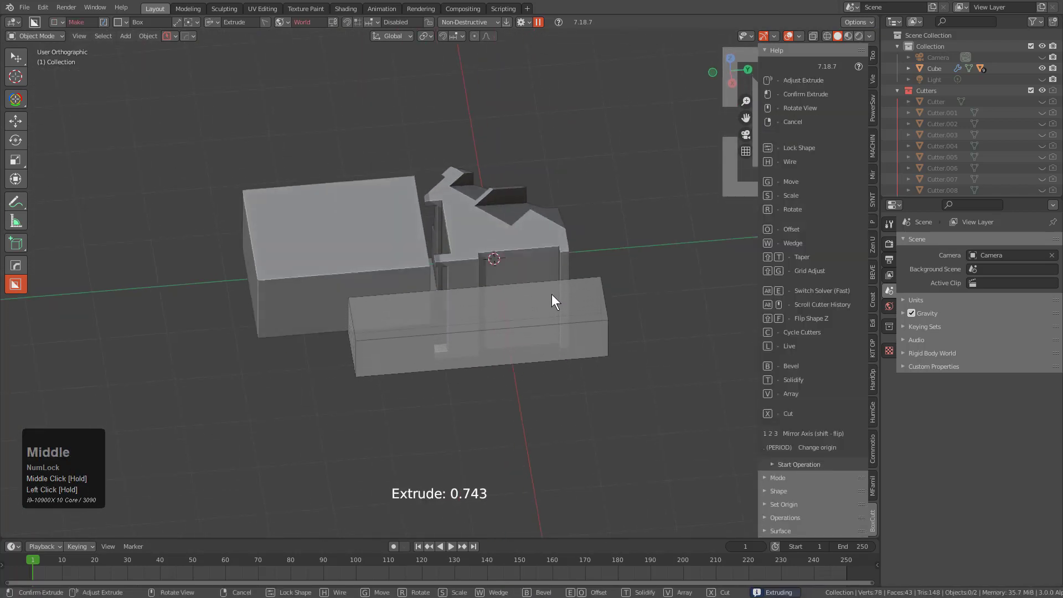
click(491, 276)
Make a third, narrow box along the cube's positive Y side from the top view, extruded about 1.272.
middle_drag(490, 277, 477, 339)
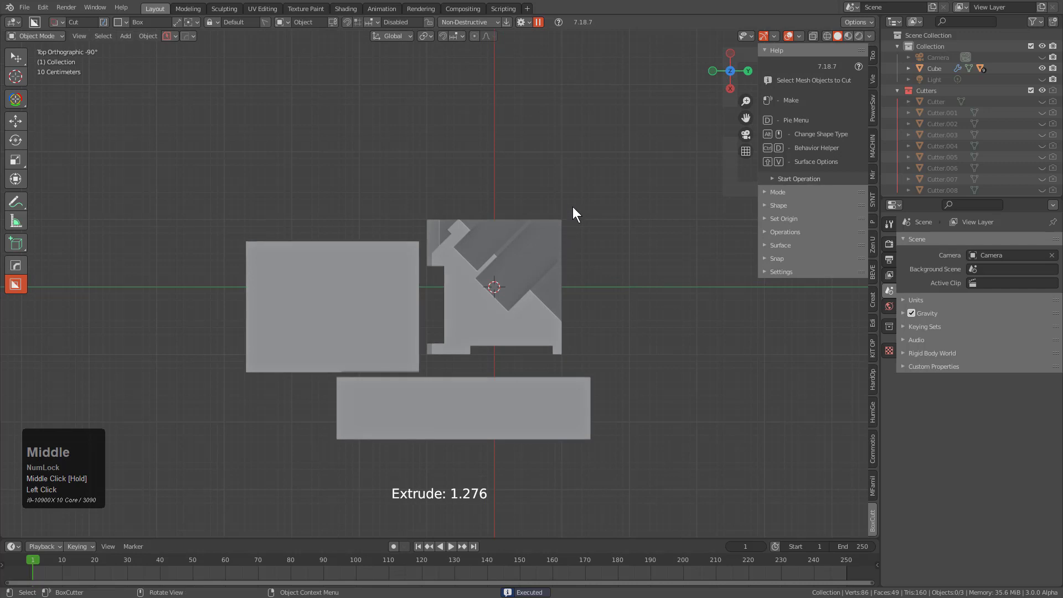
mouse_move(567, 169)
mouse_down()
mouse_move(583, 195)
mouse_move(608, 374)
mouse_up()
middle_drag(609, 374, 636, 323)
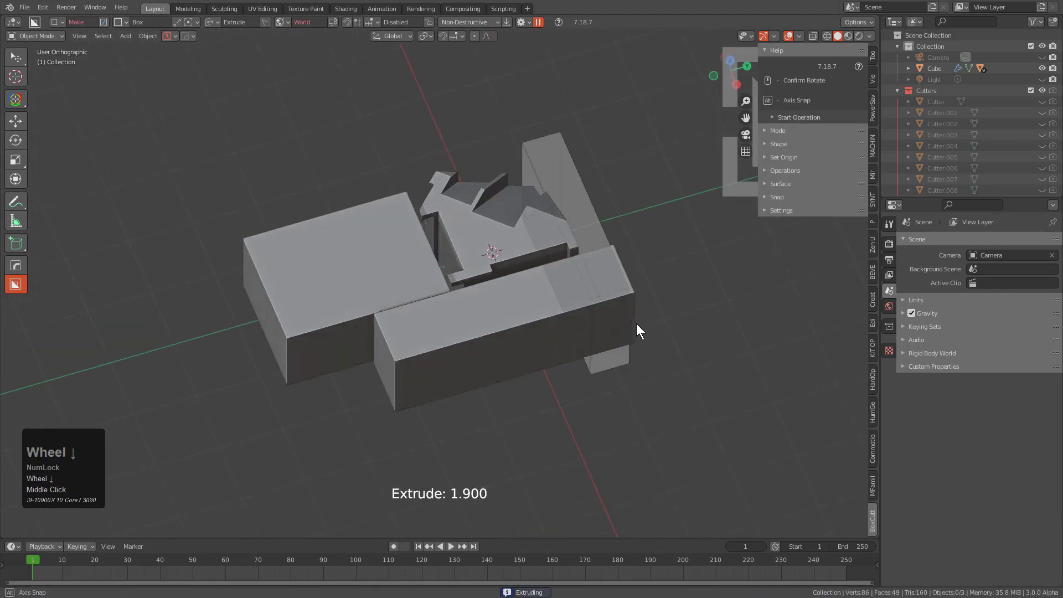
click(491, 242)
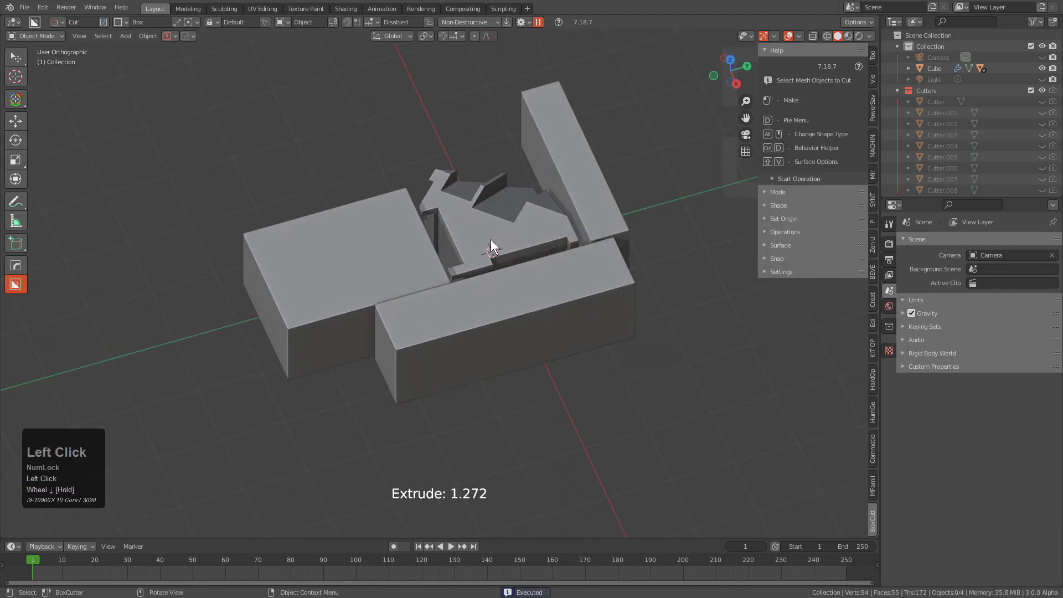
Make a fourth box at the cube's notched back side, extruded about 1.653.
middle_drag(491, 242, 572, 145)
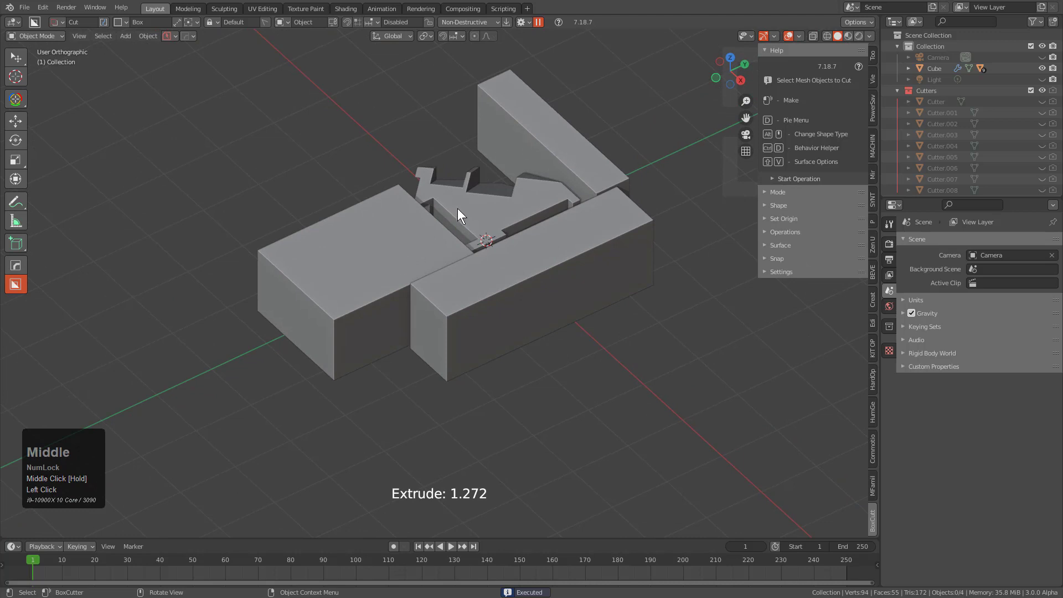
mouse_move(462, 149)
mouse_down()
mouse_move(490, 248)
mouse_move(496, 240)
mouse_up()
click(506, 155)
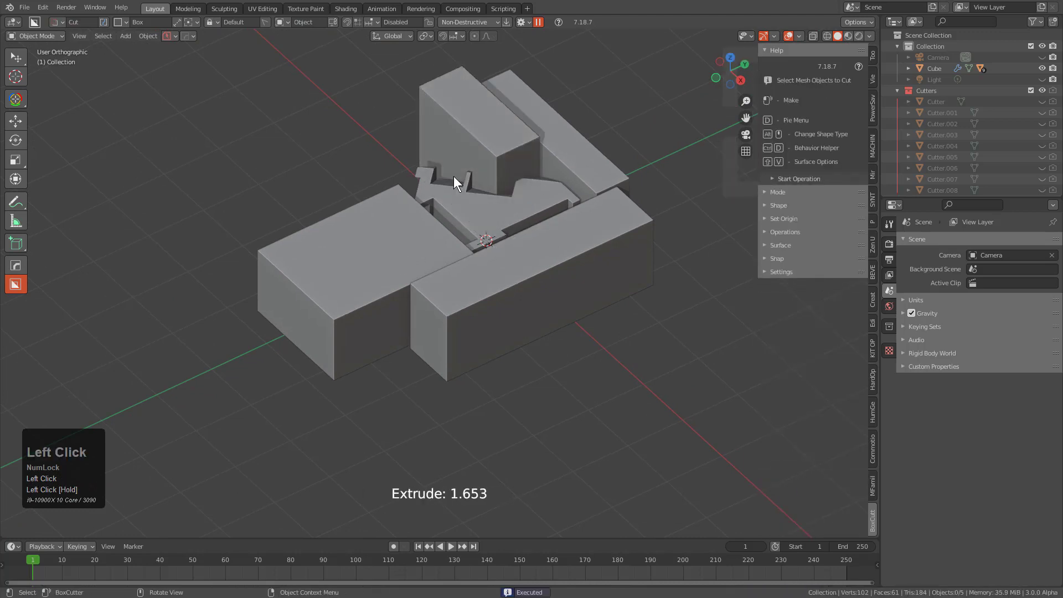
Select the four newly made boxes around the cube and delete them.
click(454, 135)
shift+click(575, 246)
shift+click(364, 268)
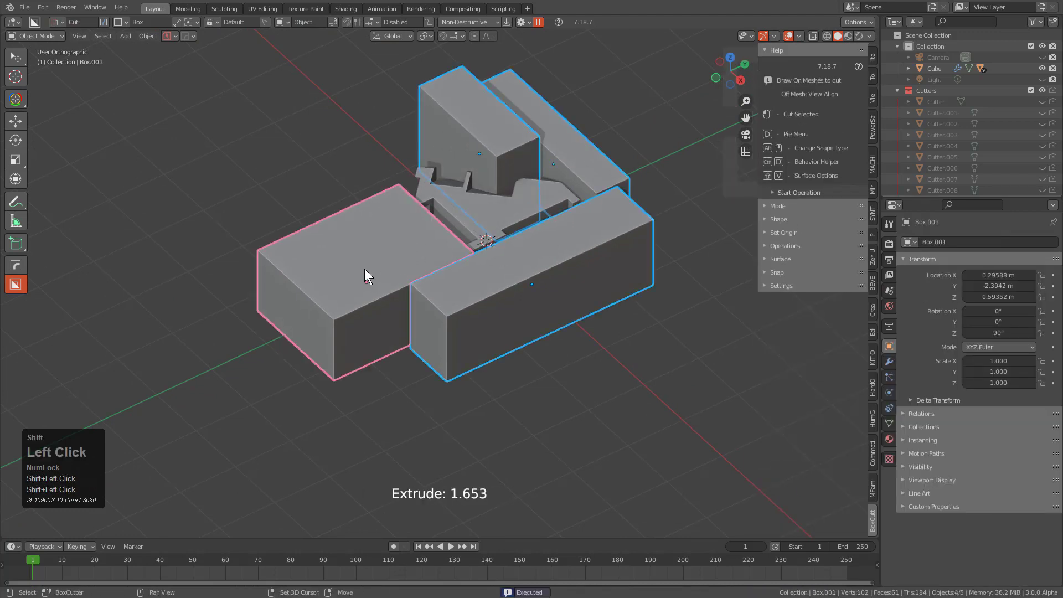
key(x)
click(440, 246)
Select the cube and cut away its right corner with view-aligned boxes, including a notch about 0.351 by 0.389.
click(480, 224)
key(KP_Decimal)
middle_drag(481, 224, 485, 234)
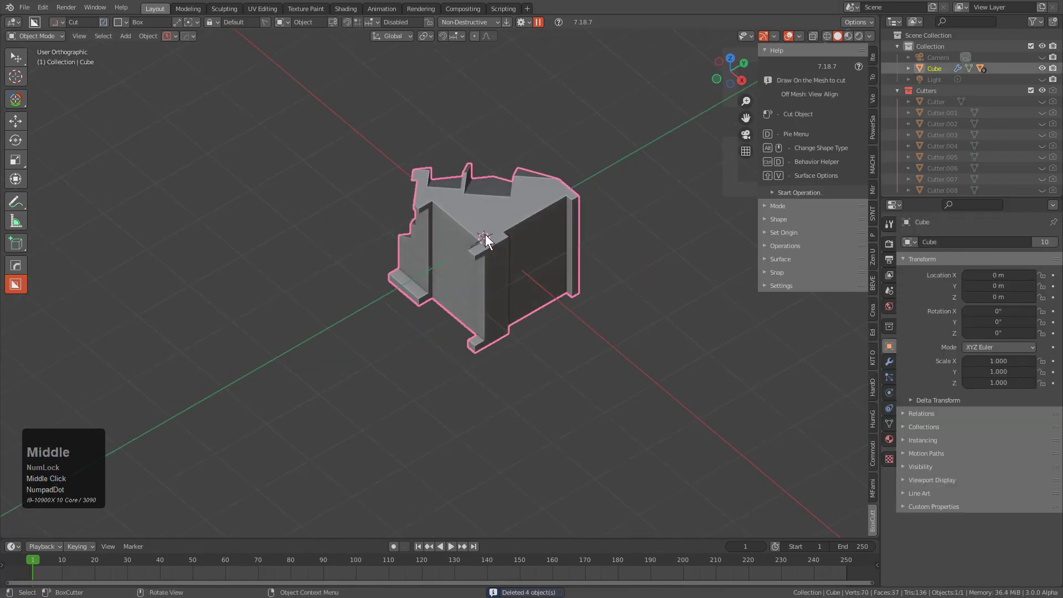
scroll(586, 205, up, 3)
middle_drag(586, 204, 486, 289)
mouse_move(608, 110)
mouse_down()
mouse_move(509, 314)
mouse_move(561, 337)
mouse_up()
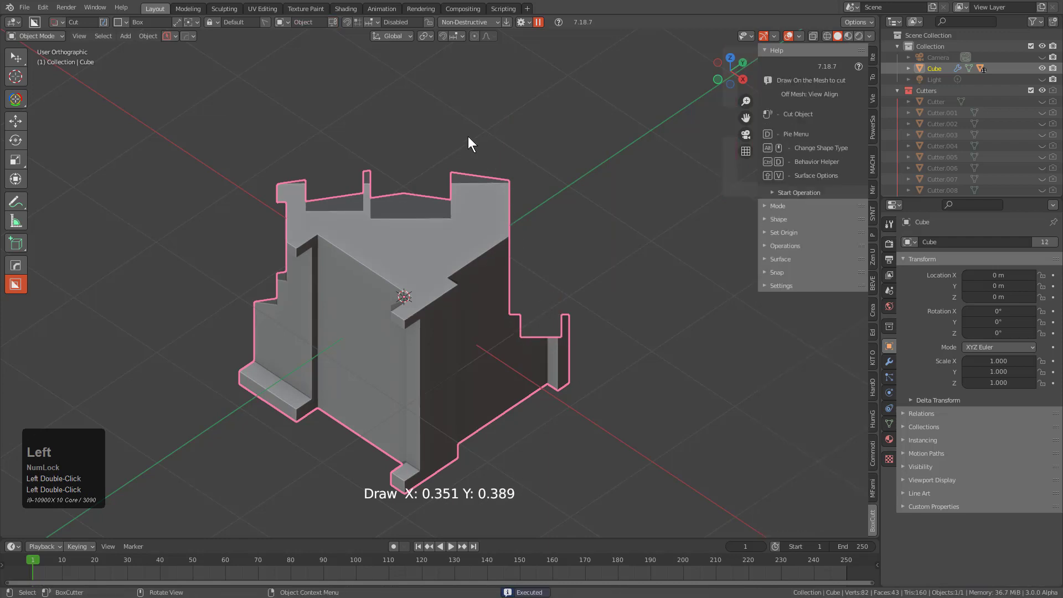
Trim the upper edge level with a view-aligned box and notch it near its right end and in the middle.
drag(467, 136, 500, 210)
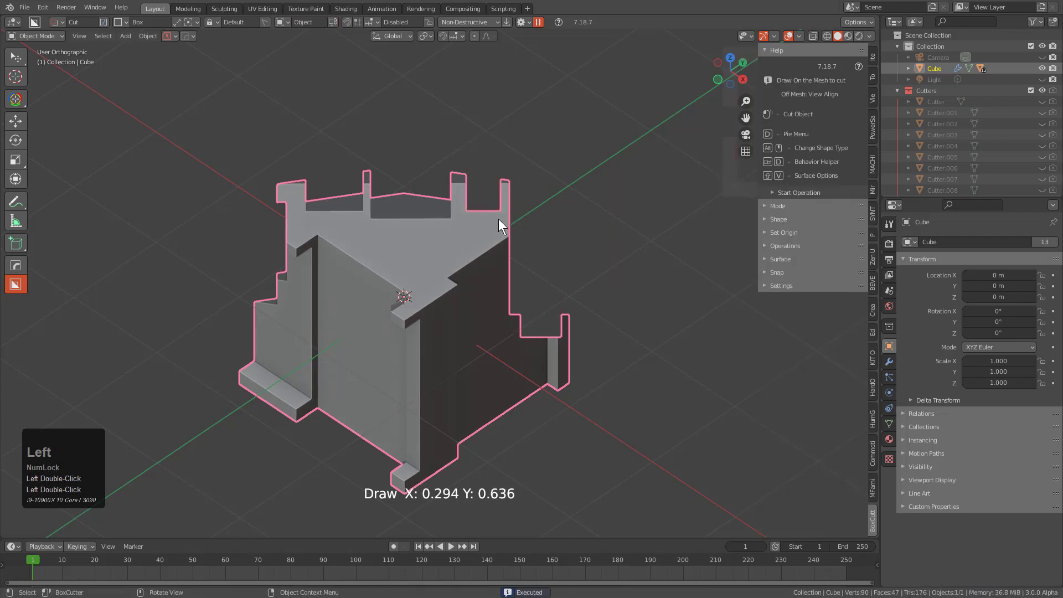
drag(321, 147, 559, 187)
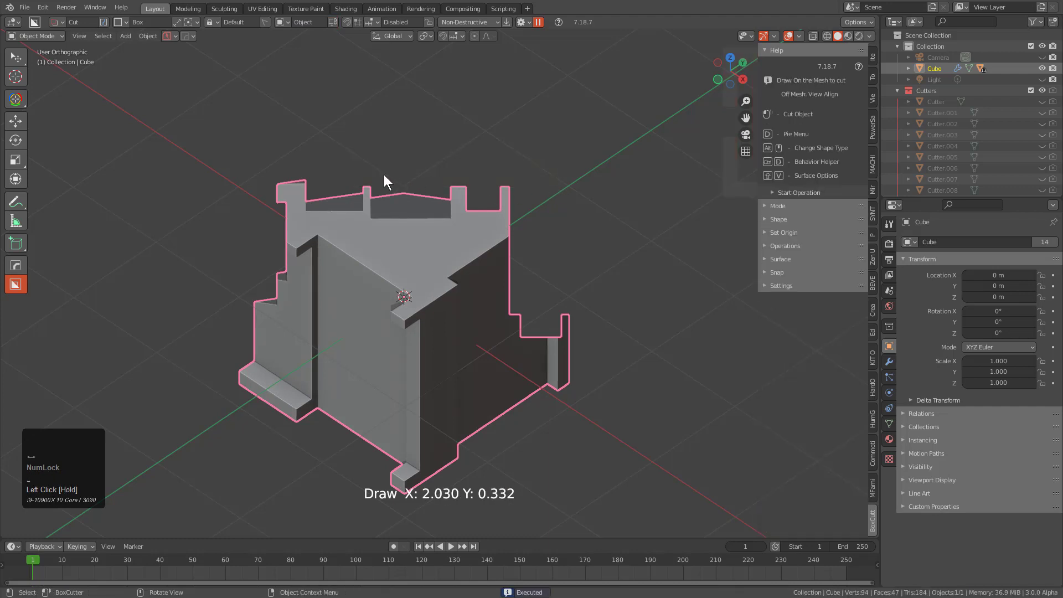
drag(381, 171, 444, 208)
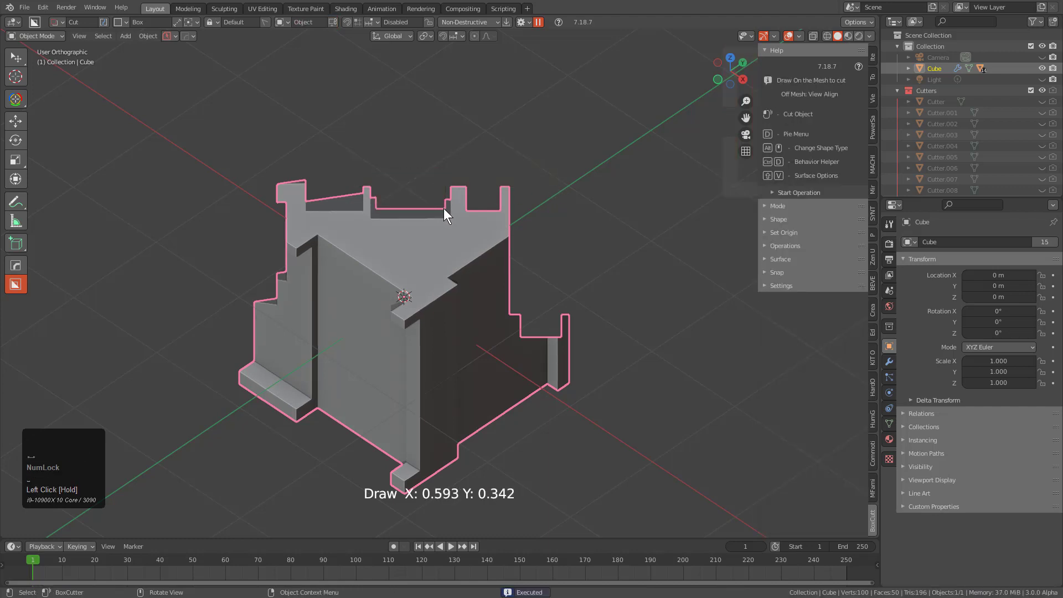
Trim and notch the left end of the upper edge, and recess the right side with view-aligned box cuts.
drag(267, 157, 317, 187)
drag(315, 141, 358, 204)
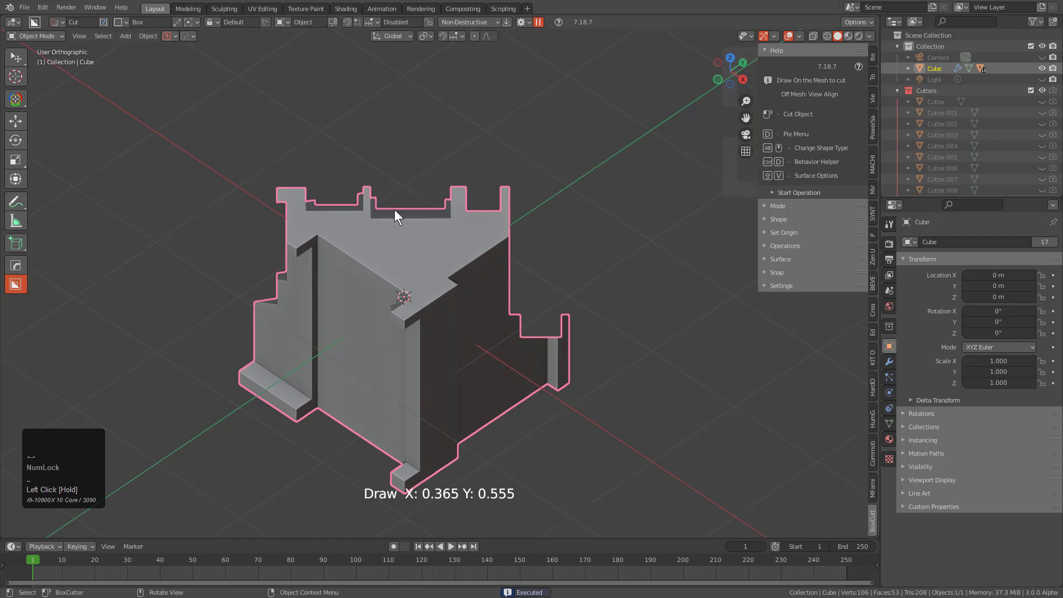
mouse_move(509, 223)
mouse_down()
mouse_move(472, 232)
mouse_move(488, 267)
mouse_move(479, 298)
mouse_move(493, 303)
mouse_up()
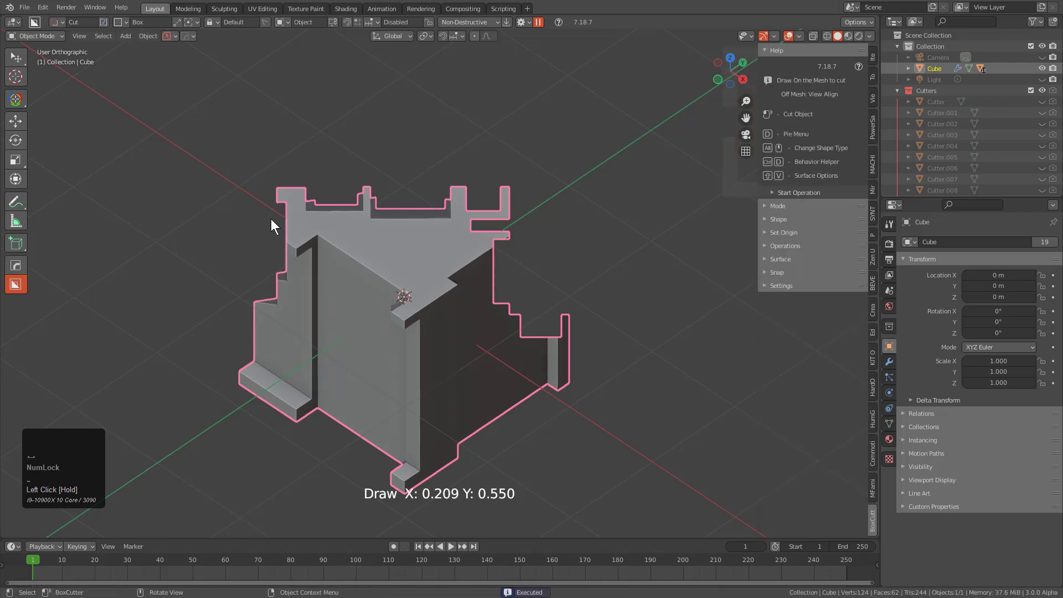
Trim the upper left edge and lower right side with view-aligned boxes, then try a surface-aligned box on the right wing.
drag(273, 216, 291, 256)
drag(484, 459, 542, 370)
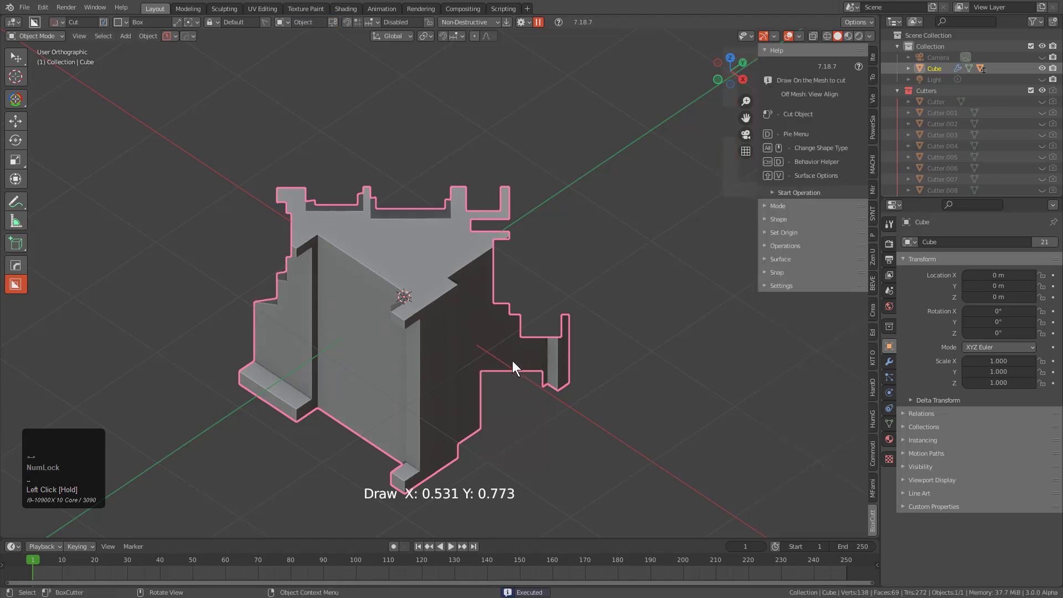
drag(476, 327, 555, 363)
right_click(519, 337)
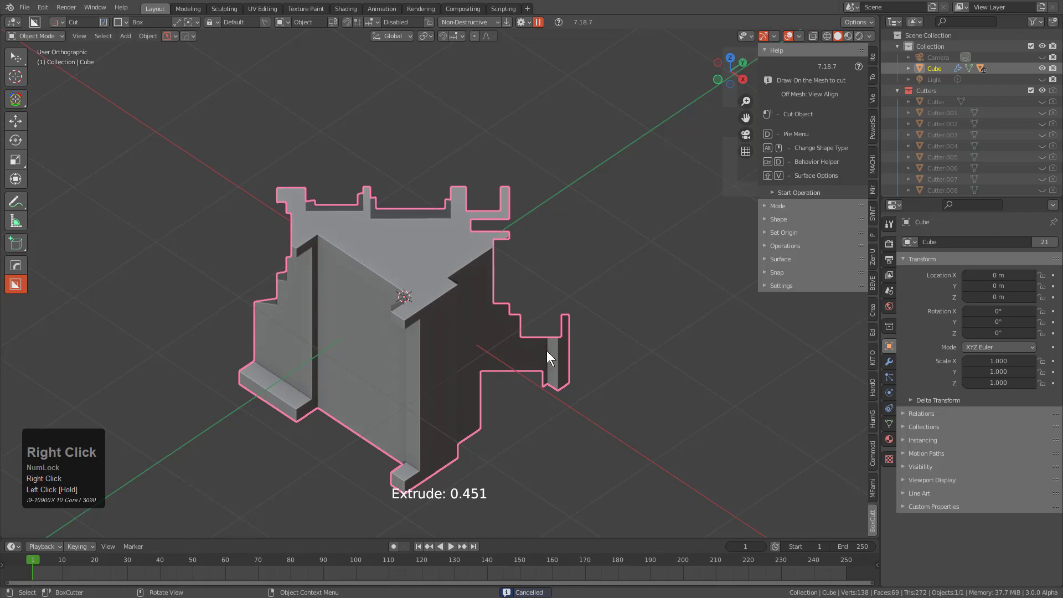
Set the cutter alignment to View and cut rectangular openings through the right side, including a narrow one about 0.076 by 0.707.
click(334, 22)
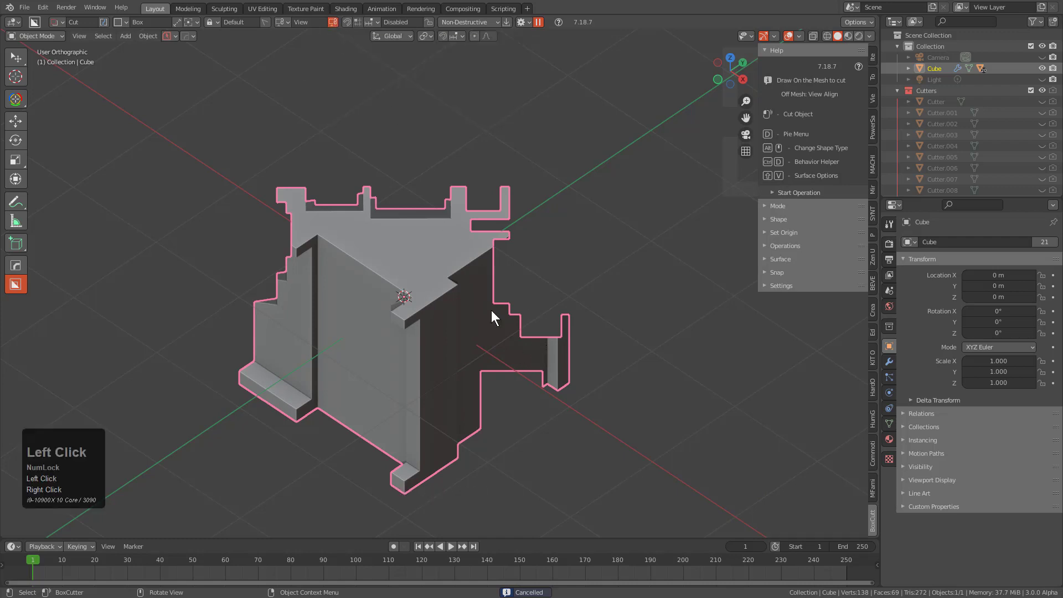
drag(486, 344, 543, 365)
drag(485, 320, 516, 334)
mouse_move(474, 239)
mouse_down()
mouse_move(487, 302)
mouse_move(506, 315)
mouse_move(474, 367)
mouse_move(476, 453)
mouse_up()
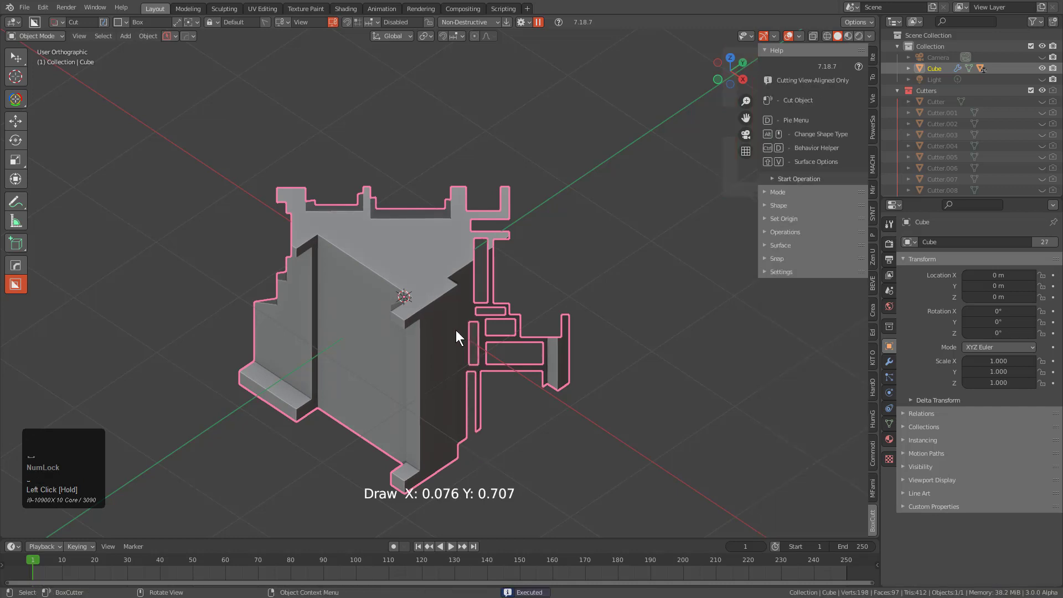
Cut an Object-aligned box about 0.481 deep into the top face and try a view-aligned box starting off the mesh above it.
click(331, 22)
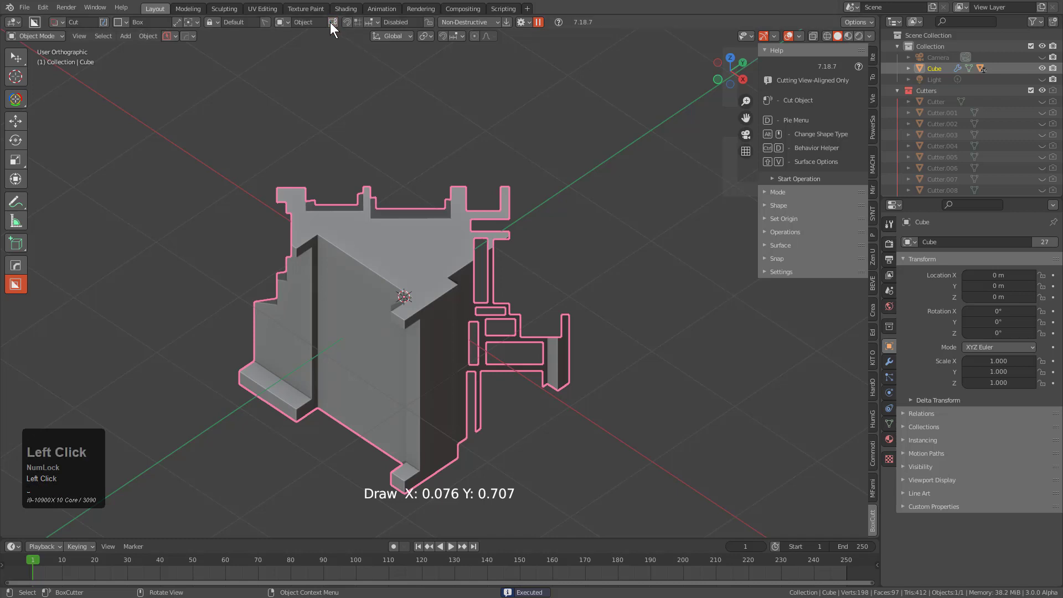
drag(391, 267, 368, 340)
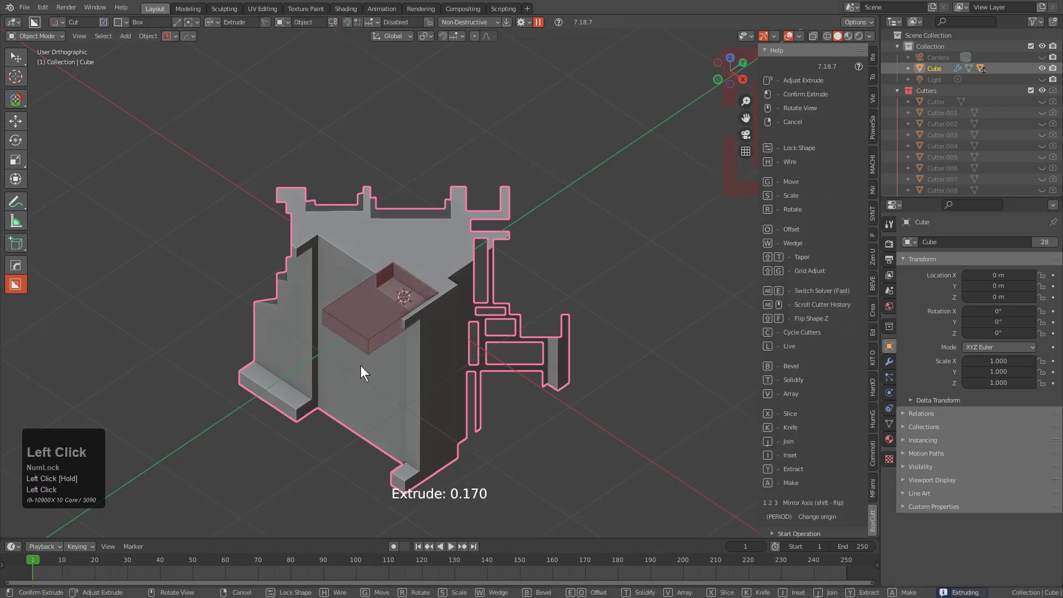
click(353, 381)
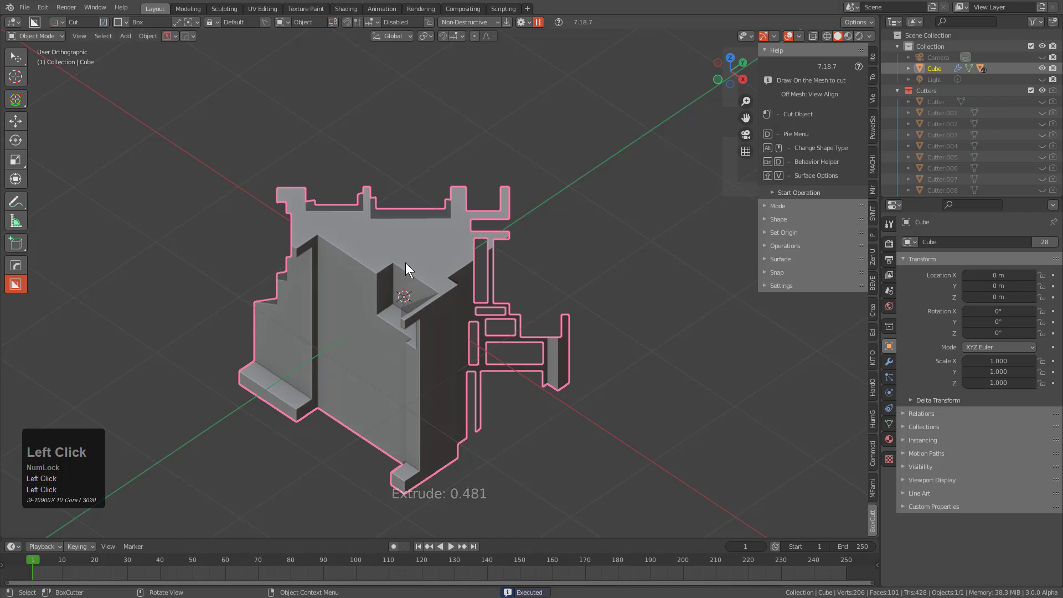
drag(390, 110, 405, 192)
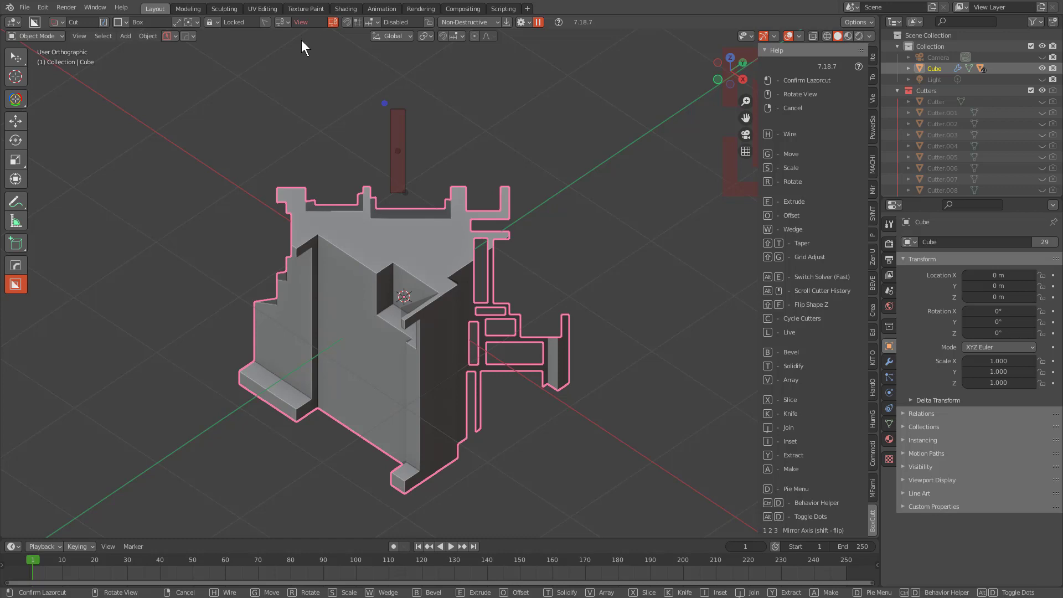
right_click(301, 40)
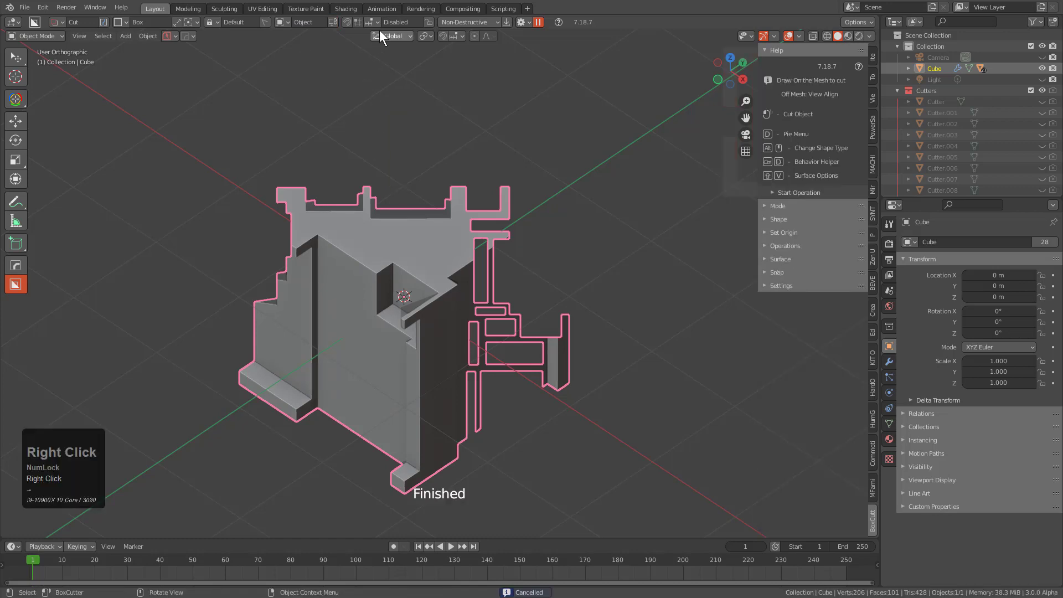
Delete the heavily cut cube and add a new mesh cube in its place.
mouse_move(409, 247)
middle_down()
mouse_move(426, 266)
mouse_move(402, 252)
middle_up()
key(x)
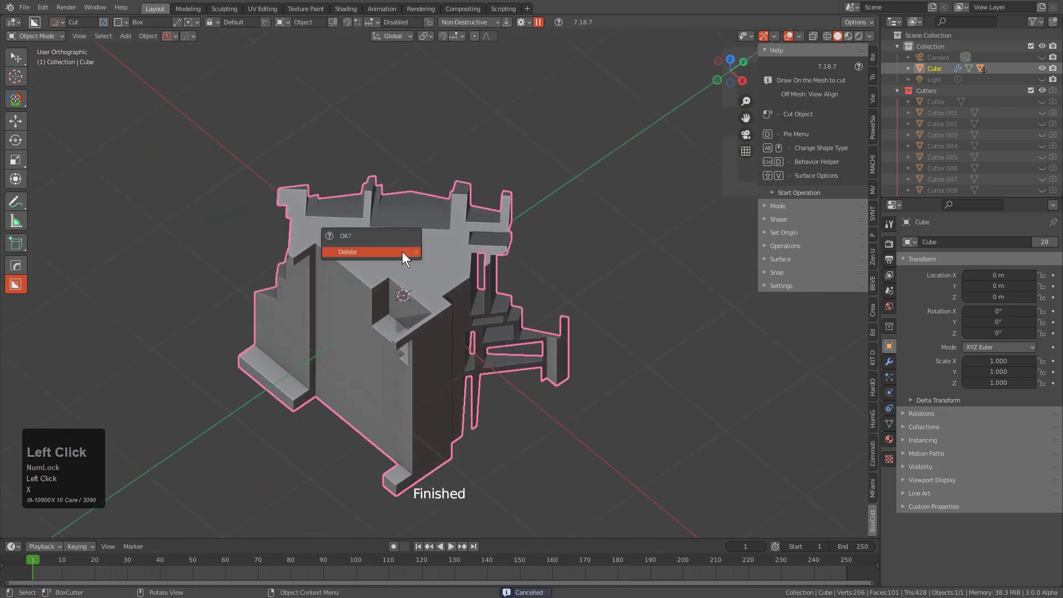
click(402, 251)
key(shift+a)
mouse_move(388, 252)
click(443, 280)
scroll(430, 271, down, 1)
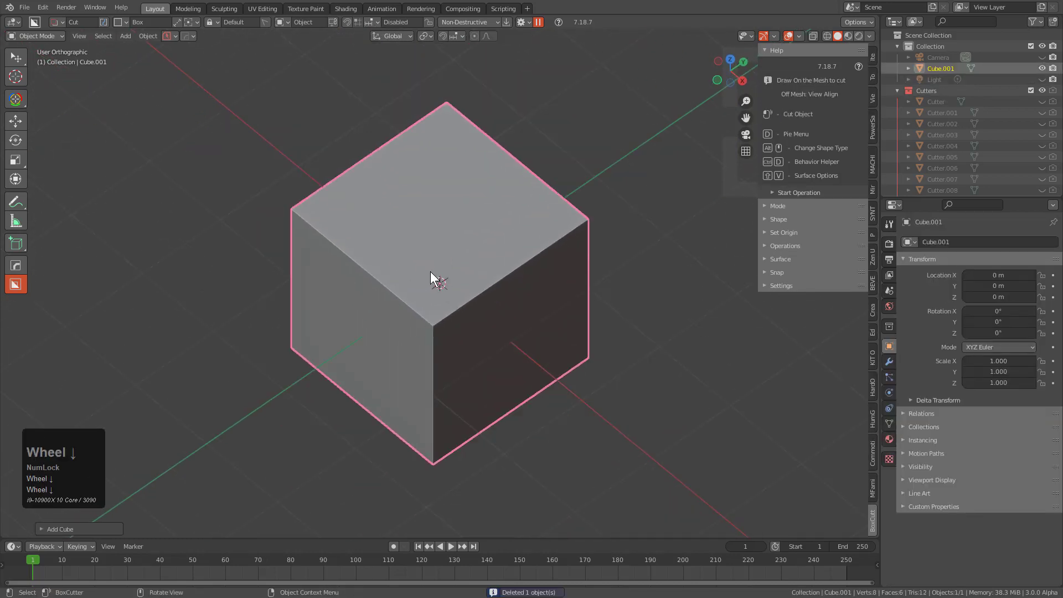
Draw a surface-aligned box about 0.518 deep across the new cube's upper left edge and rotate the locked cutter.
middle_click(448, 288)
alt+middle_drag(448, 288, 448, 288)
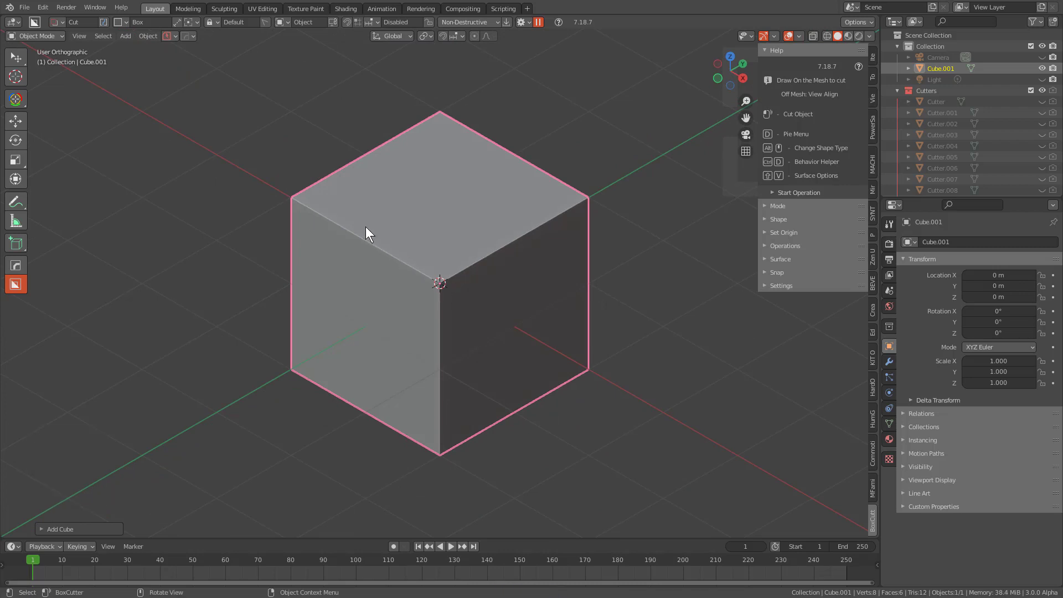
mouse_move(345, 216)
mouse_down()
mouse_move(401, 281)
mouse_move(394, 274)
mouse_up()
click(404, 321)
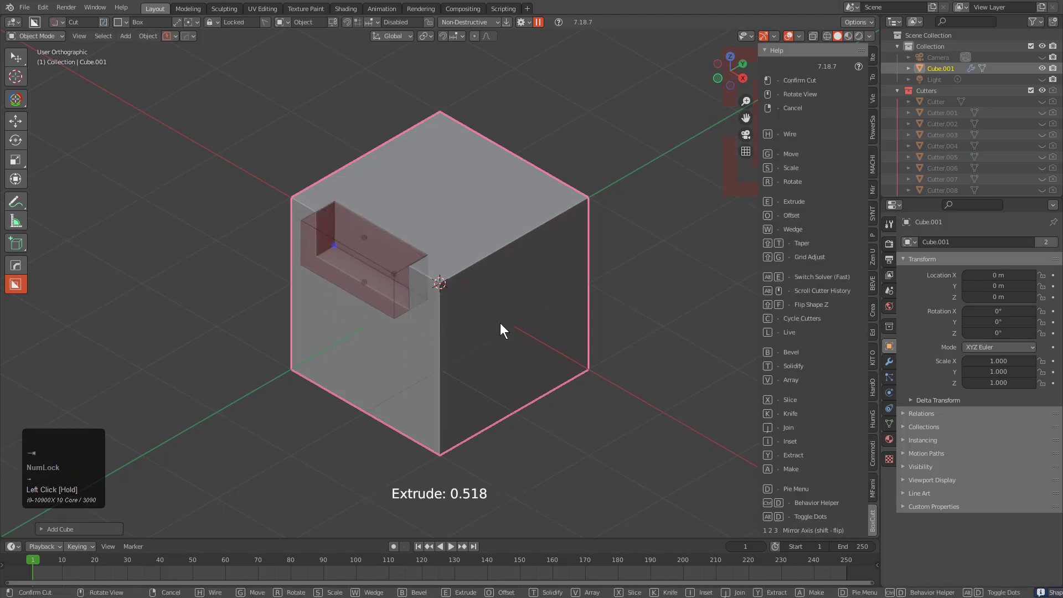
key(r)
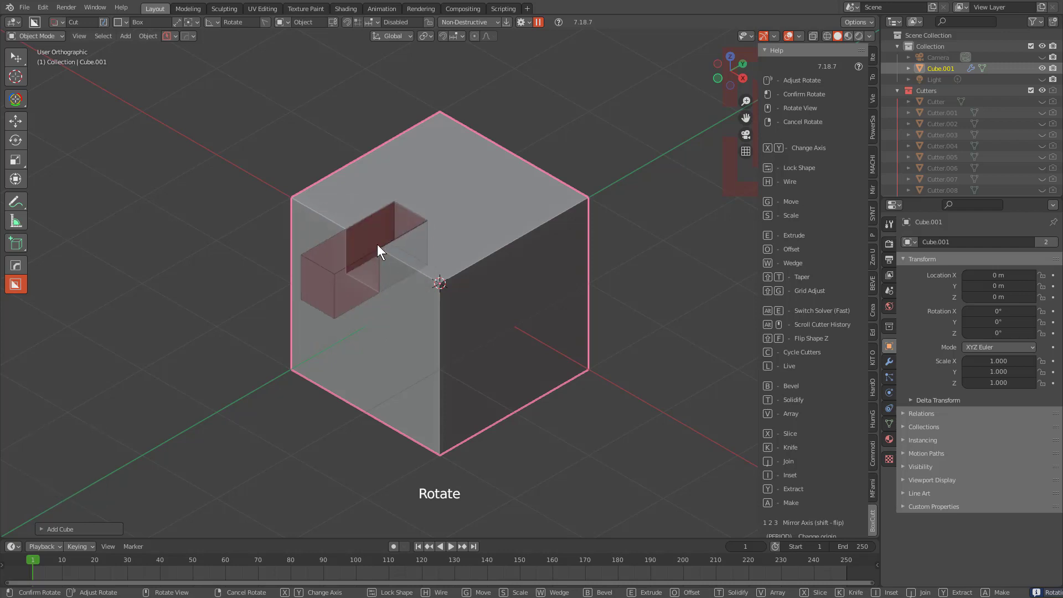
click(398, 266)
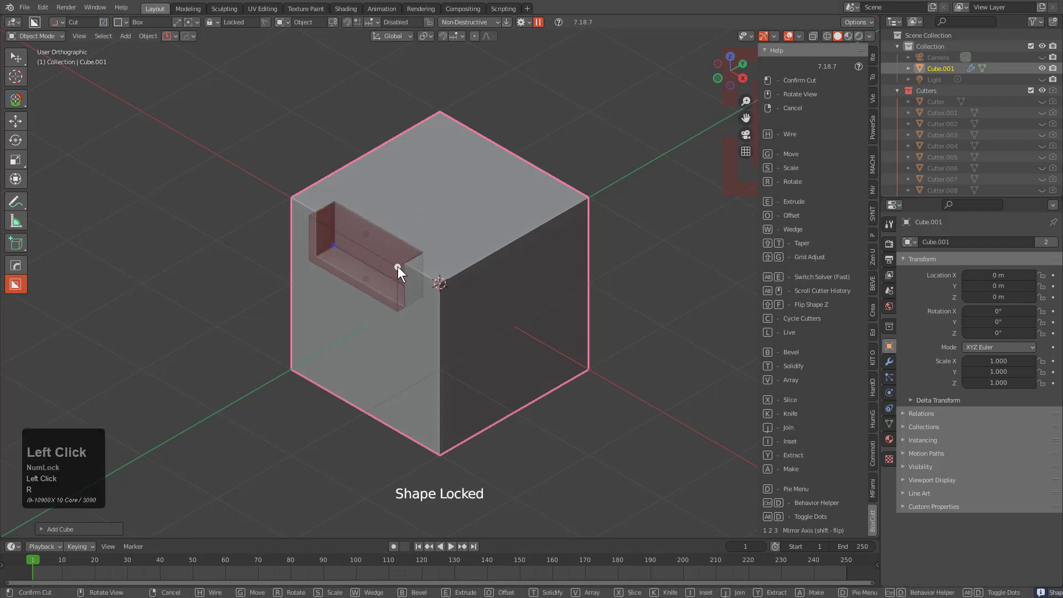
Check the snapping options and turn the locked box cutter half a turn.
click(373, 21)
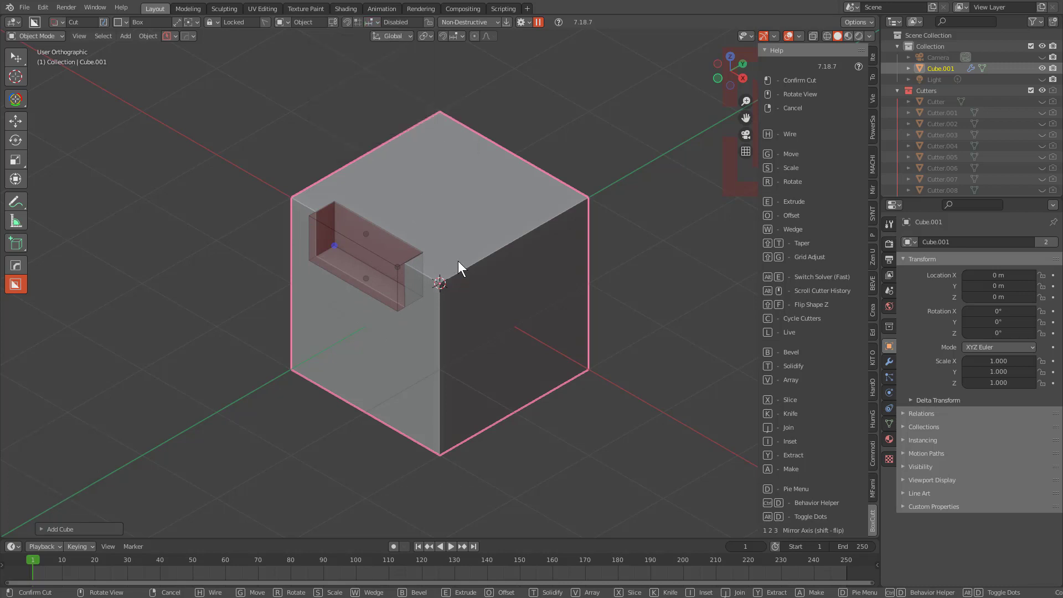
key(r)
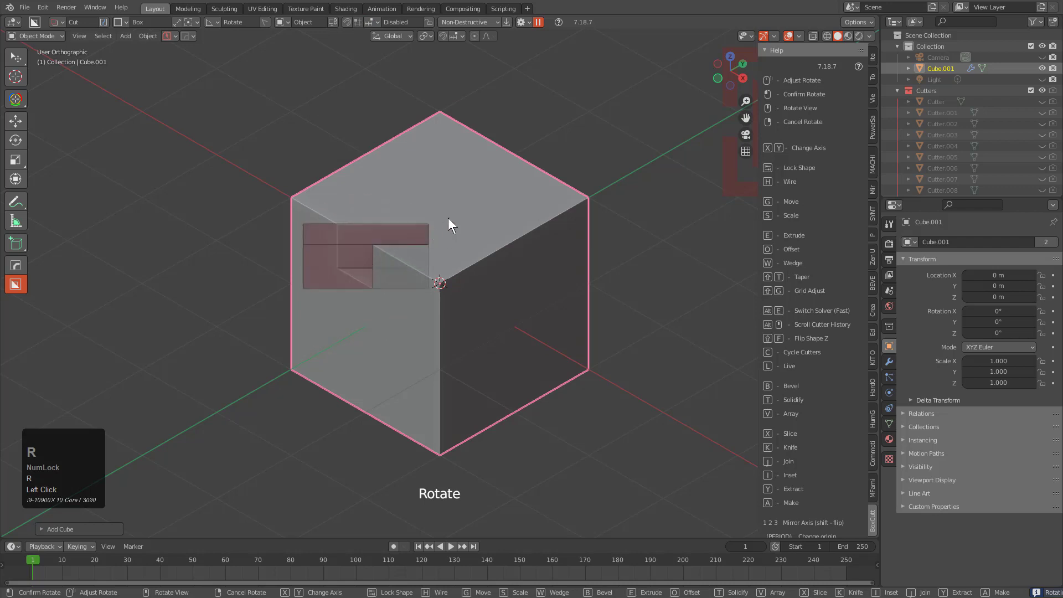
key(shift)
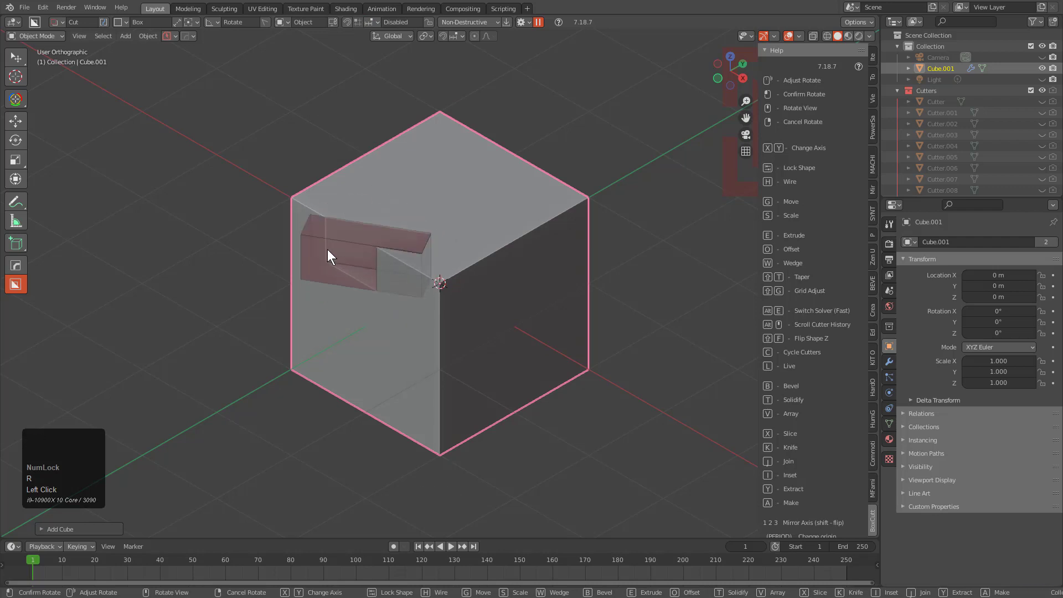
click(318, 230)
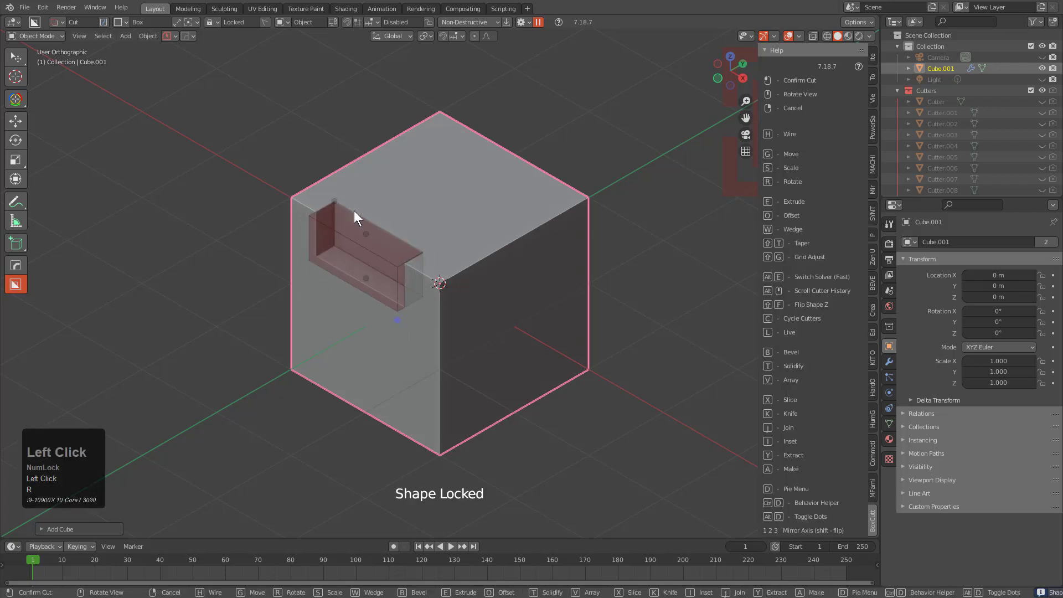
Set the snapping Rotate Angle to 30 and rotate the locked box cutter with it.
click(368, 21)
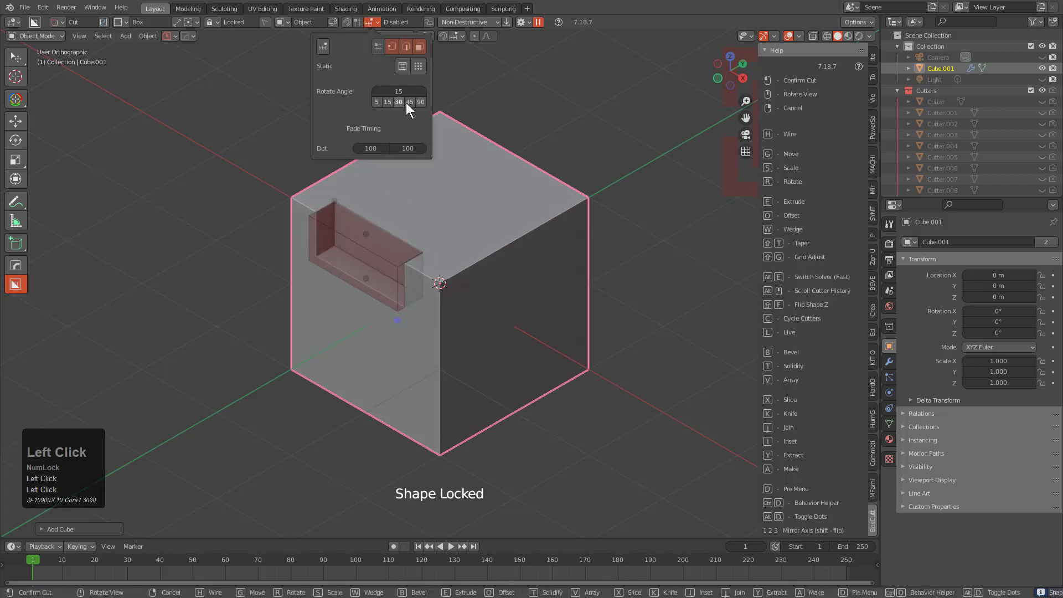
key(r)
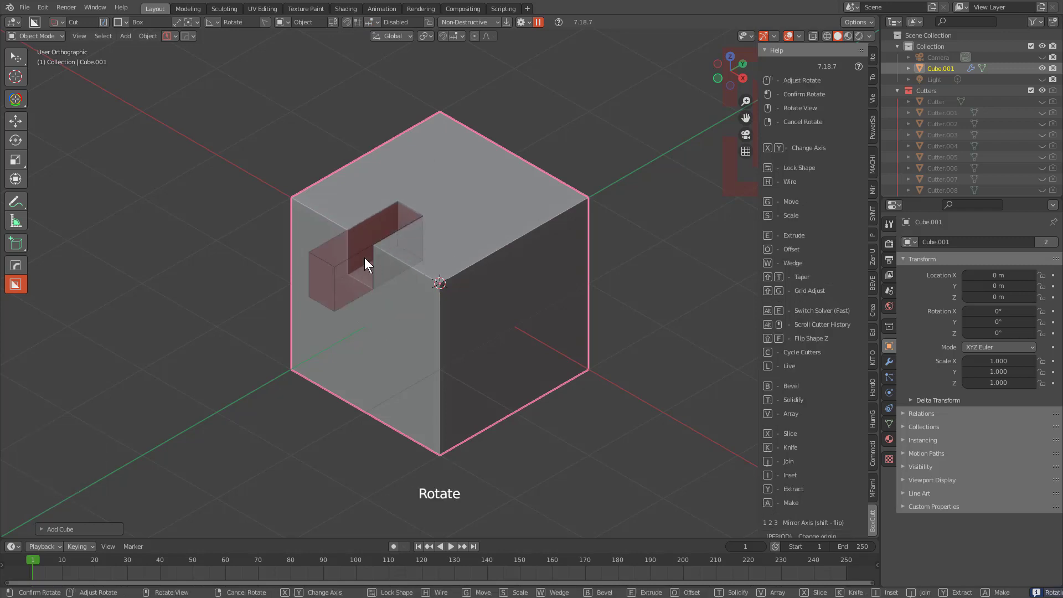
click(361, 257)
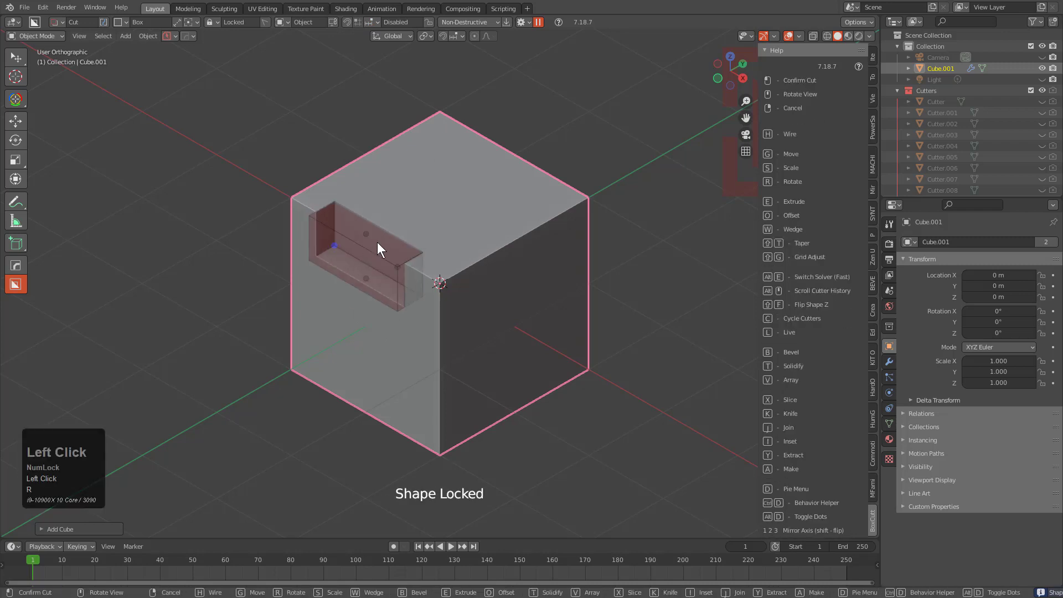
Rotate the box cutter so it runs perpendicular to the cube's upper left edge and apply the cut.
click(369, 23)
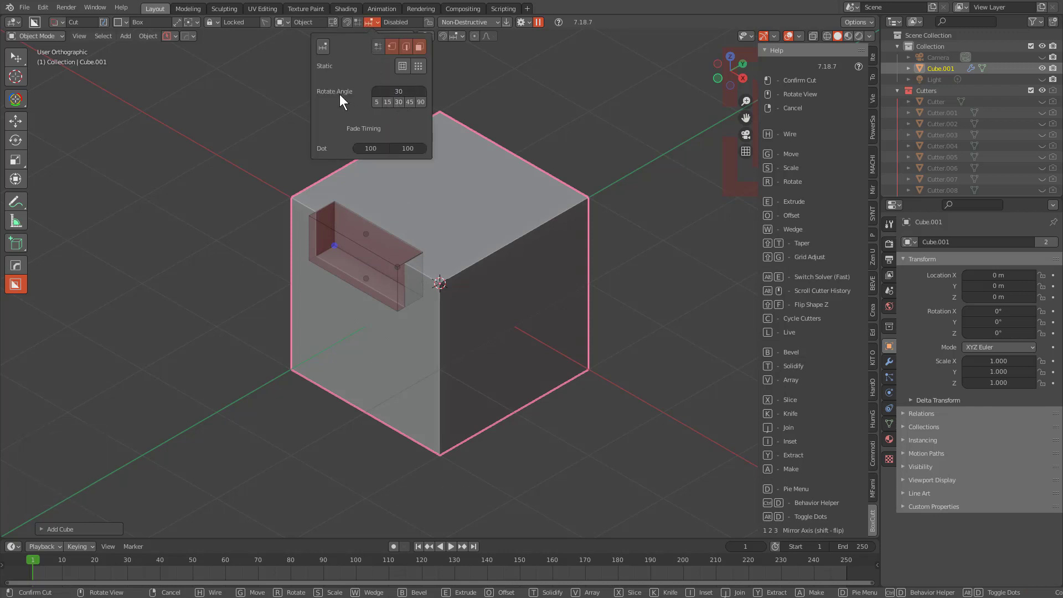
key(r)
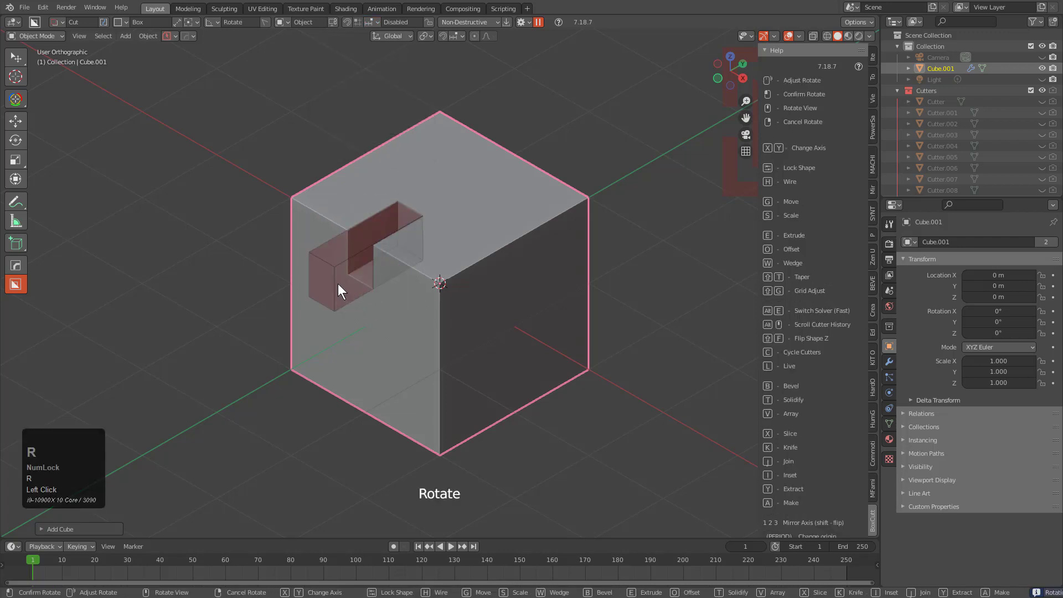
click(337, 283)
click(403, 207)
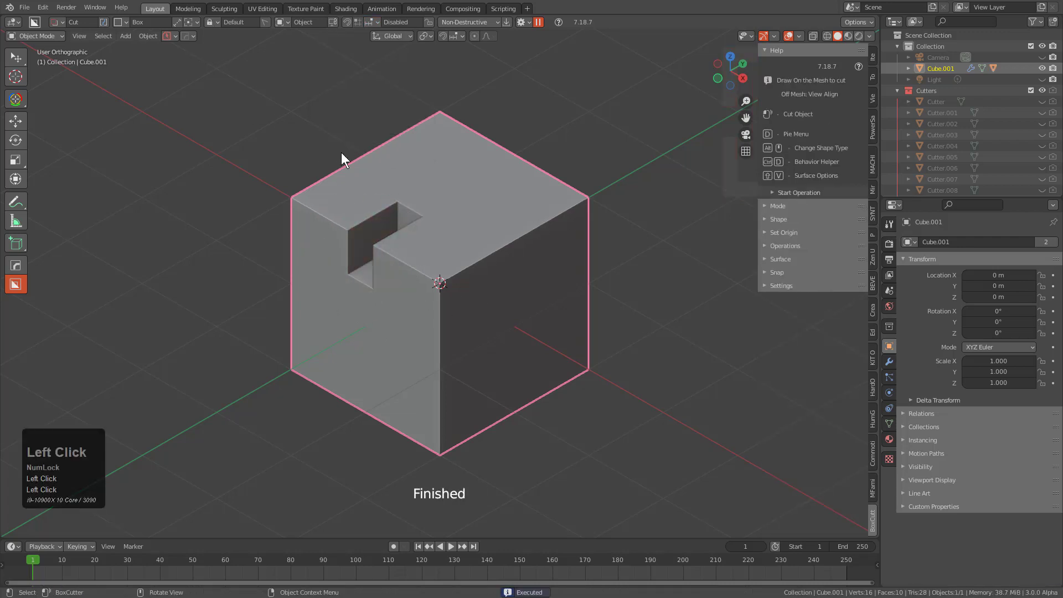
Switch the cutter shape to Ngon and, in front view, draw its stepped outline from beyond the upper left corner down the left side.
key(d)
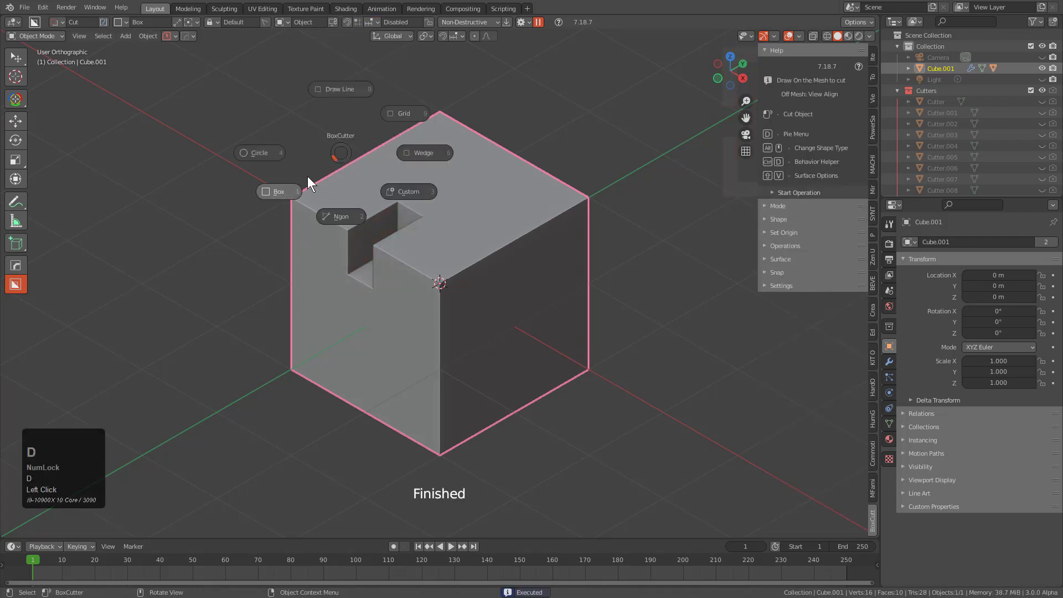
click(334, 217)
mouse_move(329, 293)
middle_down()
mouse_move(384, 271)
mouse_move(382, 252)
middle_up()
scroll(337, 201, up, 1)
drag(279, 171, 343, 173)
click(361, 188)
click(361, 247)
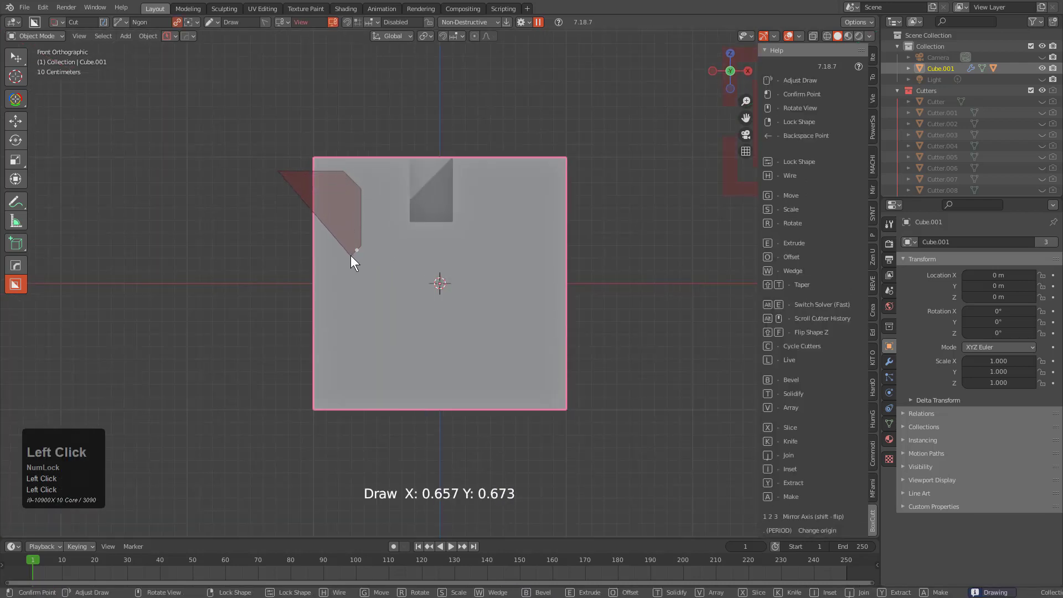
click(351, 256)
click(351, 327)
click(361, 332)
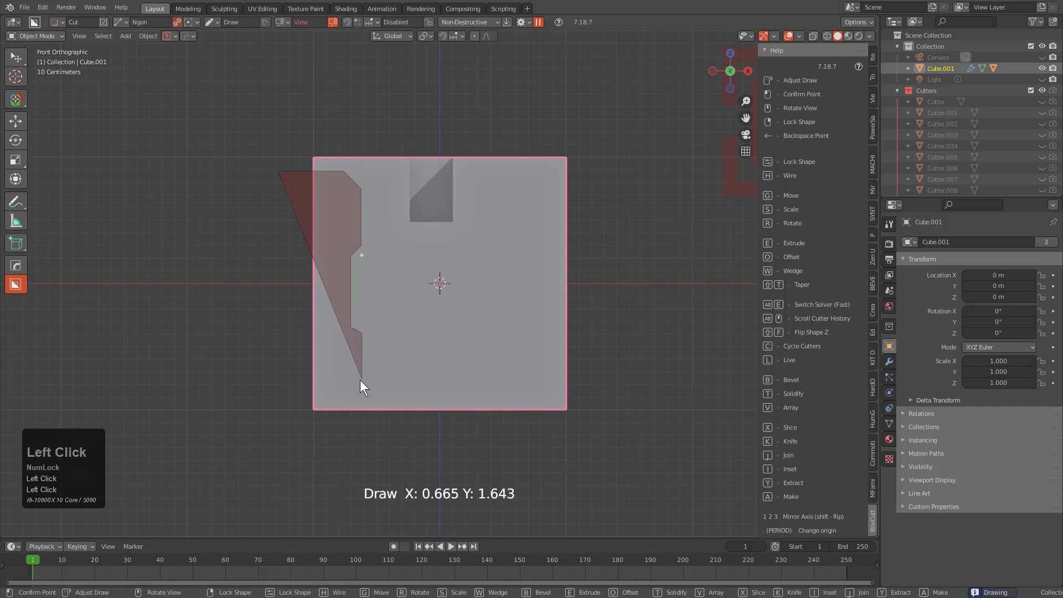
Continue the Ngon outline along the cube's bottom edge, bring it back beyond the lower left corner and lock the shape.
click(360, 380)
click(370, 396)
click(478, 396)
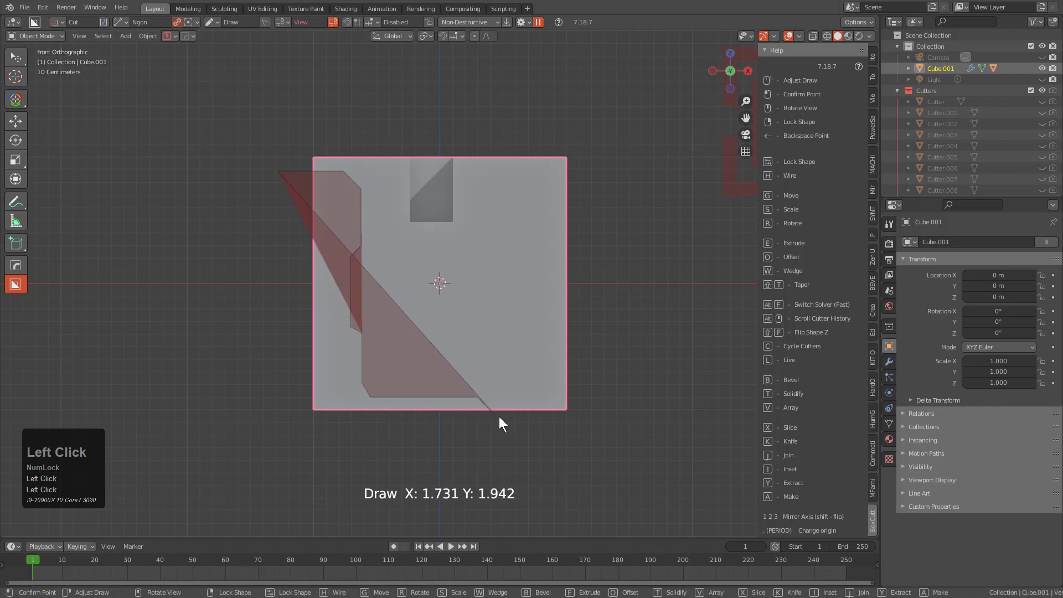
click(501, 435)
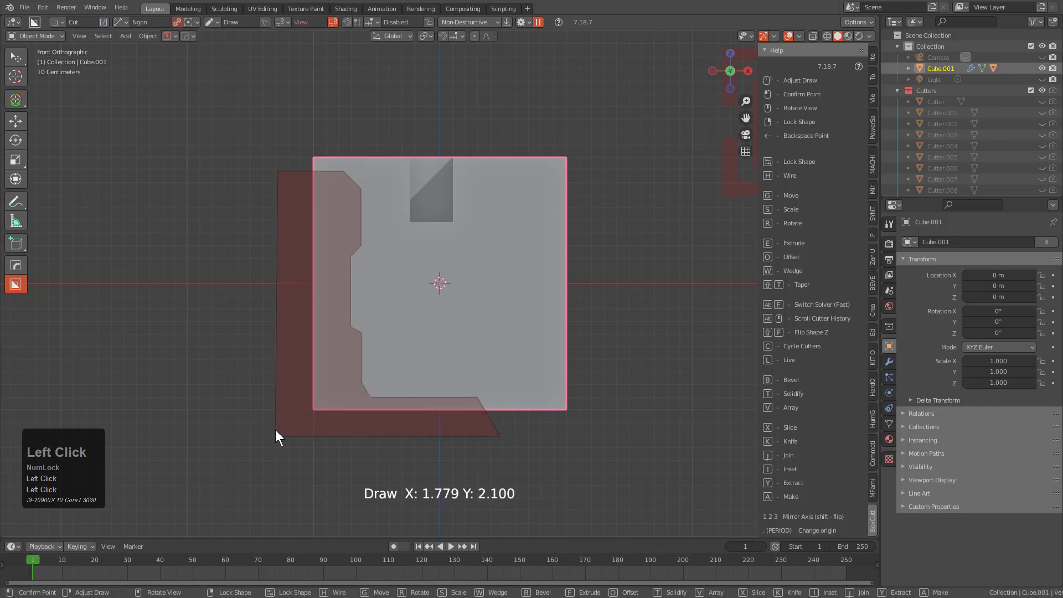
right_click(282, 343)
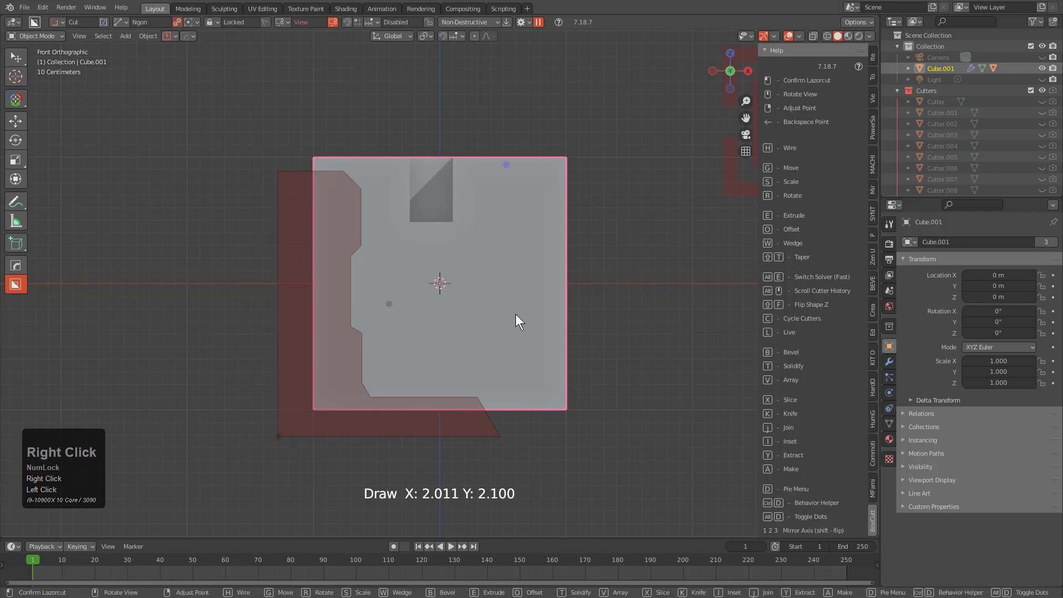
Try rotating the locked Ngon cutter in 30-degree increments, and again with the snapping Rotate Angle set to 90.
key(r)
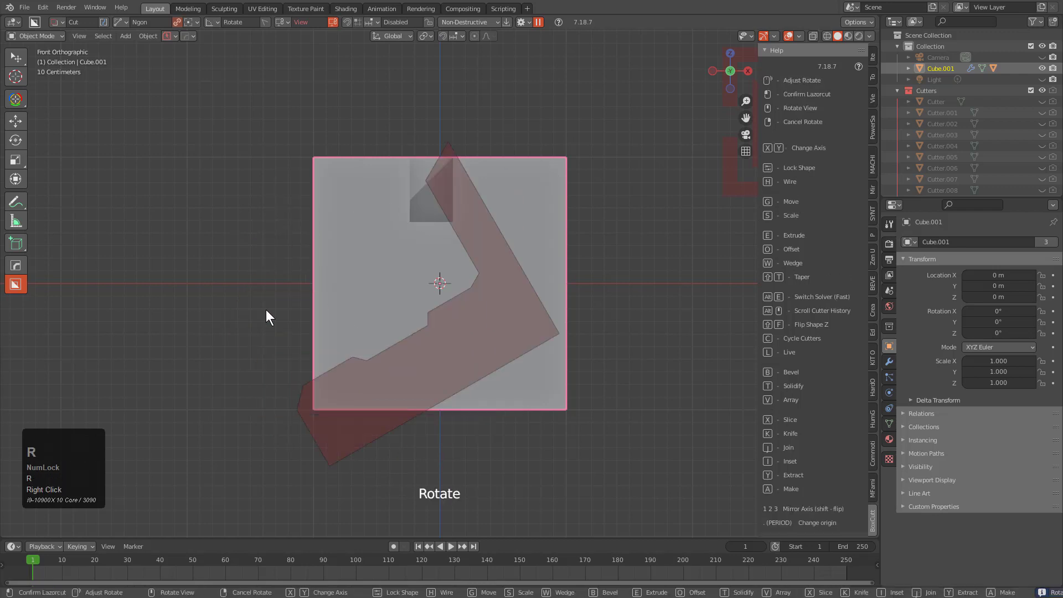
click(432, 282)
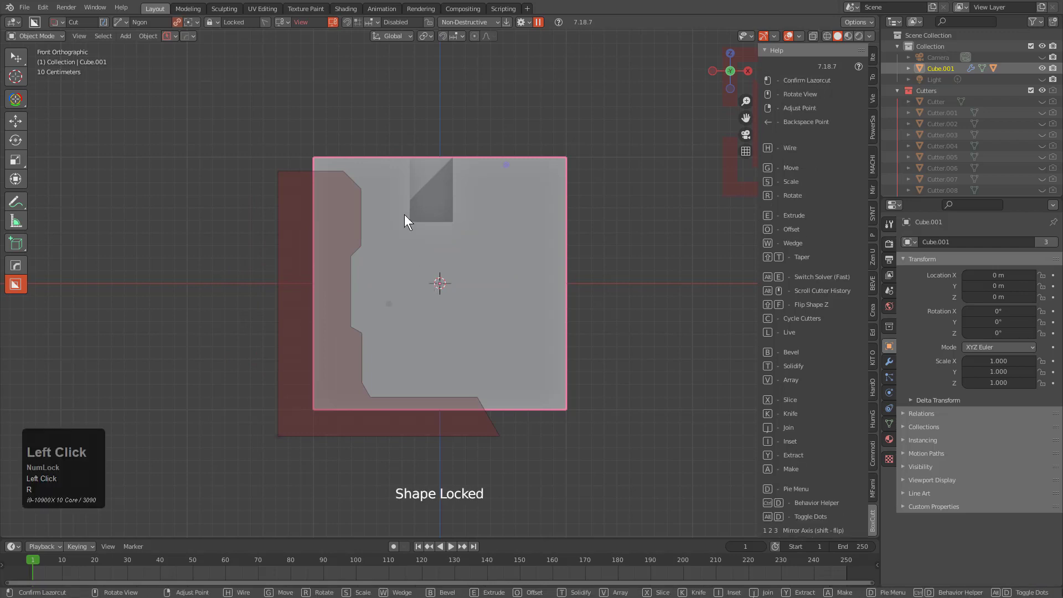
click(368, 22)
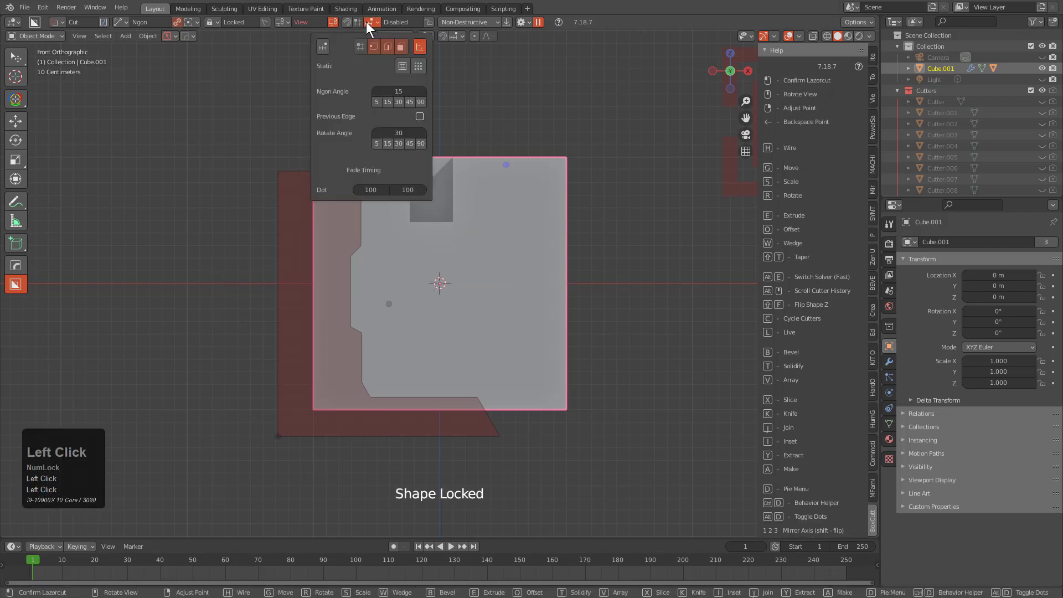
key(r)
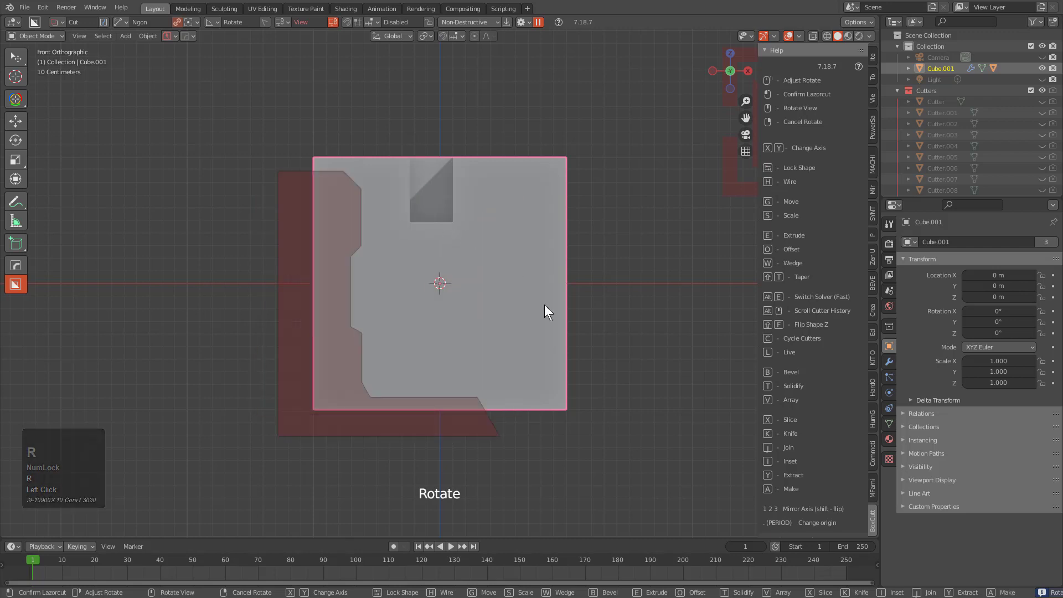
click(497, 271)
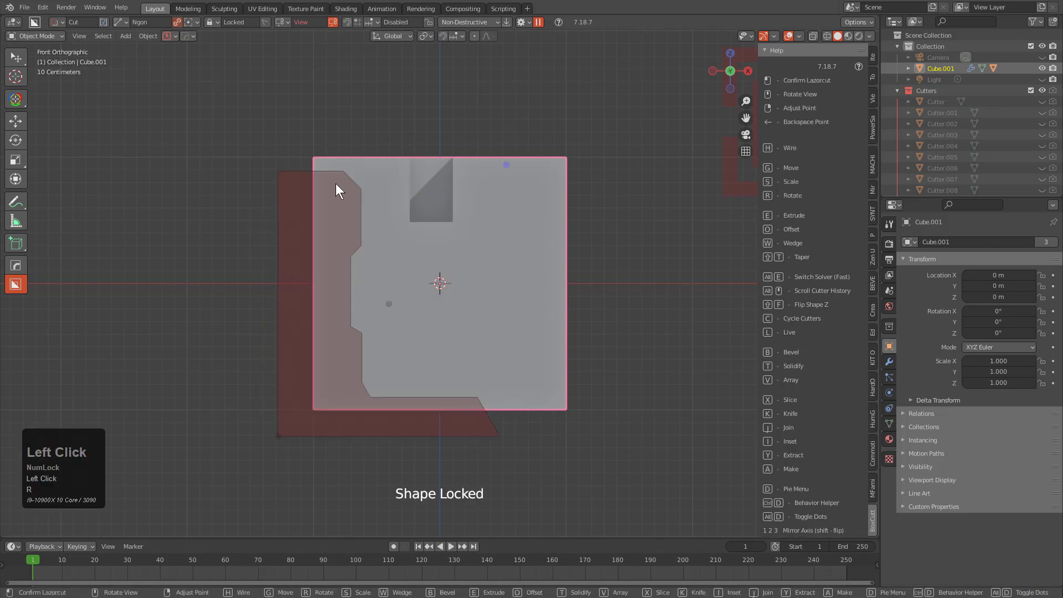
Apply the L-shaped Ngon cut along the cube's left side and bottom edge.
click(373, 20)
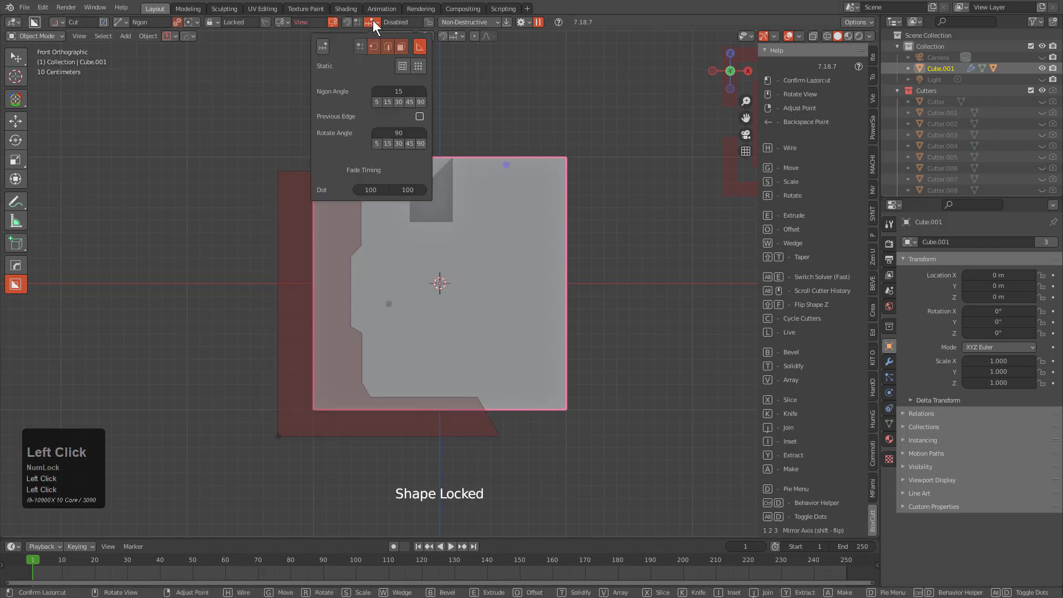
click(324, 297)
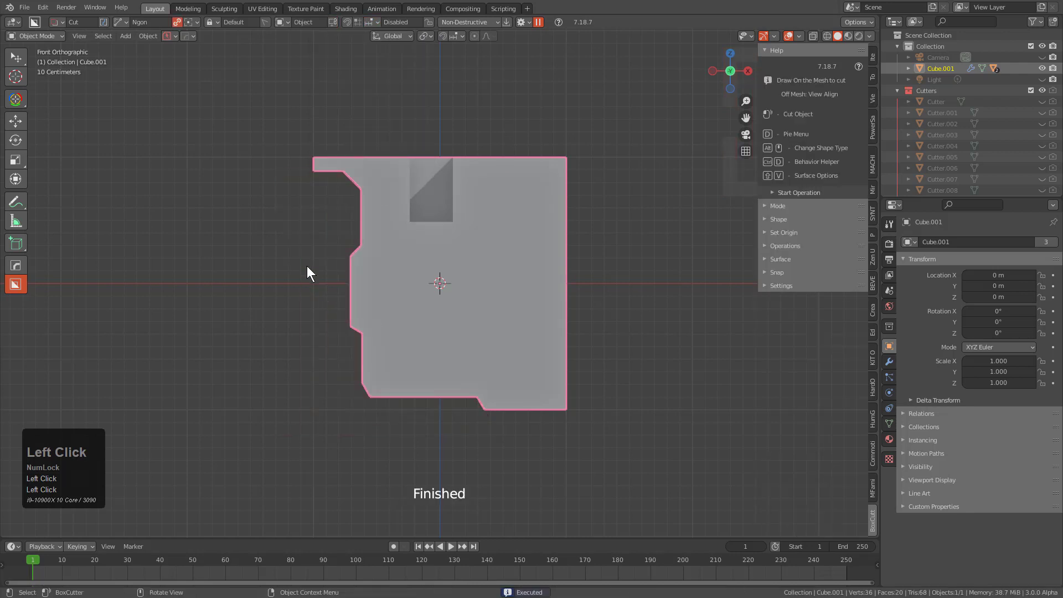
Set the snapping Ngon Angle to 30 and draw the stepped upper edge of an Ngon cutter on the front face, below the square notch.
click(372, 21)
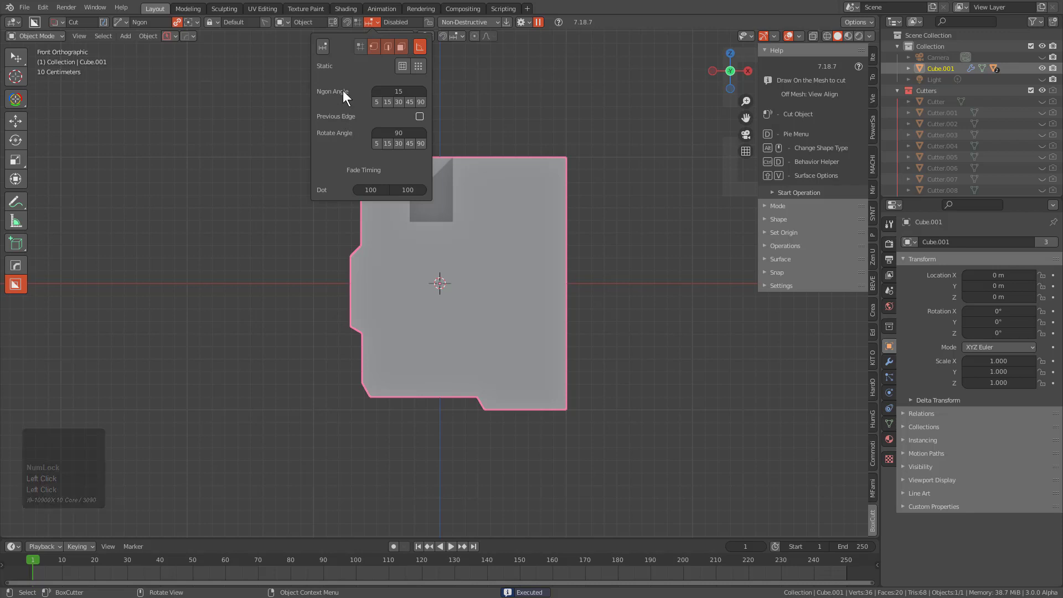
click(400, 101)
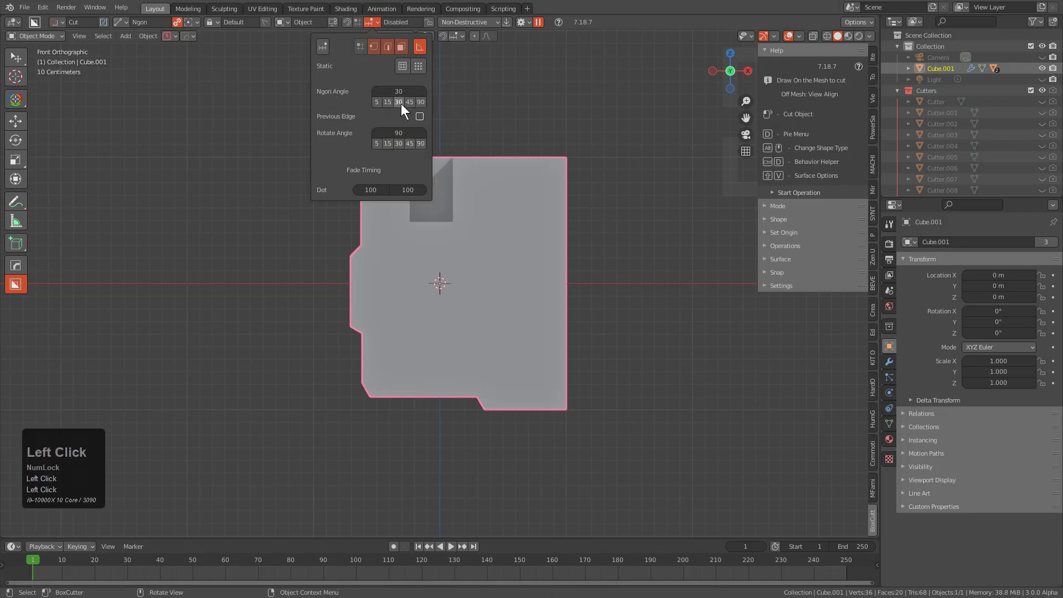
scroll(411, 256, up, 2)
scroll(411, 254, up, 1)
drag(341, 212, 407, 215)
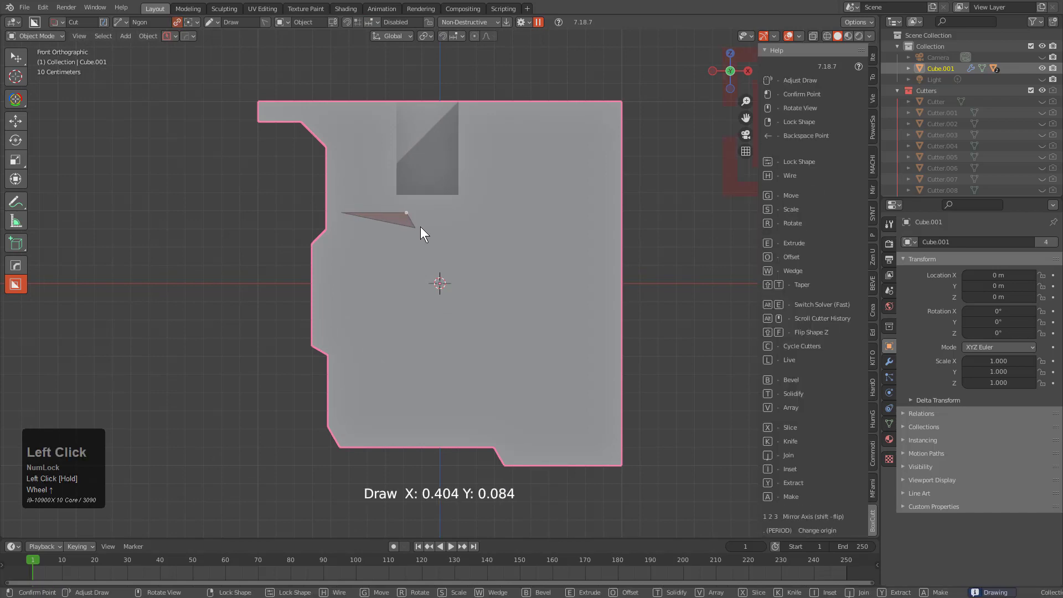
click(421, 227)
click(467, 225)
click(471, 278)
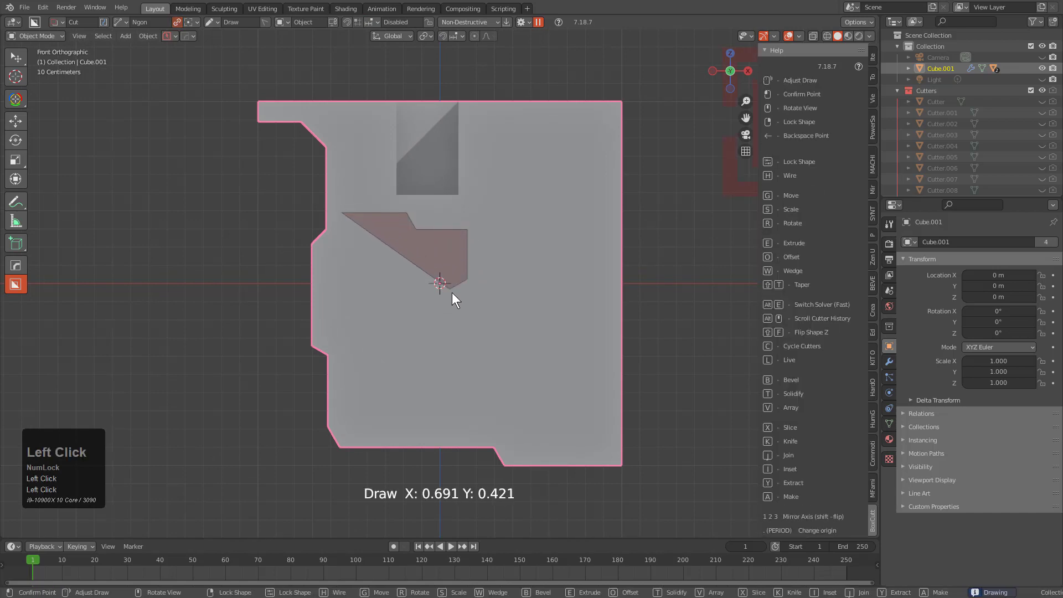
Continue the Ngon outline down its stepped right side and back along the bottom to beneath the start point, and lock the shape.
click(452, 292)
click(453, 370)
click(462, 374)
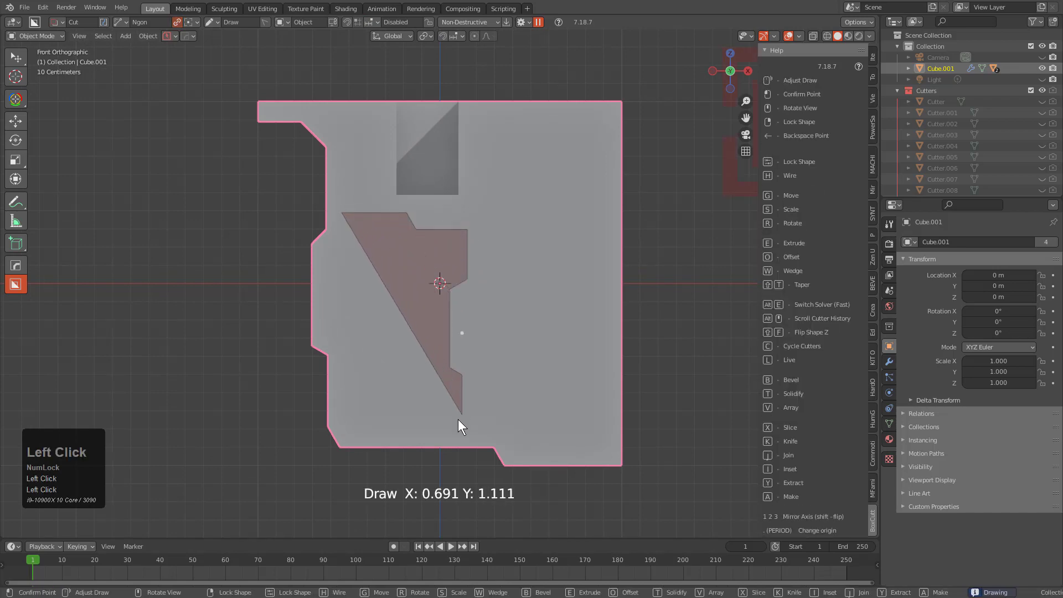
click(453, 422)
click(426, 421)
click(420, 410)
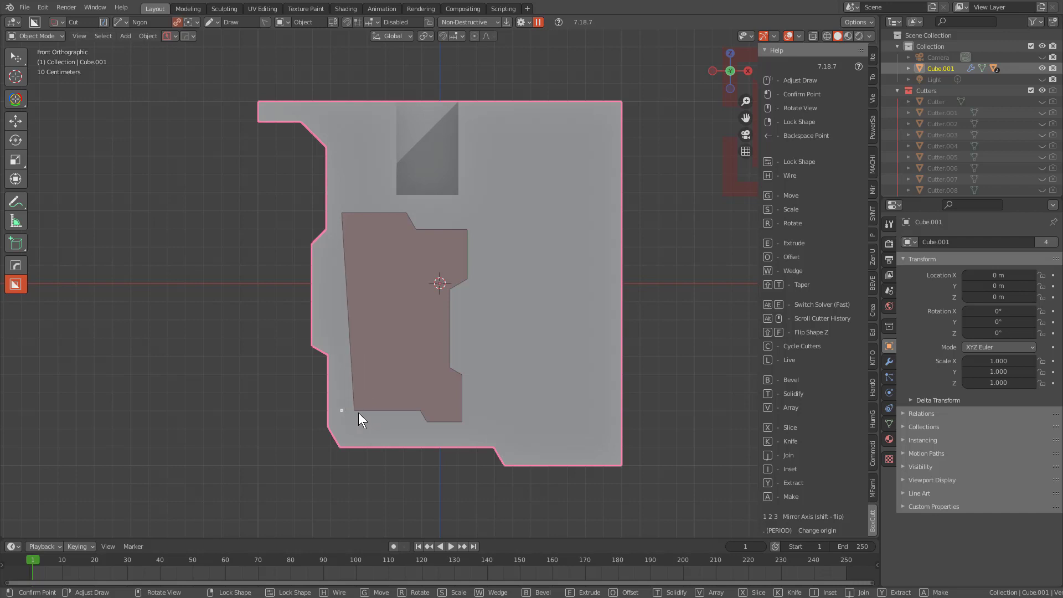
click(342, 410)
right_click(303, 368)
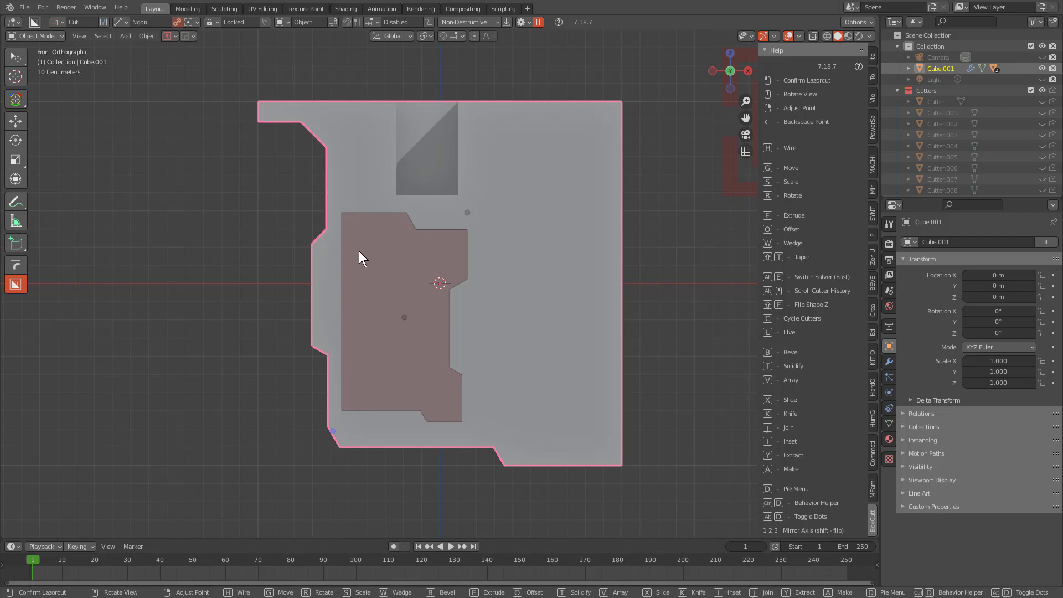
Move the locked Ngon cutter to the right half of the front face and rotate it 180 degrees.
key(g)
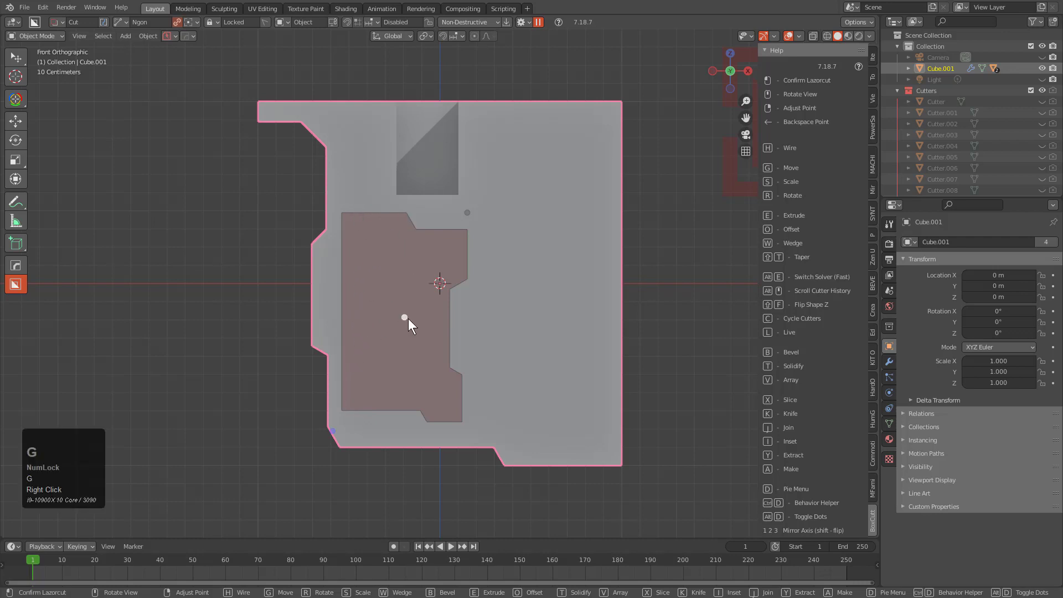
click(618, 242)
key(r)
key(r)
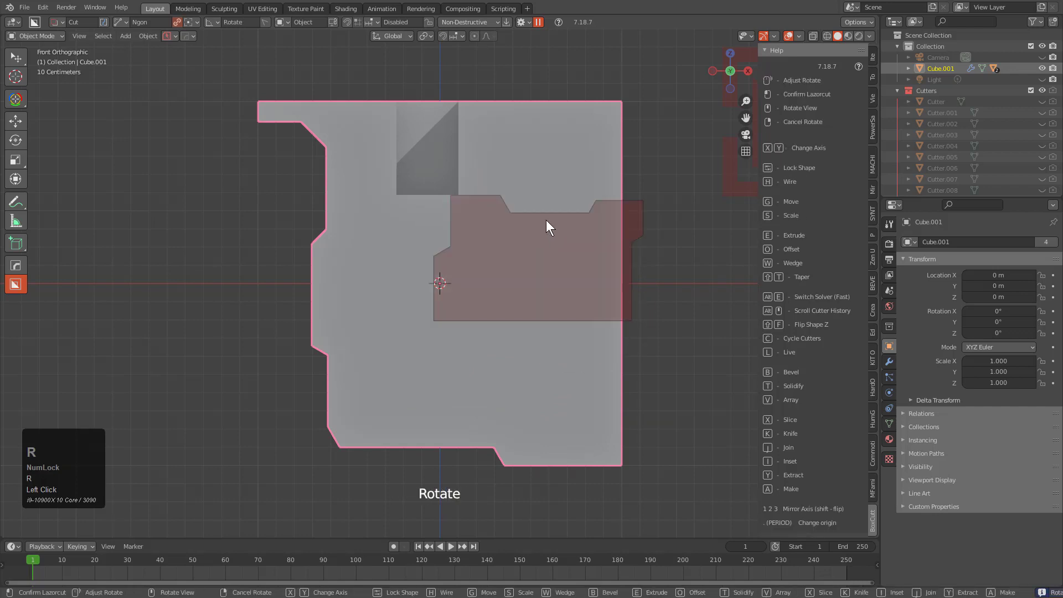
click(486, 268)
Position the rotated Ngon cutter just inside the cube's upper right corner and apply the cut.
key(g)
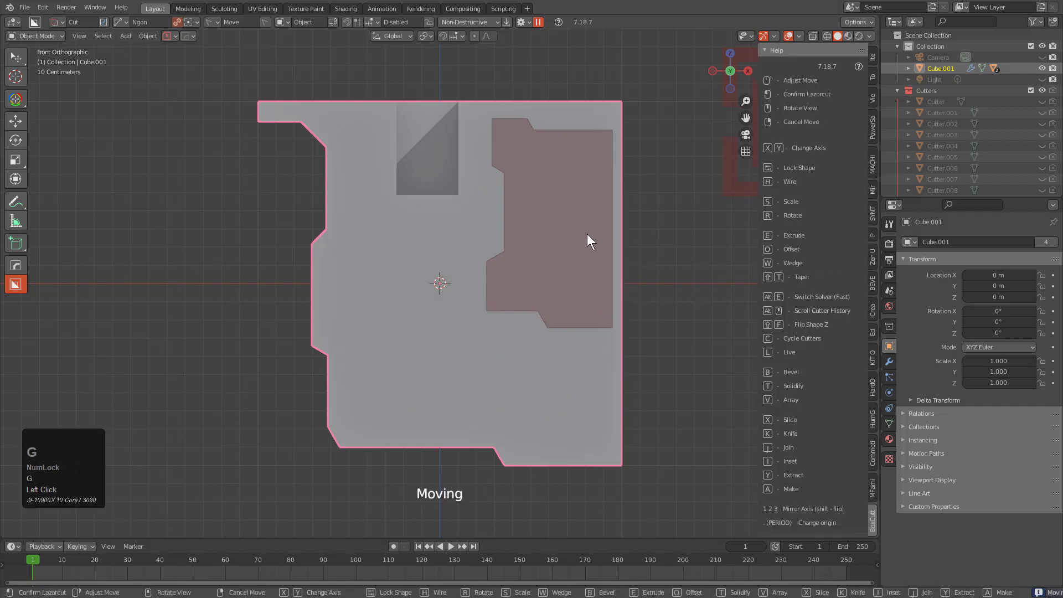
click(587, 232)
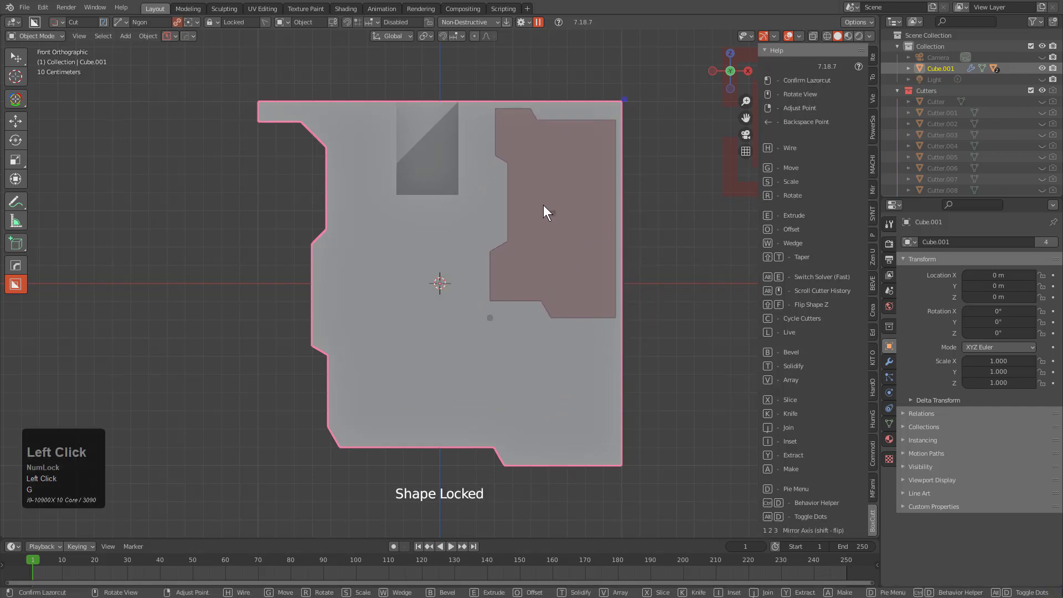
click(532, 147)
Set the snapping Ngon Angle to 15 and draw an Ngon outline following the hole's stepped left edge with a narrow margin.
click(369, 23)
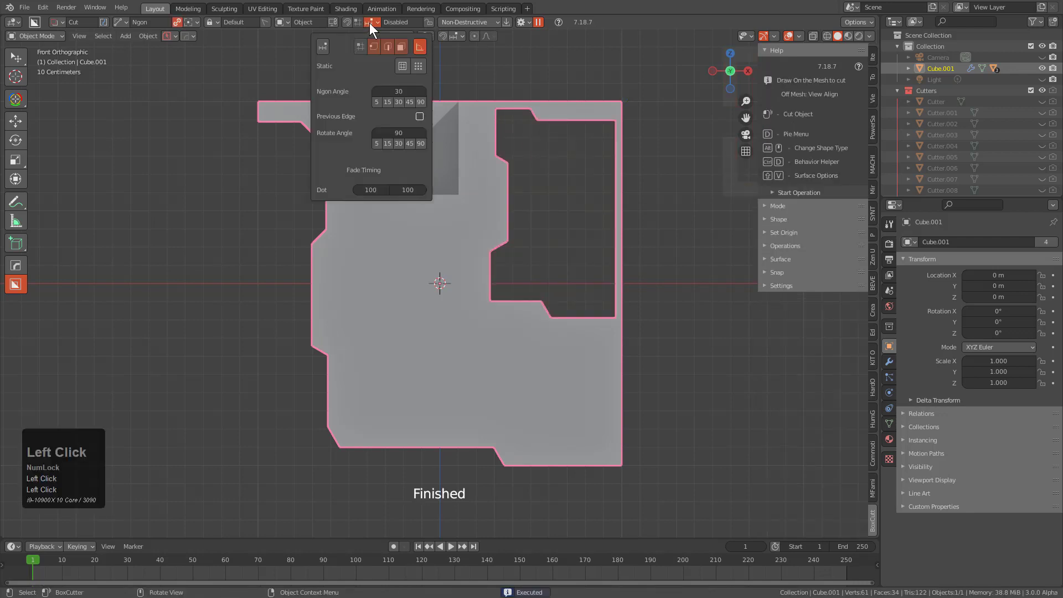
click(386, 102)
scroll(487, 132, up, 2)
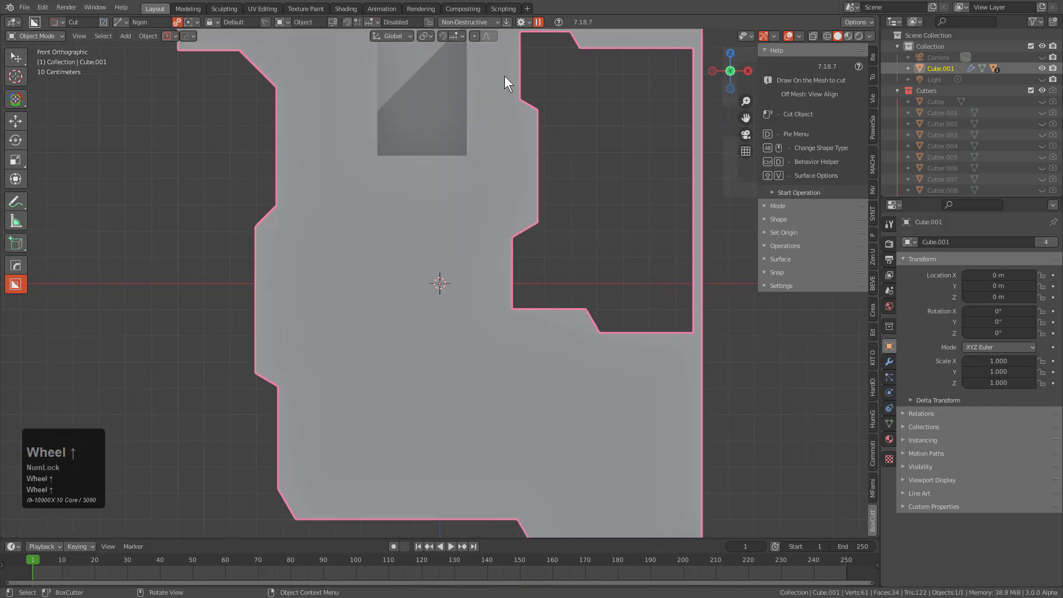
mouse_move(511, 55)
mouse_down()
mouse_move(525, 158)
mouse_move(516, 165)
mouse_move(519, 227)
mouse_up()
click(527, 118)
click(518, 221)
click(502, 234)
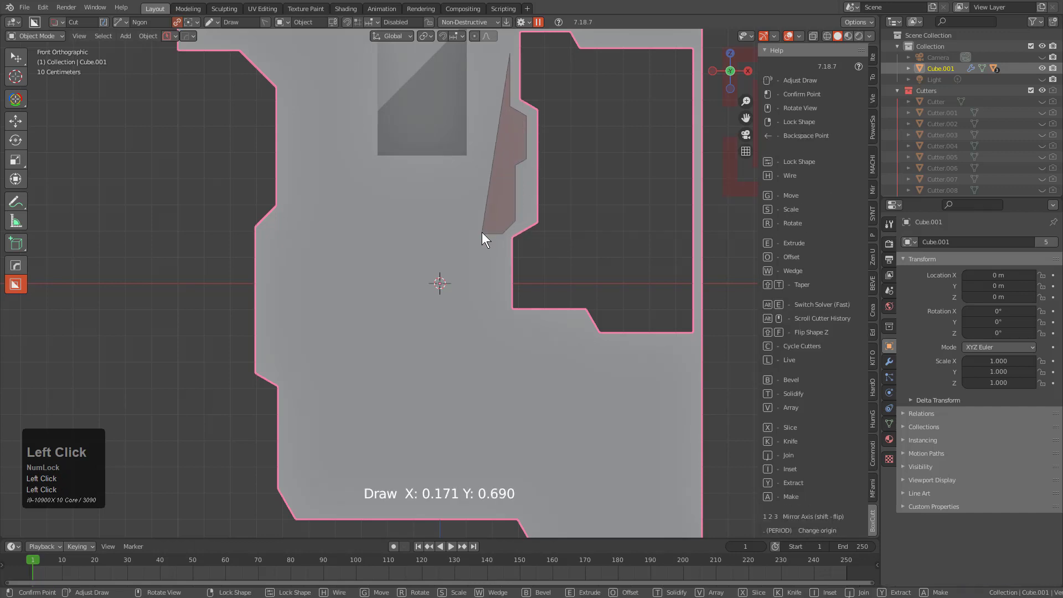
right_click(482, 232)
right_click(482, 232)
click(503, 227)
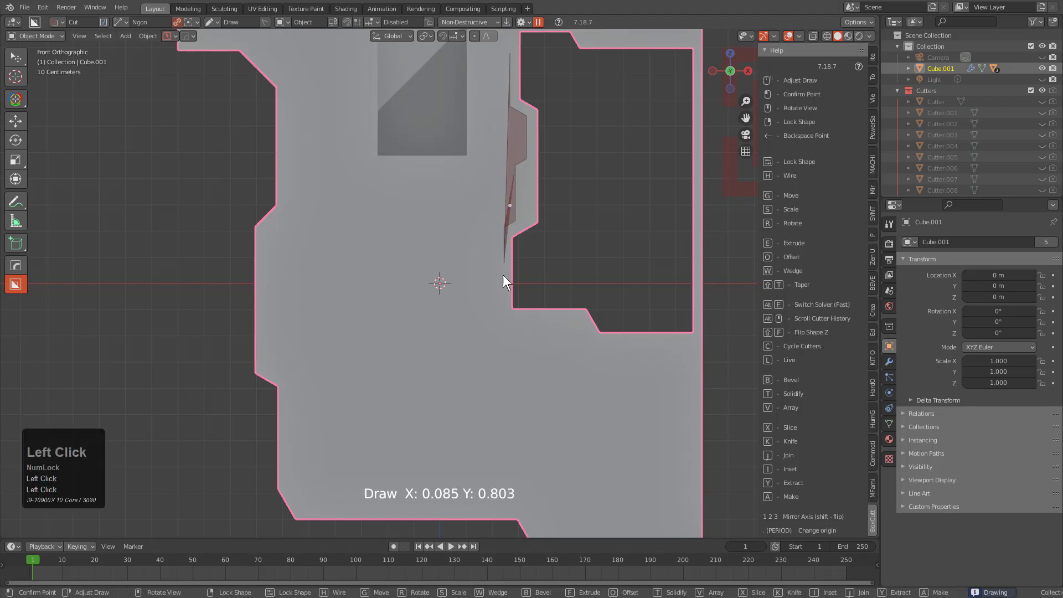
Continue the Ngon outline around the hole's lower left corner and along its stepped bottom edge, ending with a chamfer near the cube's right side.
click(509, 319)
click(569, 317)
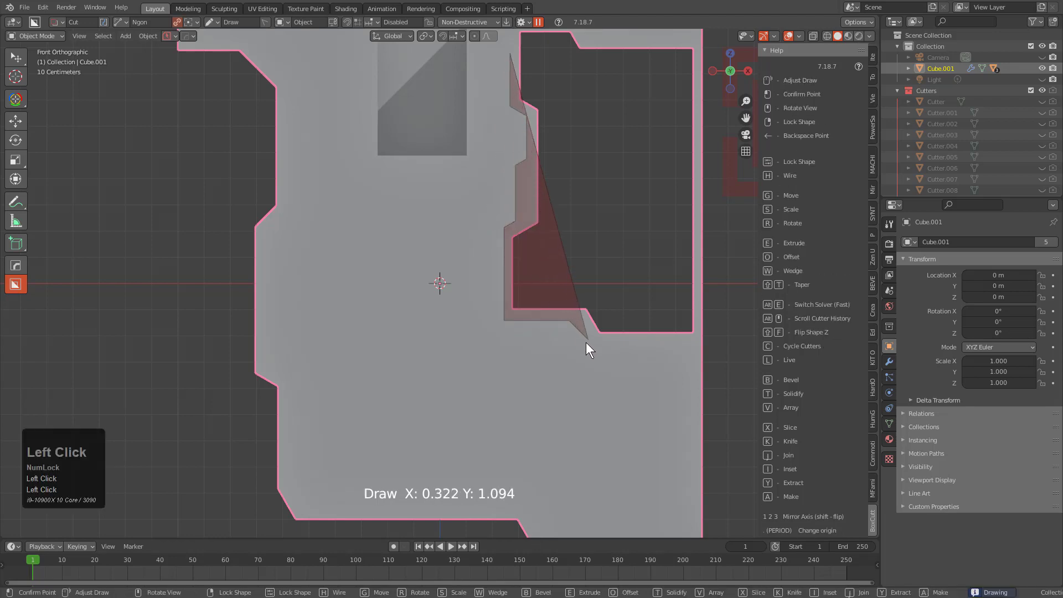
click(586, 343)
click(663, 344)
click(677, 357)
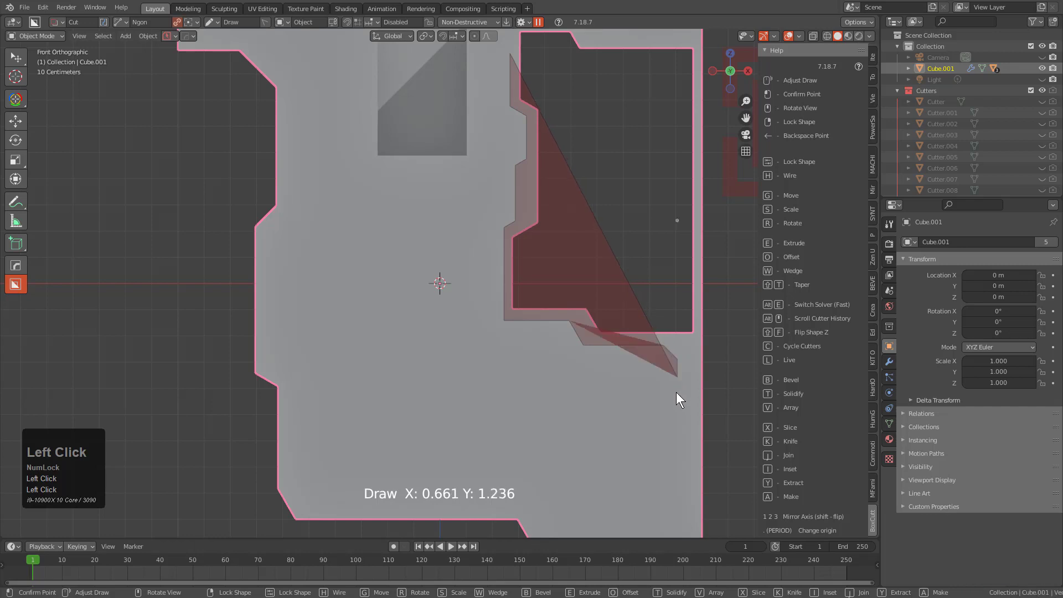
Finish the Ngon outline down the right, back along the bottom and up beside the square notch to the start height, and lock the shape.
click(677, 416)
click(667, 424)
click(668, 483)
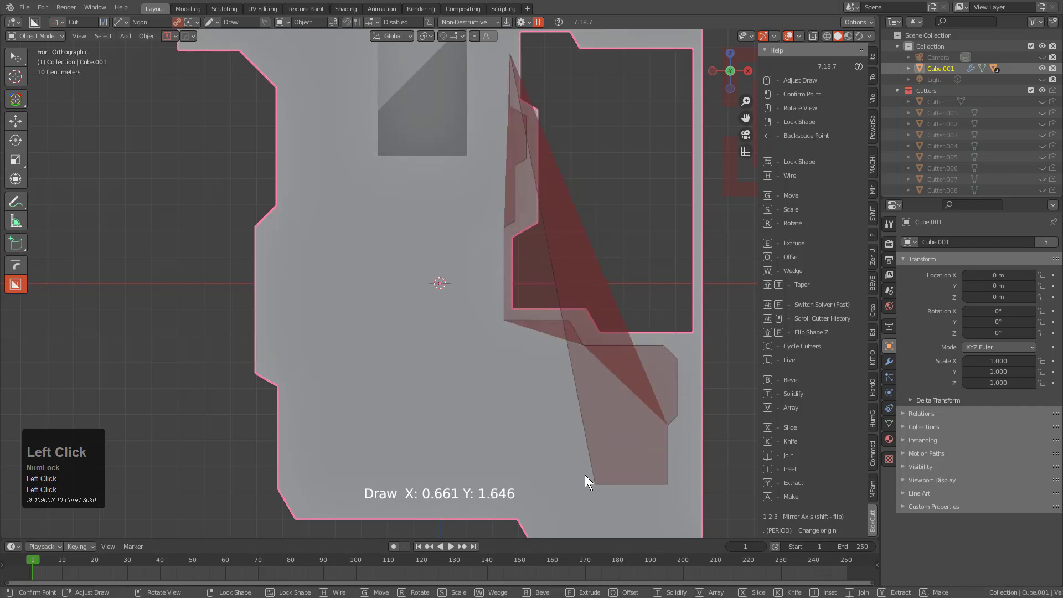
click(553, 480)
click(543, 471)
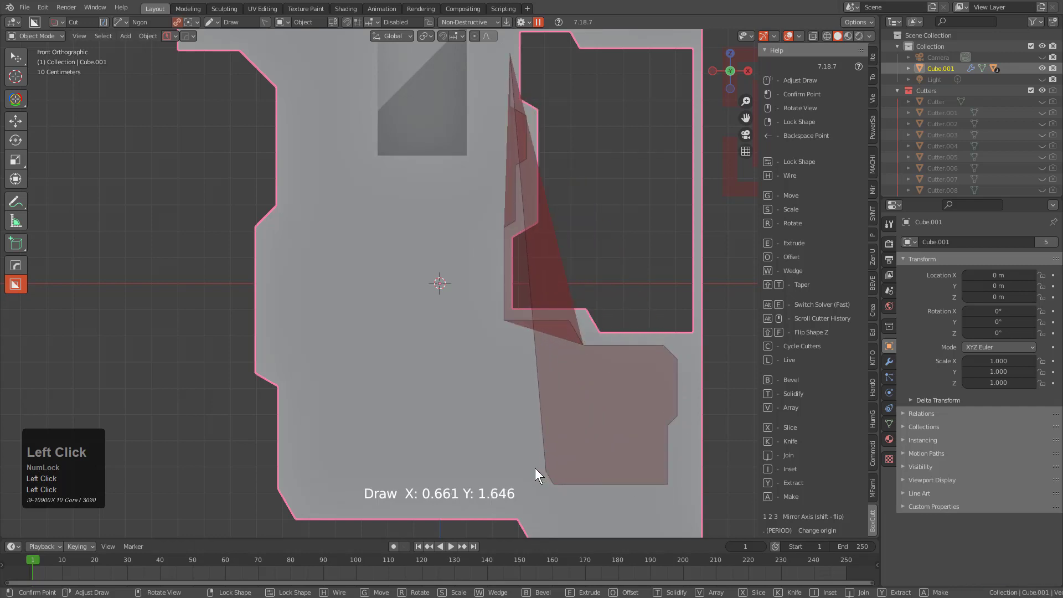
click(466, 464)
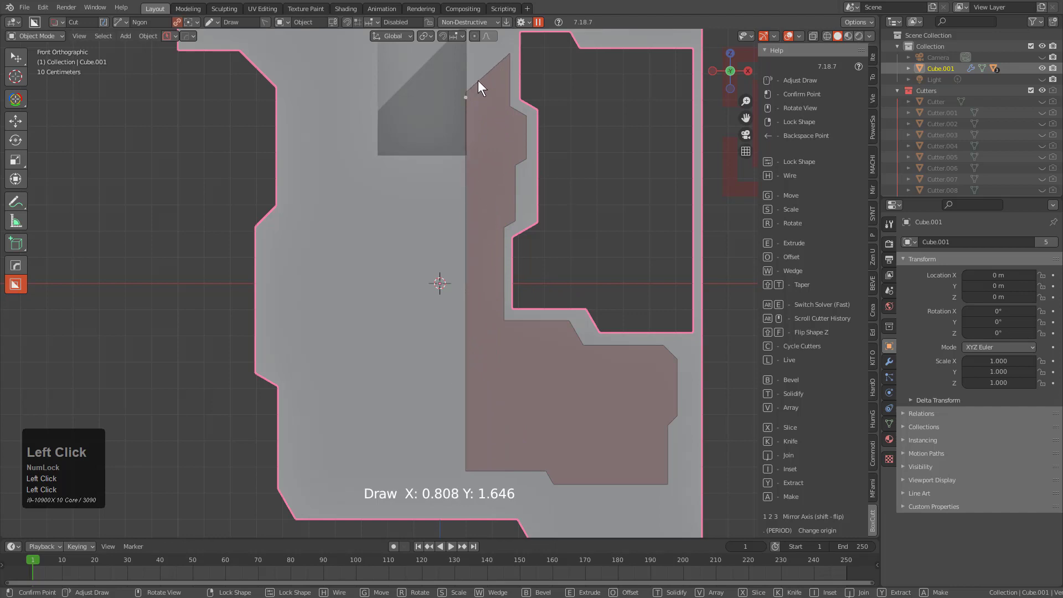
click(466, 52)
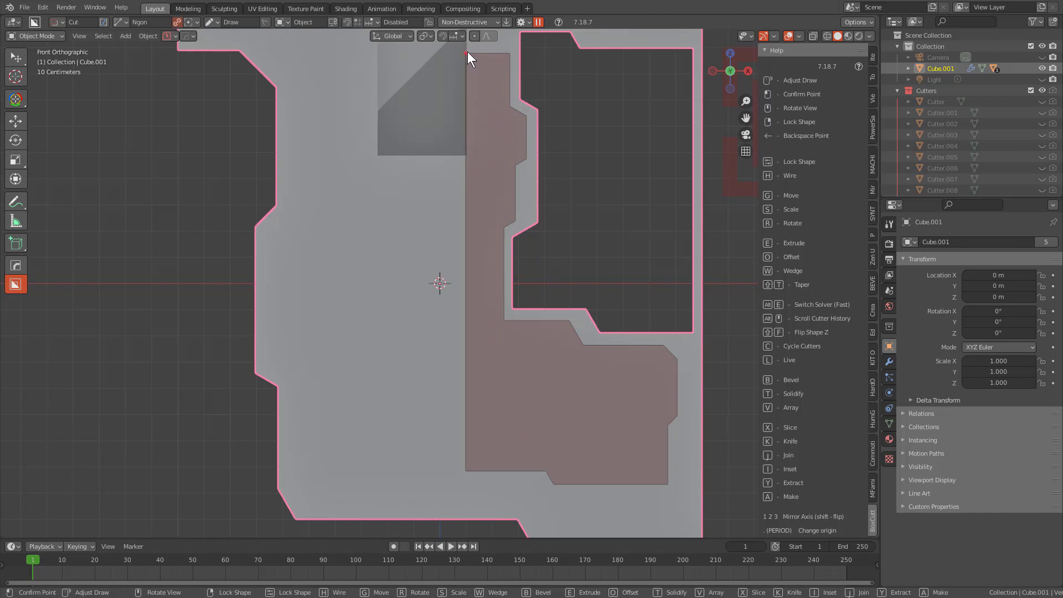
click(467, 50)
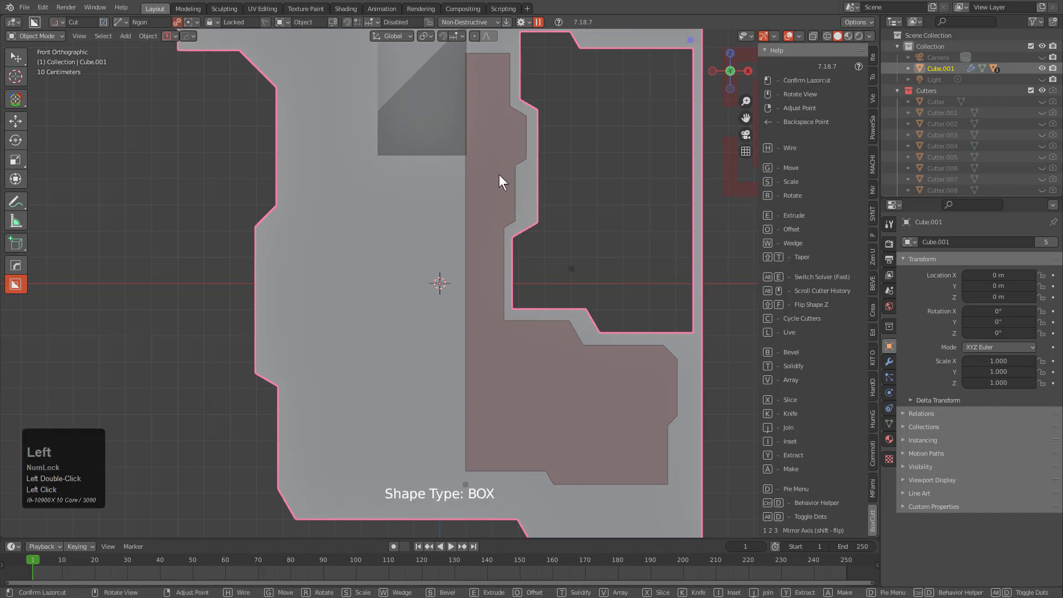
Extrude the locked Ngon cutter into the cube and apply the cut as a recess bordering the hole.
middle_drag(545, 255, 664, 353)
click(699, 354)
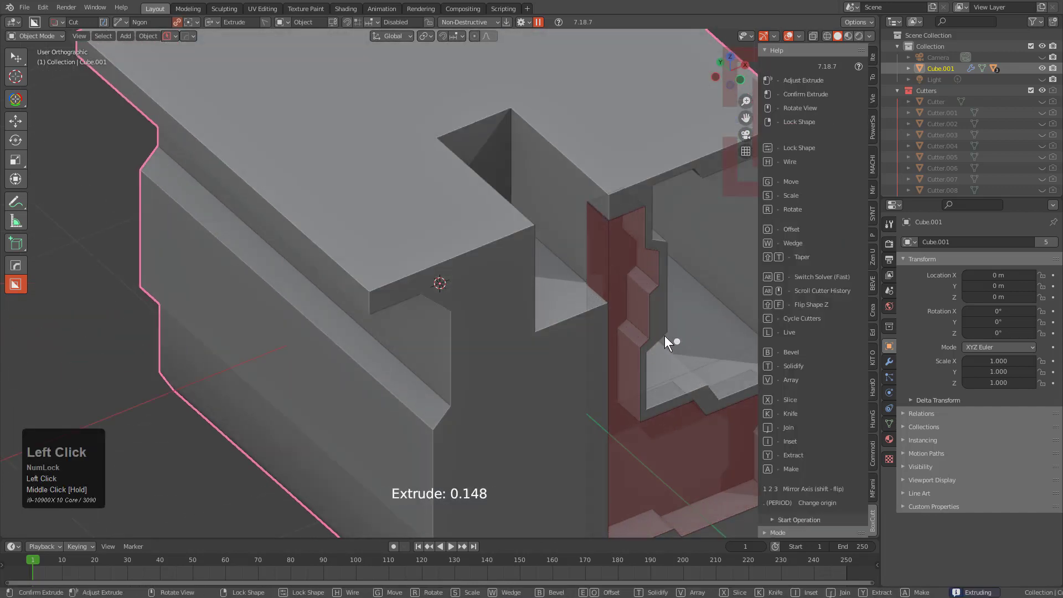
click(588, 258)
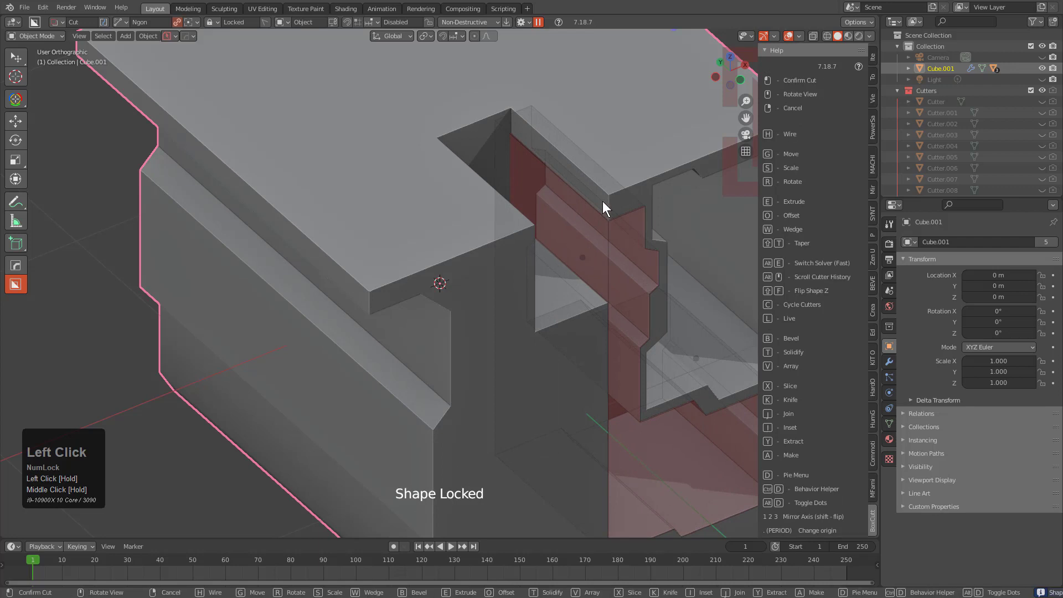
click(622, 234)
middle_drag(603, 310, 548, 260)
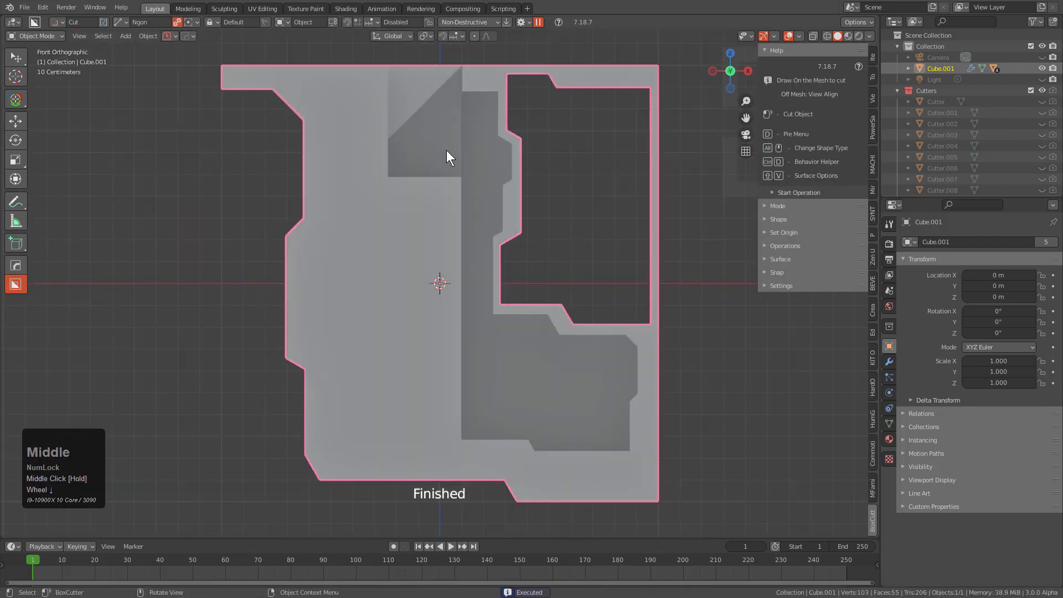
click(370, 22)
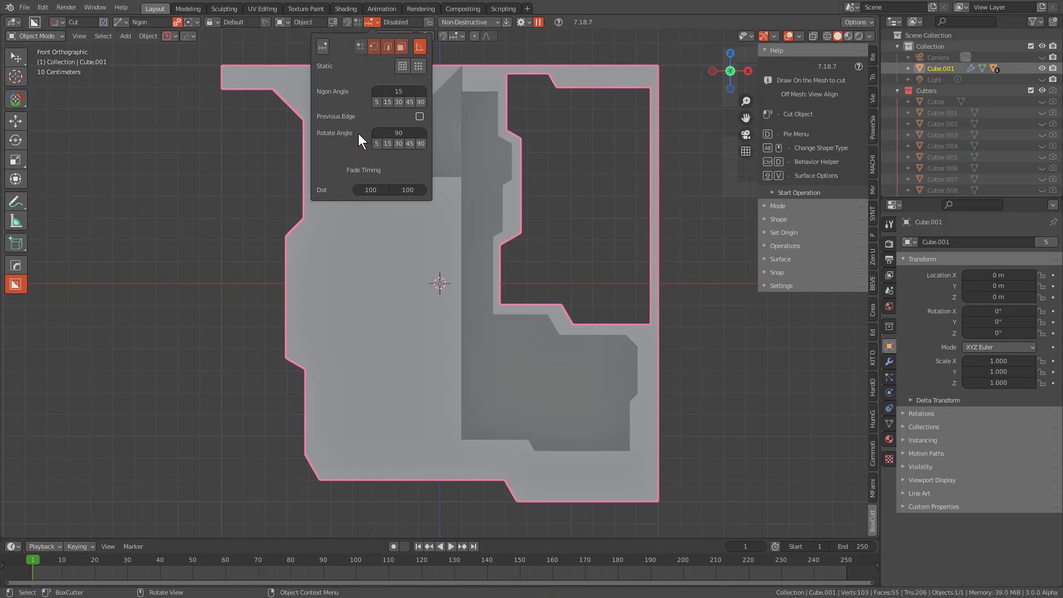
Switch the cutter shape to Box and slice off the cube's far upper corner with a wide box drawn across it in an angled view.
shift+middle_drag(346, 128, 309, 179)
scroll(402, 194, up, 2)
scroll(398, 202, down, 1)
scroll(382, 173, down, 1)
shift+middle_drag(386, 175, 386, 228)
drag(248, 68, 407, 112)
key(d)
click(367, 161)
drag(248, 91, 636, 171)
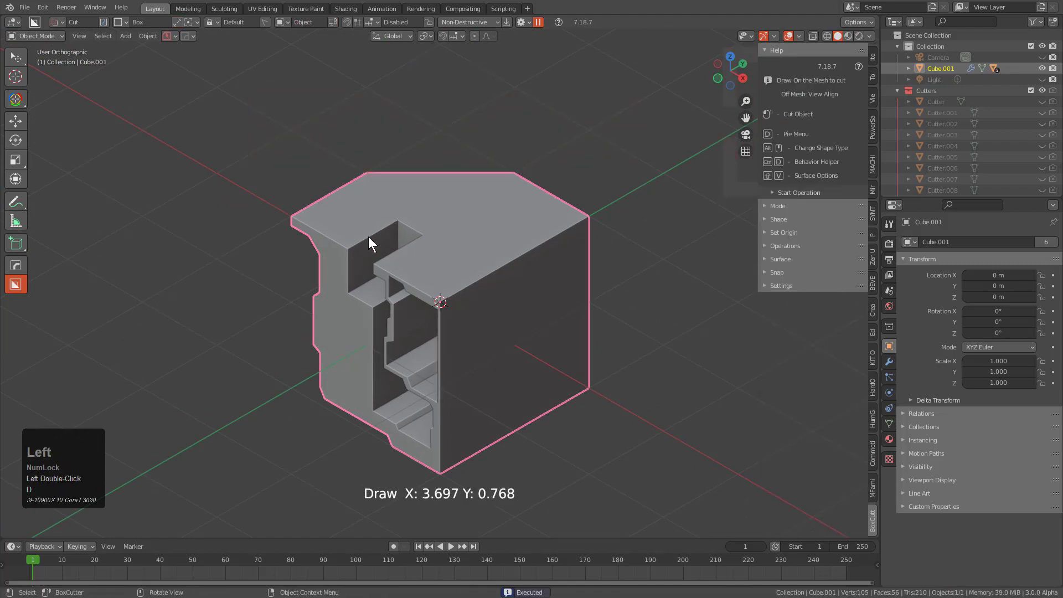
Apply one more shallow box cut over the cube's square notch and delete the cut cube.
drag(390, 214, 337, 293)
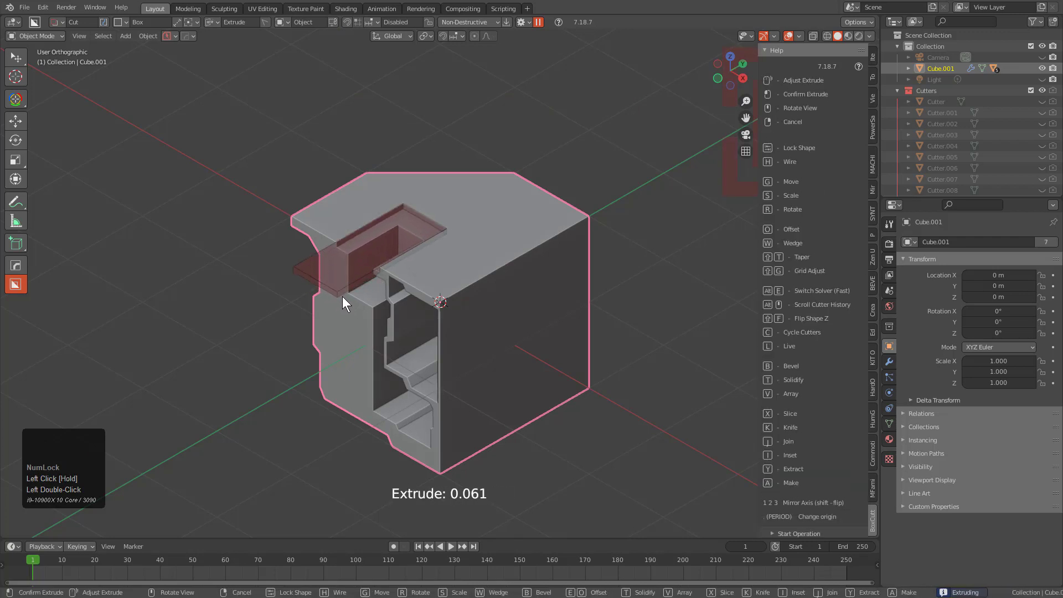
click(345, 295)
key(x)
click(448, 258)
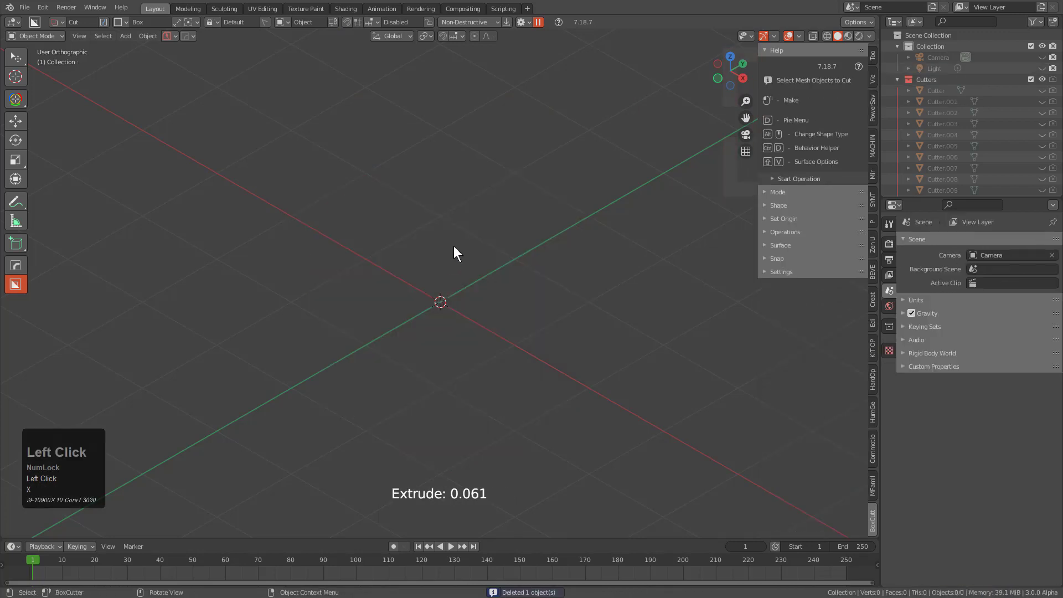
Add a new mesh cube to the empty scene.
key(shift+a)
mouse_move(456, 240)
click(499, 265)
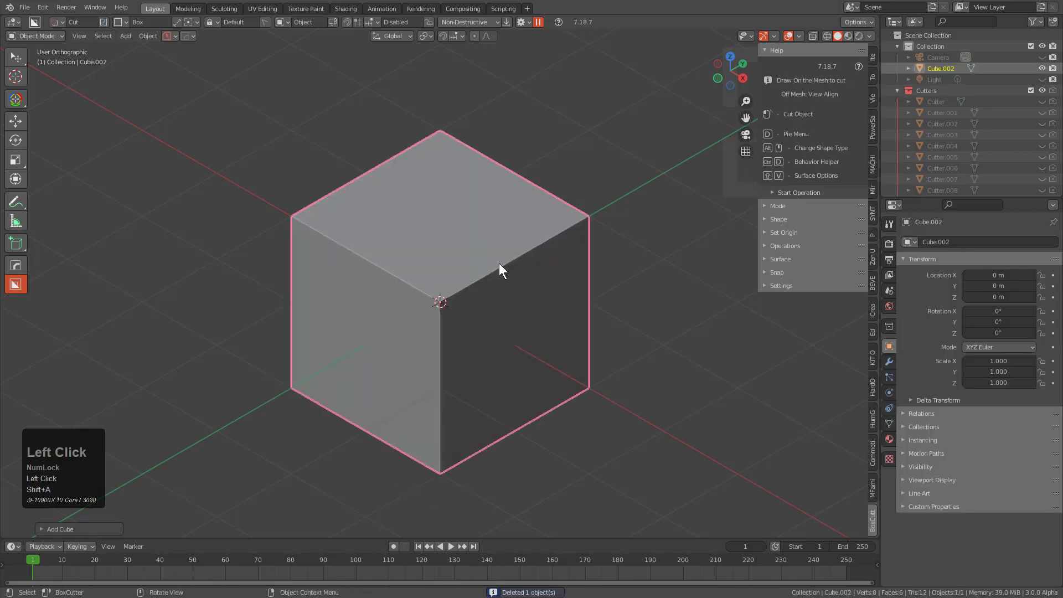
scroll(469, 238, down, 2)
scroll(451, 229, up, 2)
In Edit Mode, connect two opposite corner vertices of the cube's top face with a diagonal edge, and return to Object Mode.
key(Tab)
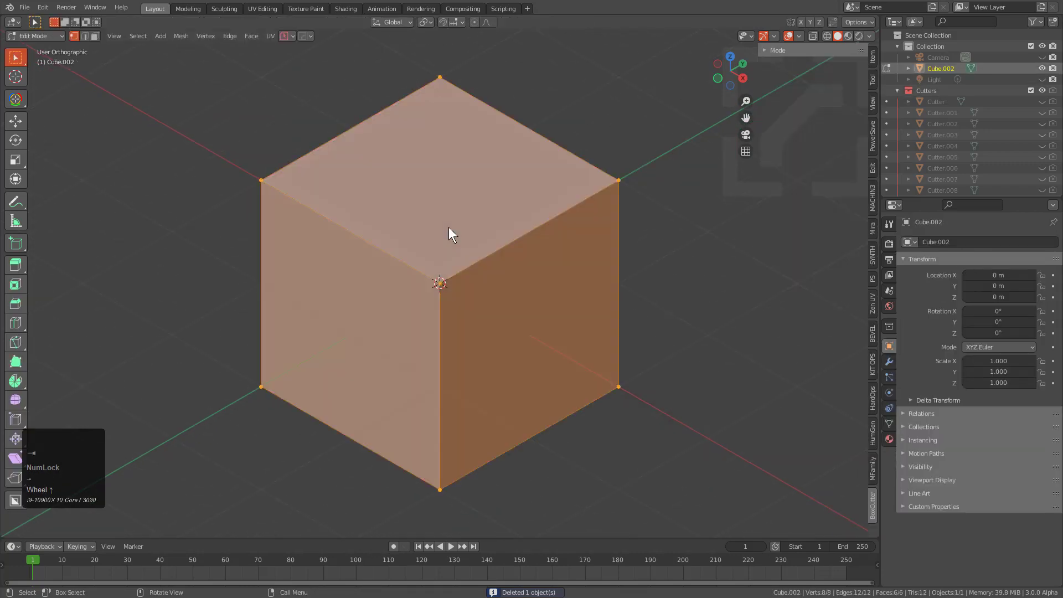
key(alt+a)
click(261, 180)
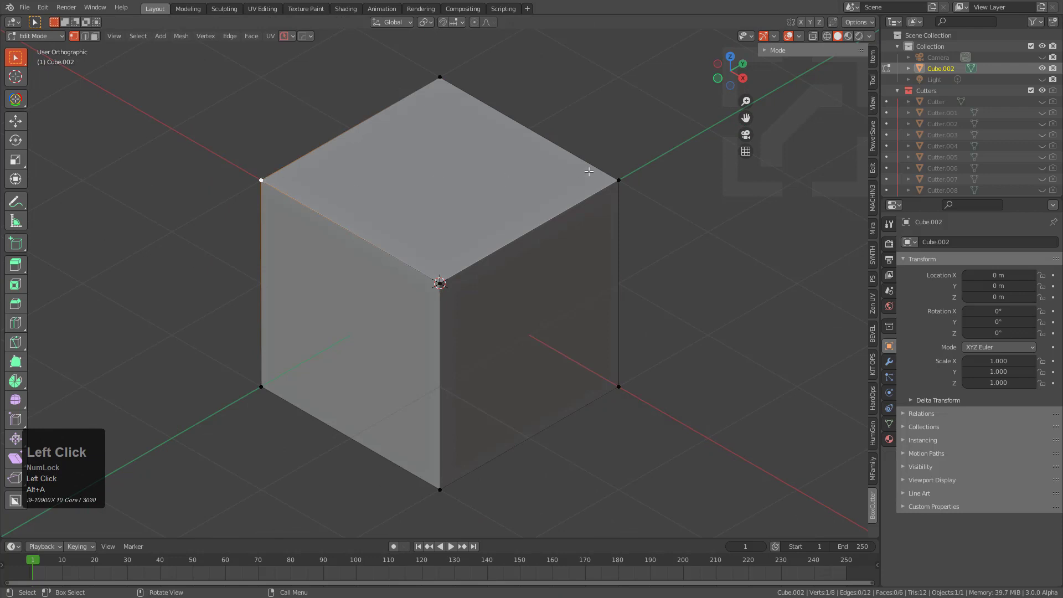
shift+click(618, 177)
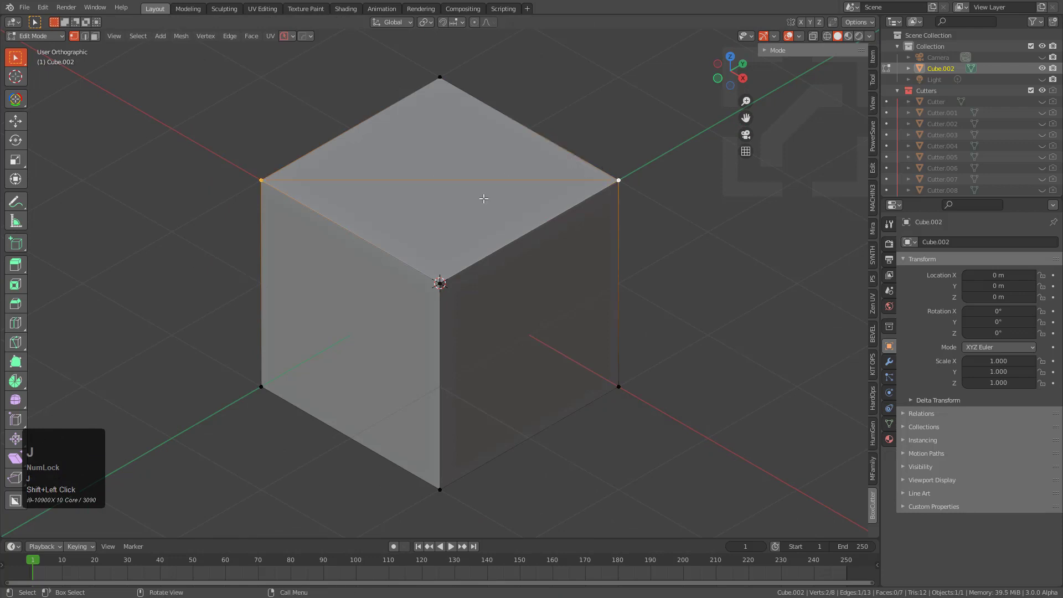
key(Tab)
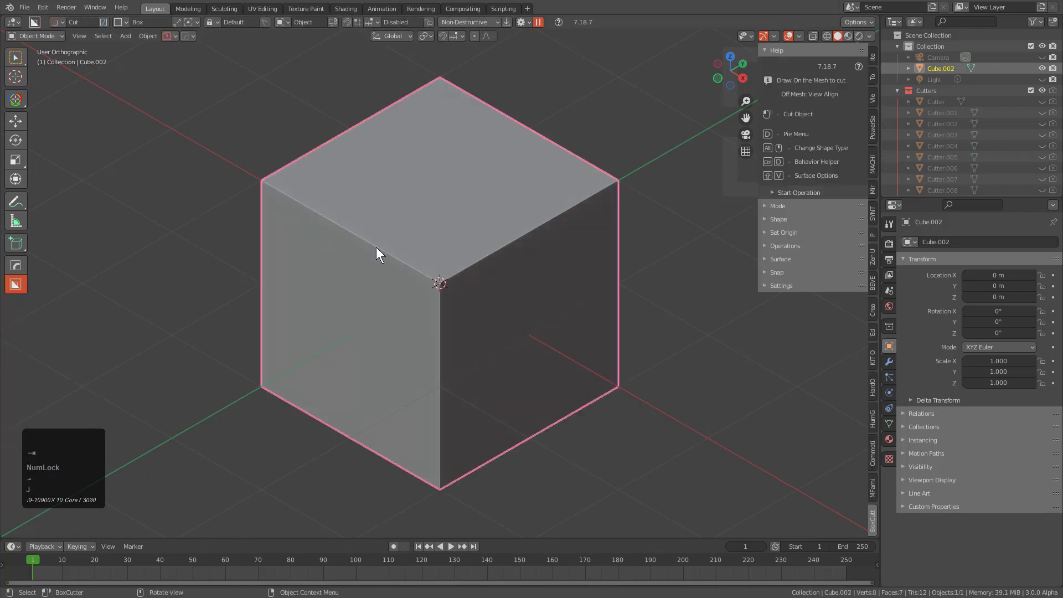
Box-cut a notch about 0.49 by 0.77 over the top face's front-left edge, 2.015 deep through the cube.
drag(349, 223, 373, 277)
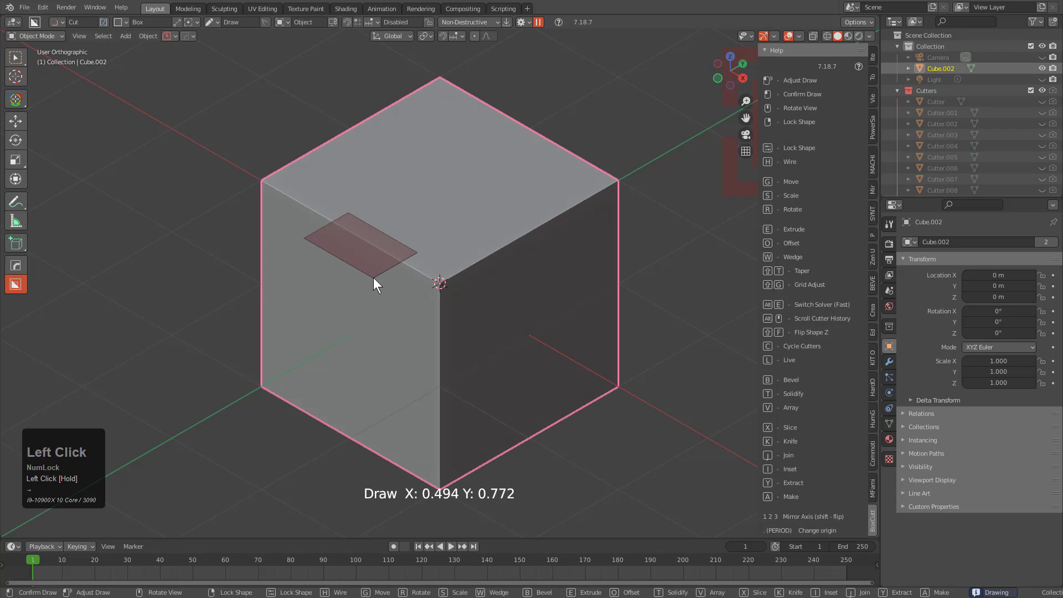
click(363, 489)
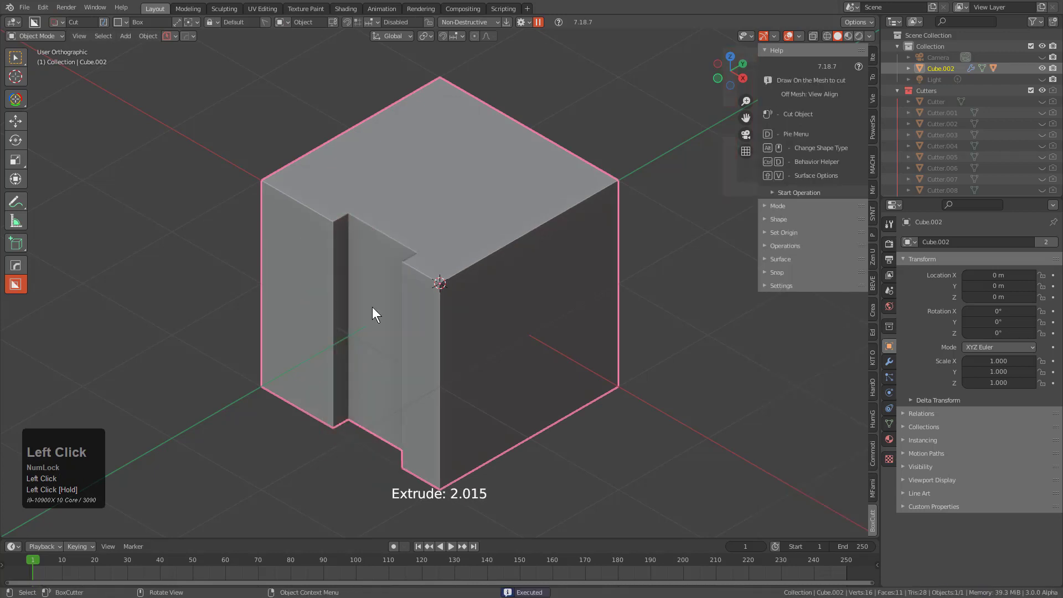
With the object orient method set to Local, box-cut a square hole through the top face and a wide notch down the right side.
click(213, 21)
click(281, 22)
click(274, 64)
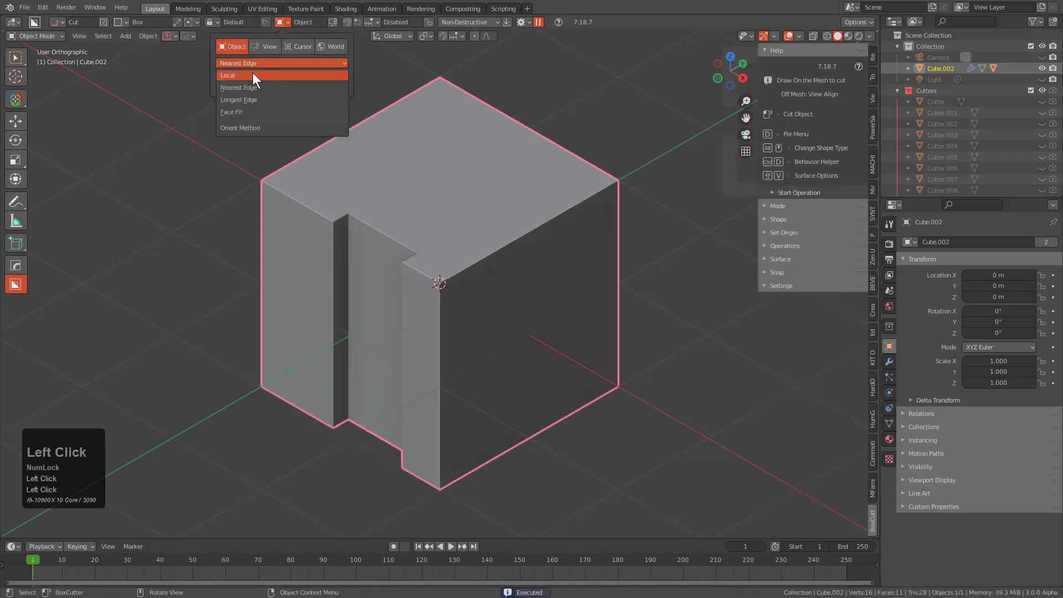
click(252, 74)
mouse_move(463, 144)
mouse_down()
mouse_move(450, 187)
mouse_move(457, 314)
mouse_move(500, 473)
mouse_up()
mouse_move(560, 198)
mouse_down()
mouse_move(502, 317)
mouse_move(525, 533)
mouse_move(547, 524)
mouse_up()
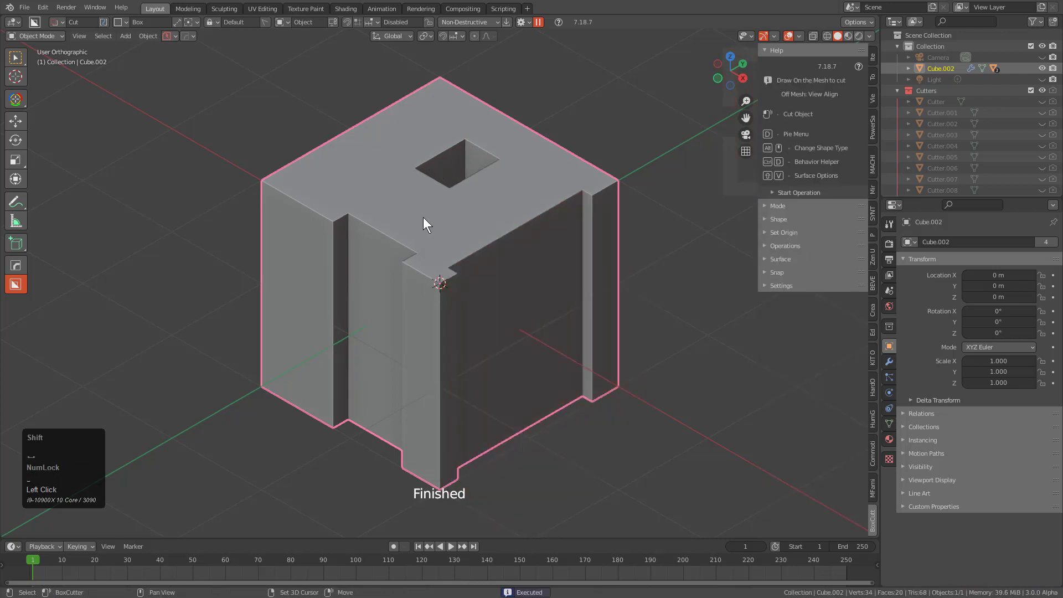
Turn on the wireframe overlay in the viewport.
key(shift+v)
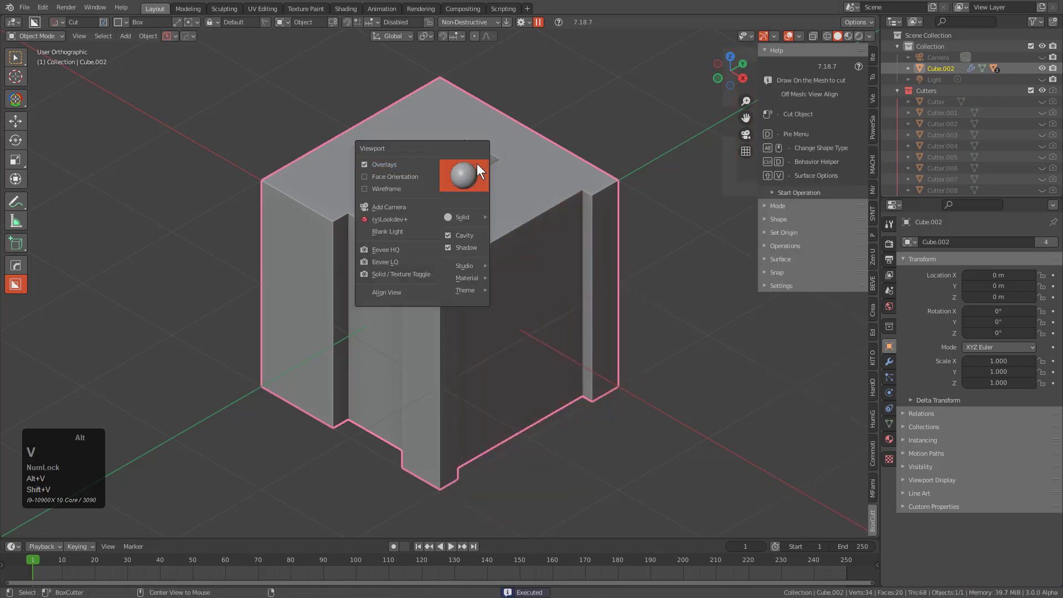
click(391, 190)
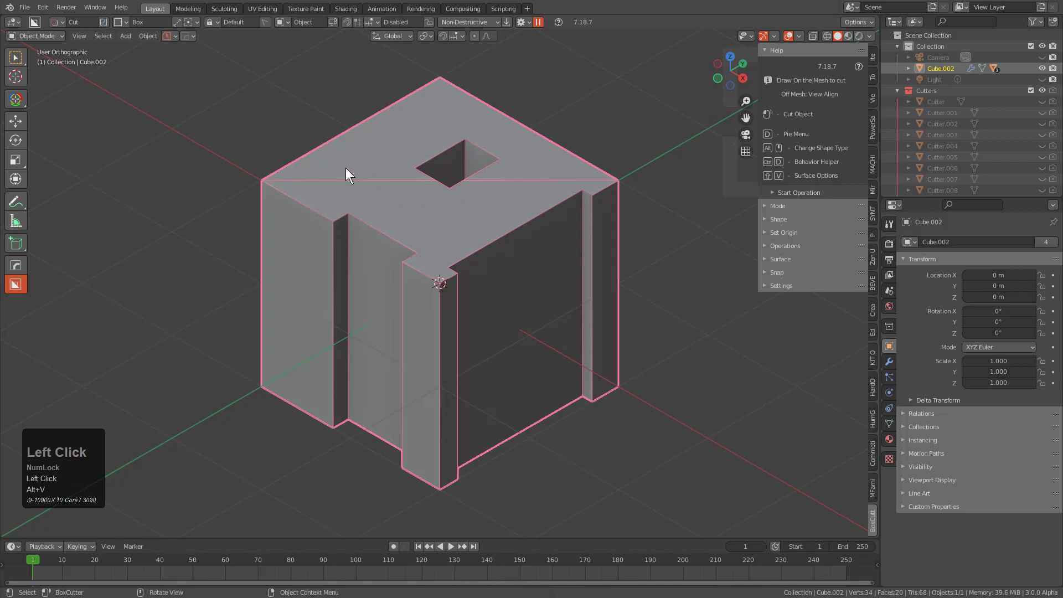
Box-cut a notch in the top face's far right edge and two slots between the square hole and the right side.
mouse_move(498, 170)
mouse_down()
mouse_move(544, 186)
mouse_move(530, 202)
mouse_up()
click(555, 184)
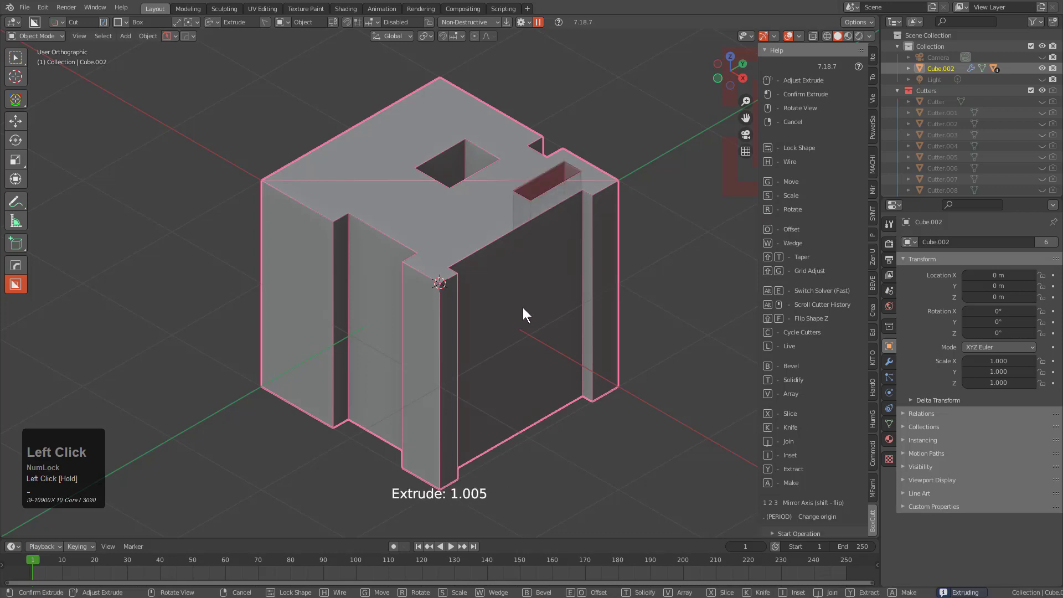
click(540, 437)
mouse_move(515, 157)
mouse_down()
mouse_move(491, 191)
mouse_move(502, 190)
mouse_up()
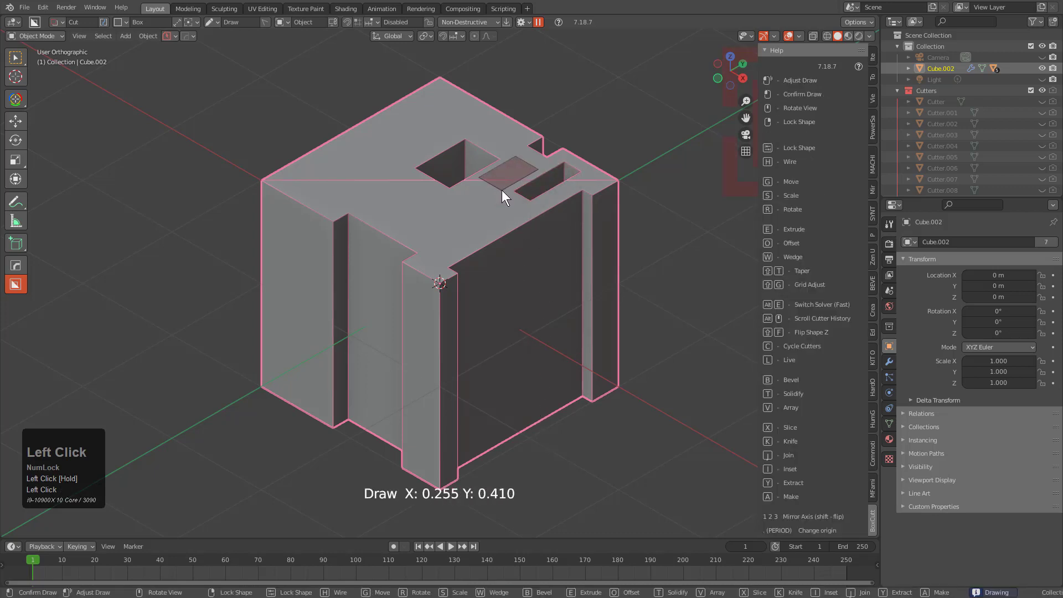
click(496, 461)
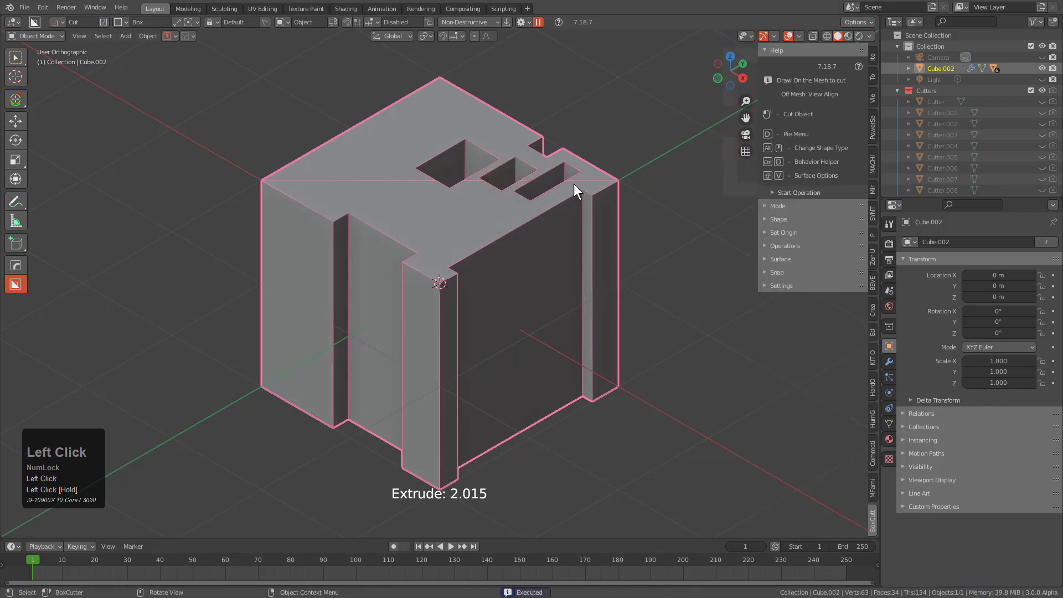
Draw a box cutter over the cube's right corner, extrude it 2.015, move it and apply the cut.
mouse_move(573, 184)
mouse_down()
mouse_move(661, 163)
mouse_move(666, 194)
mouse_up()
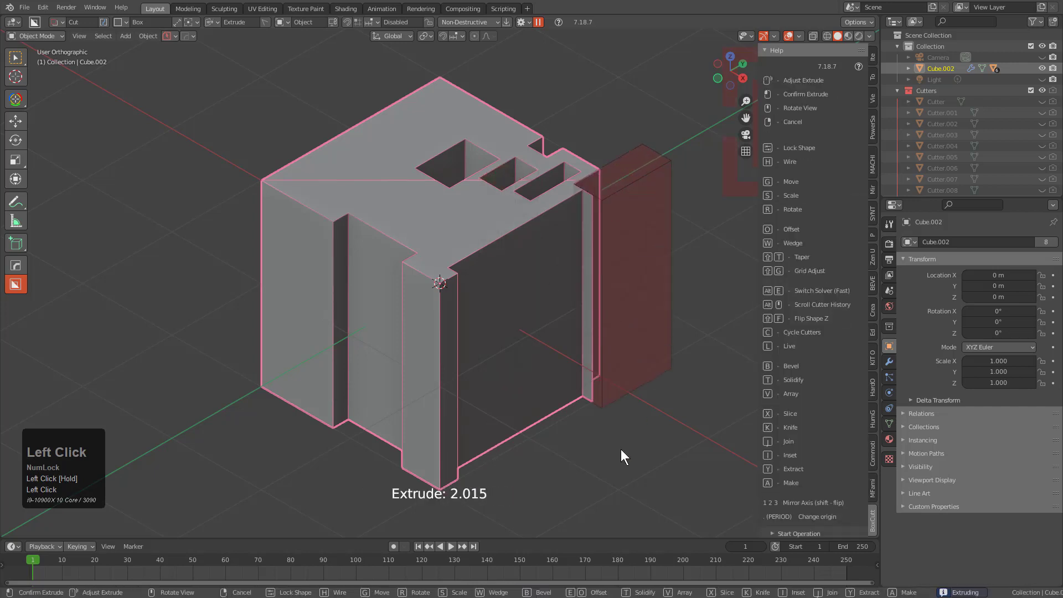
key(g)
key(space)
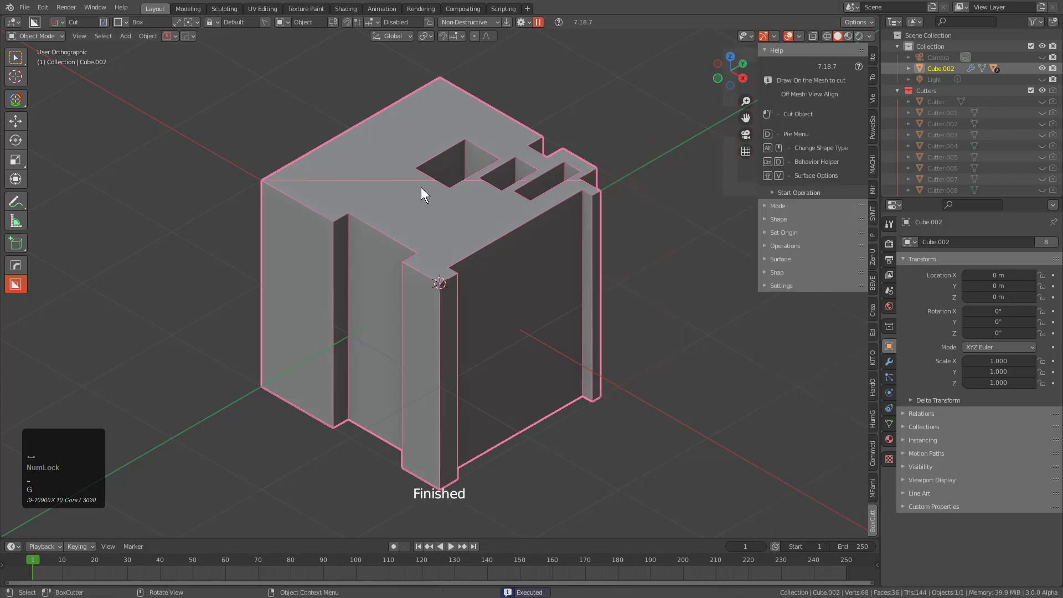
Set the object orient method to Nearest Edge and box-cut a long and a short slot aligned with the top face's diagonal edge.
click(281, 22)
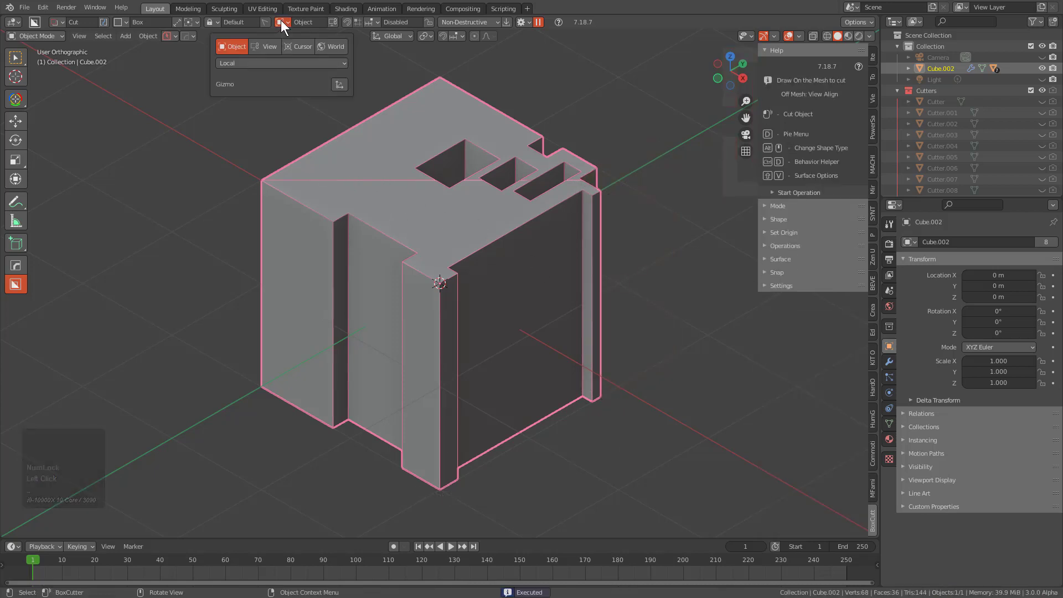
click(246, 64)
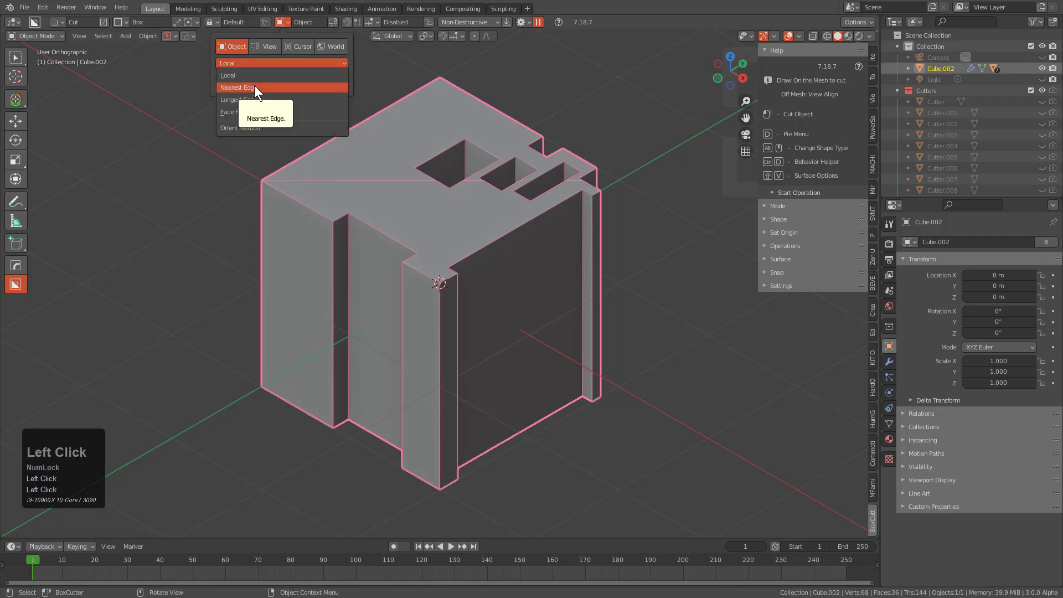
click(254, 87)
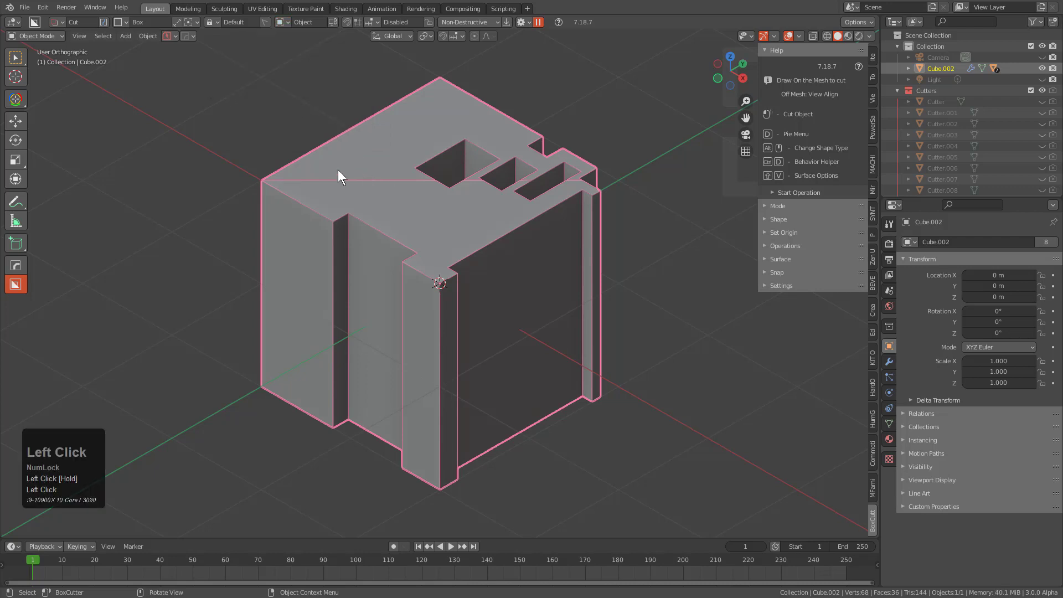
drag(338, 170, 401, 184)
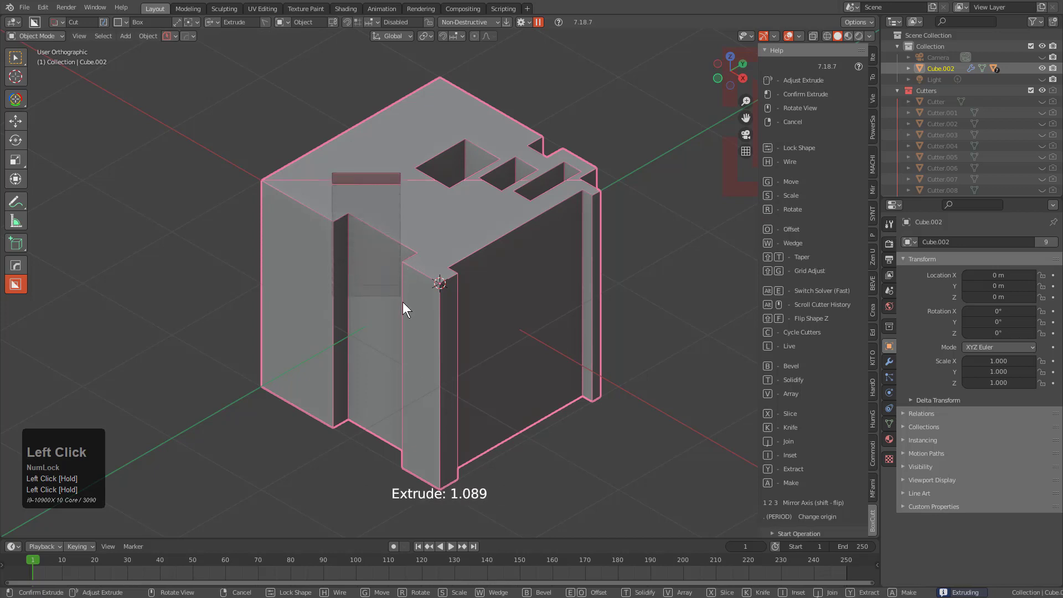
click(396, 336)
middle_drag(394, 286, 440, 240)
scroll(440, 240, up, 2)
mouse_move(316, 280)
mouse_down()
mouse_move(297, 324)
mouse_move(316, 388)
mouse_up()
click(318, 414)
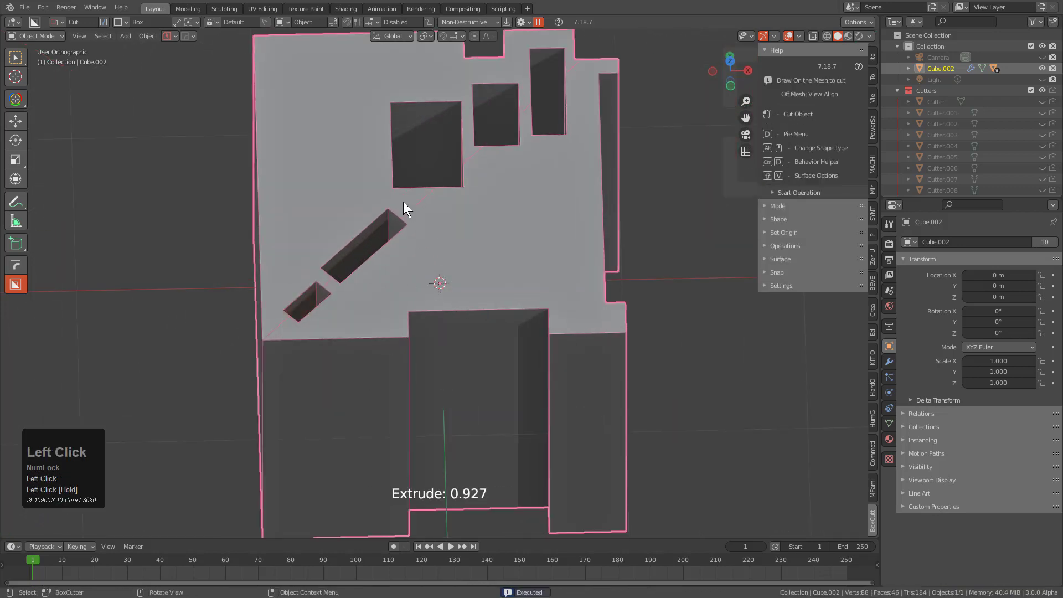
Box-cut a thin slot perpendicular to the diagonal and another slot parallel to the long diagonal one.
drag(403, 202, 475, 253)
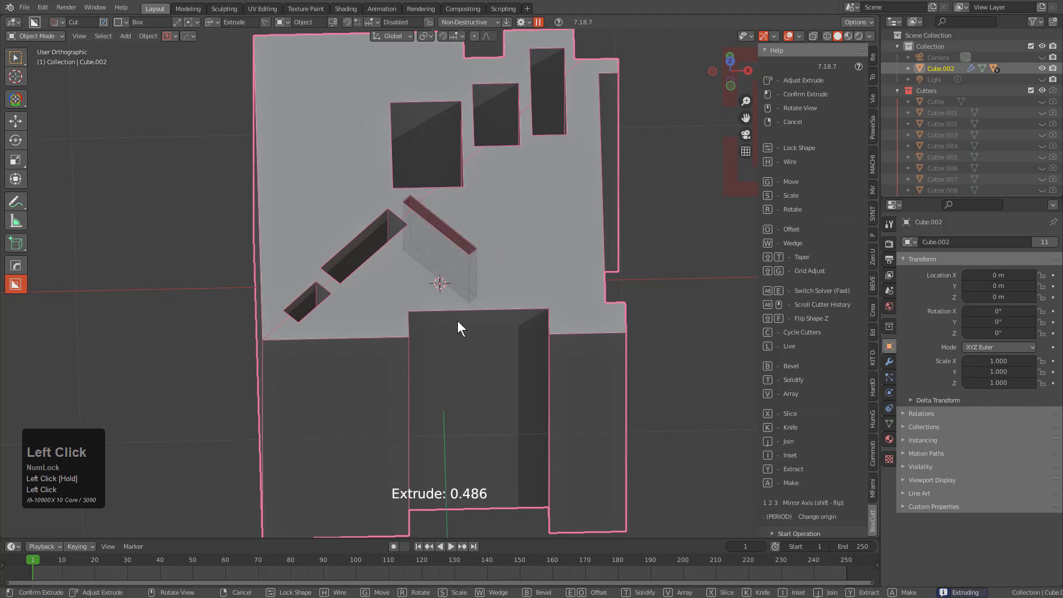
click(423, 244)
mouse_move(386, 268)
mouse_down()
mouse_move(347, 431)
mouse_move(358, 431)
mouse_up()
click(358, 316)
right_click(359, 432)
right_click(359, 431)
mouse_move(316, 324)
mouse_down()
mouse_move(382, 328)
mouse_move(436, 348)
mouse_up()
right_click(436, 348)
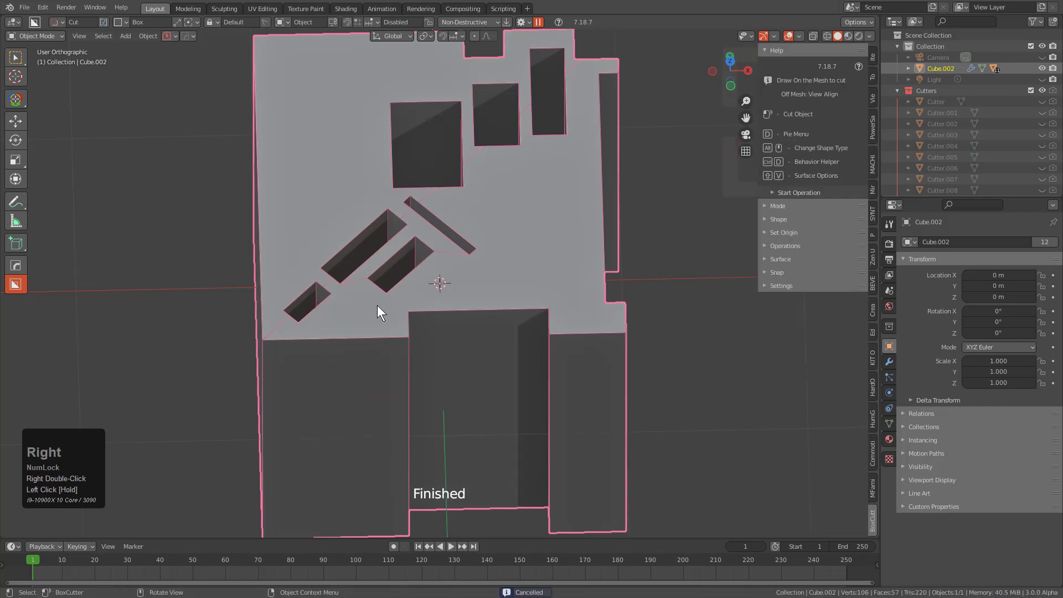
mouse_move(355, 286)
mouse_down()
mouse_move(340, 339)
mouse_move(348, 339)
mouse_up()
scroll(387, 310, up, 6)
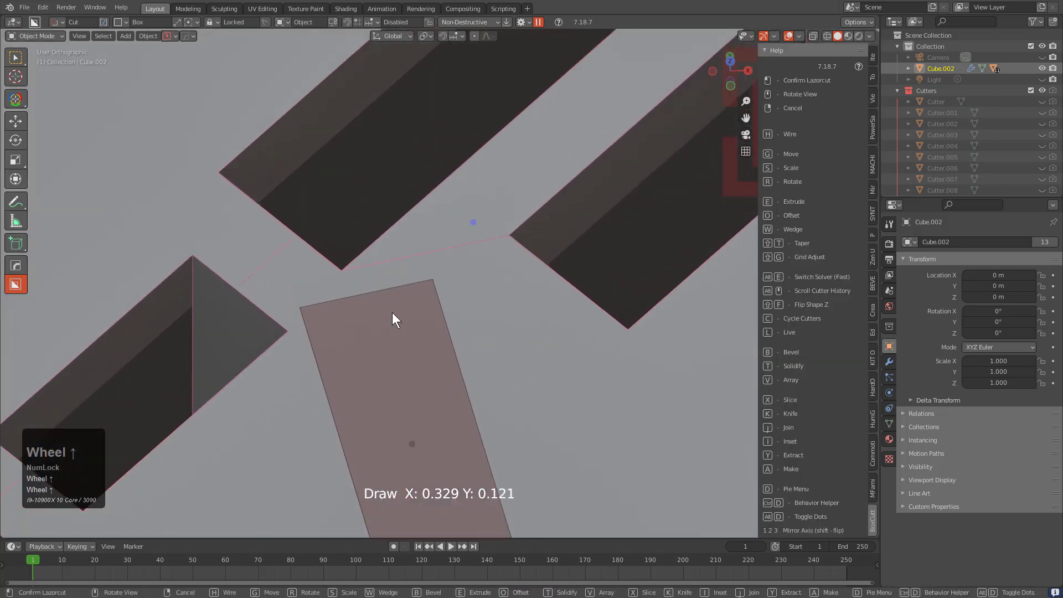
key(g)
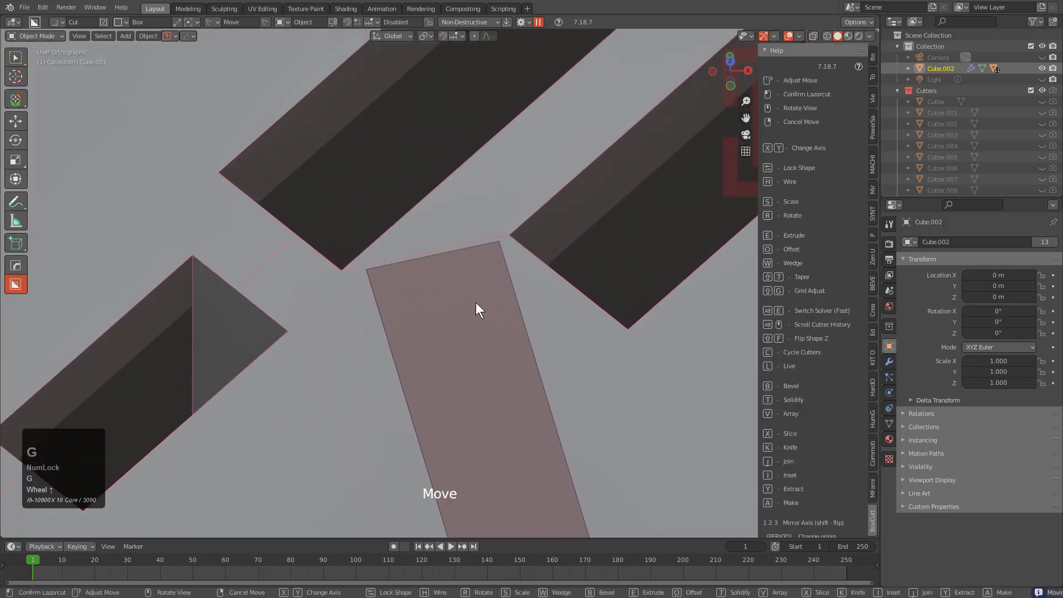
right_click(446, 351)
right_click(446, 350)
Draw a large edge-aligned box from beside the short diagonal slot across the front edge and cut it 0.187 deep.
scroll(439, 309, down, 3)
shift+middle_drag(386, 322, 382, 213)
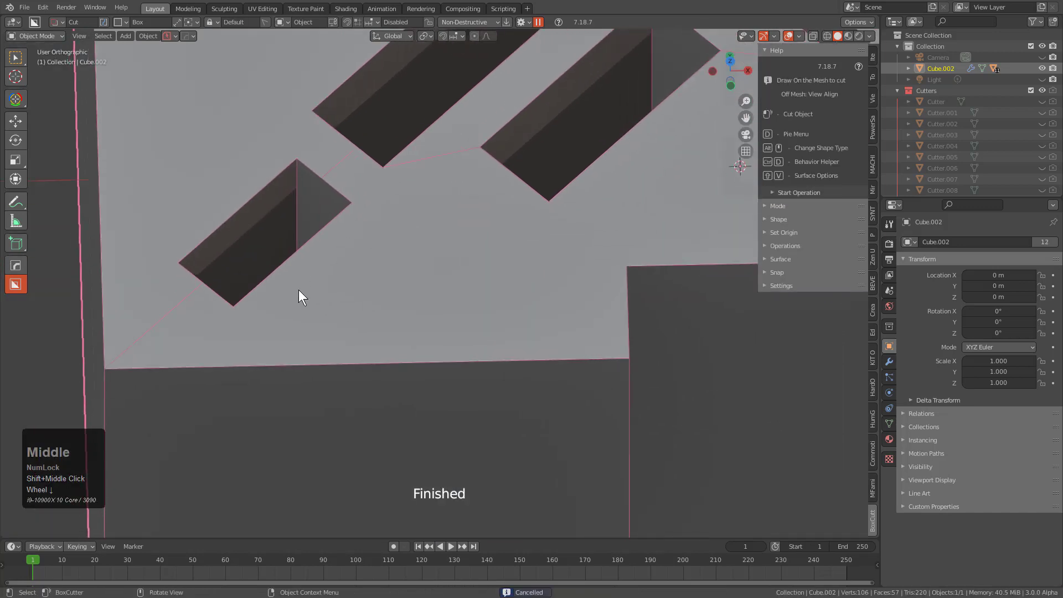
drag(294, 286, 368, 266)
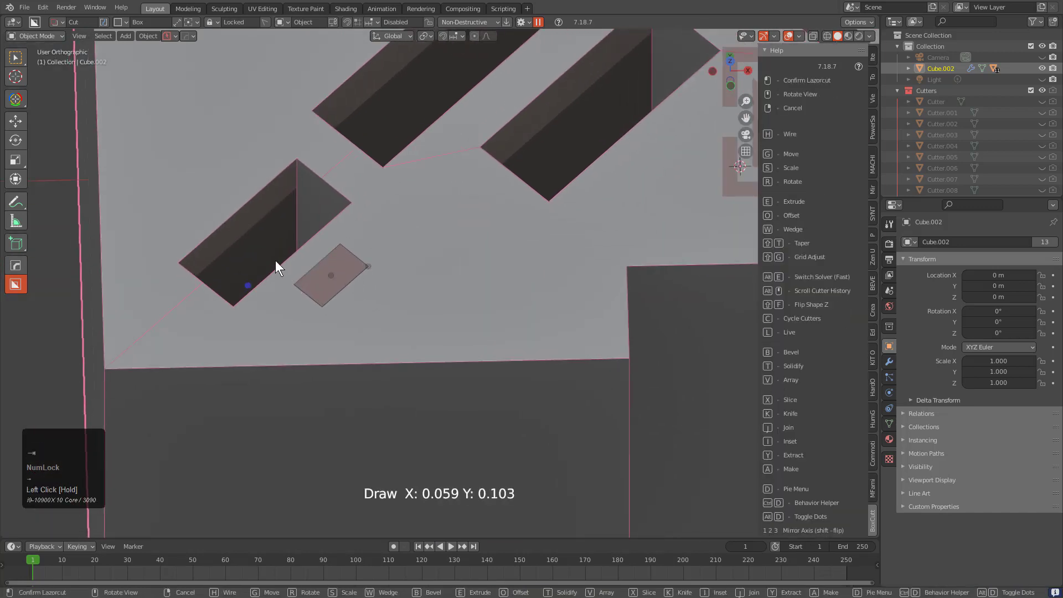
mouse_move(303, 285)
mouse_down()
mouse_move(453, 220)
mouse_move(581, 267)
mouse_move(687, 353)
mouse_up()
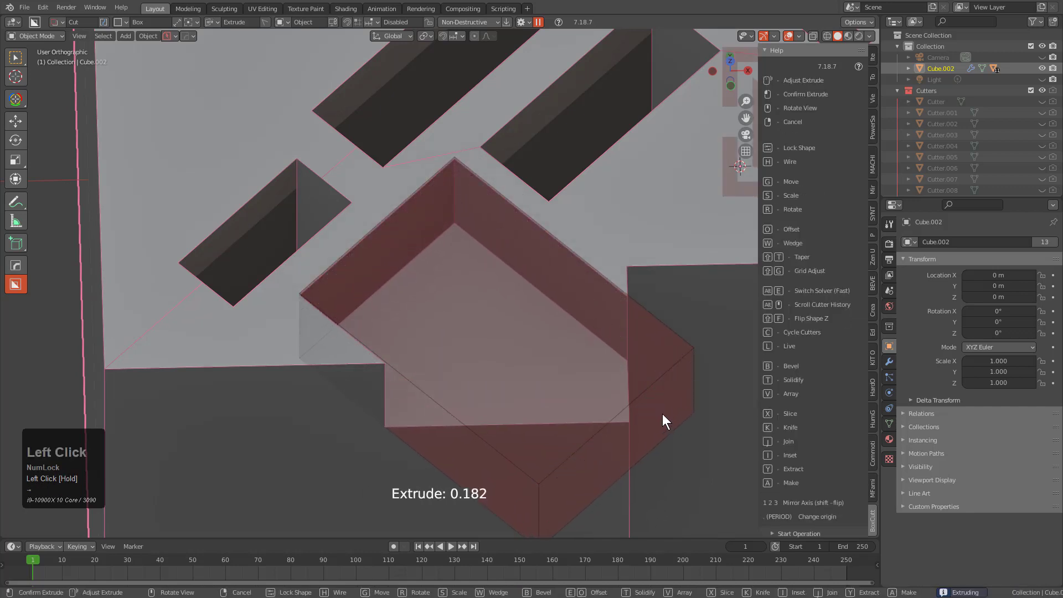
click(661, 415)
scroll(467, 272, down, 4)
middle_drag(467, 274, 463, 287)
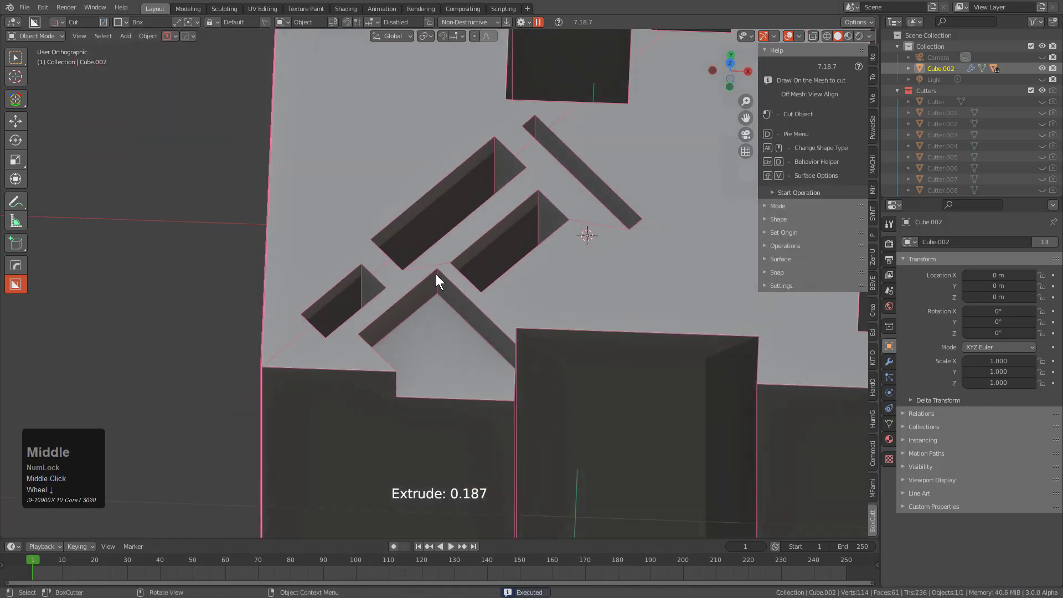
Box-cut a small hole at the 3D cursor and a longer slot toward the right side, both aligned with their nearest edges.
middle_drag(609, 232, 430, 224)
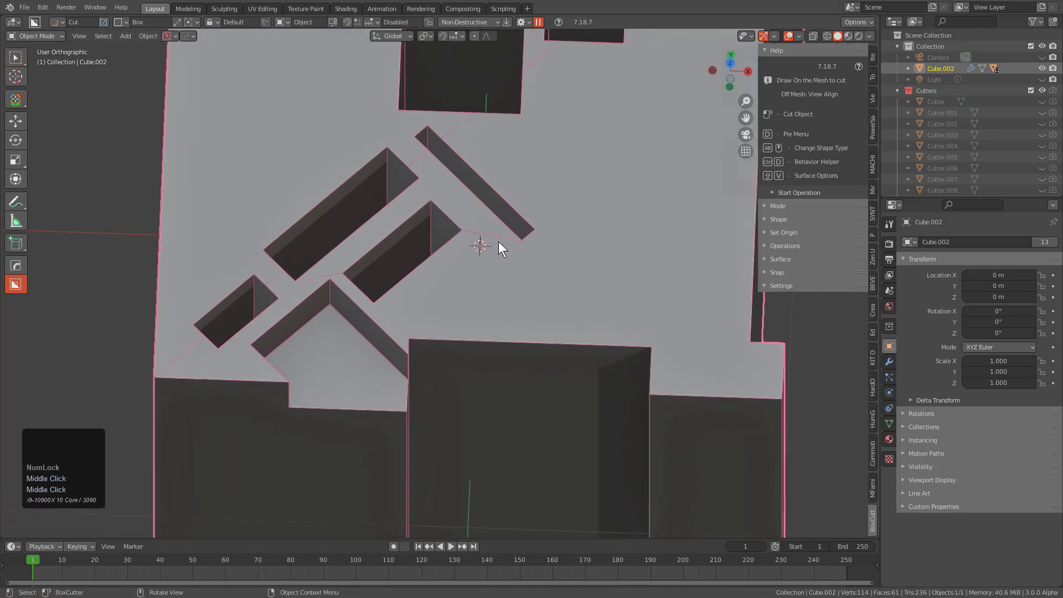
mouse_move(481, 245)
mouse_down()
mouse_move(480, 271)
mouse_move(506, 298)
mouse_up()
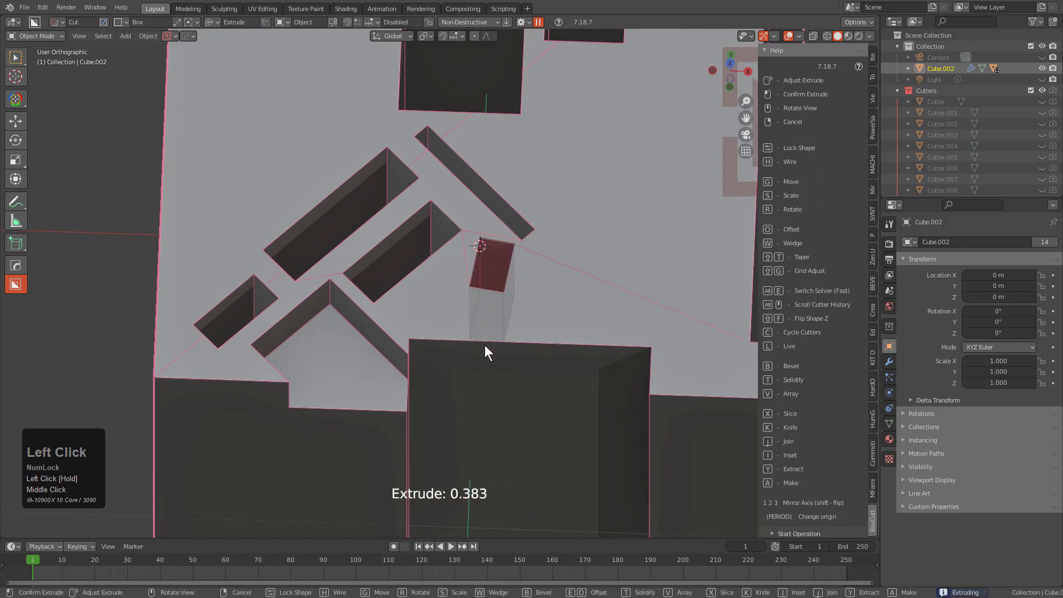
click(484, 344)
drag(601, 265, 723, 282)
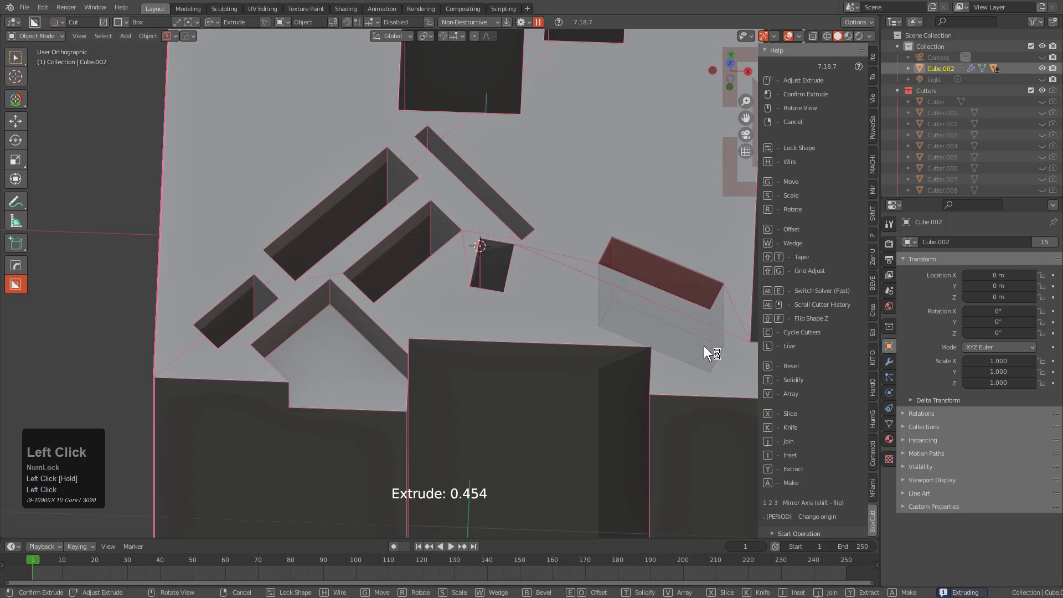
click(703, 345)
Box-cut three small thin slots above the wide front notch, each aligned with its nearest edge.
drag(608, 304, 667, 343)
click(668, 368)
mouse_move(534, 326)
mouse_down()
mouse_move(579, 338)
mouse_move(608, 320)
mouse_move(605, 329)
mouse_up()
click(590, 327)
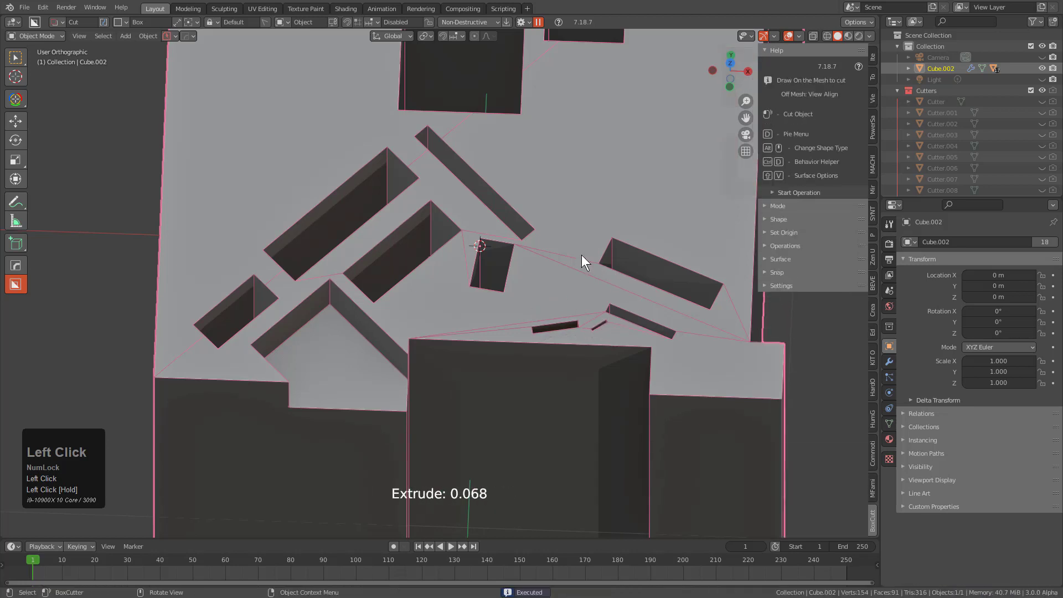
Undo all the earlier cuts until the object is a plain, uncut cube again.
key(ctrl+z)
key(ctrl+z)
key(ctrl+z)
key(ctrl+z)
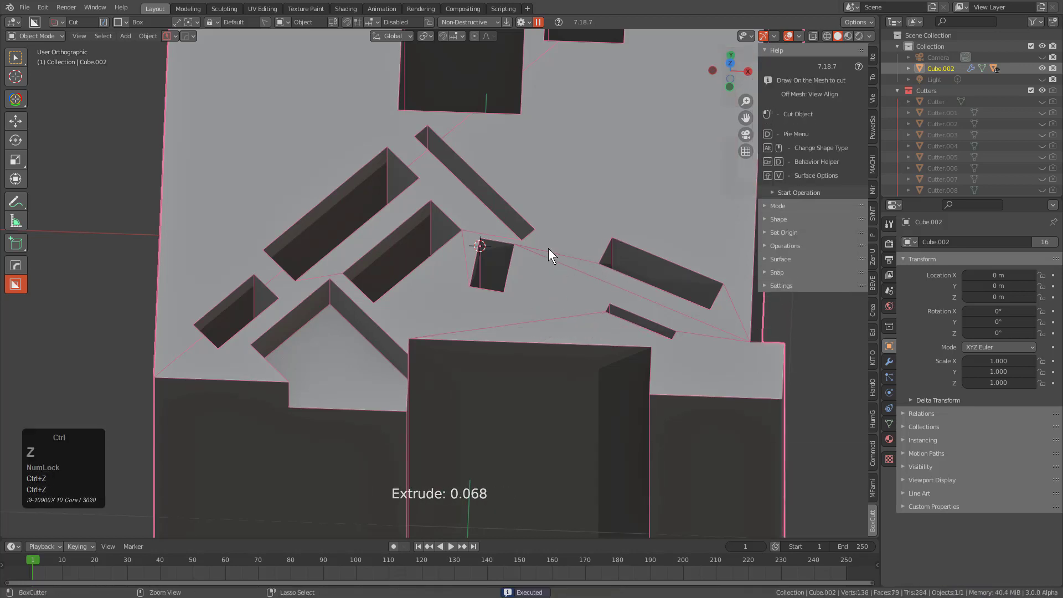
key(ctrl+z)
key(ctrl+z)
key(ctrl+z)
key(ctrl+z)
key(ctrl+z)
key(ctrl+z)
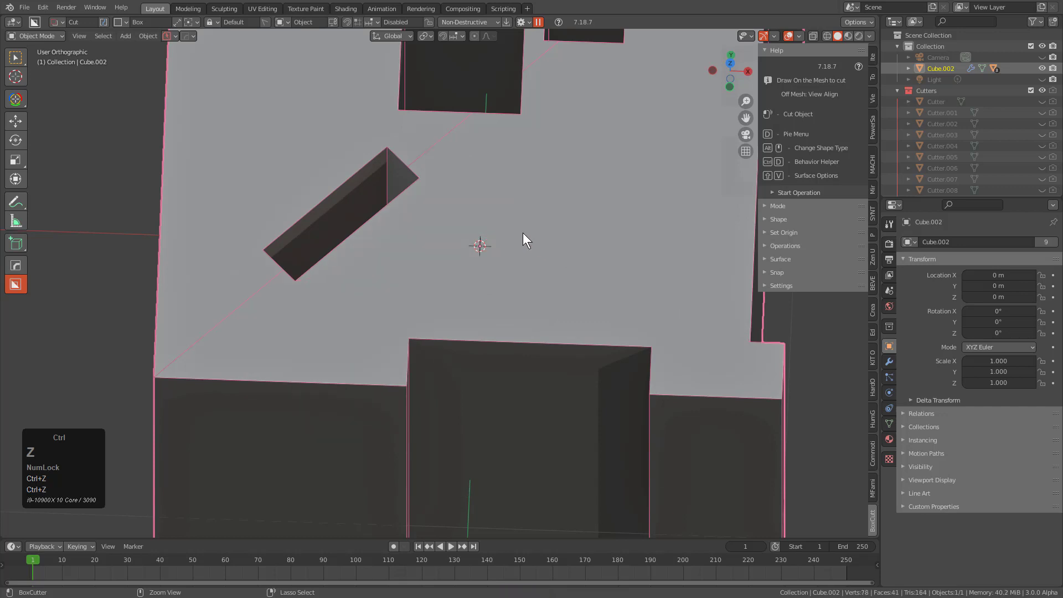
scroll(520, 233, down, 3)
key(ctrl+z)
key(ctrl+z)
key(ctrl+z)
key(ctrl+z)
key(ctrl+z)
key(ctrl+z)
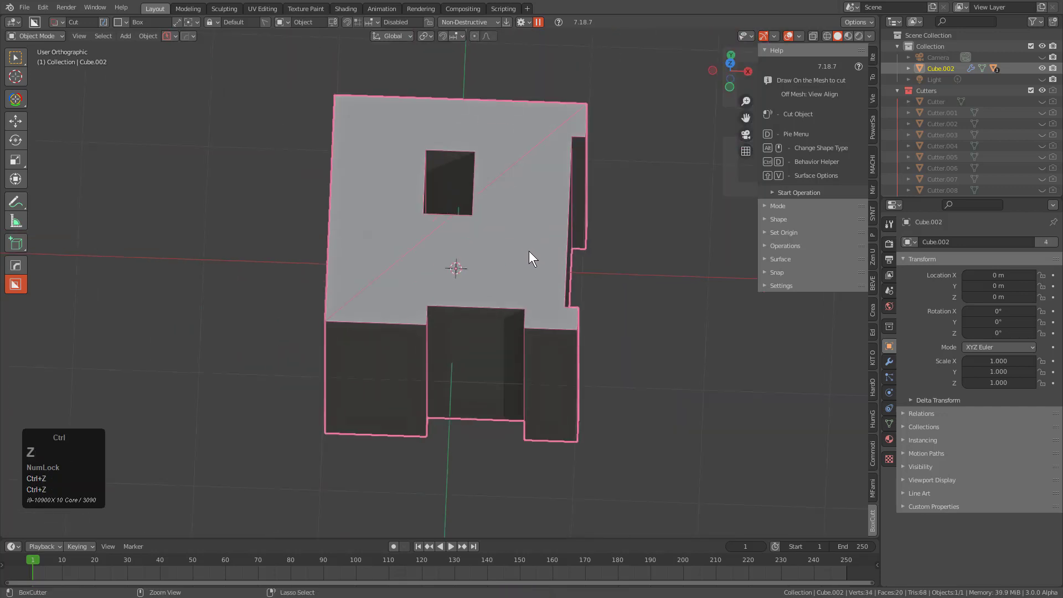
key(ctrl+z)
Draw a box cutter aligned with the top face's diagonal over the cube's near corner, extrude it about 0.92 and bevel it about 0.172.
middle_drag(529, 302, 395, 153)
scroll(459, 250, down, 1)
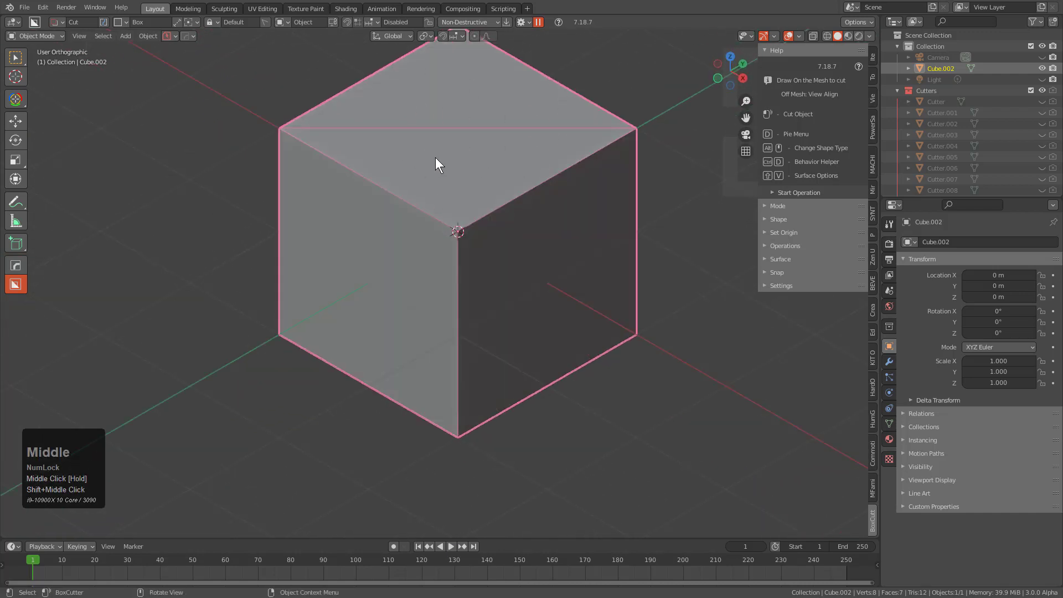
shift+middle_drag(471, 148, 476, 179)
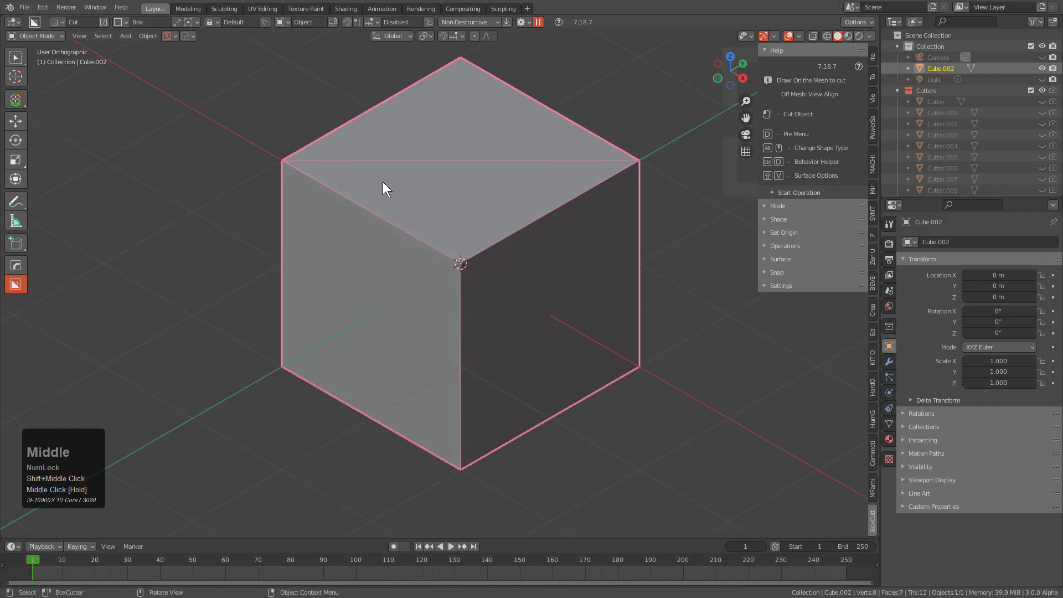
drag(383, 176, 535, 320)
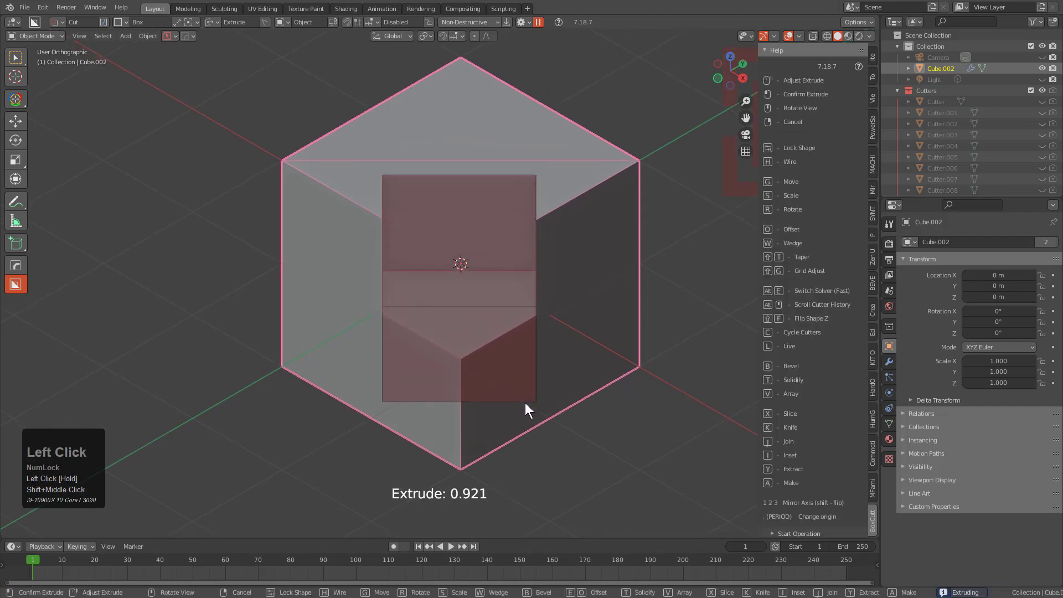
key(b)
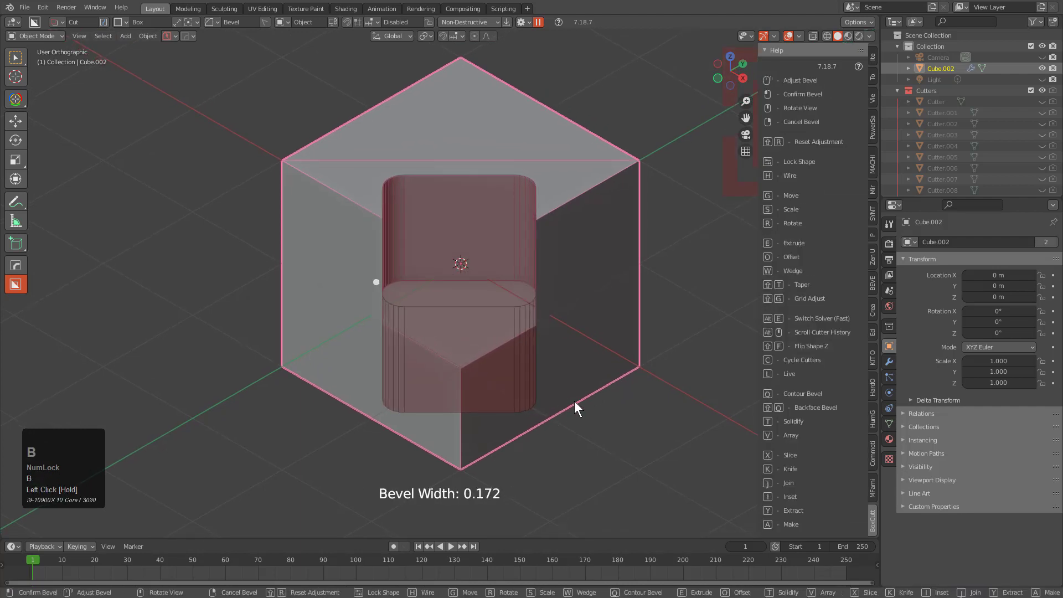
click(574, 402)
Widen the locked cutter's bevel to about 0.216 and apply the cut to form a rounded corner pocket.
middle_drag(473, 170, 440, 225)
scroll(441, 225, up, 2)
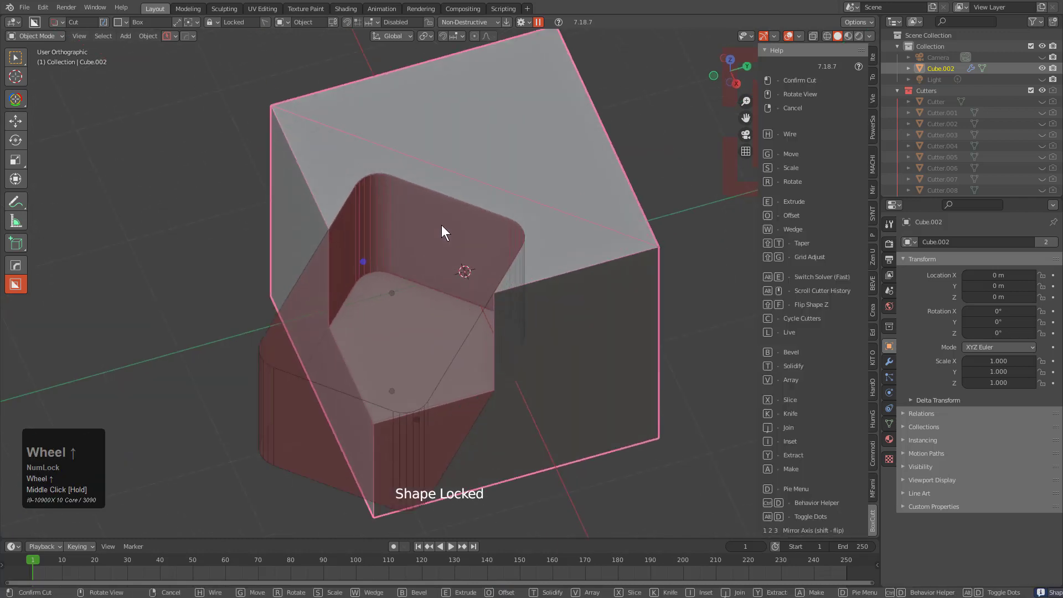
key(b)
scroll(467, 224, up, 1)
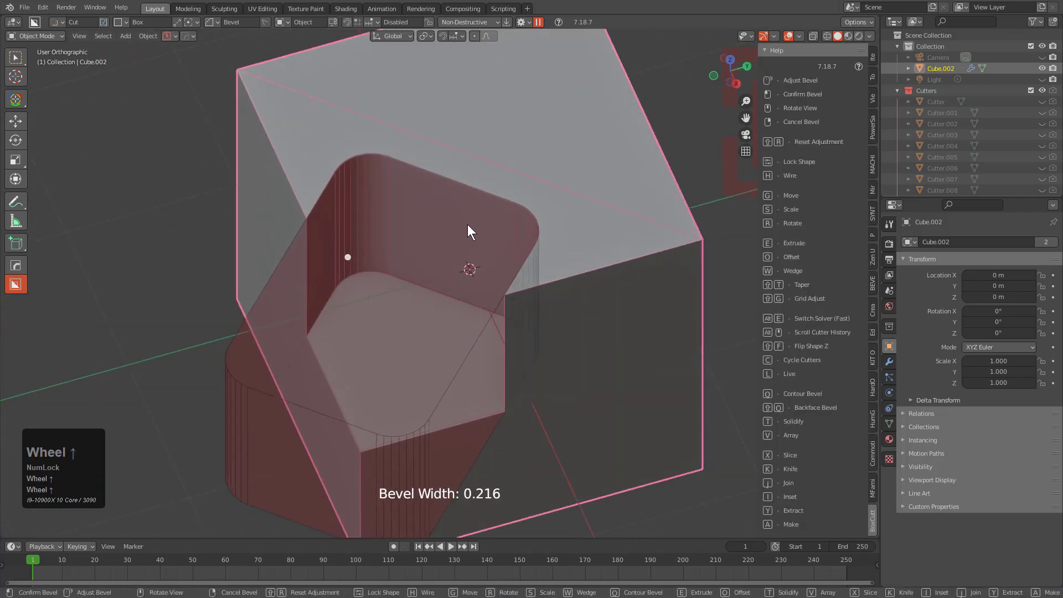
click(436, 211)
click(434, 211)
Draw a circle on the pocket's side wall and join it as a cylinder extruded 1.287 across the pocket.
middle_drag(463, 205, 403, 187)
key(d)
click(330, 191)
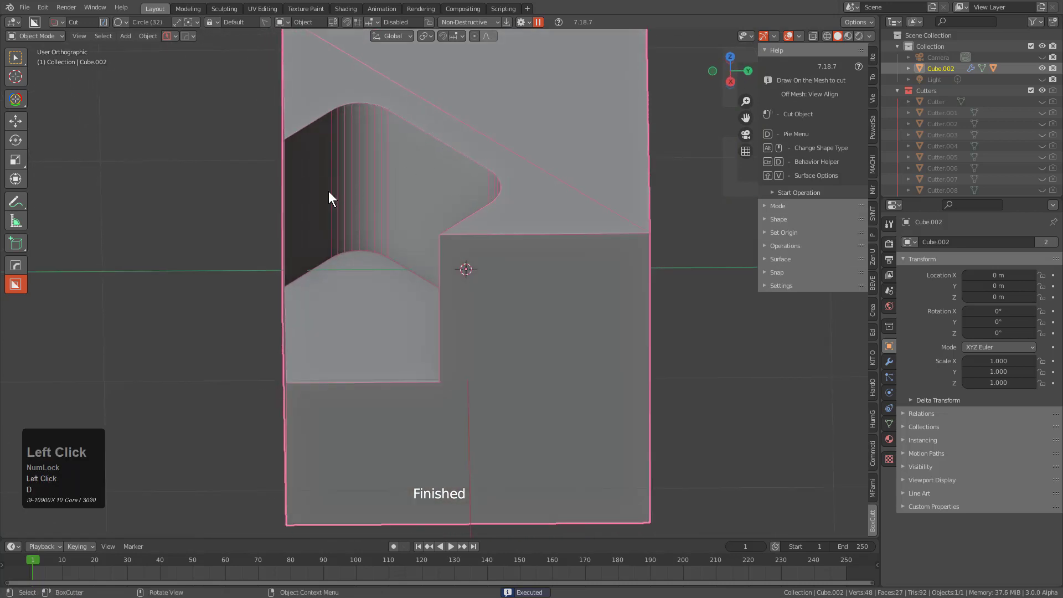
drag(319, 194, 346, 200)
key(j)
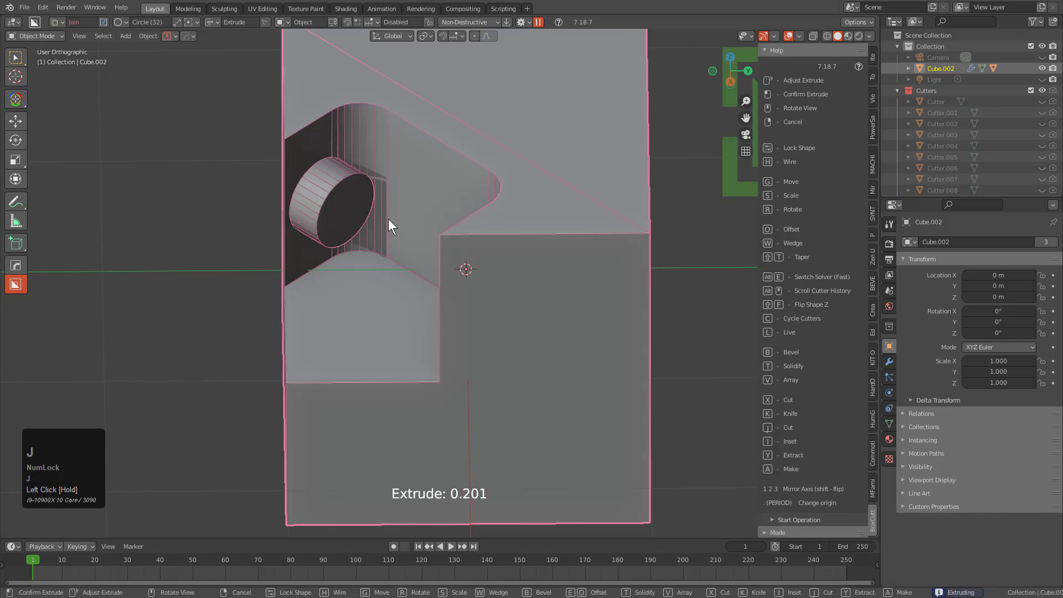
click(527, 278)
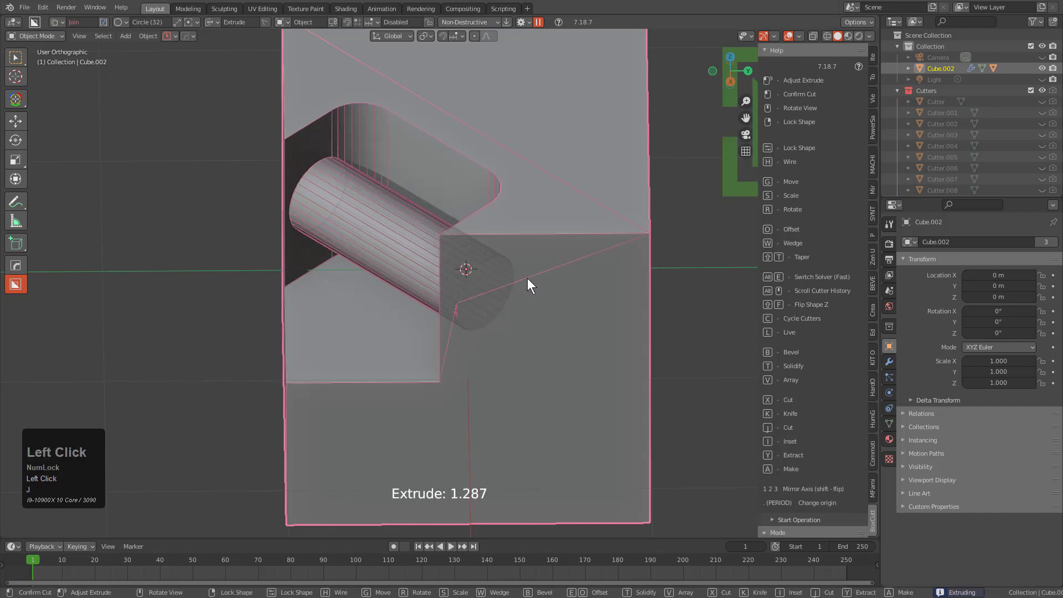
Select the cylinder's Boolean cutter and slide it along its local Z axis to X 0.37838 m, Y -0.37131 m.
middle_drag(506, 277, 523, 284)
key(q)
double_click(505, 303)
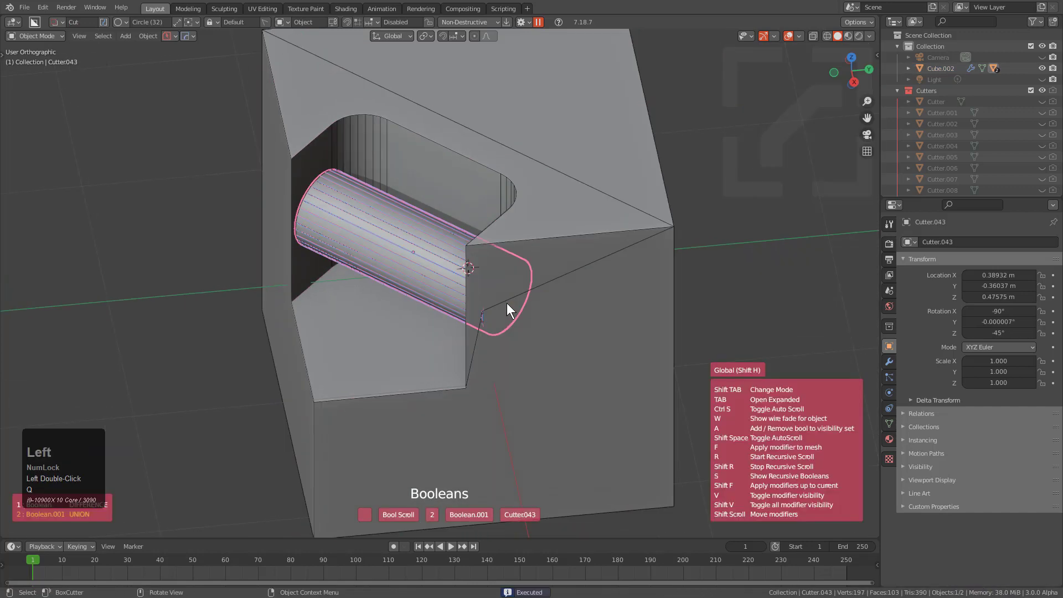
key(g)
key(x)
key(x)
key(y)
key(y)
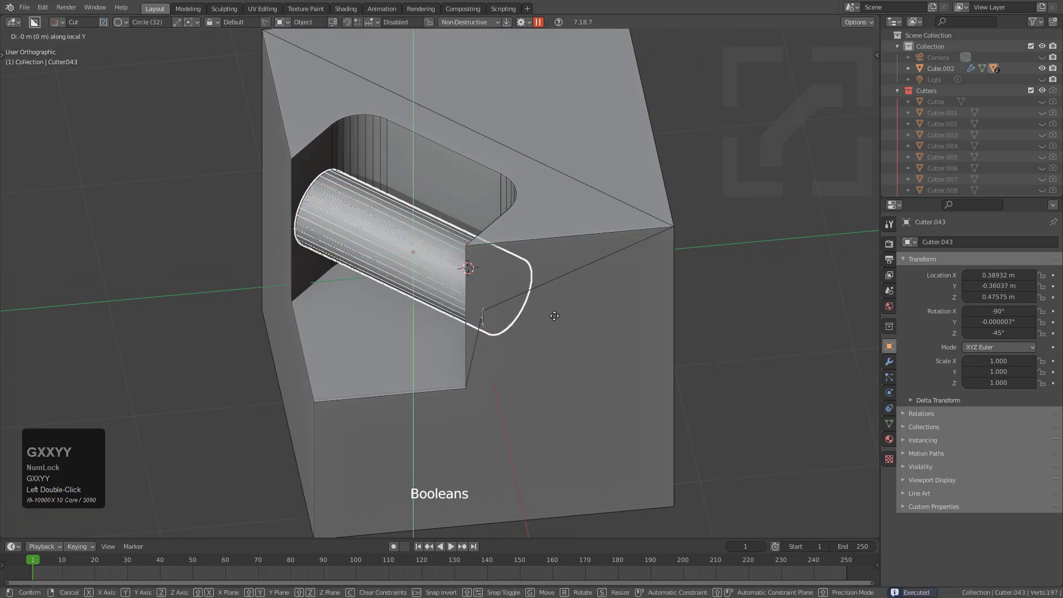
key(z)
key(z)
click(474, 241)
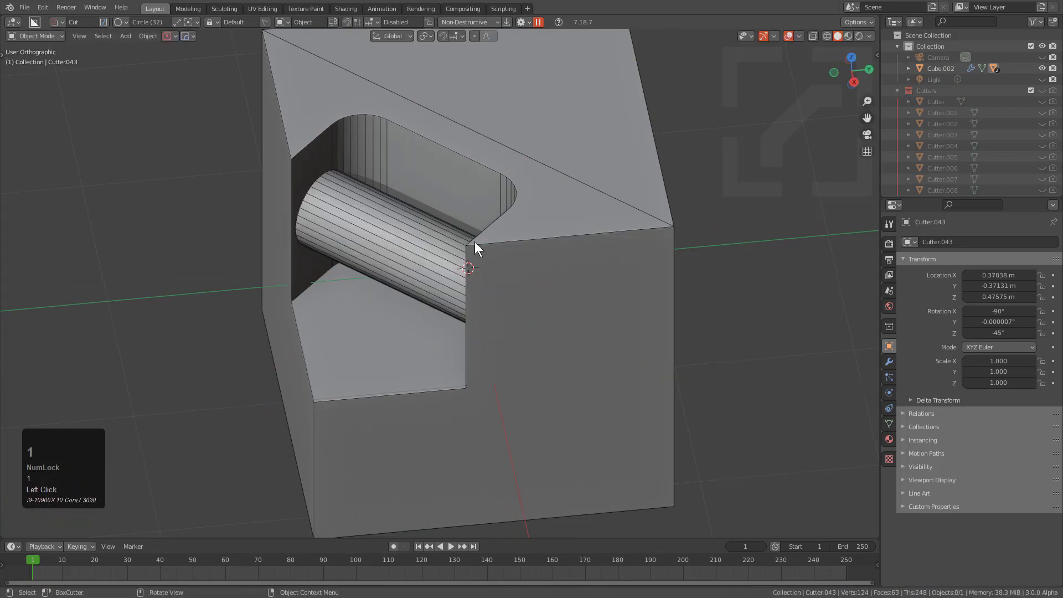
Draw a narrow upright box over one vertical side edge of the pocket, turn it into a wedge and cut it 0.118 deep.
middle_drag(474, 241, 496, 237)
click(496, 238)
key(d)
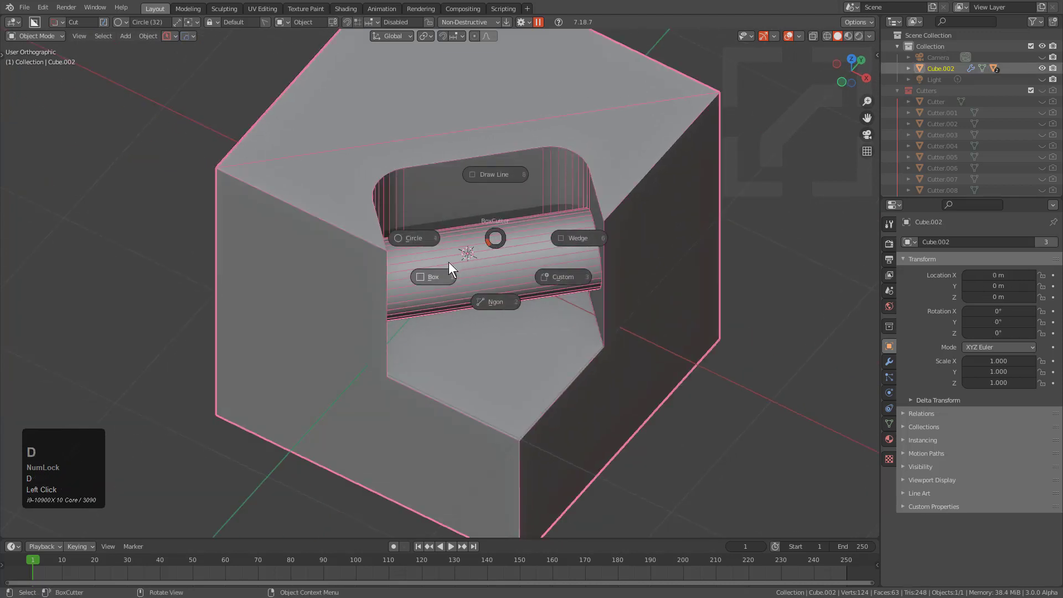
click(449, 263)
drag(370, 287, 401, 366)
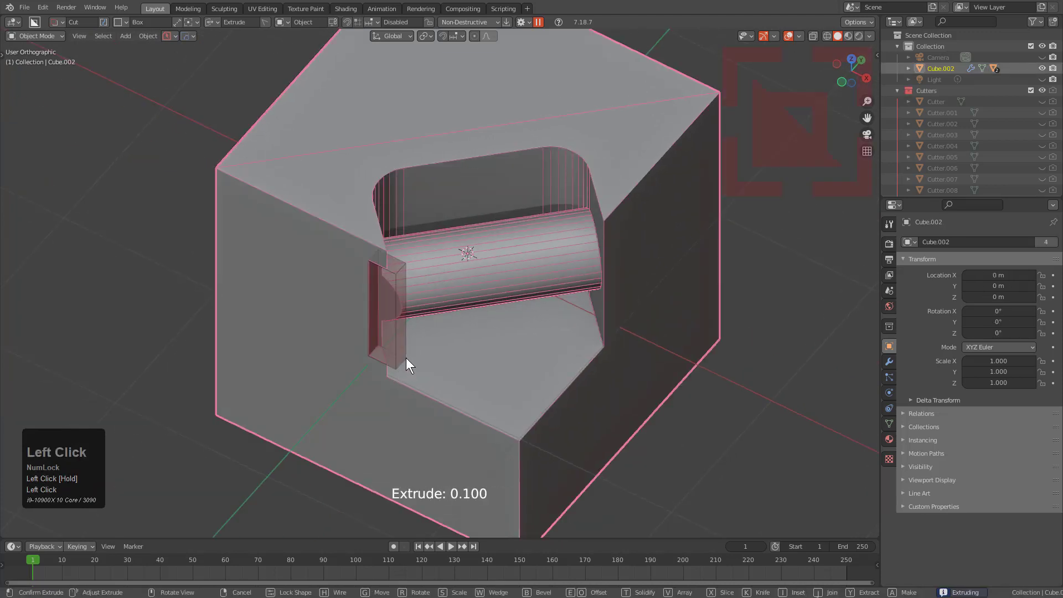
key(w)
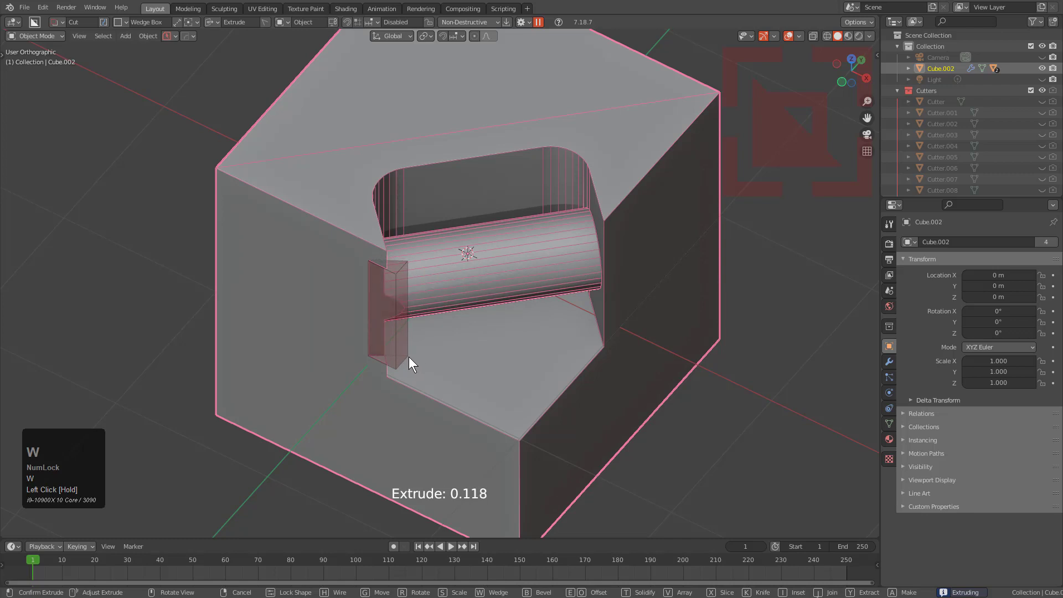
click(408, 356)
Cut a wide wedge notch 0.201 deep into the middle of the pocket's upper back edge.
middle_drag(408, 357, 404, 285)
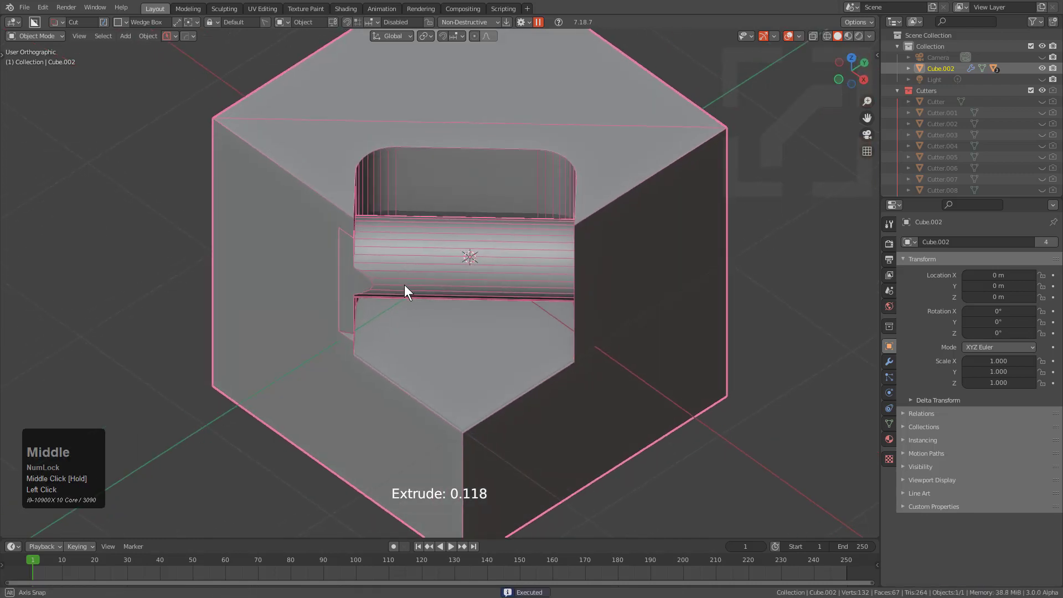
mouse_move(419, 144)
mouse_down()
mouse_move(479, 168)
mouse_move(518, 165)
mouse_up()
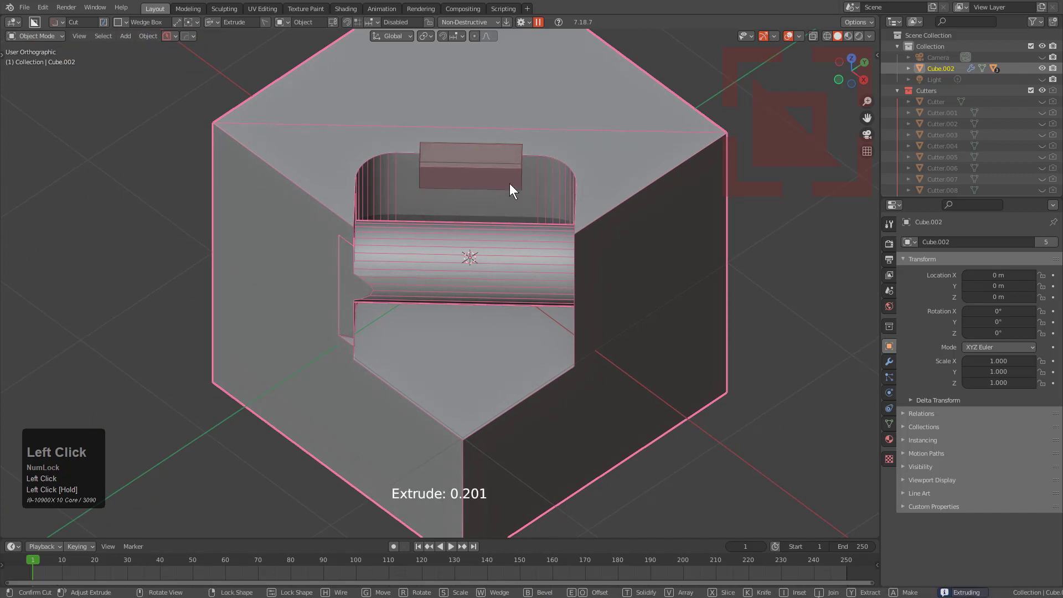
click(509, 183)
scroll(416, 221, down, 2)
middle_drag(416, 221, 437, 240)
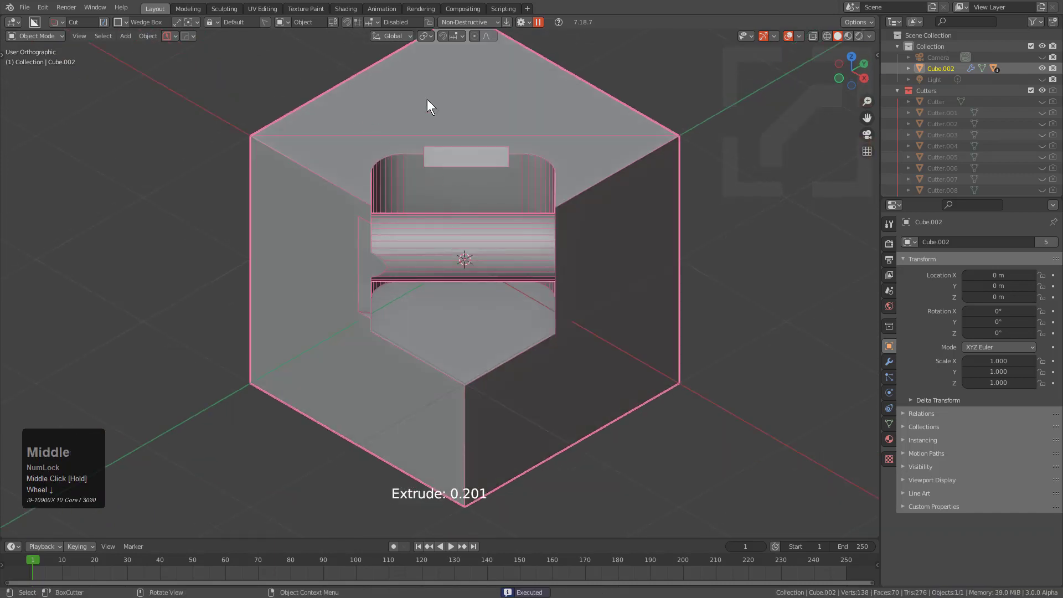
Mirror the notched half of the cube onto the other half using View orientation and the X axis.
scroll(454, 154, down, 1)
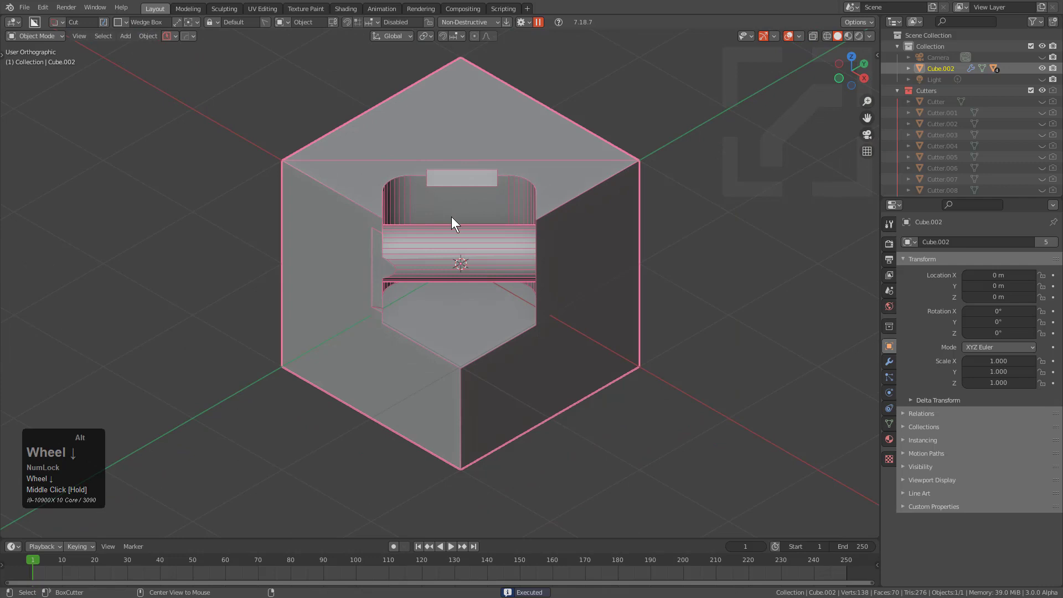
key(alt+x)
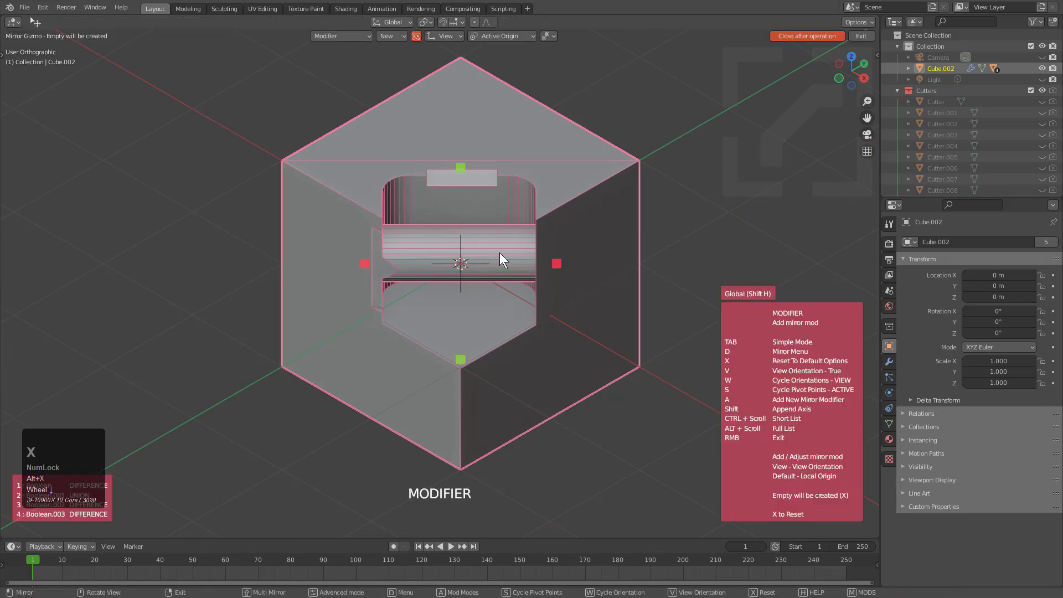
key(x)
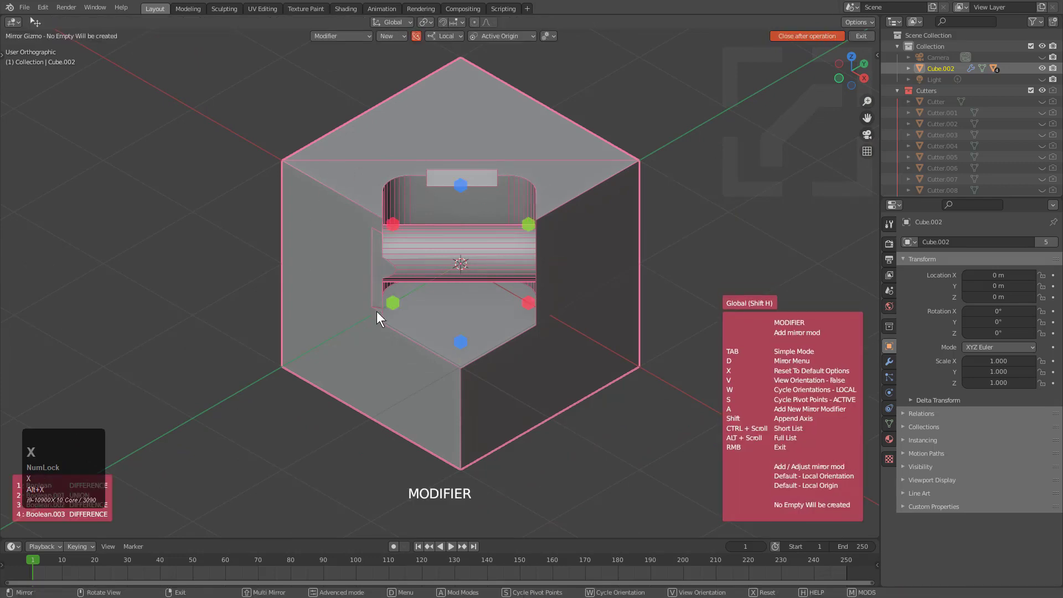
key(v)
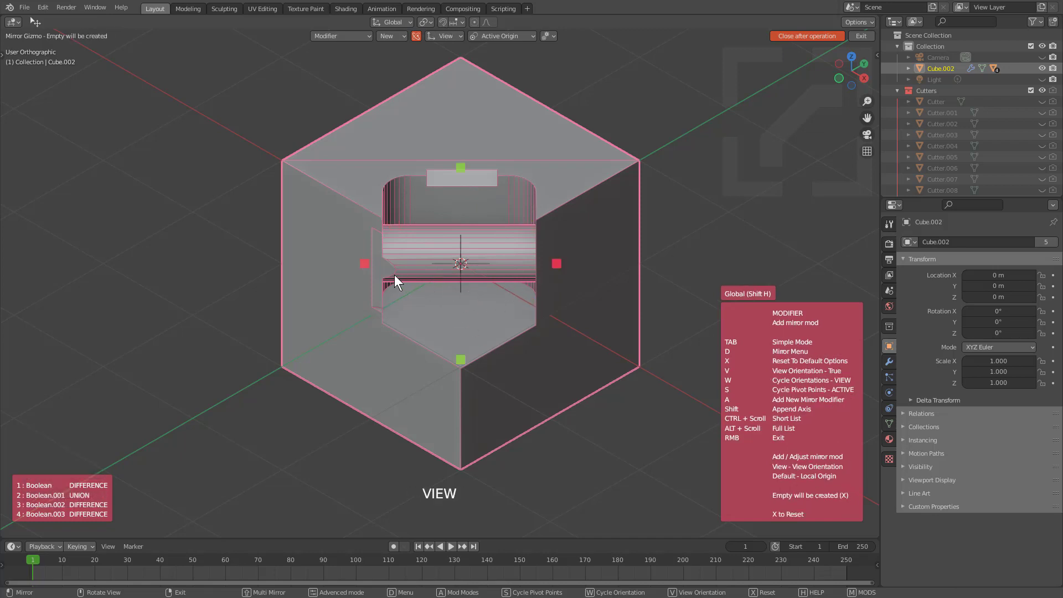
click(364, 264)
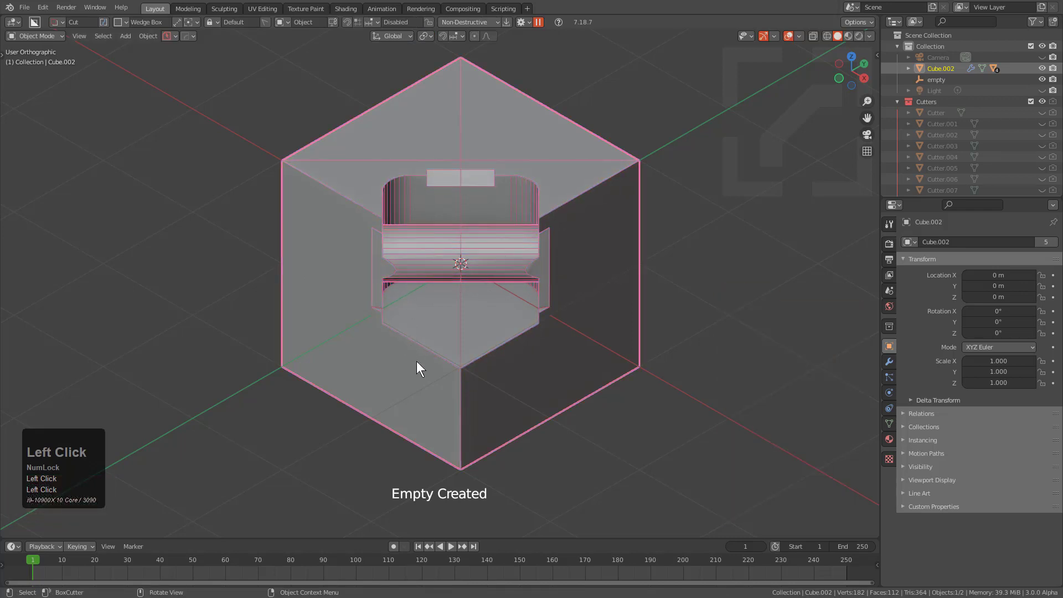
Cut a mirrored wedge notch 0.150 deep along the front edge of the pocket's floor.
scroll(416, 362, up, 2)
shift+middle_drag(419, 379, 401, 309)
middle_drag(400, 308, 396, 324)
scroll(393, 324, up, 1)
mouse_move(346, 322)
mouse_down()
mouse_move(393, 347)
mouse_move(414, 341)
mouse_up()
click(437, 327)
scroll(423, 235, down, 3)
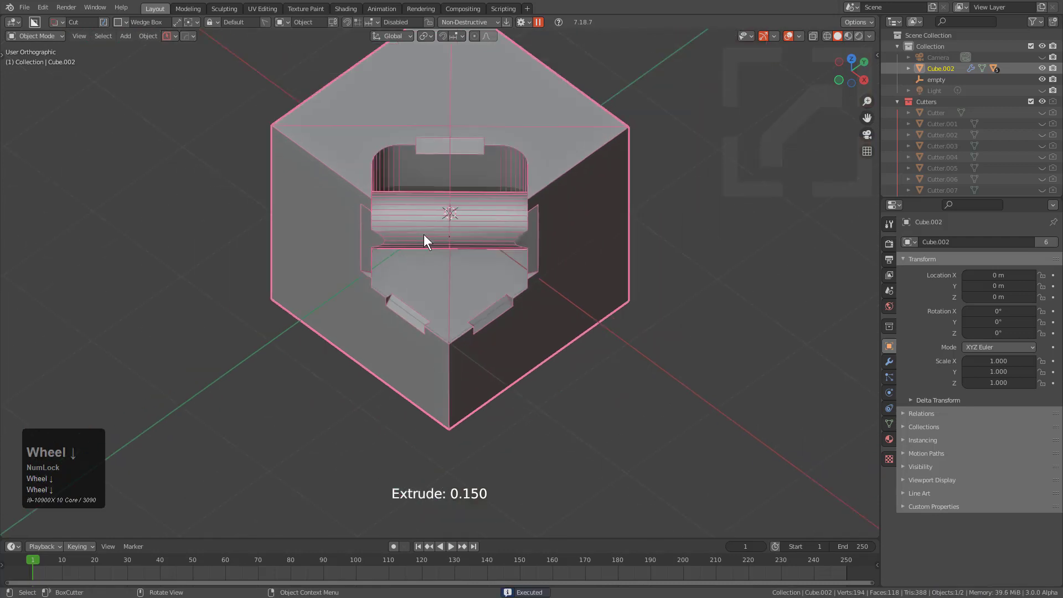
Cut a mirrored wedge notch 0.189 deep into the cube's upper edge beside the pocket.
middle_drag(424, 234, 438, 252)
scroll(372, 173, up, 3)
drag(266, 198, 299, 241)
click(300, 263)
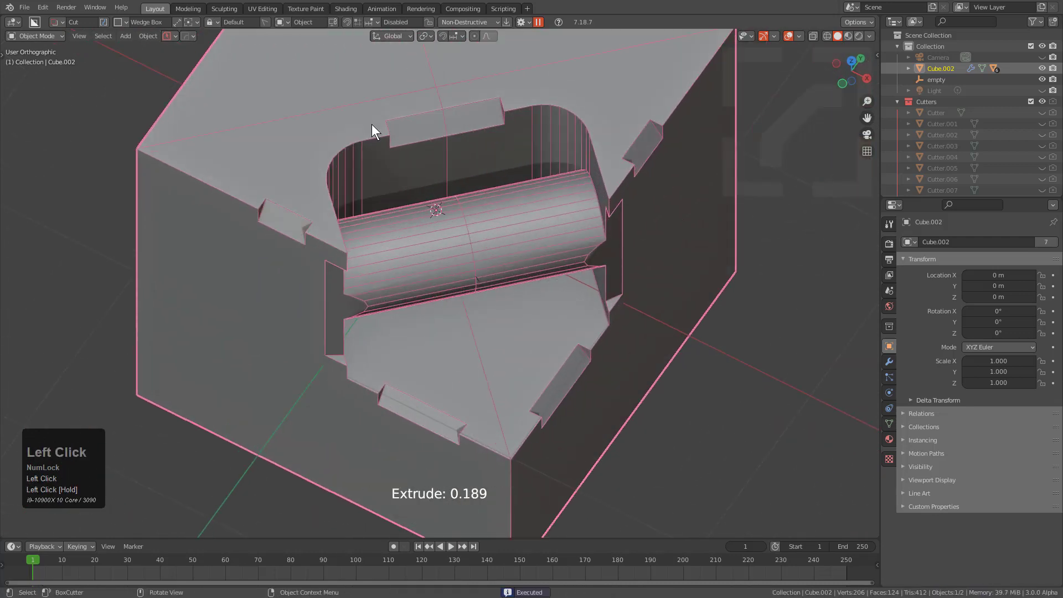
Draw a box cutter over the whole detailed corner and extract the enclosed geometry as a custom cutter, extruded 1.261 deep.
scroll(436, 198, down, 2)
shift+middle_drag(436, 198, 443, 219)
key(d)
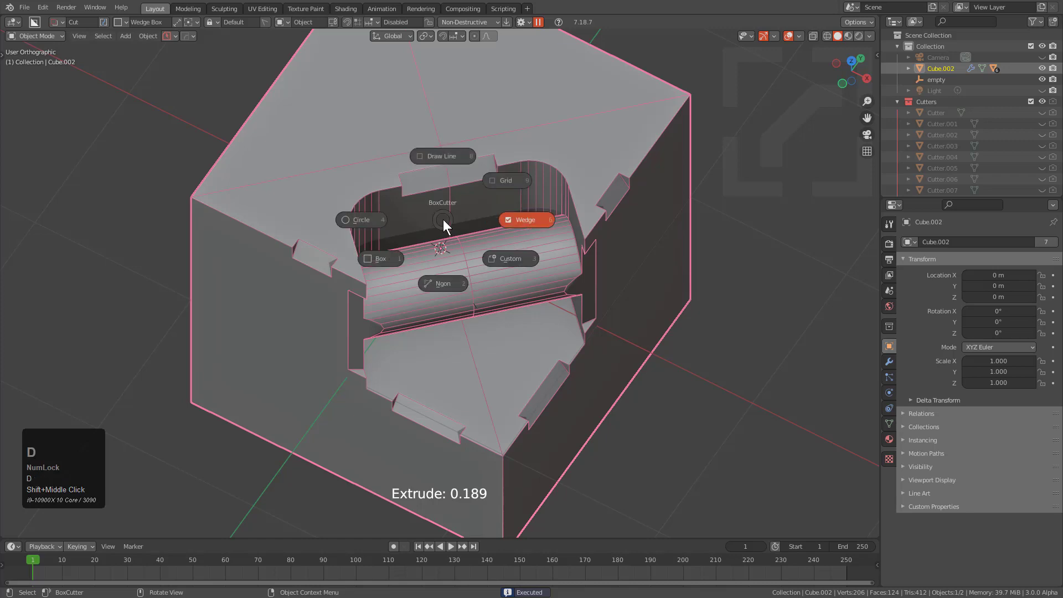
click(395, 249)
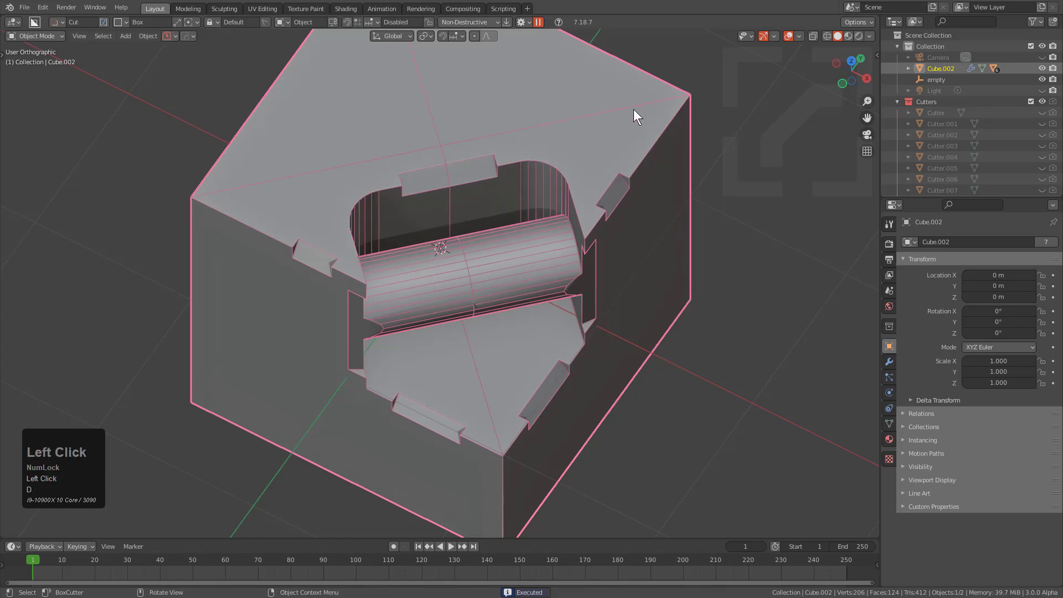
drag(634, 108, 348, 452)
mouse_move(348, 453)
middle_down()
mouse_move(376, 420)
mouse_move(393, 476)
middle_up()
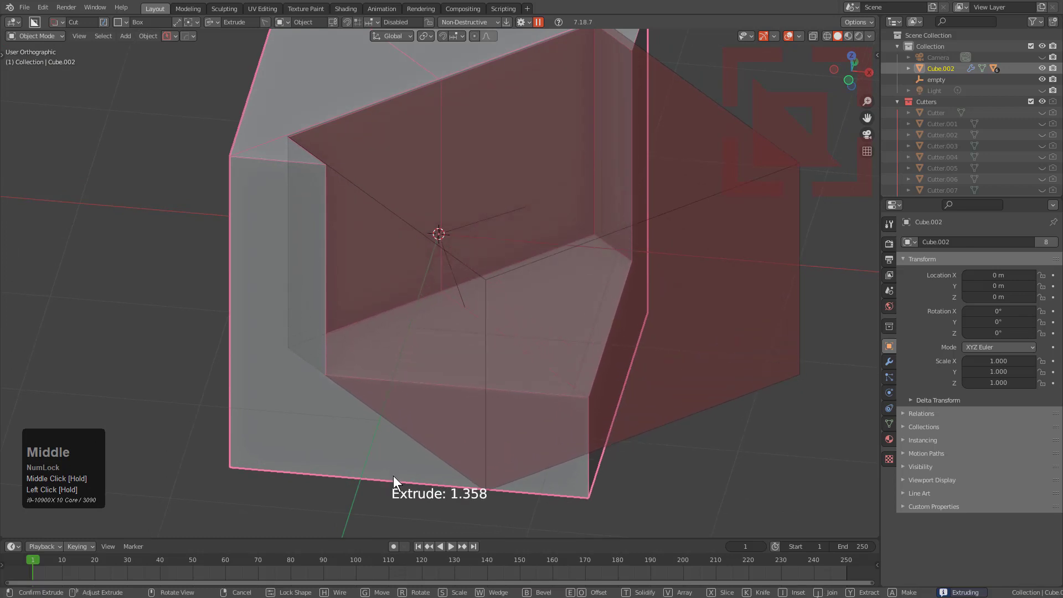
key(y)
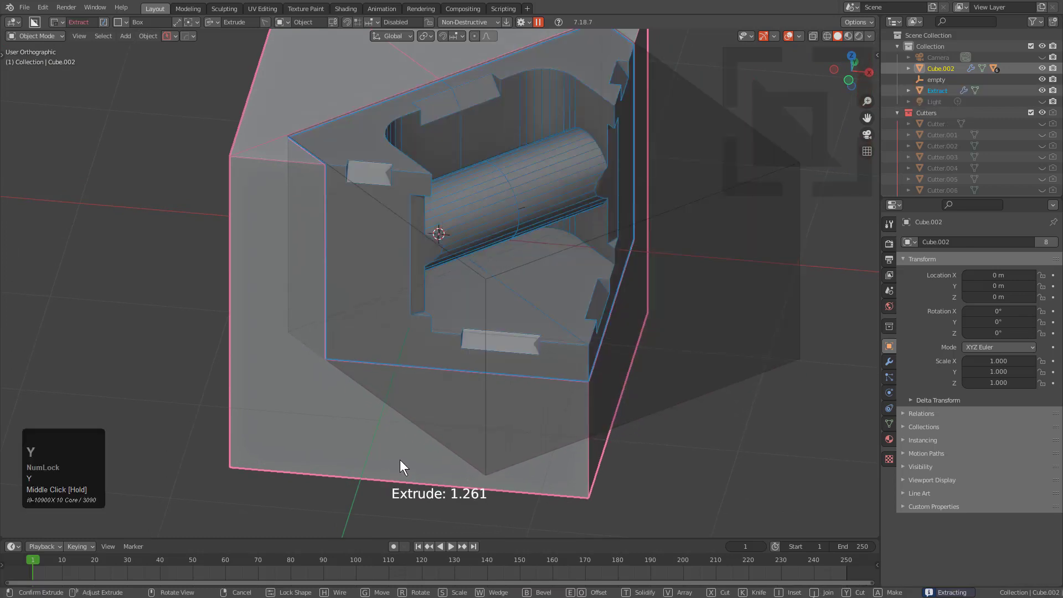
click(400, 460)
Delete the detailed cube and add a fresh cube in its place.
scroll(472, 166, down, 1)
middle_drag(465, 292, 468, 200)
key(x)
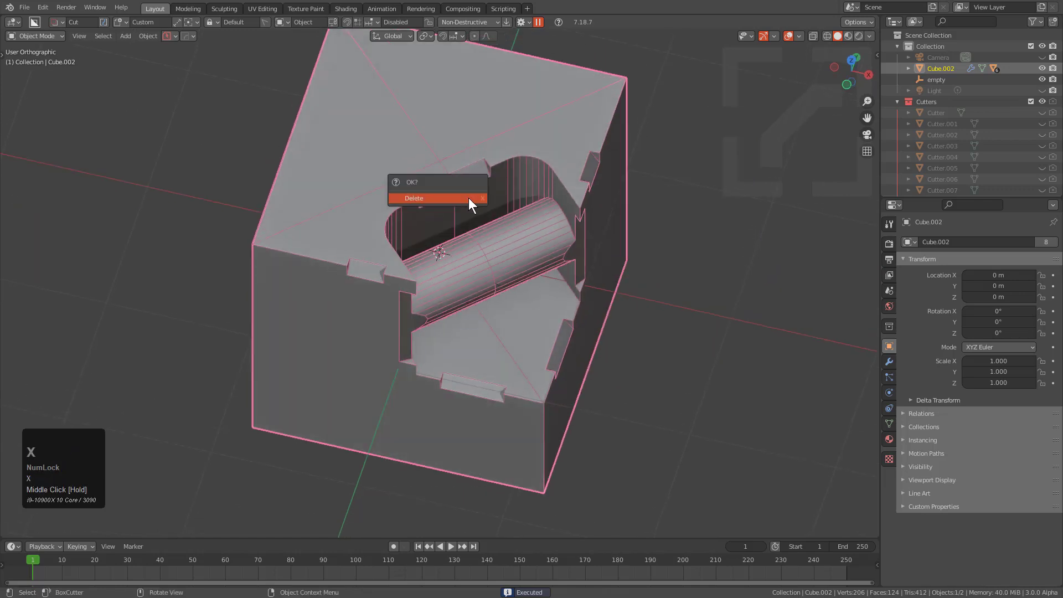
click(468, 203)
key(shift+a)
click(520, 228)
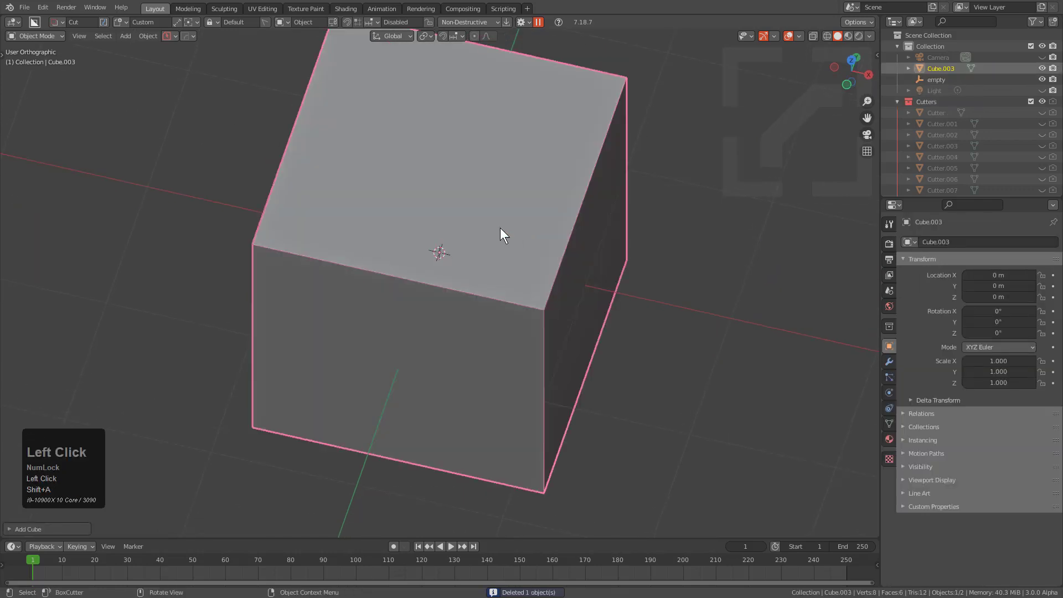
Draw the extracted custom cutter on the cube's top face and move it toward the front edge.
scroll(466, 221, down, 2)
scroll(466, 222, up, 2)
mouse_move(410, 156)
mouse_down()
mouse_move(474, 239)
mouse_move(493, 244)
mouse_up()
scroll(503, 194, up, 1)
key(g)
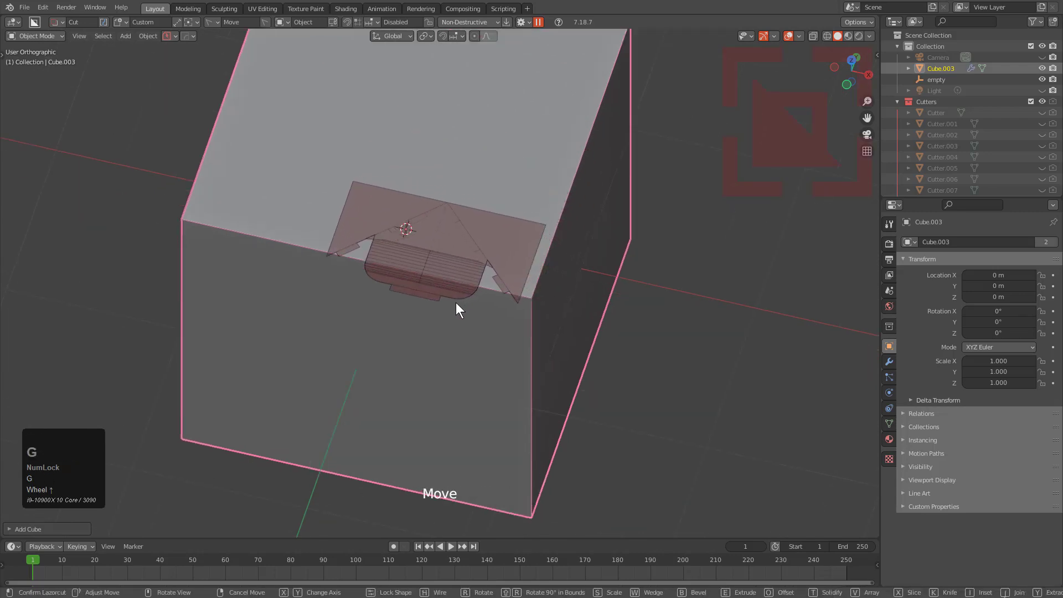
click(415, 195)
drag(415, 194, 420, 249)
middle_click(420, 249)
middle_drag(442, 254, 490, 275)
Adjust the rotation snap angle and rotate the cutter by 90 degrees in the top view.
key(r)
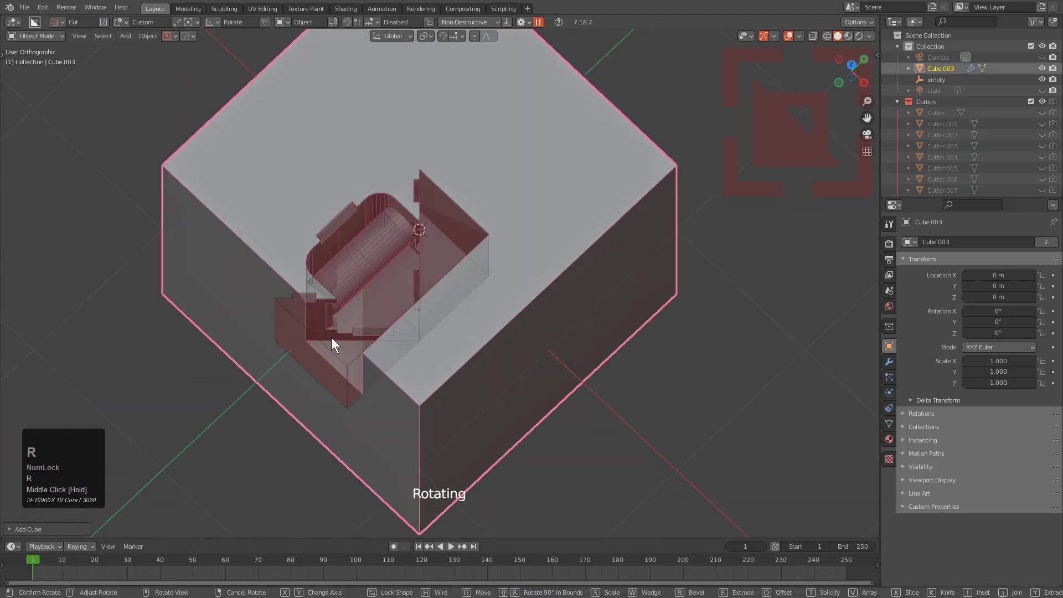
click(294, 266)
middle_drag(320, 244, 443, 354)
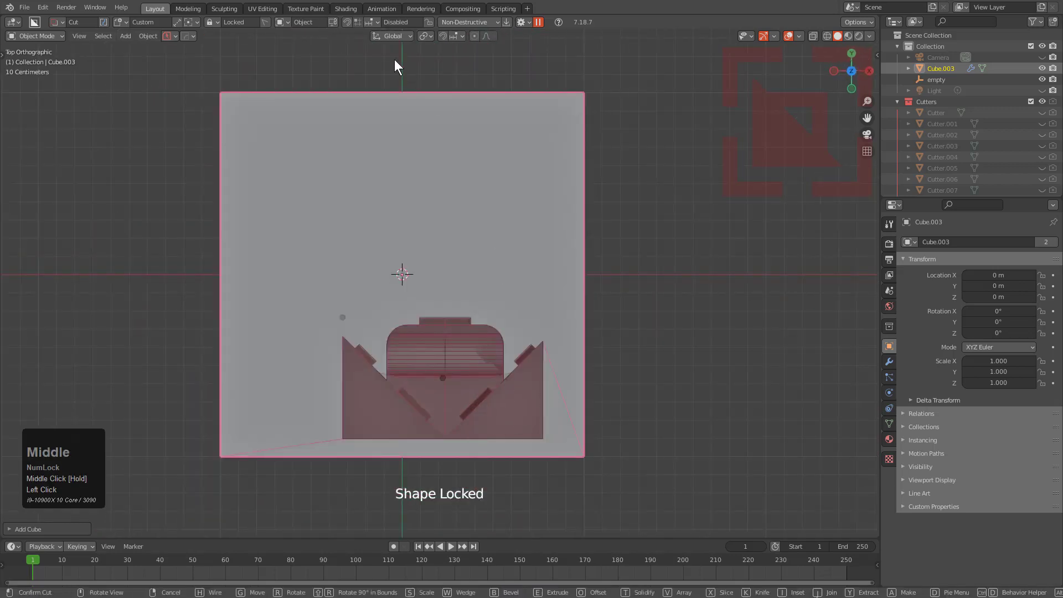
click(368, 22)
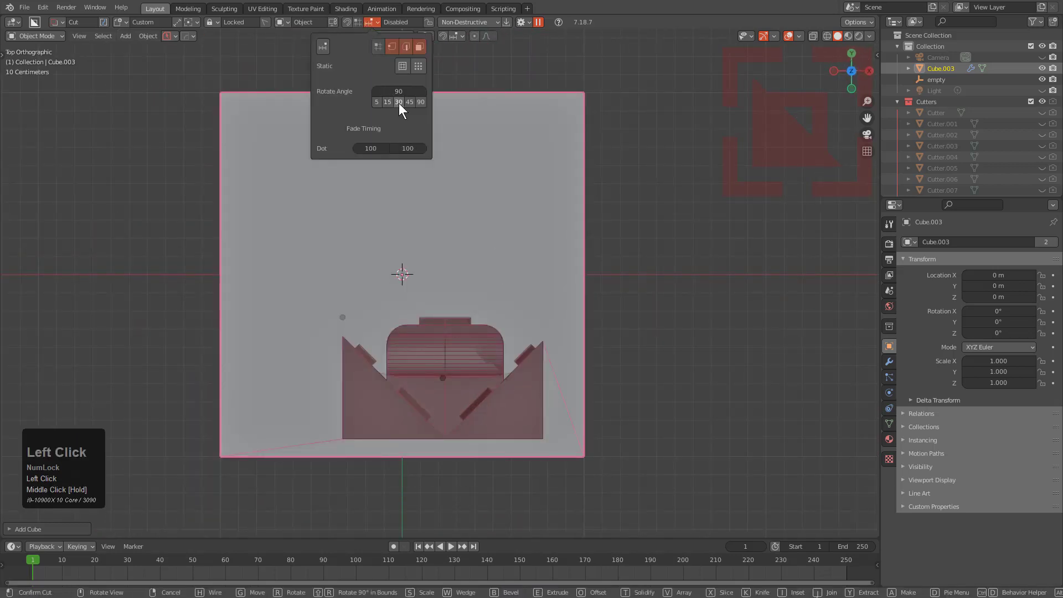
click(399, 102)
key(r)
click(459, 258)
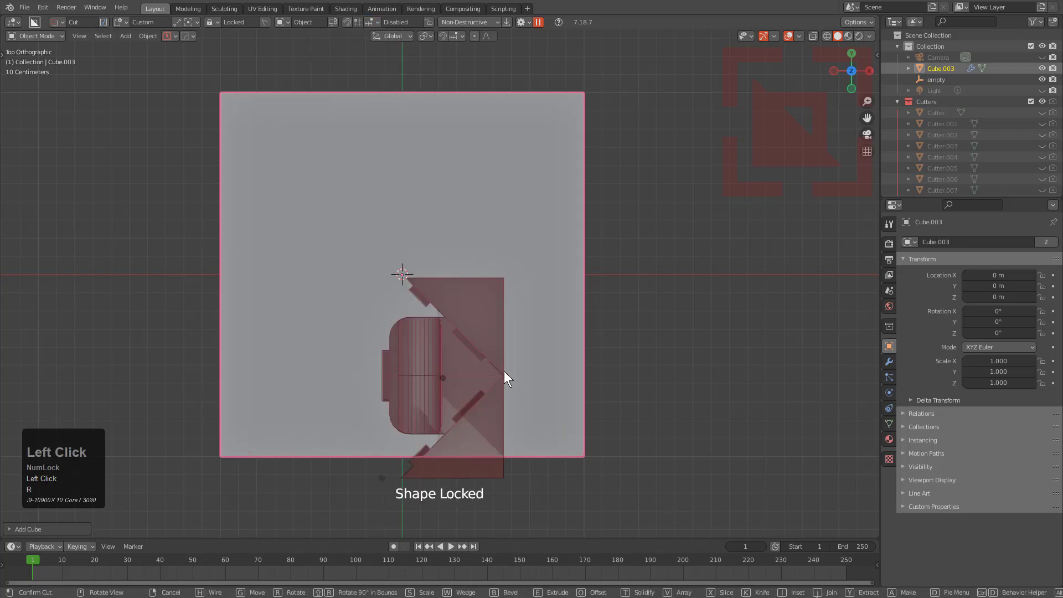
Move the cutter over the cube's front-right corner and rotate it 45 degrees onto the diagonal.
key(g)
click(656, 424)
key(r)
click(602, 487)
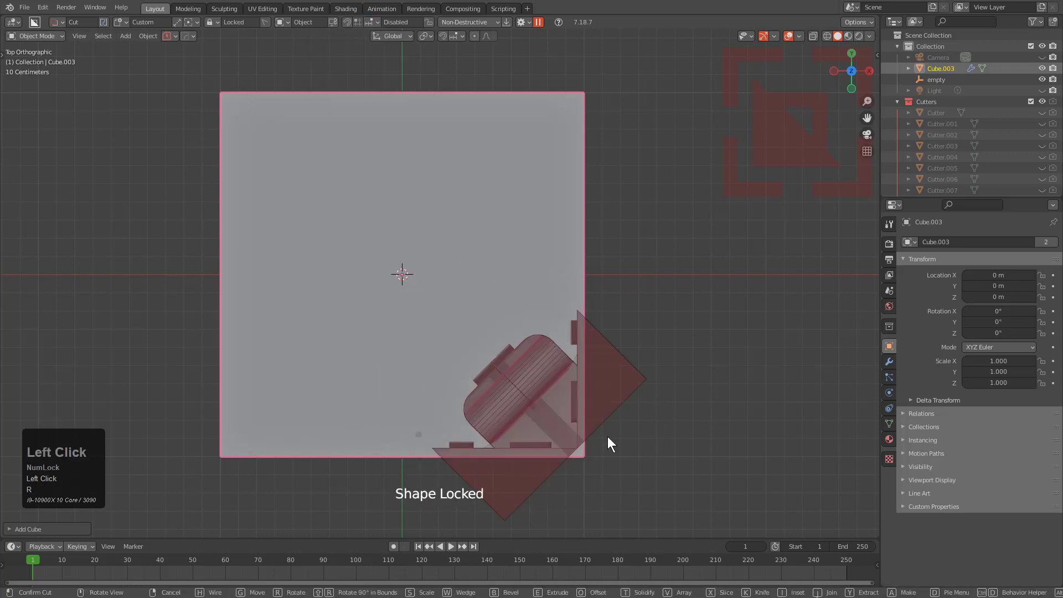
Align the cutter's inner notch with the cube's corner and apply the cut.
key(g)
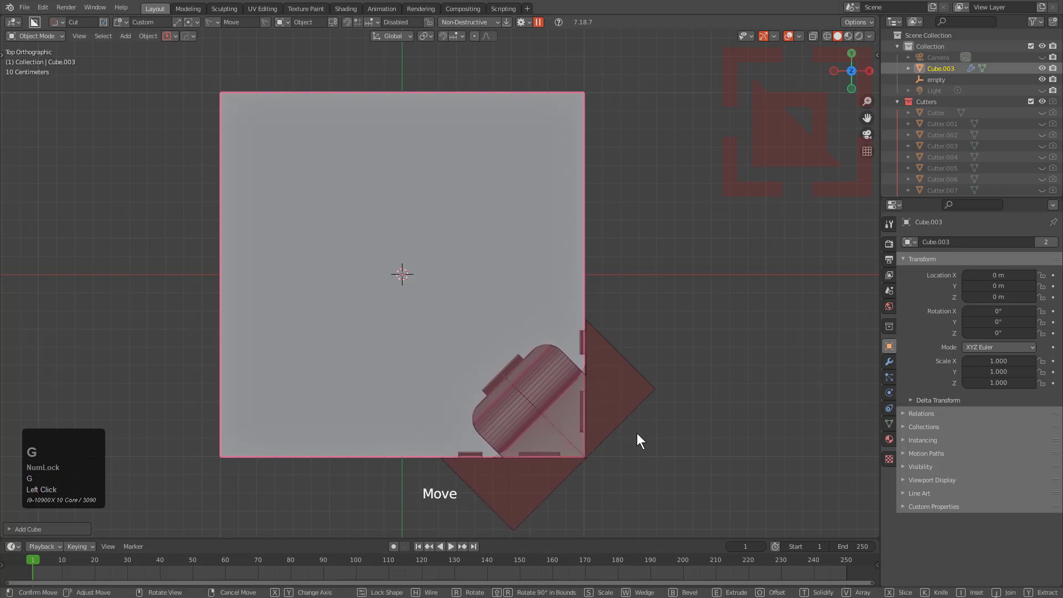
click(637, 433)
middle_drag(599, 415, 418, 255)
key(space)
key(alt+a)
Mirror the corner cut across the cube's X and Y axes so all four top corners carry the detail.
middle_drag(418, 254, 446, 263)
scroll(446, 264, up, 1)
click(400, 244)
key(alt+x)
key(x)
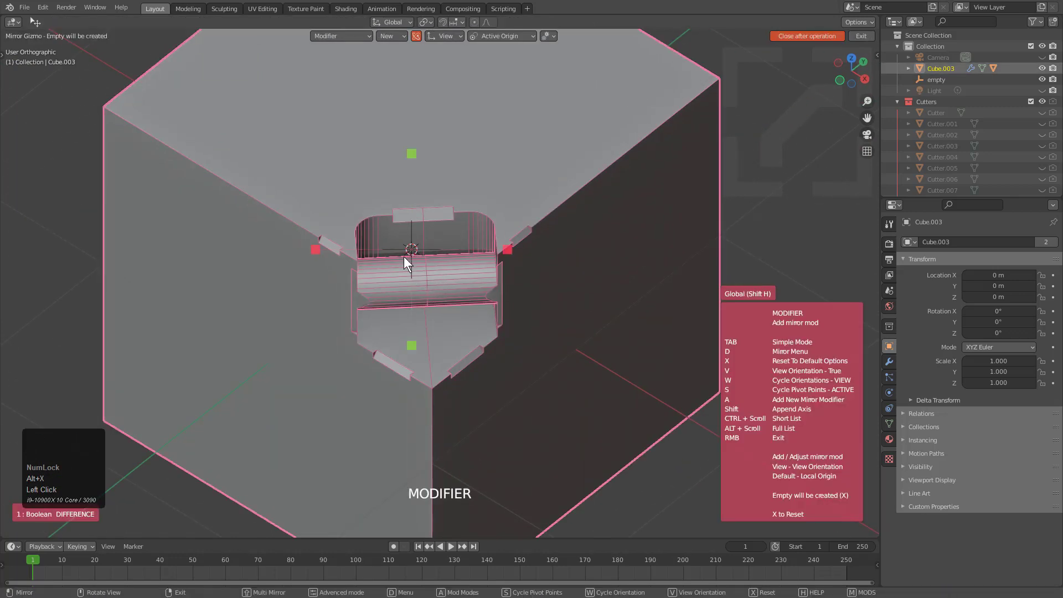
middle_drag(422, 264, 431, 268)
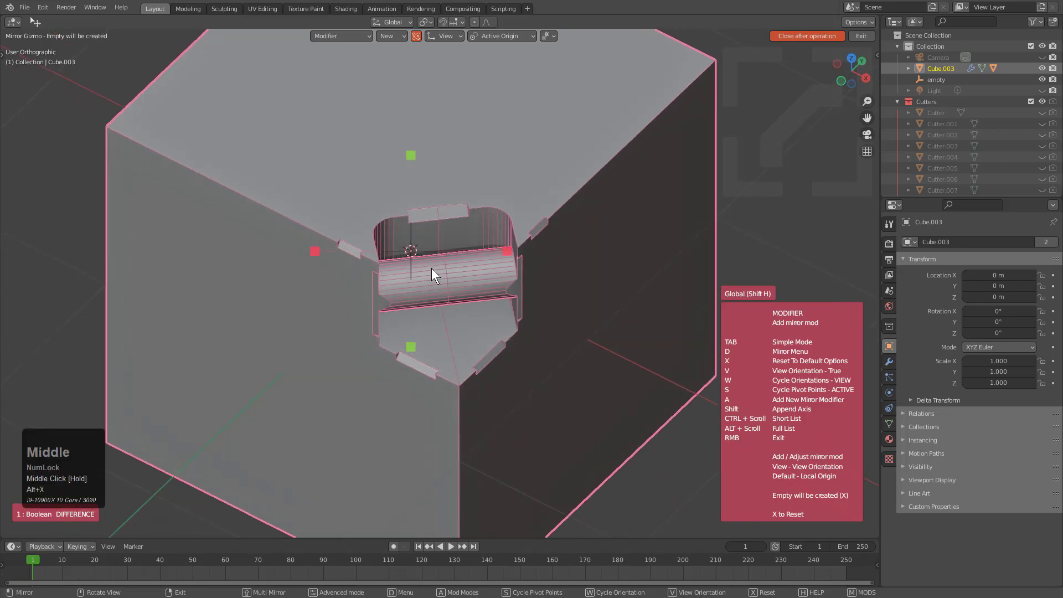
click(487, 290)
click(355, 306)
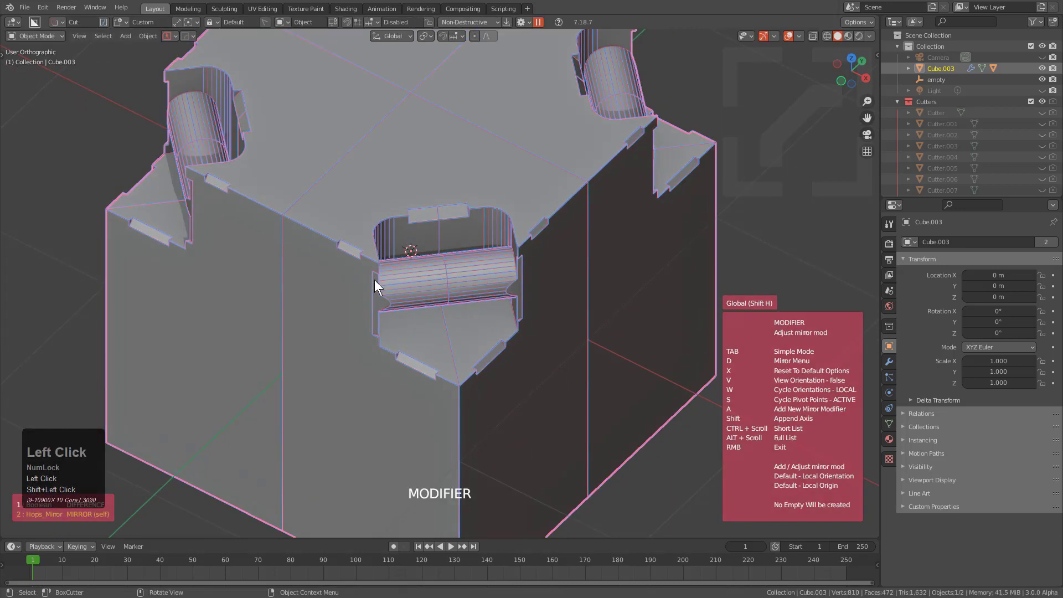
Turn off the wireframe display on the mirrored cube.
scroll(436, 266, down, 3)
middle_drag(435, 263, 425, 264)
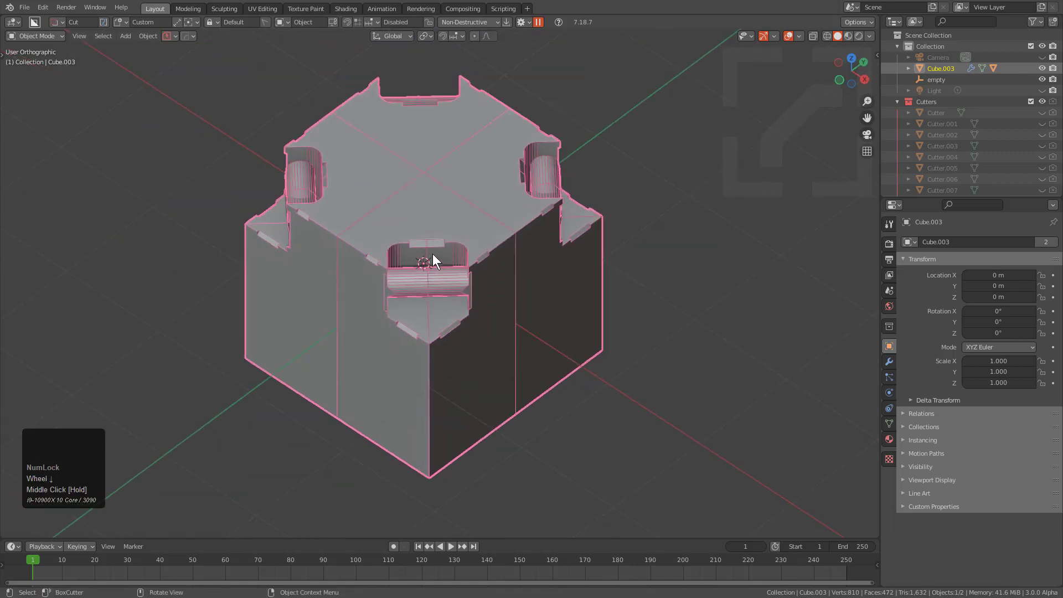
key(alt+v)
click(358, 247)
Round the cube's vertical front corner edge with a multi-segment bevel in Edit Mode.
middle_drag(447, 271, 490, 268)
shift+middle_drag(490, 269, 487, 223)
scroll(498, 224, up, 2)
key(Tab)
key(2)
click(495, 321)
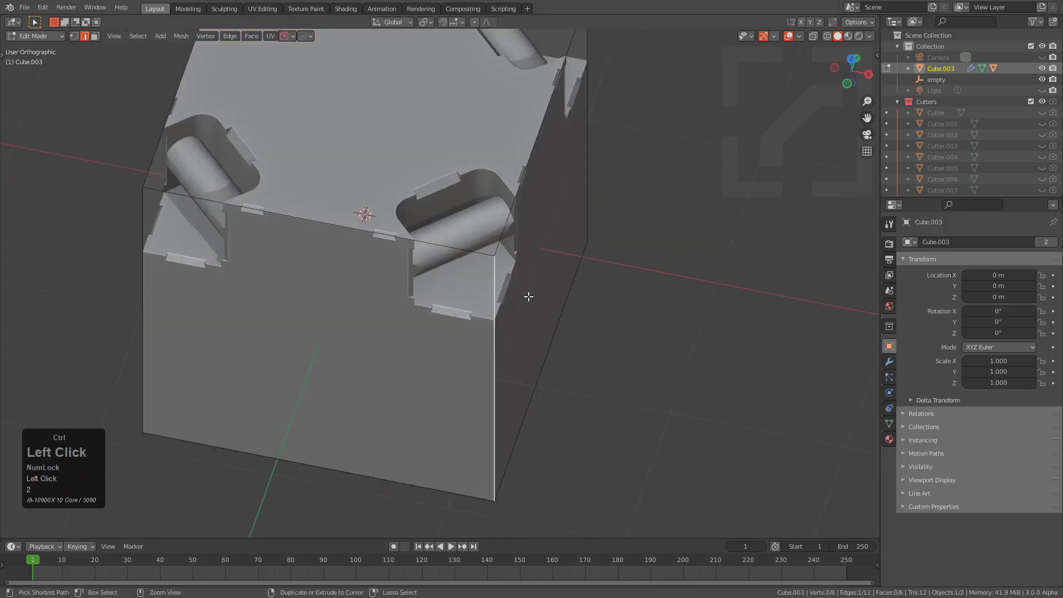
key(ctrl+b)
scroll(575, 294, up, 2)
click(575, 293)
key(Tab)
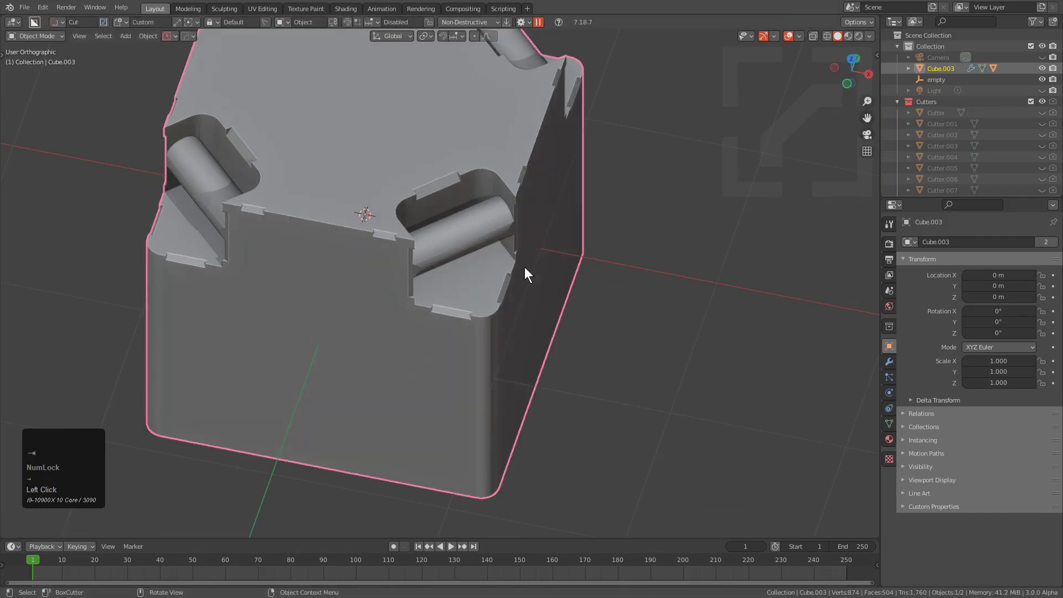
Switch the cutter shape from Custom to Box.
scroll(466, 244, down, 1)
middle_drag(524, 267, 420, 221)
scroll(436, 231, up, 2)
key(d)
click(368, 268)
Try to cut a box across the front corner detail, aligned to the cube's nearest edge and about 0.385 deep.
scroll(413, 254, down, 1)
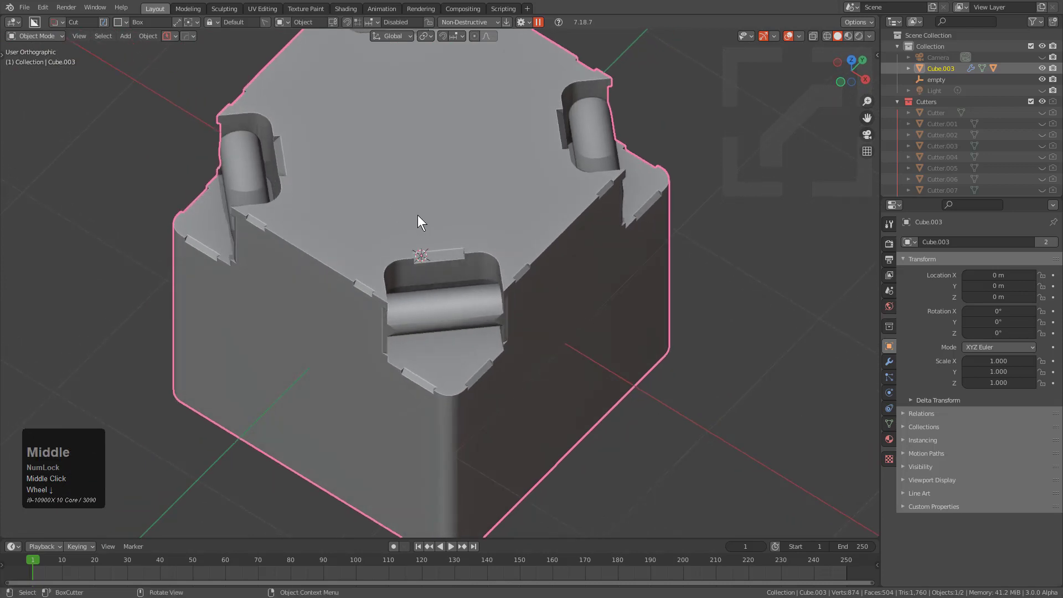
click(406, 227)
click(406, 226)
drag(407, 225, 523, 330)
right_click(515, 396)
drag(473, 198, 410, 315)
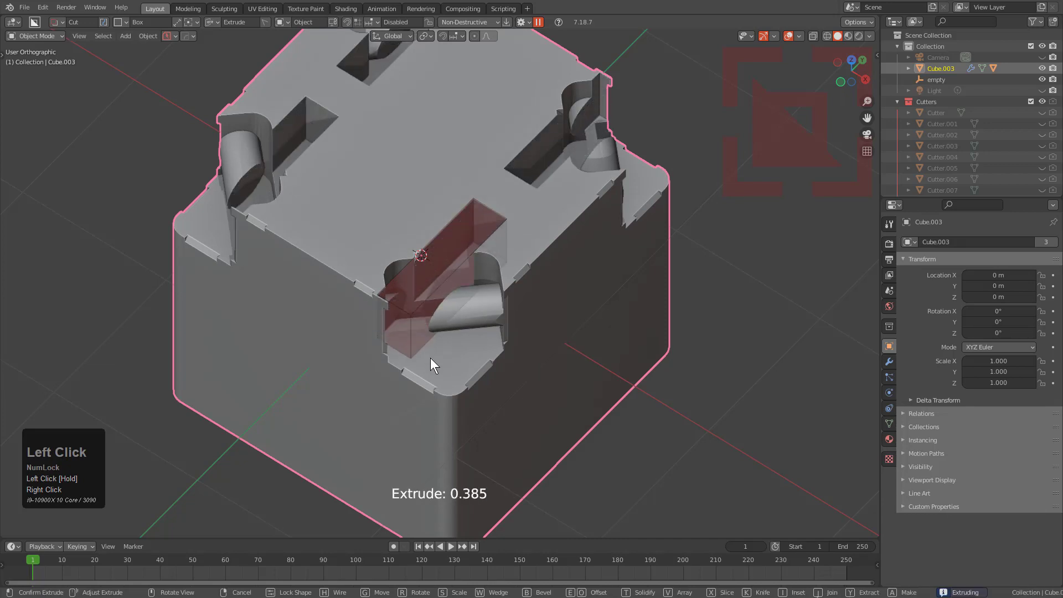
right_click(430, 357)
Check the Object orientation's edge setting and try a box over the front corner detail, aligned to the pocket's edge and about 0.248 deep.
click(280, 22)
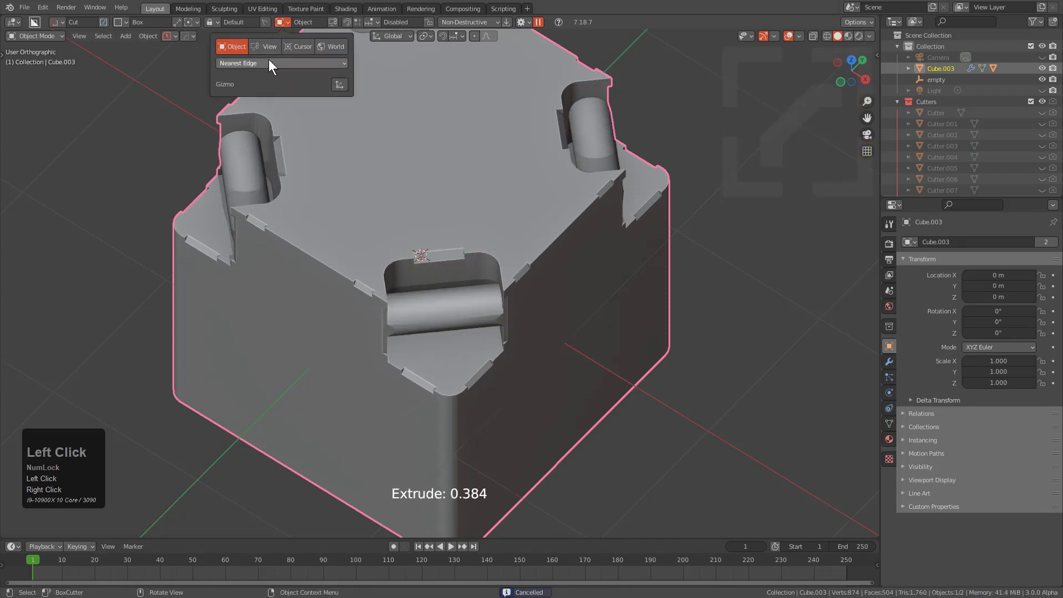
mouse_move(403, 250)
mouse_down()
mouse_move(503, 232)
mouse_move(533, 266)
mouse_move(547, 370)
mouse_move(587, 419)
mouse_up()
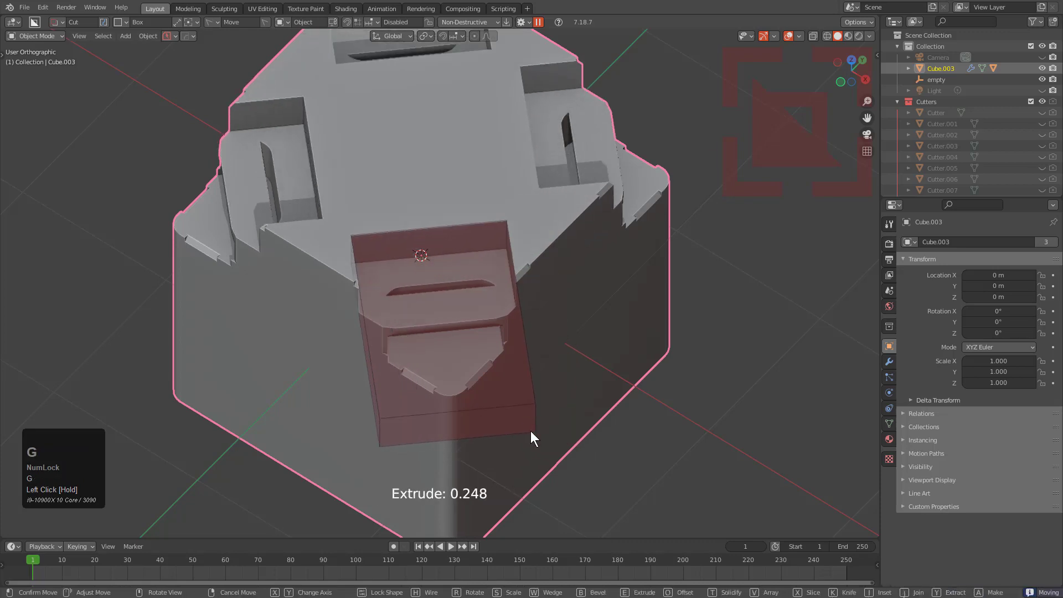
key(Tab)
drag(524, 404, 547, 407)
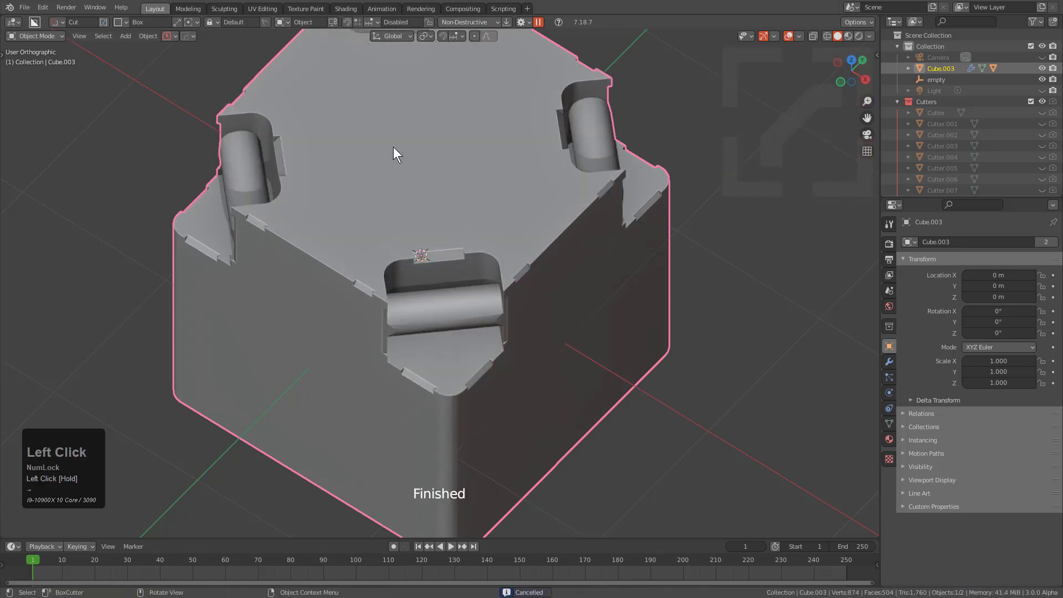
Enable grid snapping and set the grid size to 0.10.
click(357, 25)
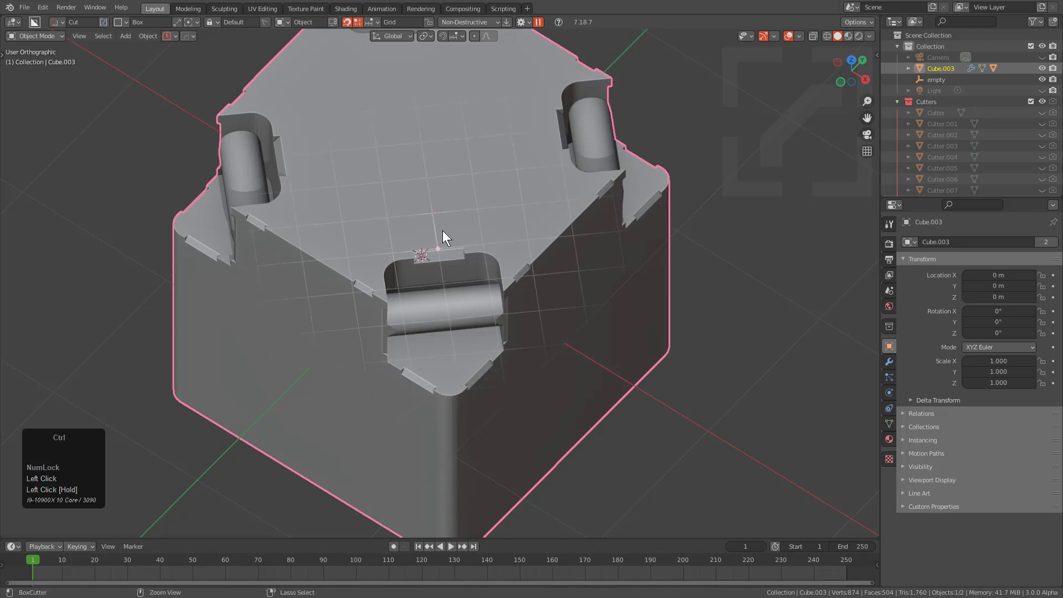
key(ctrl)
ctrl+scroll(502, 241, down, 2)
scroll(504, 241, down, 1)
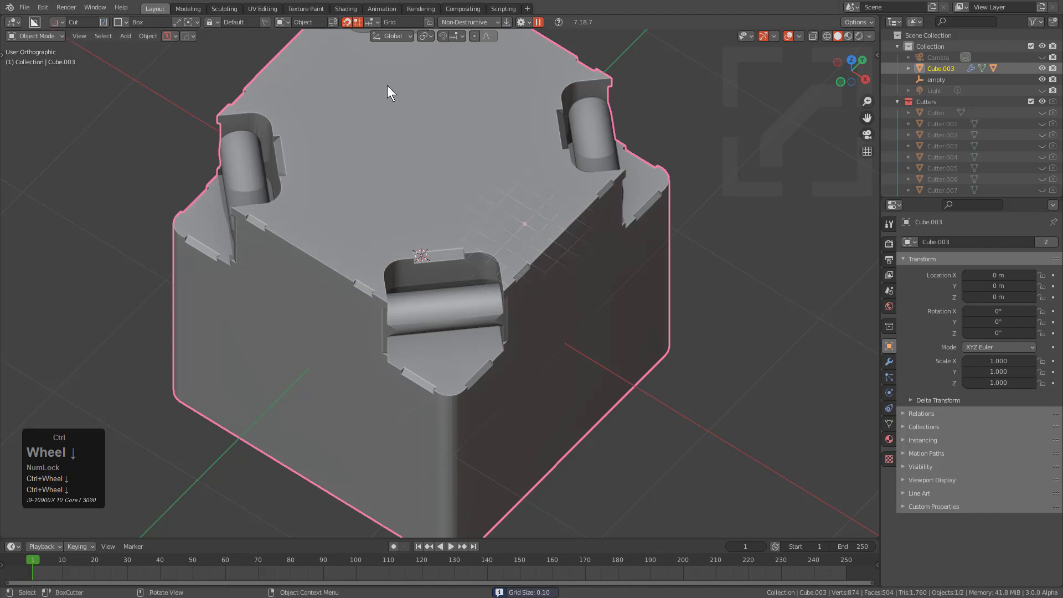
Switch the snapping from grid to dots and back to grid, with a grid size of 0.20.
click(356, 22)
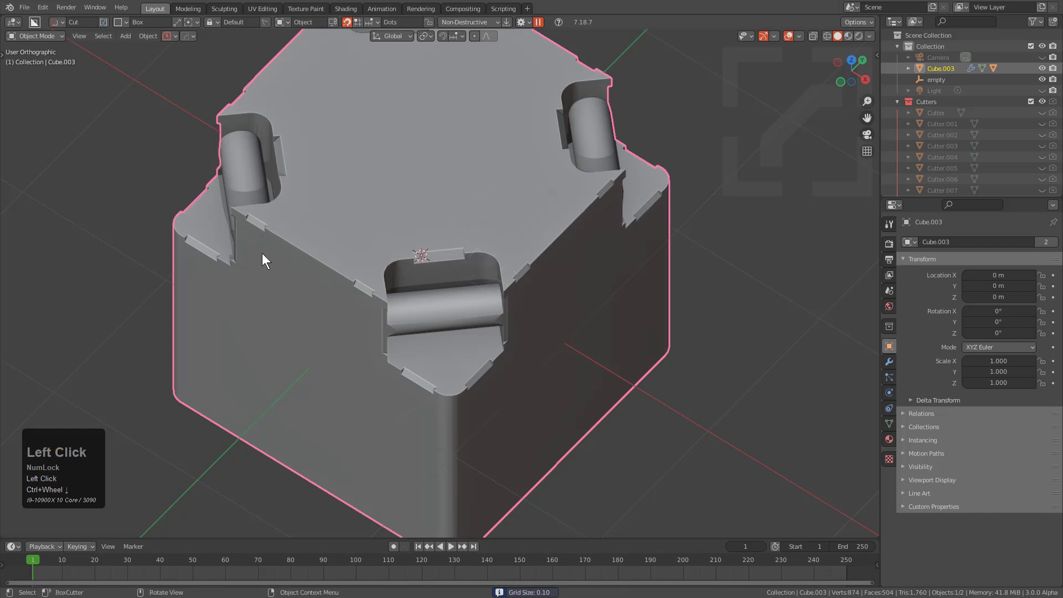
click(357, 22)
key(ctrl)
ctrl+scroll(490, 199, up, 1)
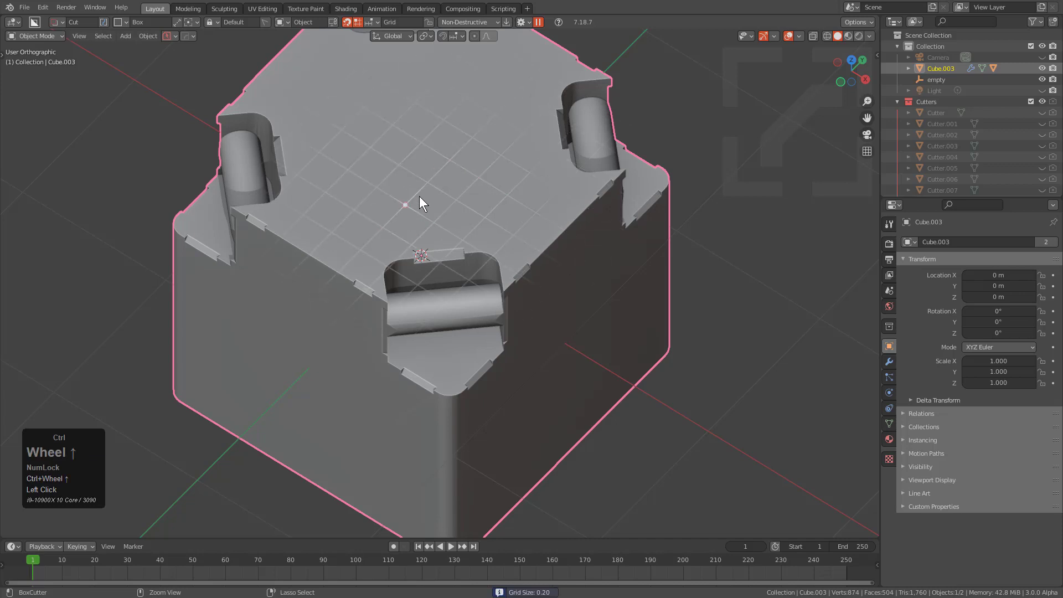
Try drawing view-aligned boxes snapped to the grid over the front corner detail.
key(ctrl)
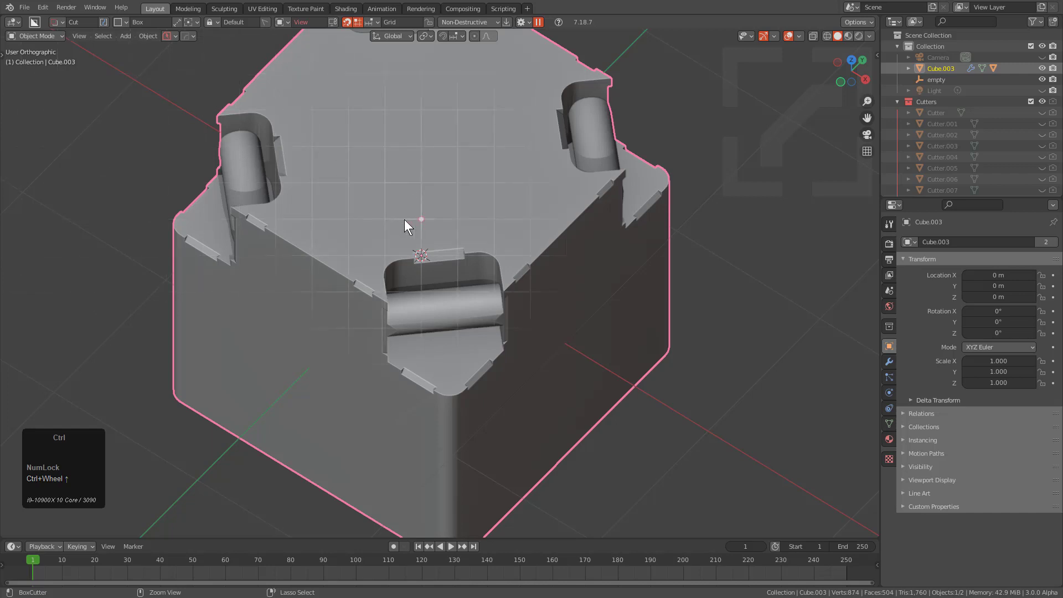
ctrl+drag(357, 211, 554, 447)
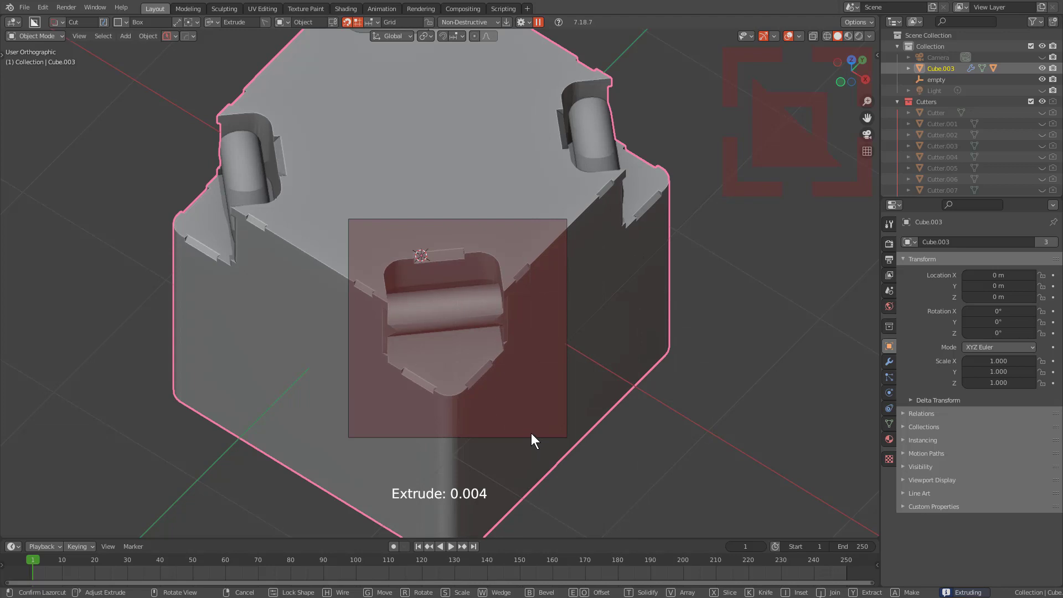
right_click(530, 432)
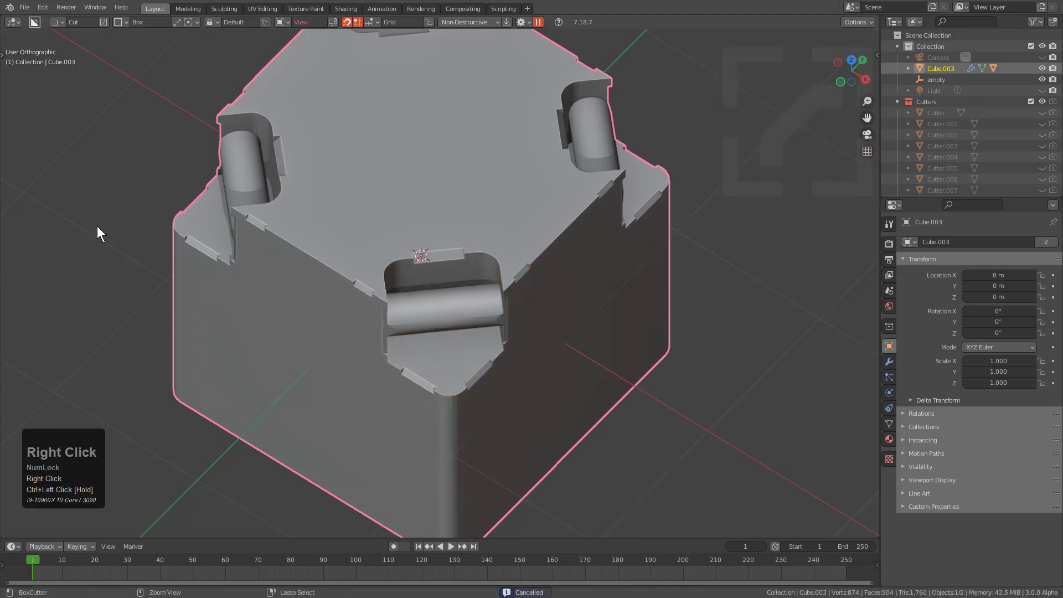
key(ctrl)
ctrl+drag(348, 218, 536, 440)
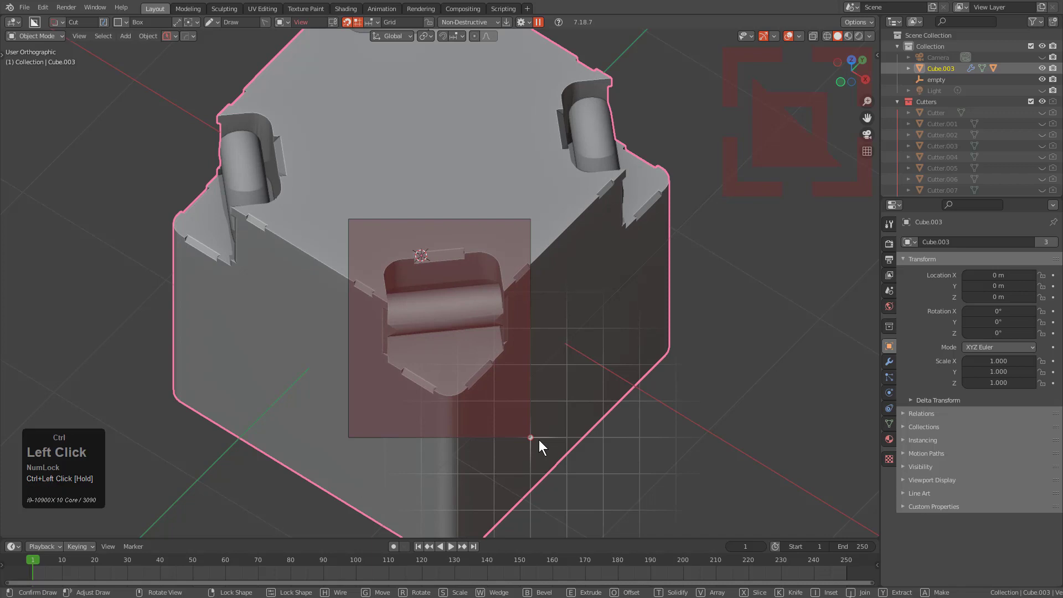
right_click(539, 439)
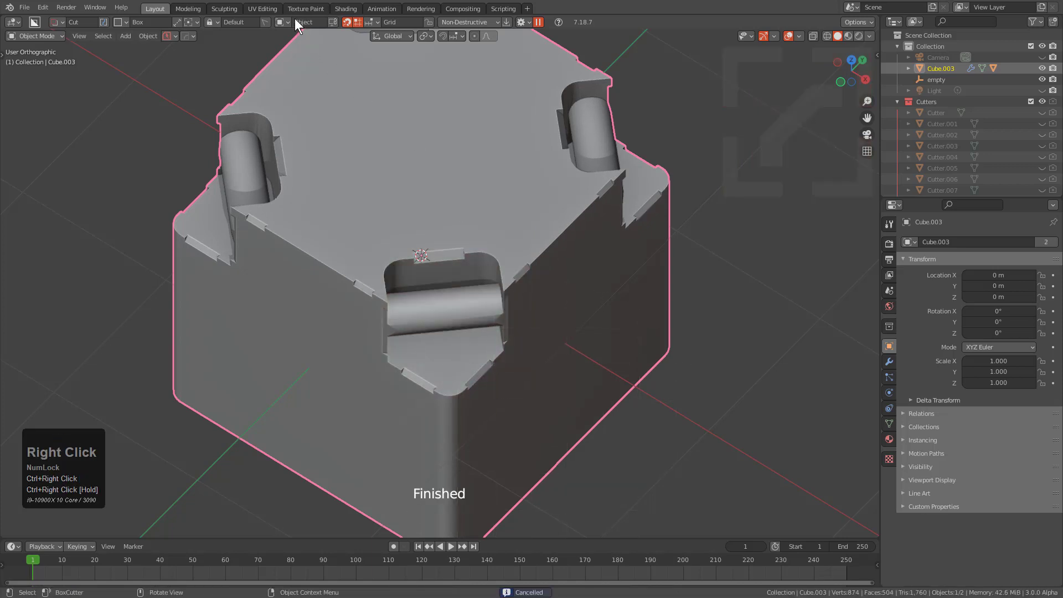
Set the cutter alignment to Object and reduce the snapping grid size to 0.10.
key(ctrl)
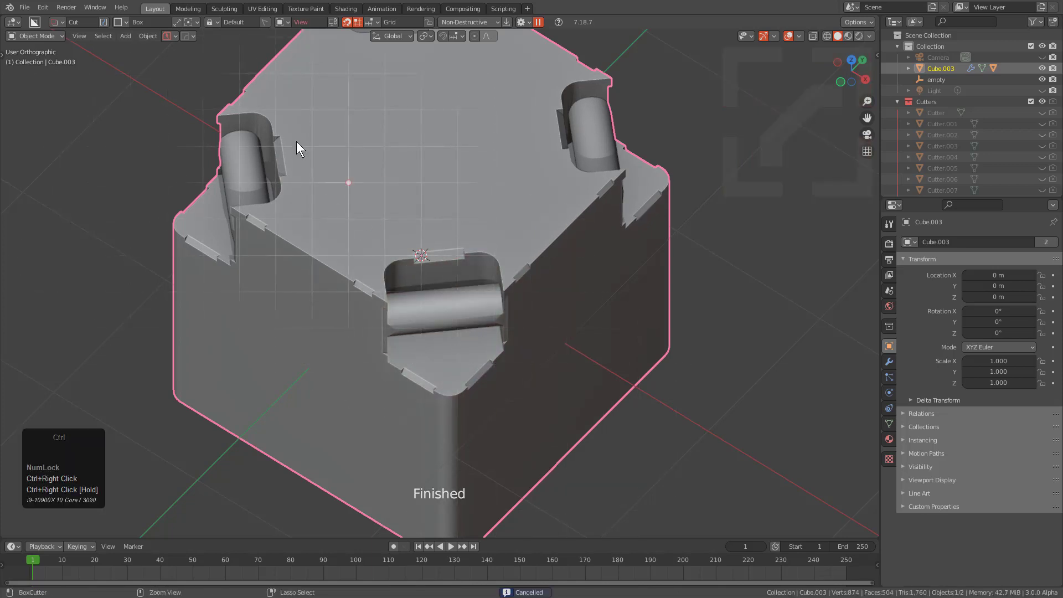
middle_drag(430, 164, 433, 234)
scroll(434, 249, up, 2)
scroll(430, 191, down, 2)
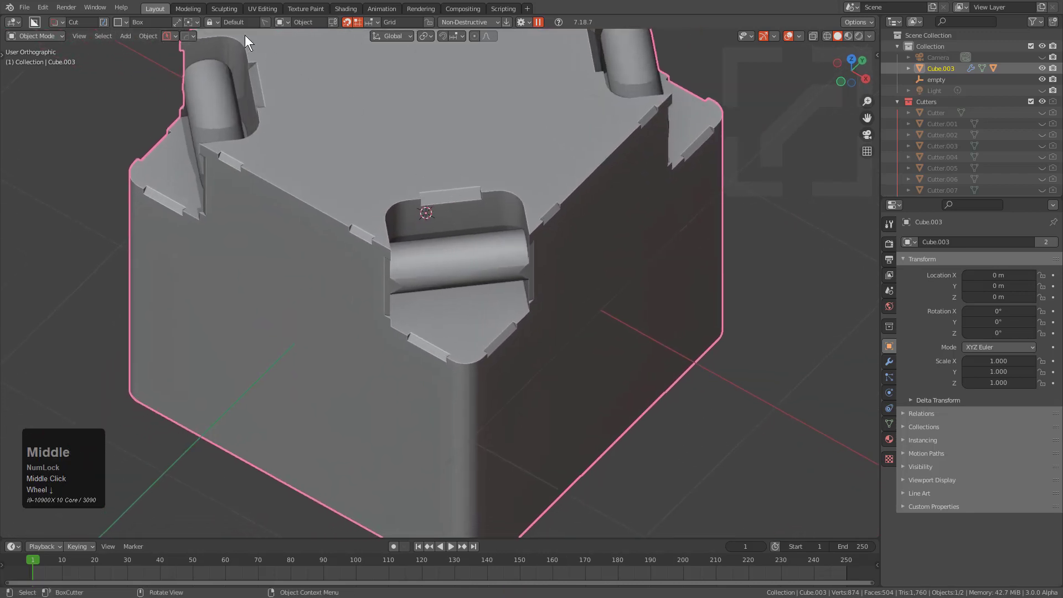
click(279, 21)
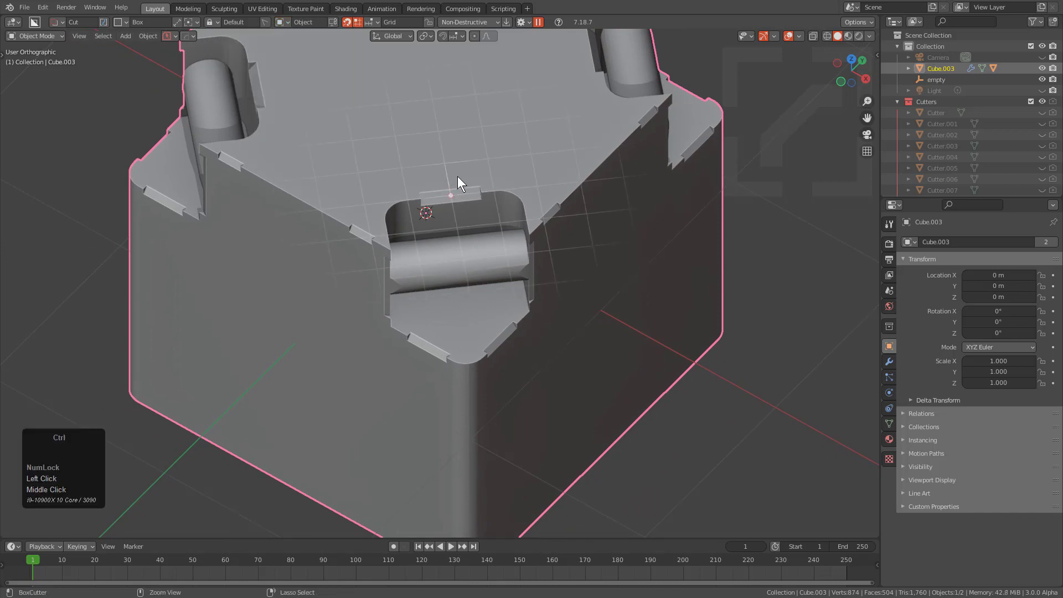
ctrl+scroll(426, 181, down, 1)
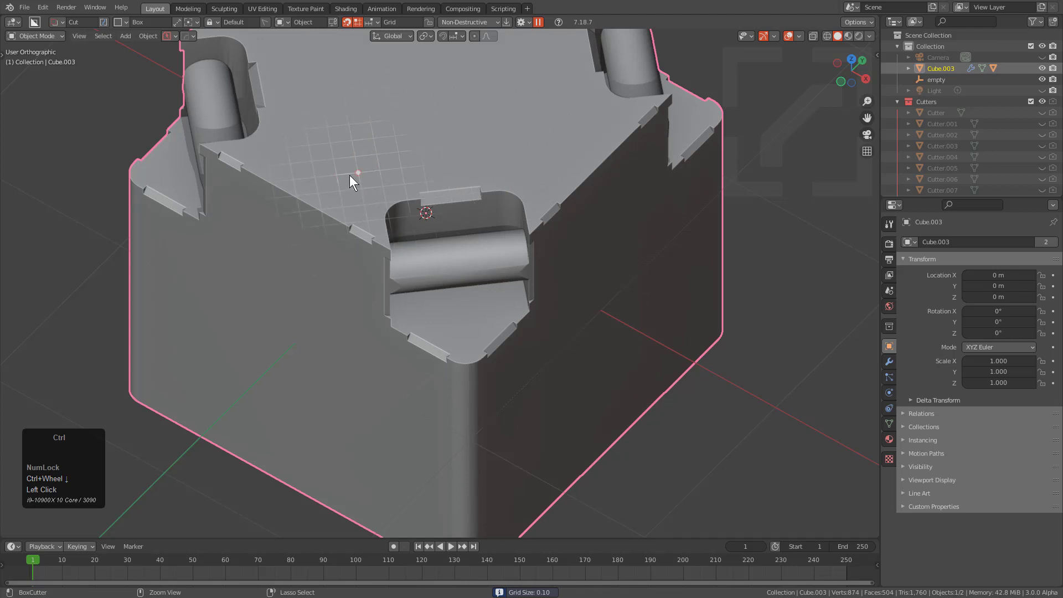
ctrl+scroll(352, 176, down, 1)
Cut a grid-snapped box outline around the front corner detail with a single-segment bevel of about 0.061 and solidify thickness of about -0.014.
mouse_move(353, 175)
ctrl+mouse_down()
mouse_move(400, 296)
mouse_move(580, 341)
mouse_move(570, 354)
ctrl+mouse_up()
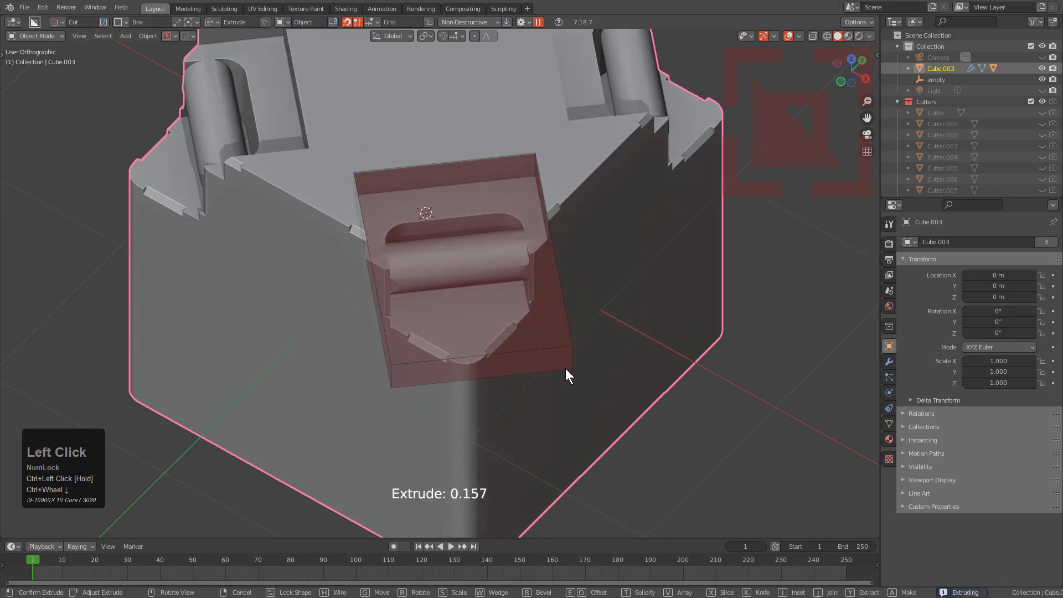
key(b)
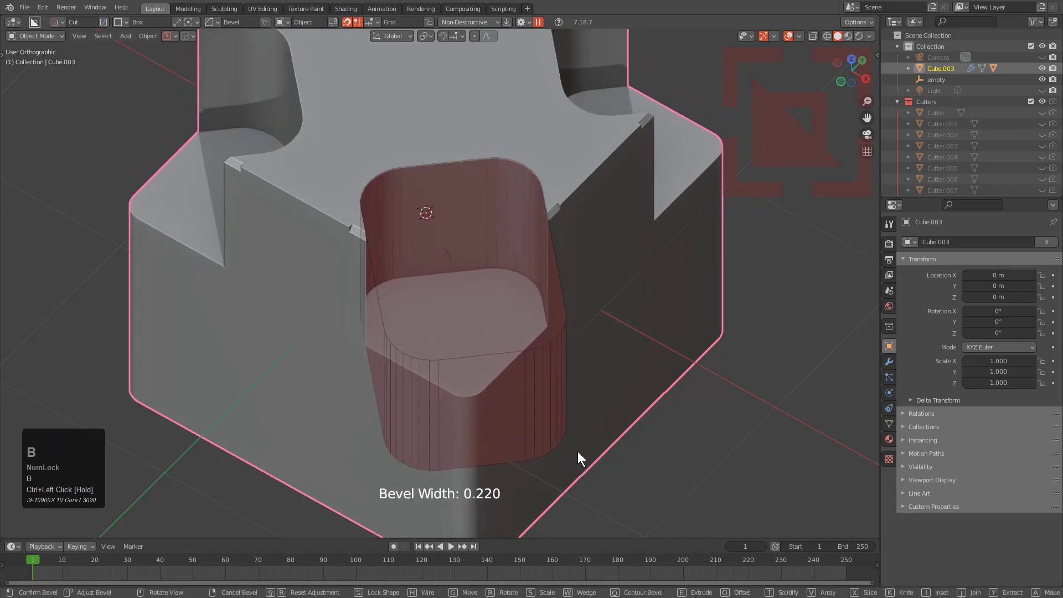
scroll(563, 446, down, 3)
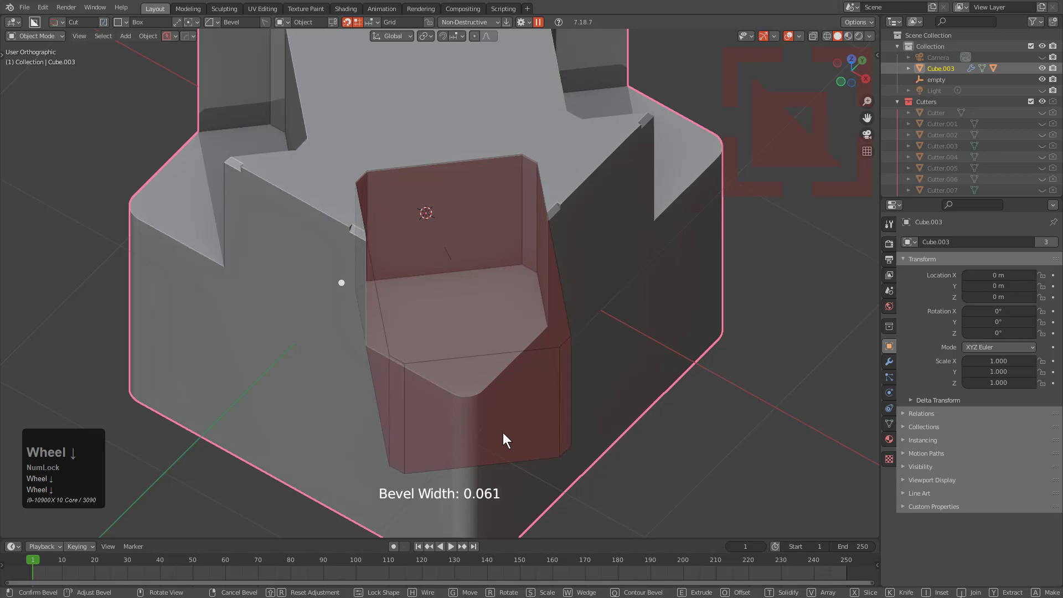
key(t)
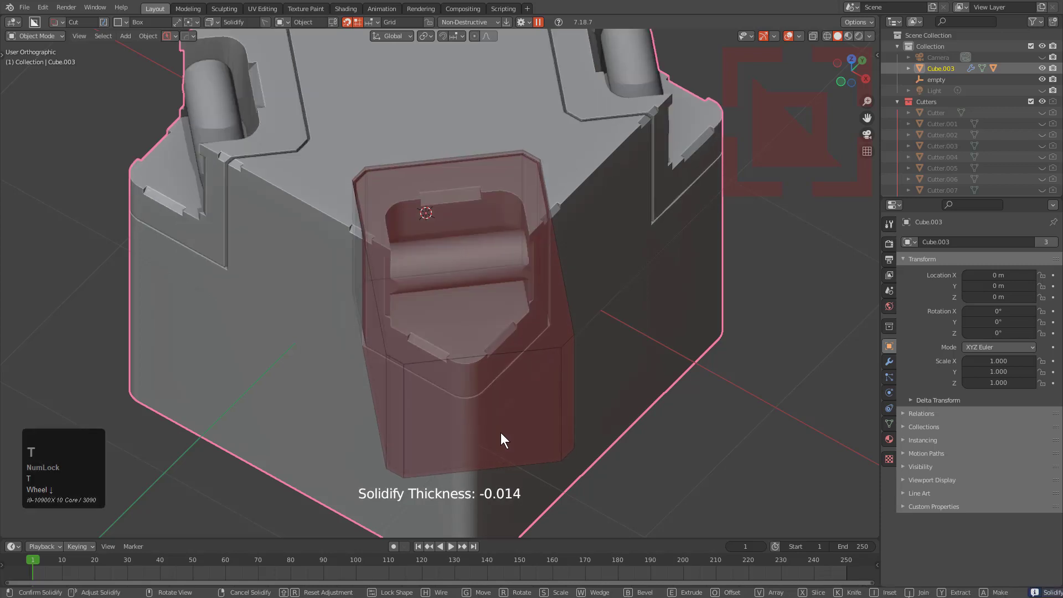
key(space)
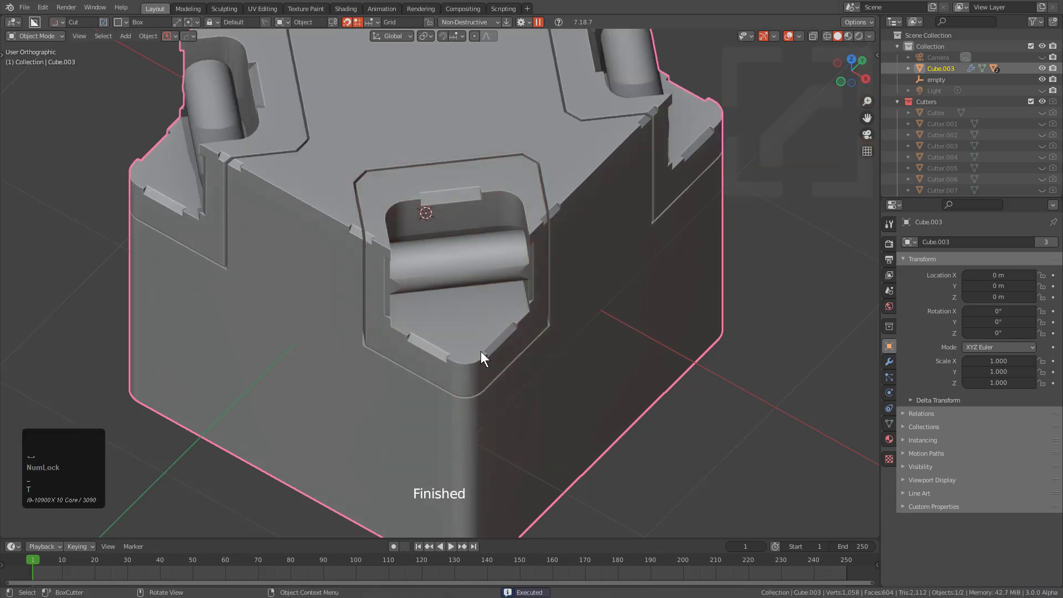
Cut a long wedge box along the inner straight edge of the front corner outline, extruded about 0.091.
middle_drag(455, 261, 472, 237)
scroll(477, 270, down, 3)
scroll(471, 237, up, 5)
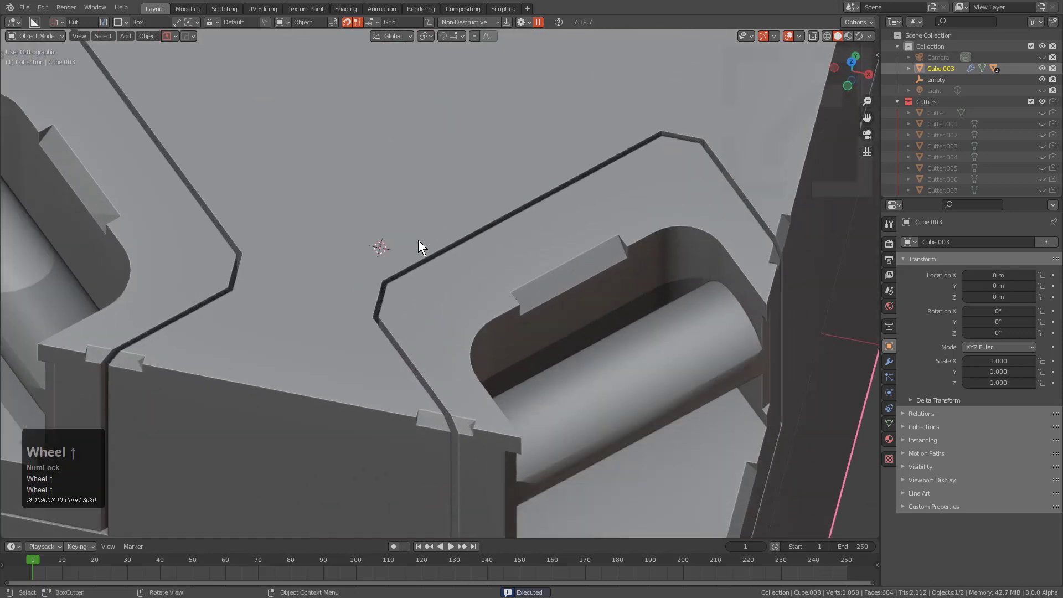
drag(420, 245, 642, 145)
key(w)
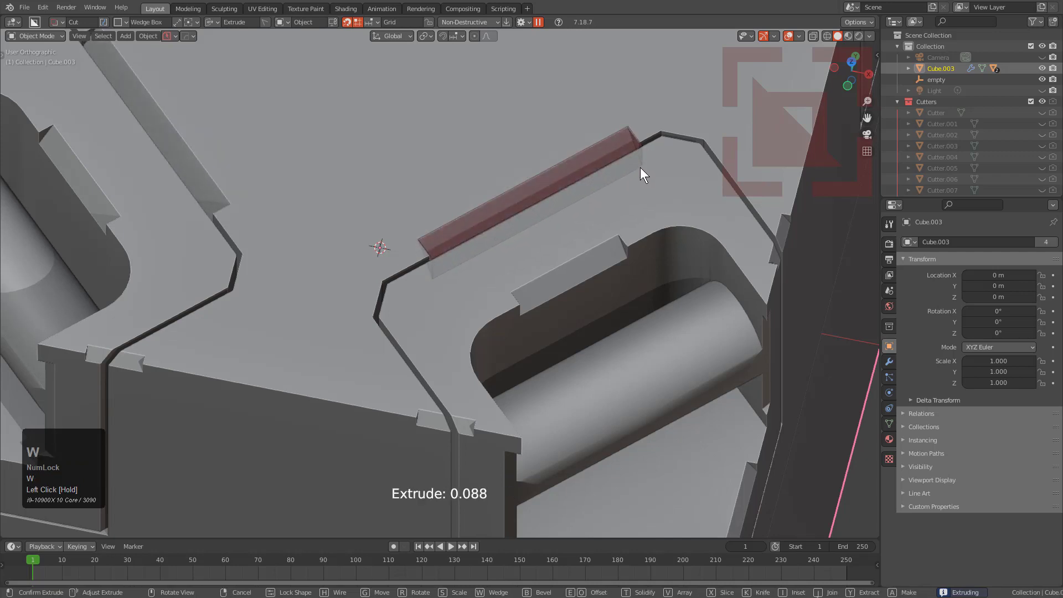
click(640, 167)
Cut a shorter wedge box along the outline's side edge on the cube's top face, extruded about 0.060.
scroll(592, 177, down, 3)
middle_drag(547, 250, 509, 271)
scroll(388, 311, up, 2)
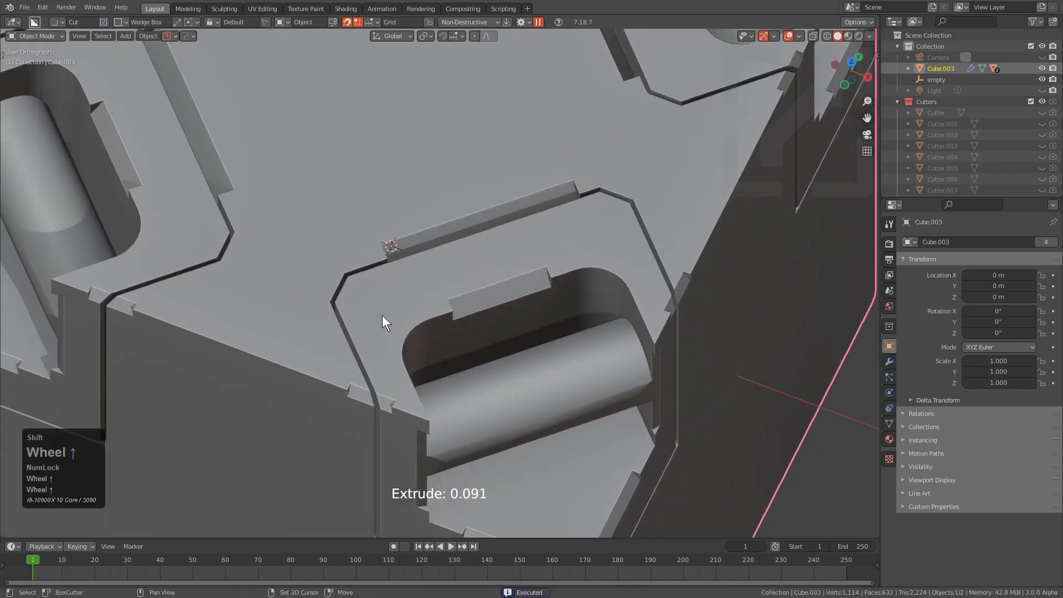
shift+middle_drag(355, 317, 400, 258)
scroll(401, 257, up, 1)
drag(421, 277, 447, 308)
click(447, 322)
scroll(480, 270, down, 3)
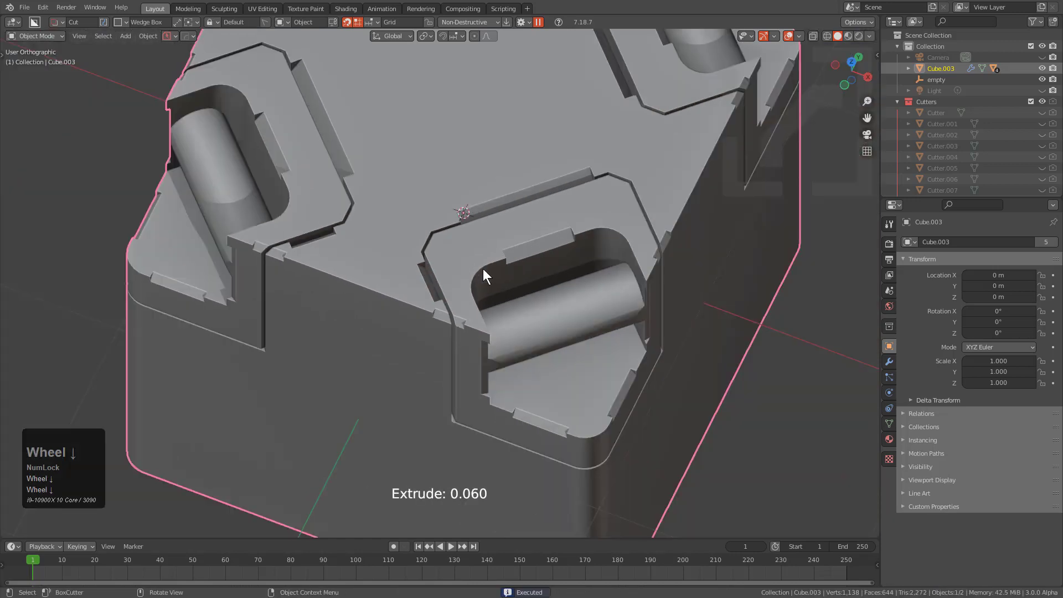
Reveal the cube's boolean cutters with HardOps Ever Scroll and select the cutter of the short side wedge.
middle_drag(483, 268, 496, 246)
middle_drag(542, 217, 525, 230)
scroll(469, 230, up, 2)
scroll(546, 274, down, 3)
middle_drag(546, 270, 523, 261)
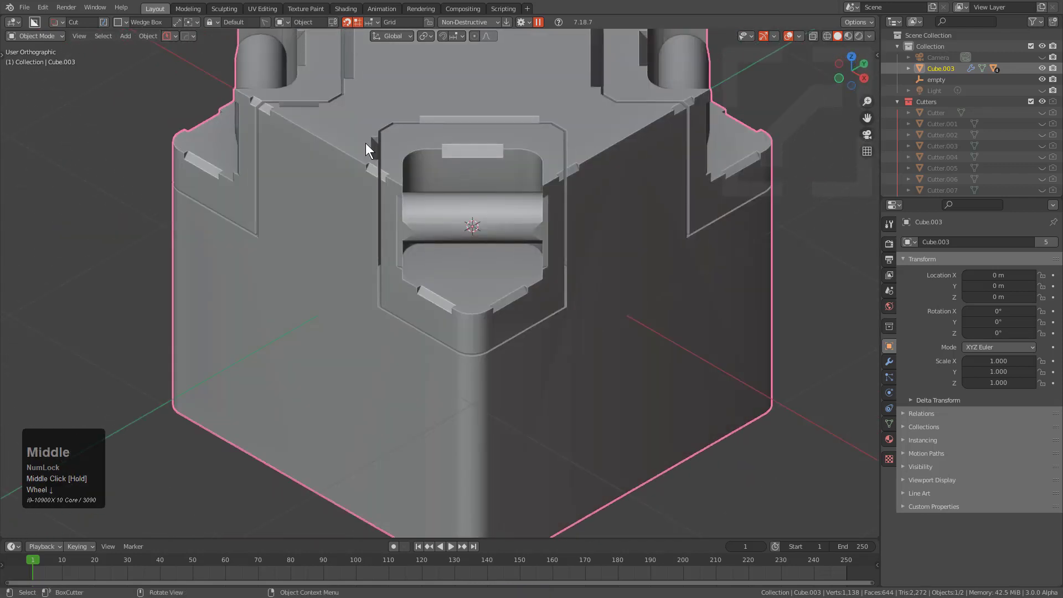
click(458, 155)
key(q)
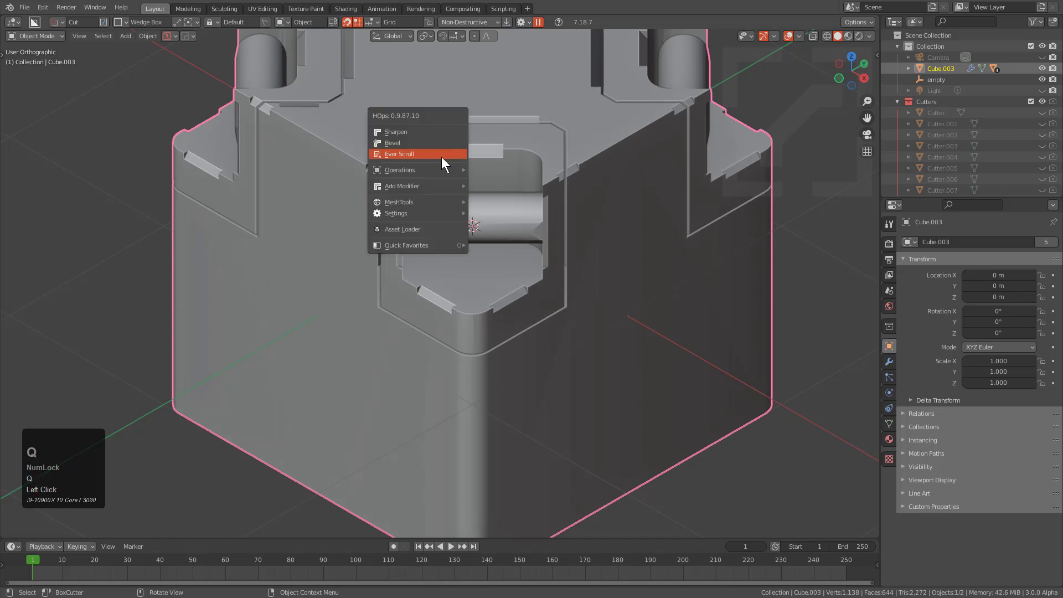
click(440, 155)
click(371, 148)
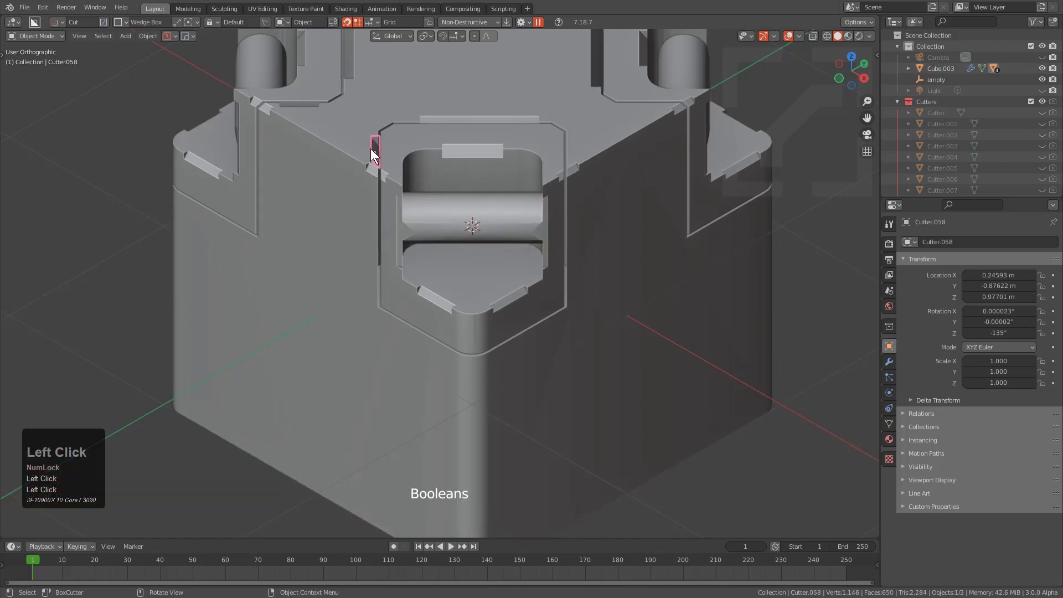
Mirror the side wedge cutter across X to the outline's opposite side, using the cursor as pivot and View orientation.
key(alt+x)
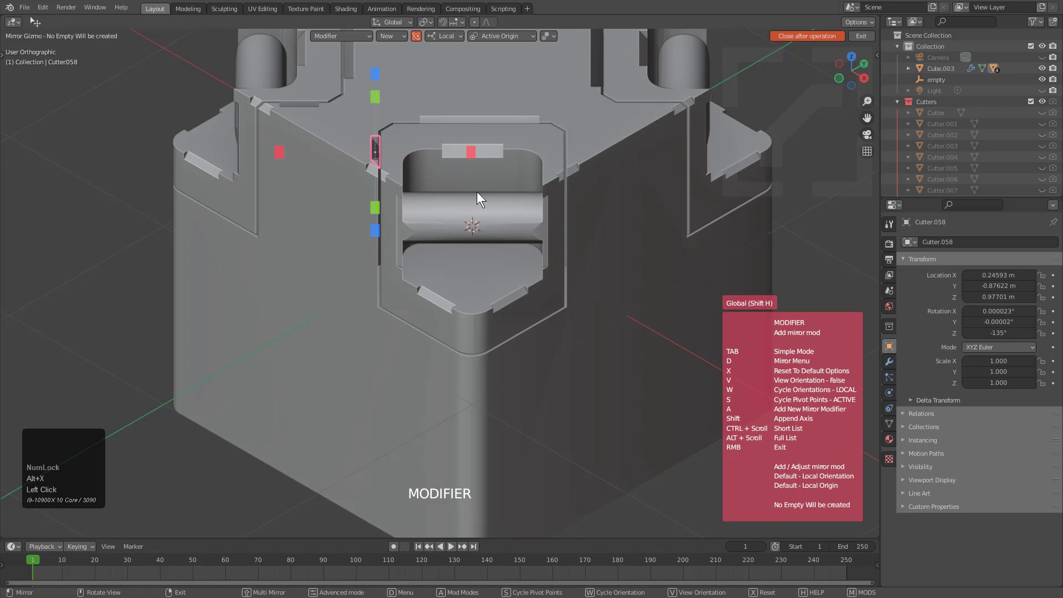
key(d)
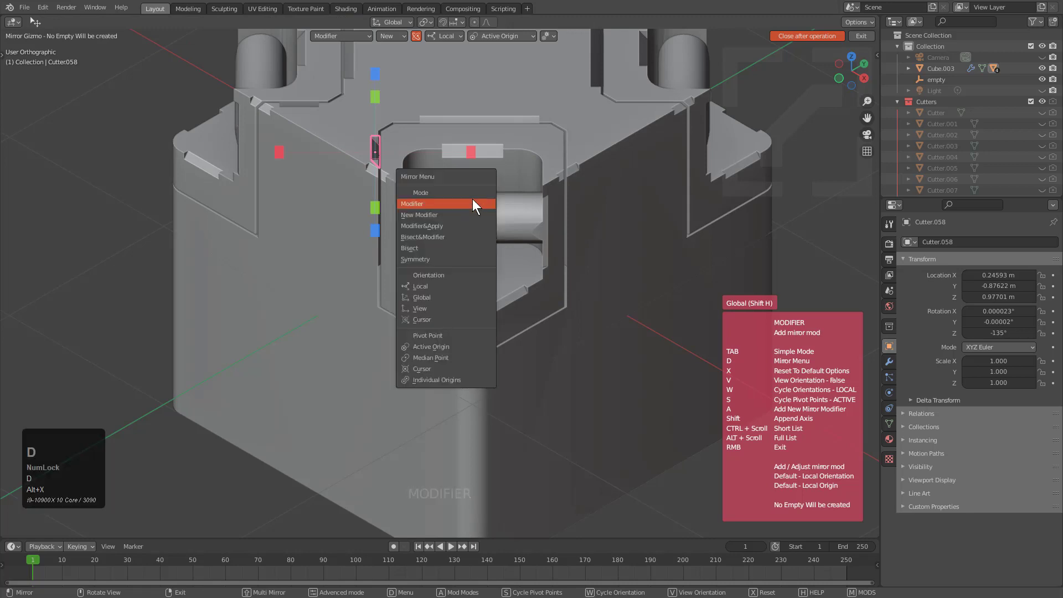
click(441, 368)
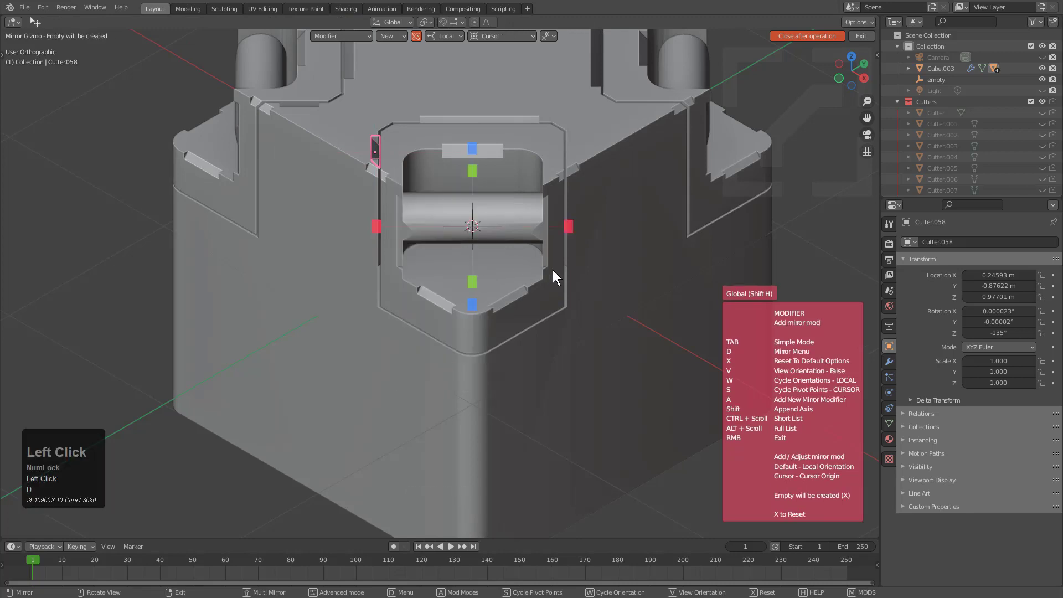
key(d)
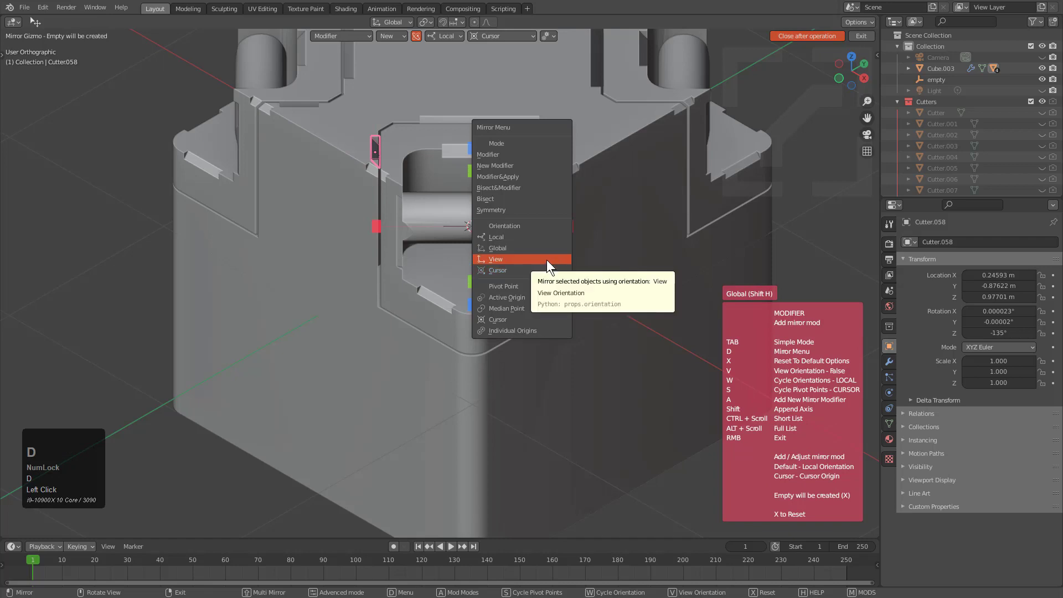
click(547, 261)
click(381, 225)
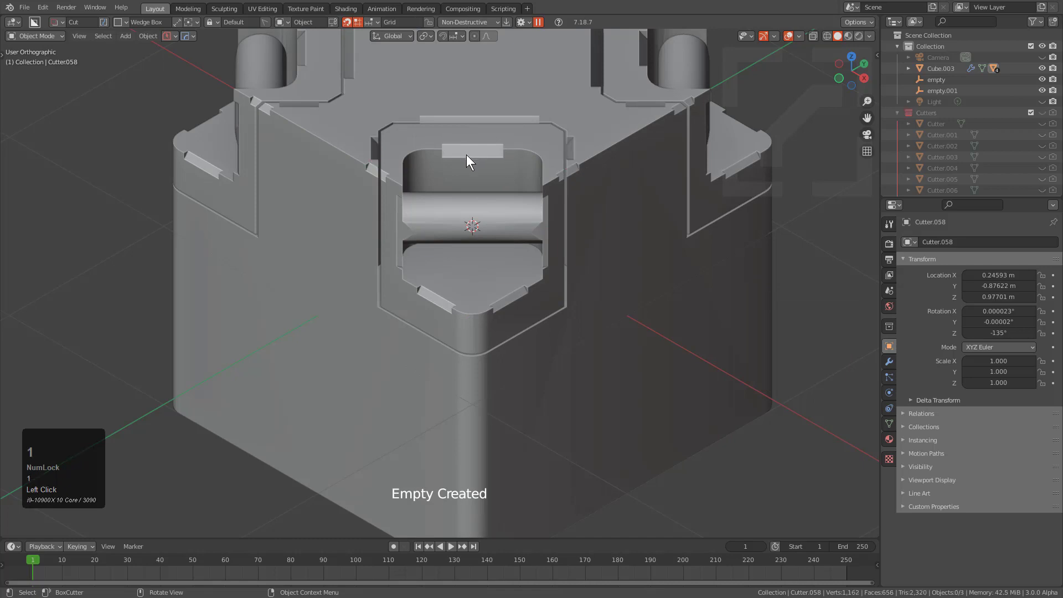
Select the cube and set the BoxCutter shape to Circle.
scroll(466, 155, down, 3)
middle_drag(466, 155, 427, 214)
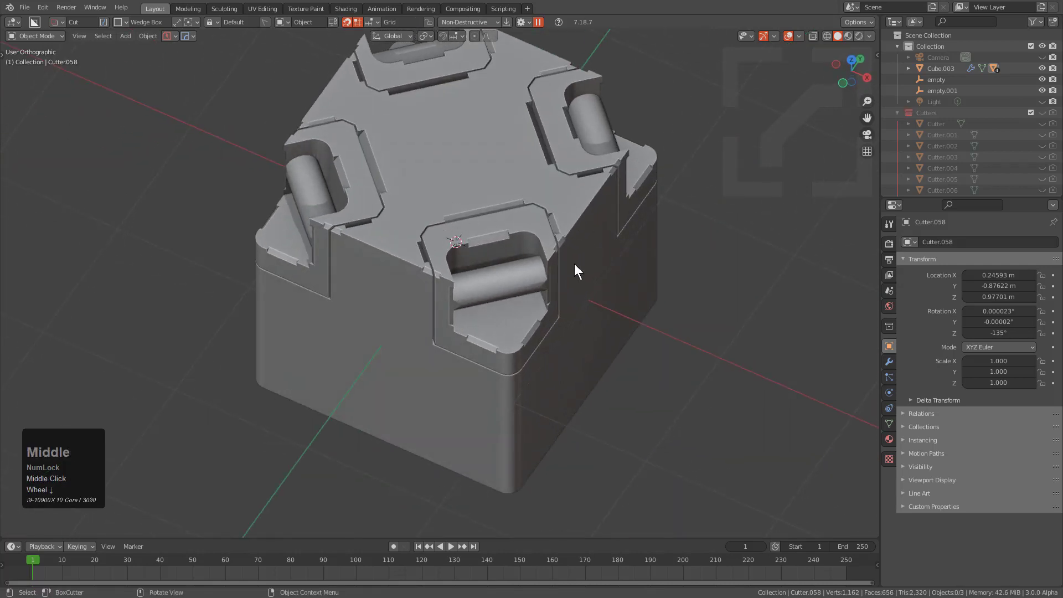
middle_drag(492, 249, 476, 230)
scroll(412, 143, up, 3)
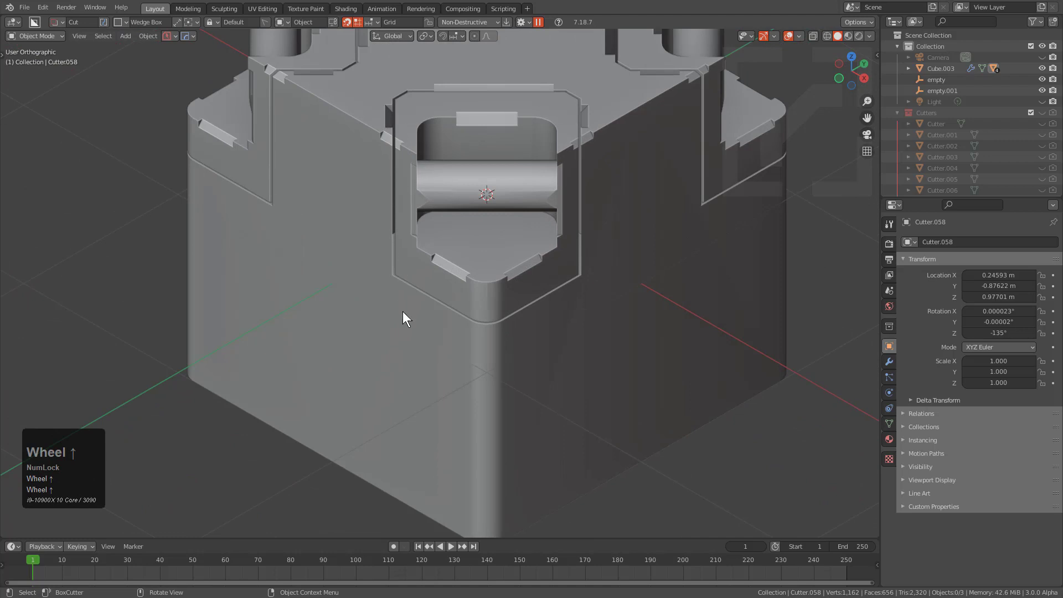
click(426, 294)
scroll(412, 181, down, 3)
middle_drag(413, 181, 463, 273)
scroll(509, 225, up, 2)
key(d)
click(442, 225)
Slice a 32-sided circle about 0.160 deep at the outline's lower corner on the cube's side, with Recut enabled, and select the sliced piece.
scroll(466, 258, up, 2)
scroll(463, 274, up, 1)
drag(472, 301, 498, 313)
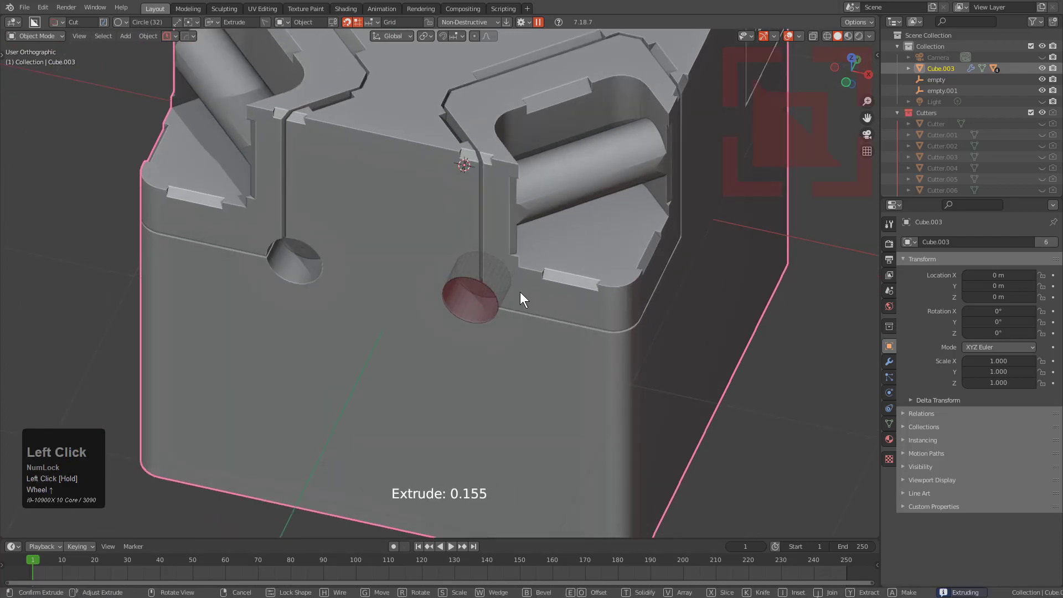
key(x)
middle_drag(519, 291, 529, 298)
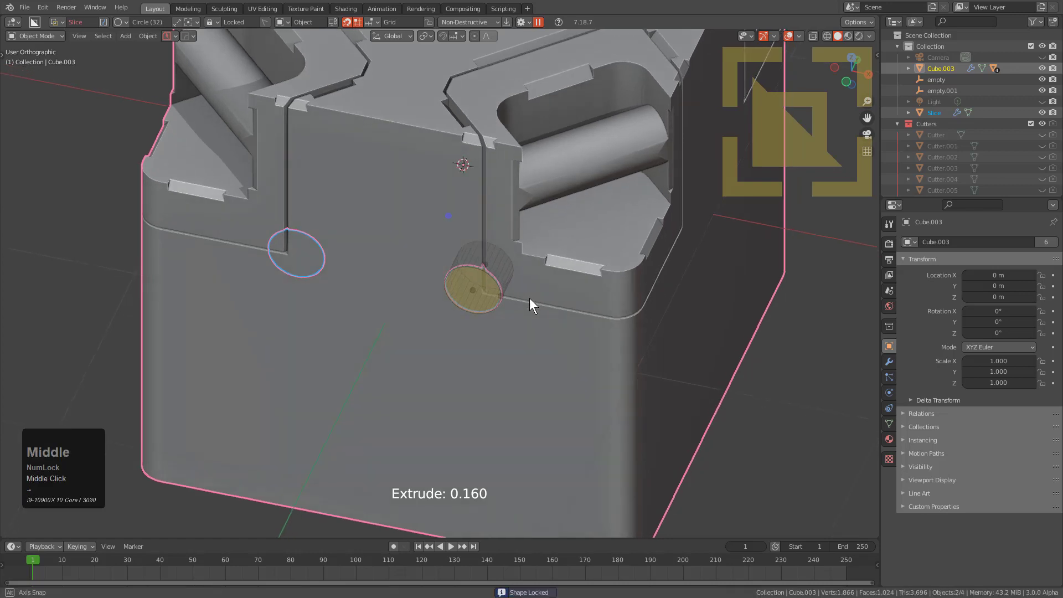
scroll(529, 298, up, 3)
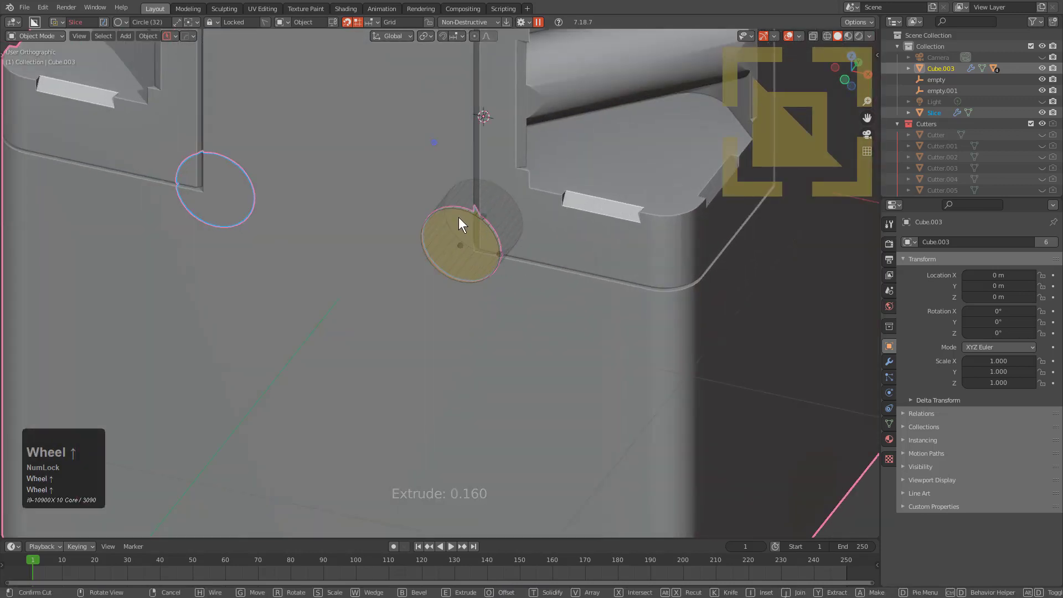
key(alt+x)
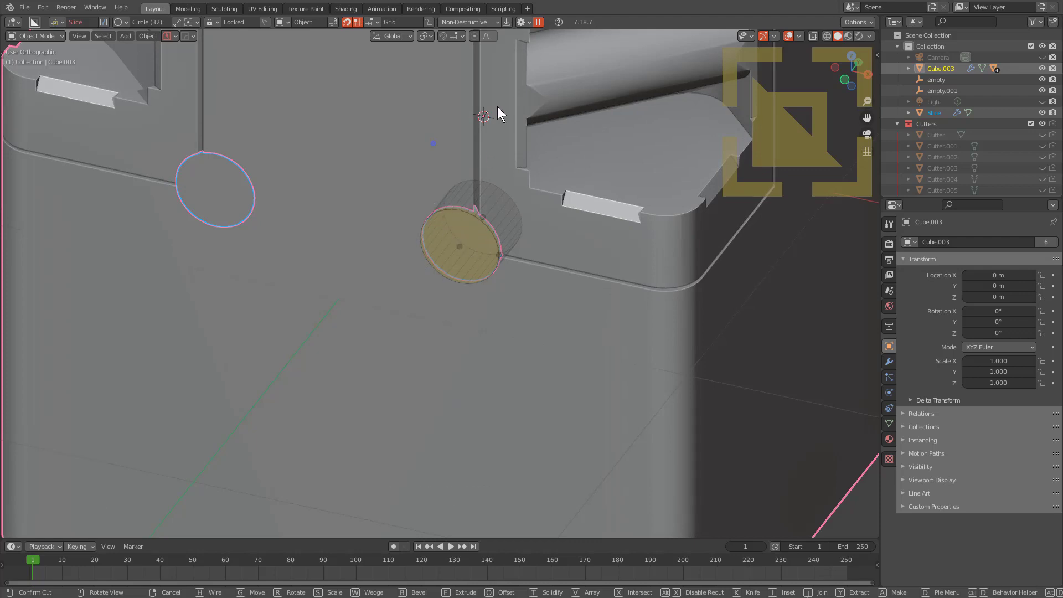
click(532, 240)
click(463, 241)
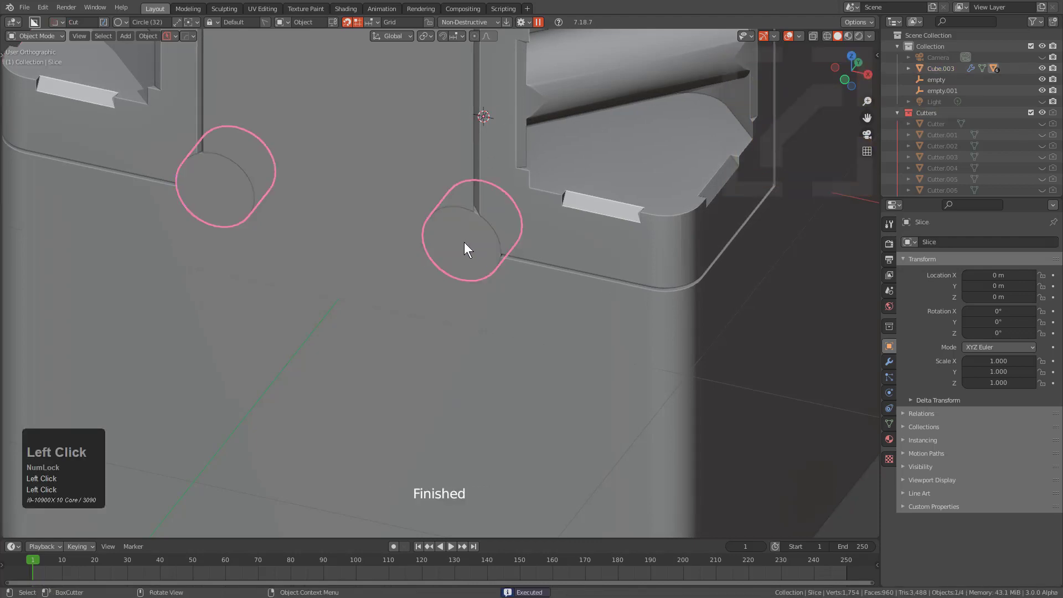
Set the snapping to Dots, and reload the BoxCutter add-on by disabling and re-enabling it in the Blender preferences.
key(d)
click(390, 244)
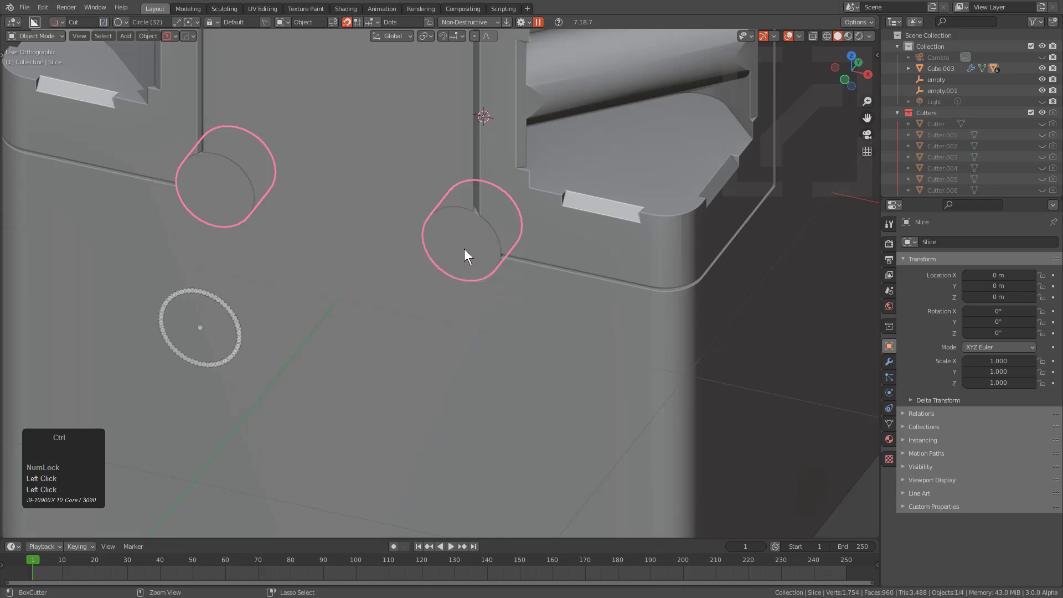
click(44, 7)
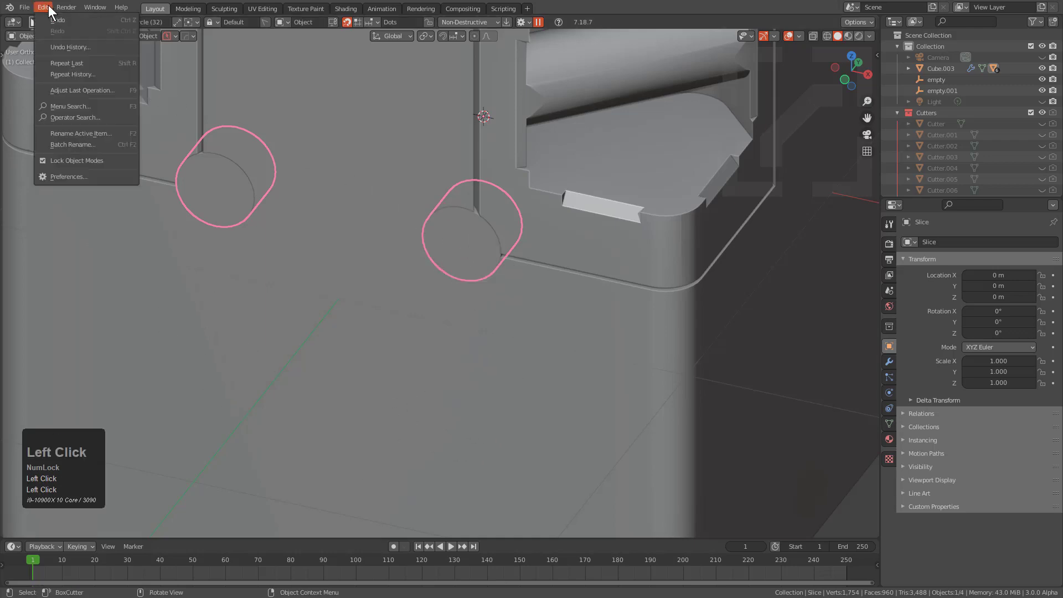
click(81, 171)
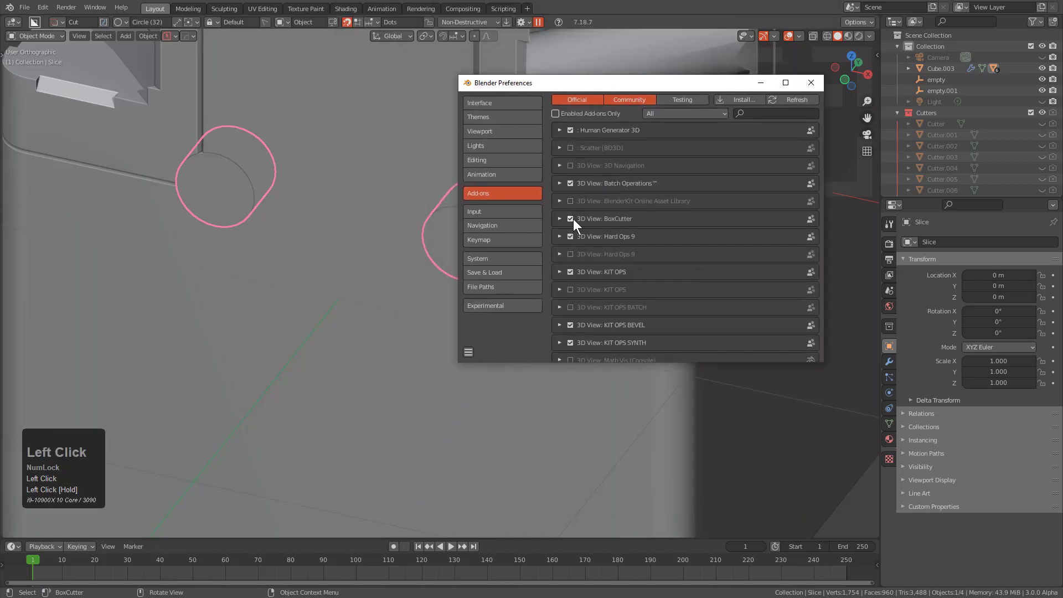
click(572, 218)
click(572, 219)
click(800, 85)
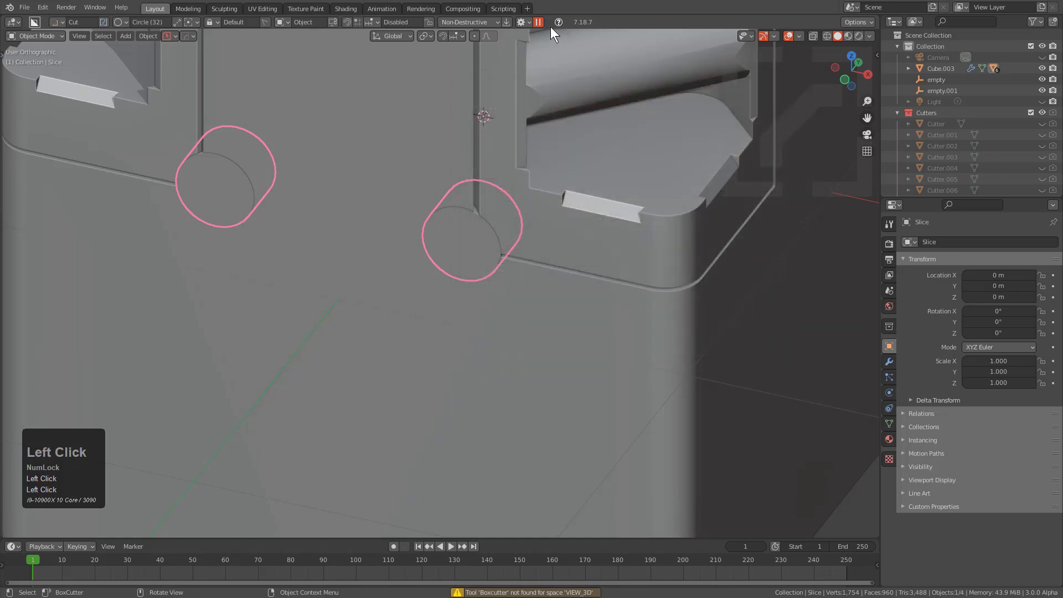
Examine BoxCutter's Input and Display settings.
click(521, 23)
click(477, 102)
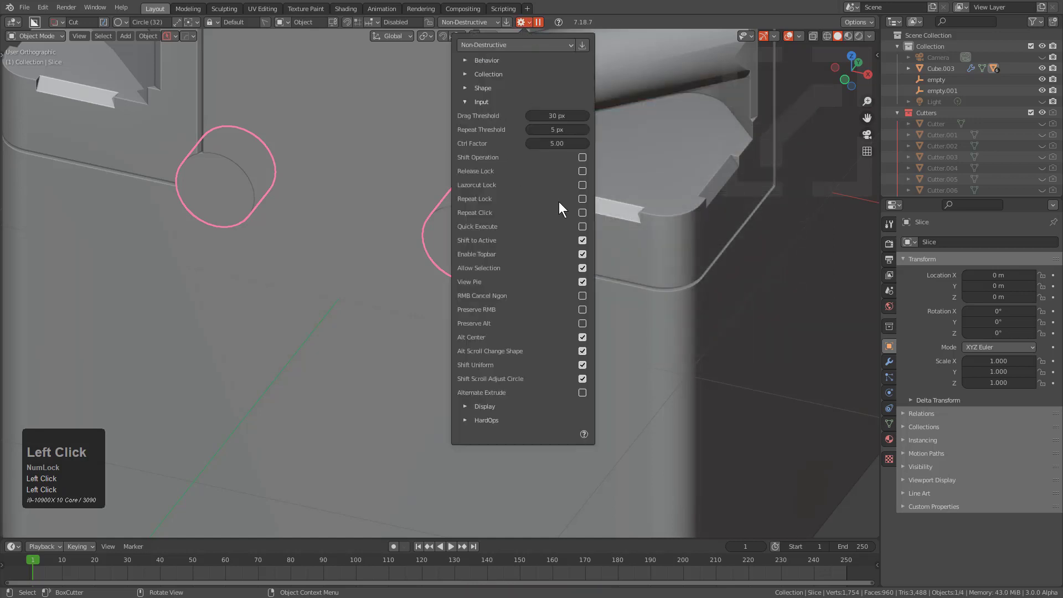
click(467, 101)
click(469, 115)
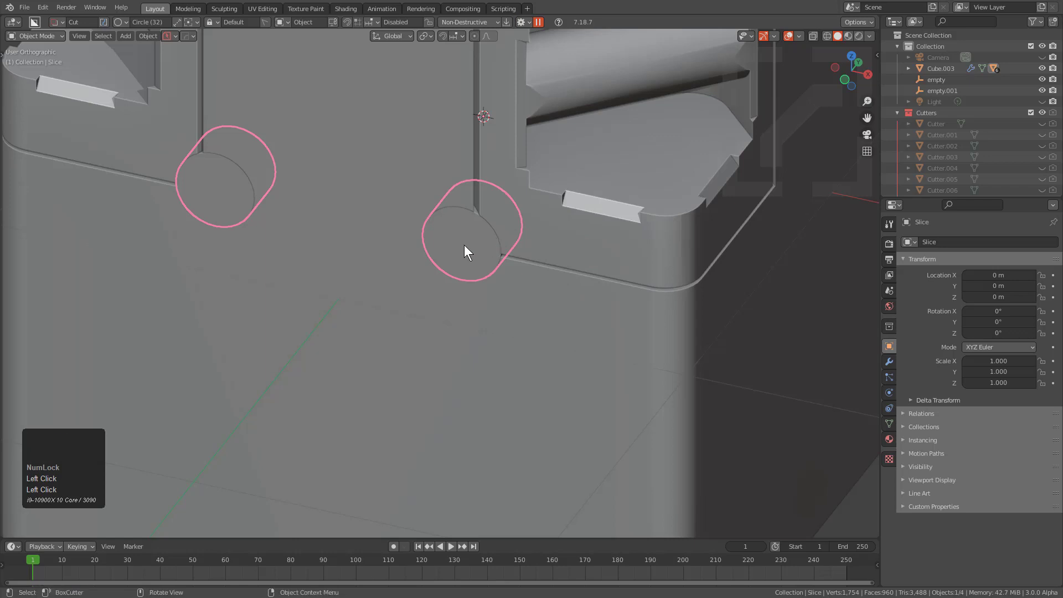
Enable dot snapping for the circle cutter and check the snap dots on the sliced cylinders' faces.
click(346, 22)
key(ctrl)
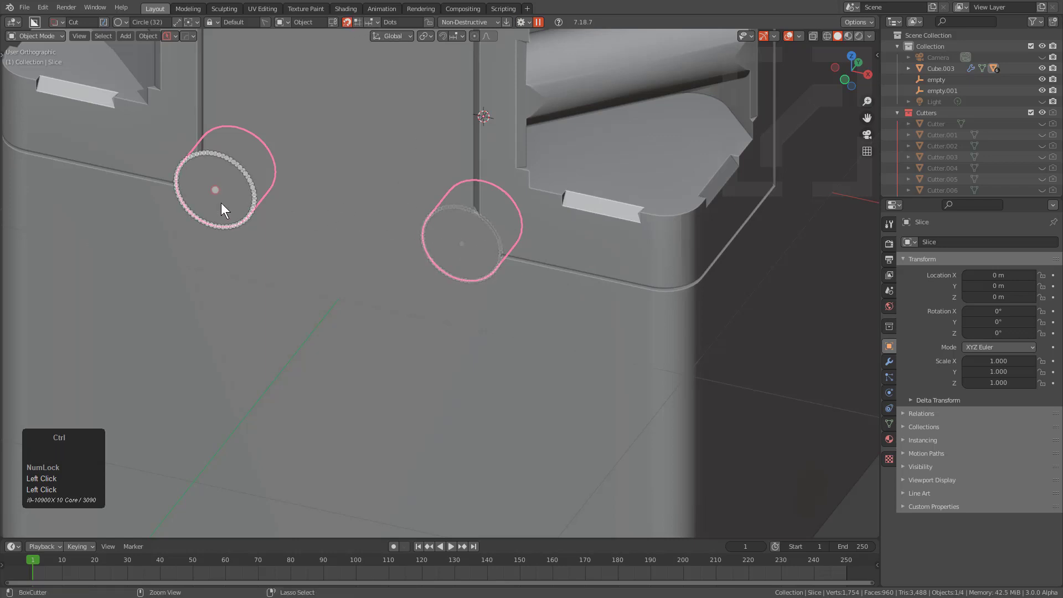
middle_drag(477, 214, 476, 253)
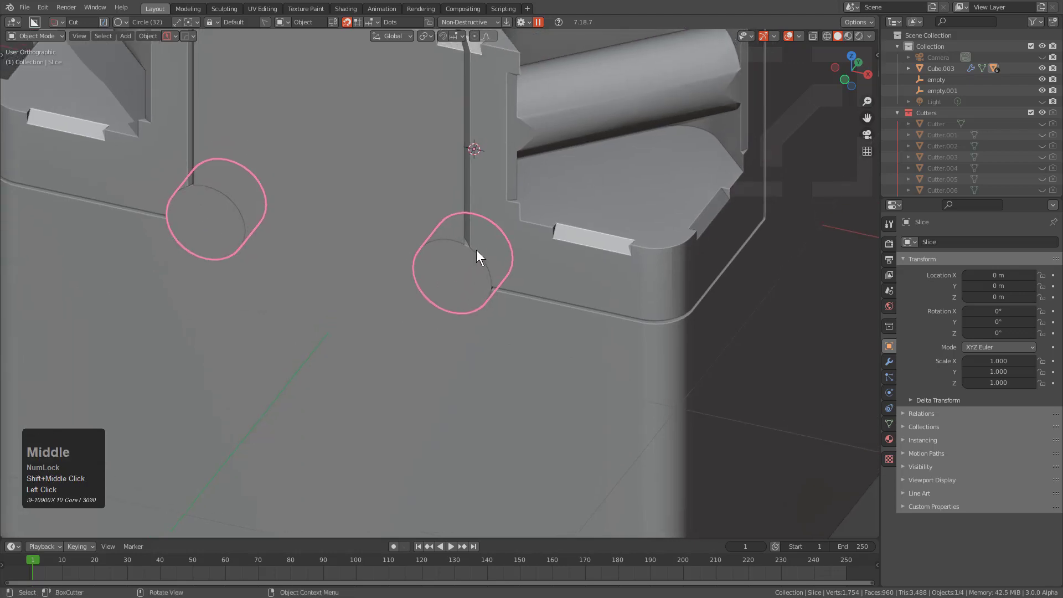
scroll(490, 254, up, 2)
key(d)
click(429, 256)
key(ctrl)
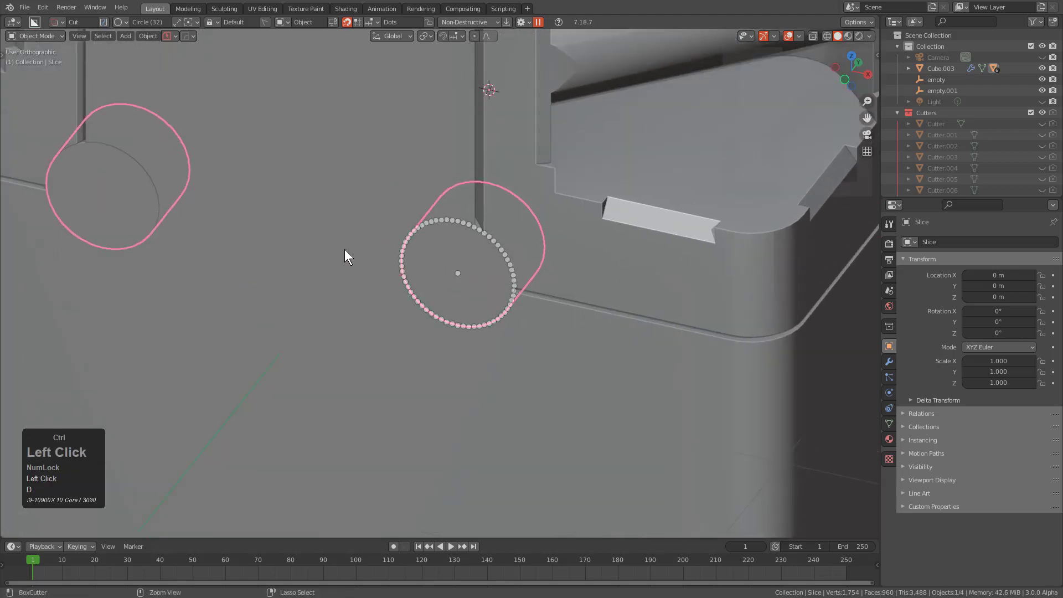
ctrl+drag(451, 275, 507, 300)
key(b)
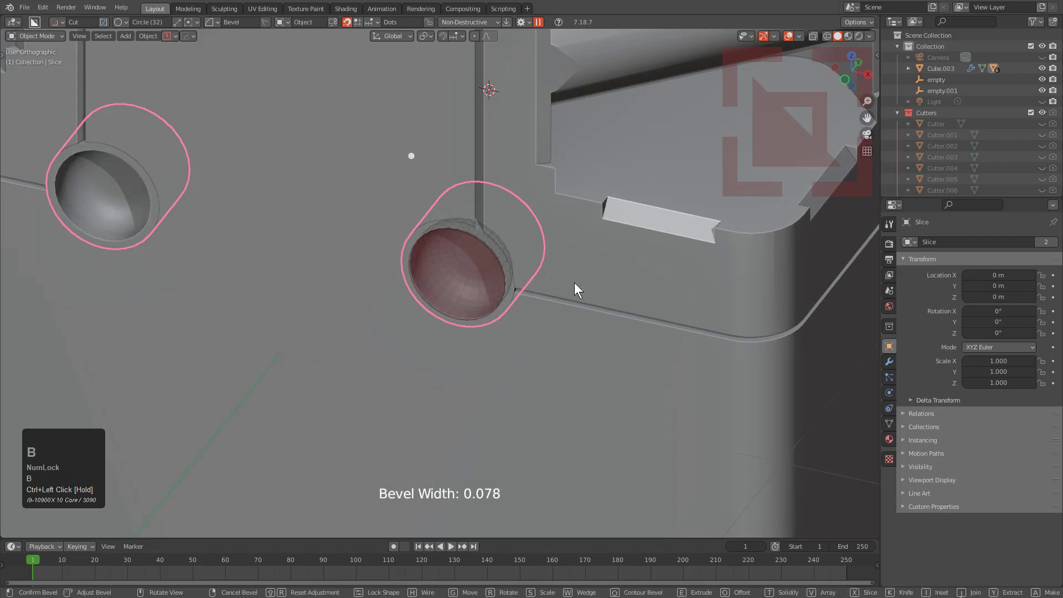
right_click(500, 269)
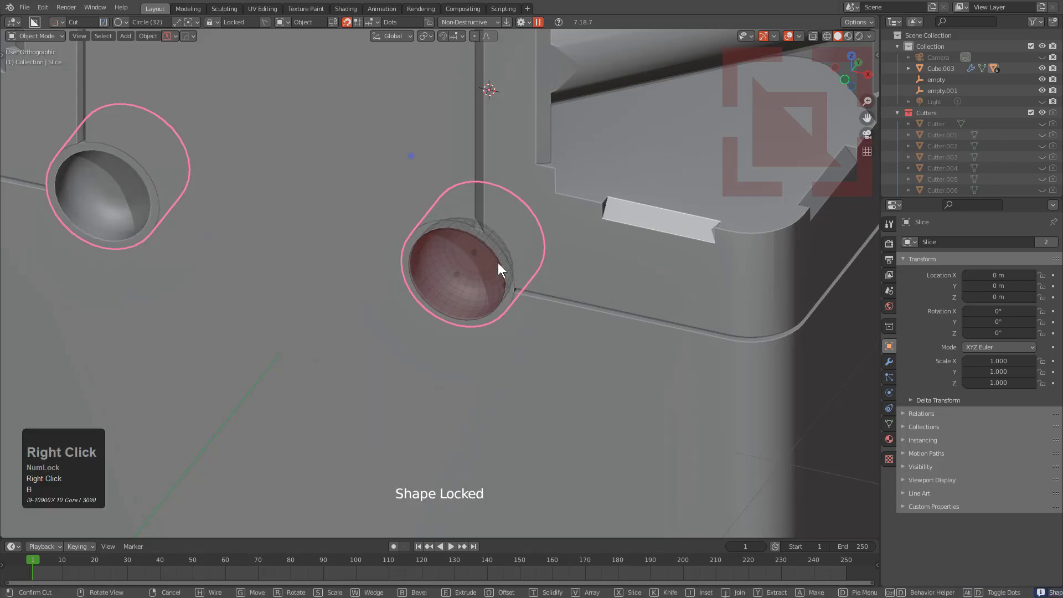
right_click(561, 281)
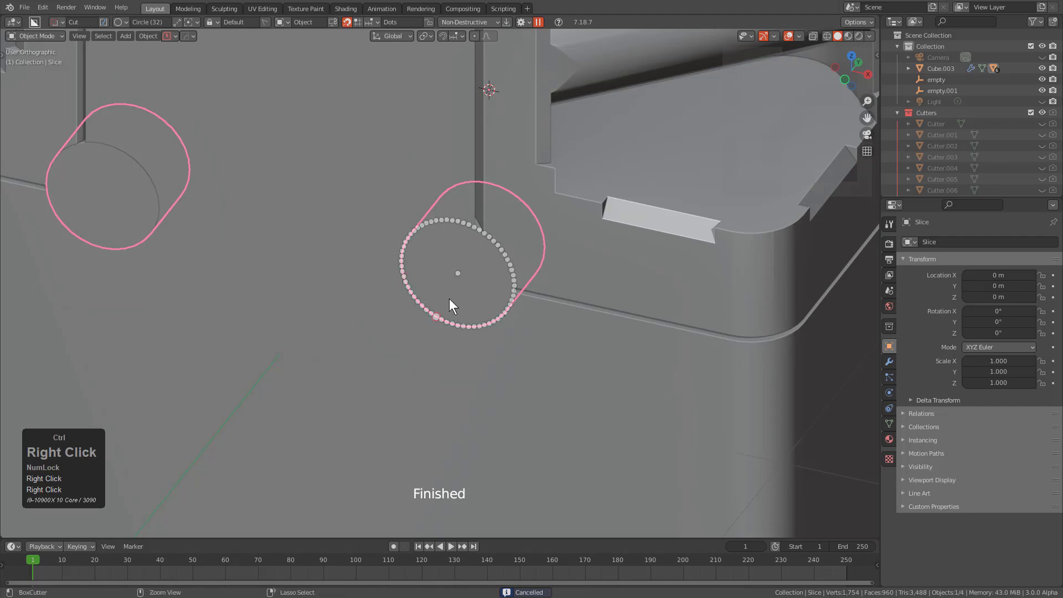
key(d)
click(401, 352)
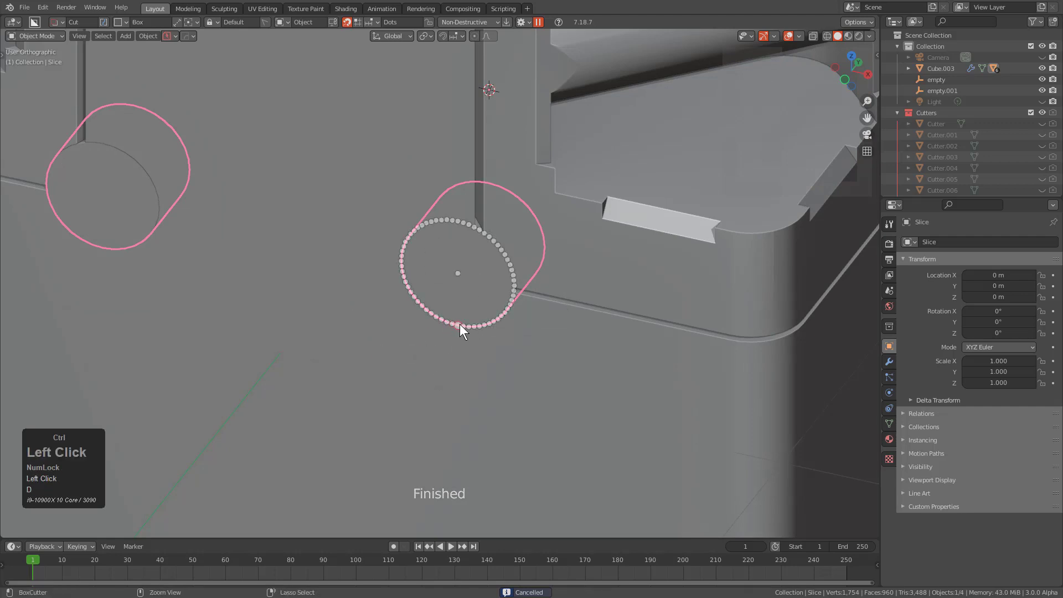
mouse_move(462, 323)
ctrl+mouse_down()
mouse_move(475, 352)
mouse_move(465, 332)
mouse_move(466, 355)
ctrl+mouse_up()
click(461, 323)
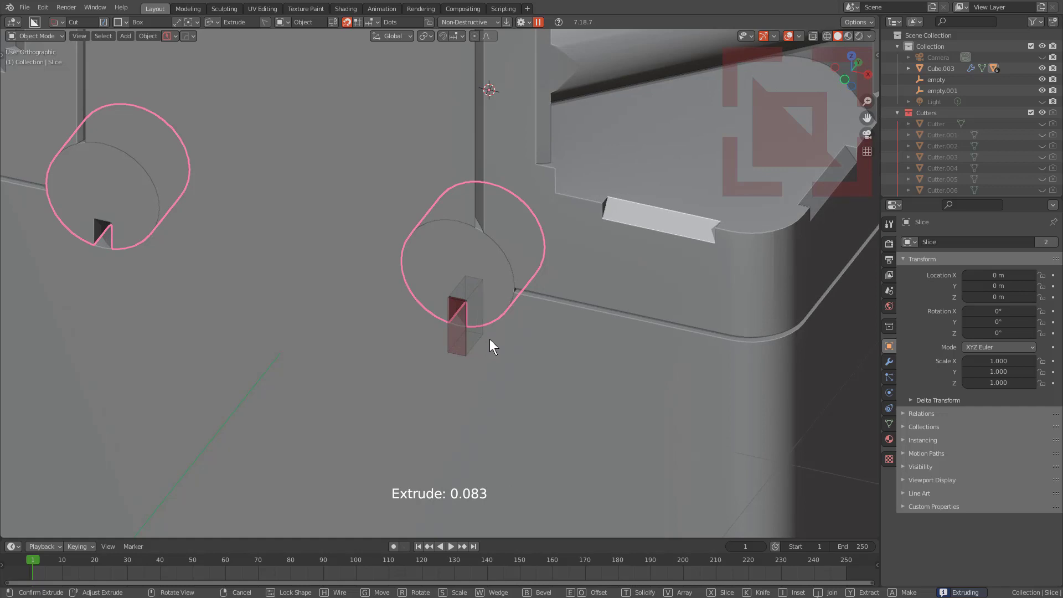
right_click(490, 339)
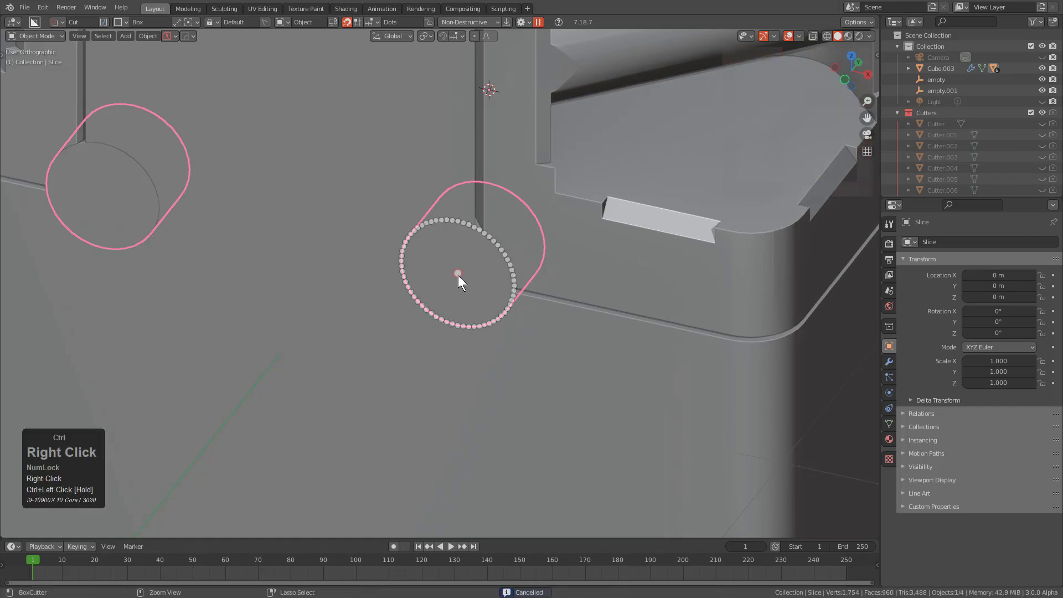
Try a 32-sided circle cut with a bevel width of about 0.085 centred on the sliced cylinder's face, and undo it.
key(d)
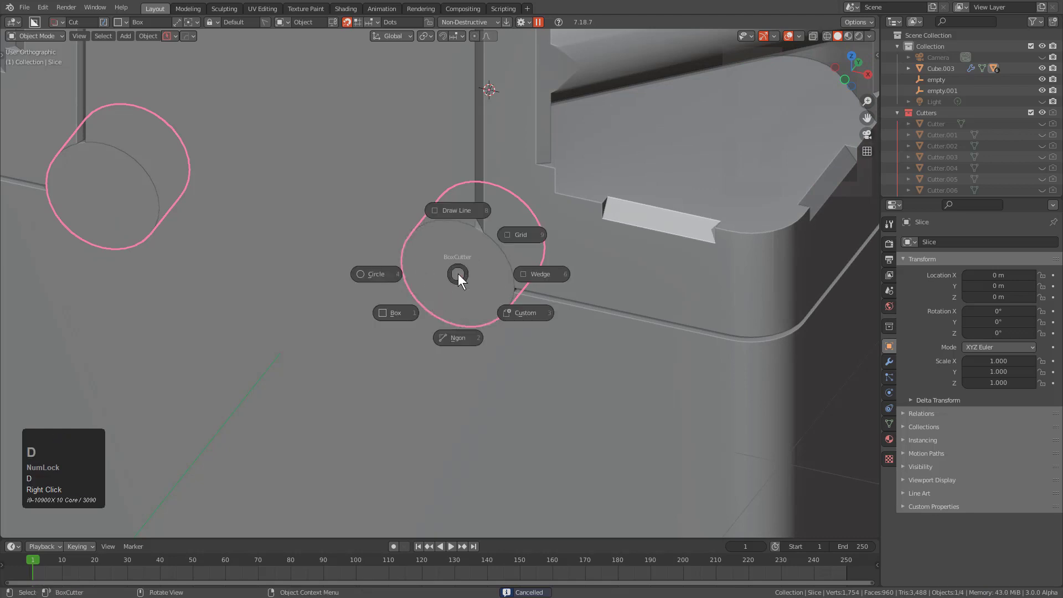
click(383, 271)
key(ctrl)
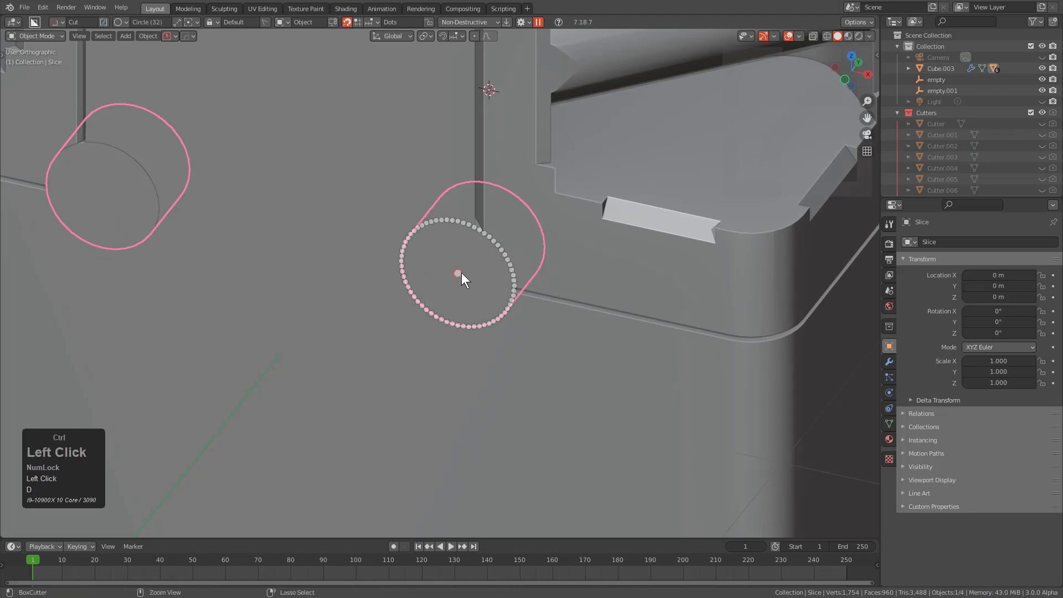
ctrl+drag(456, 273, 515, 272)
key(b)
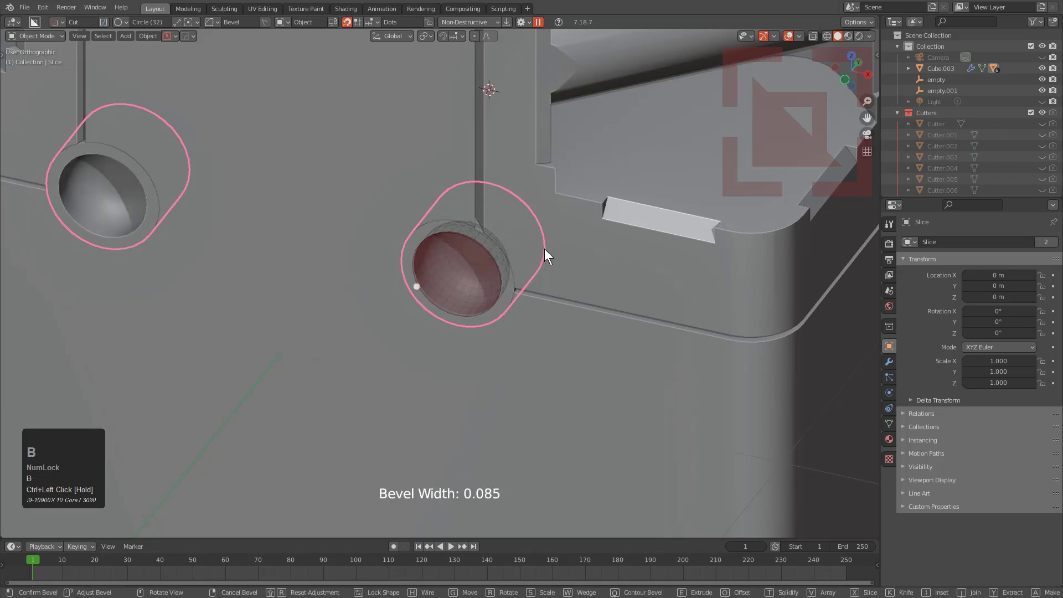
click(543, 248)
key(ctrl)
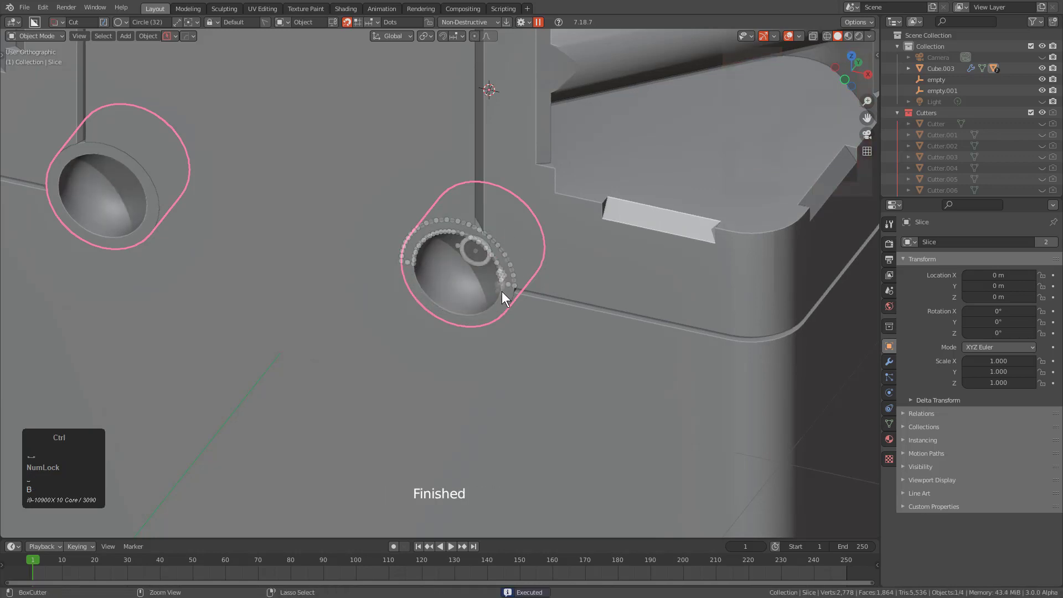
key(ctrl)
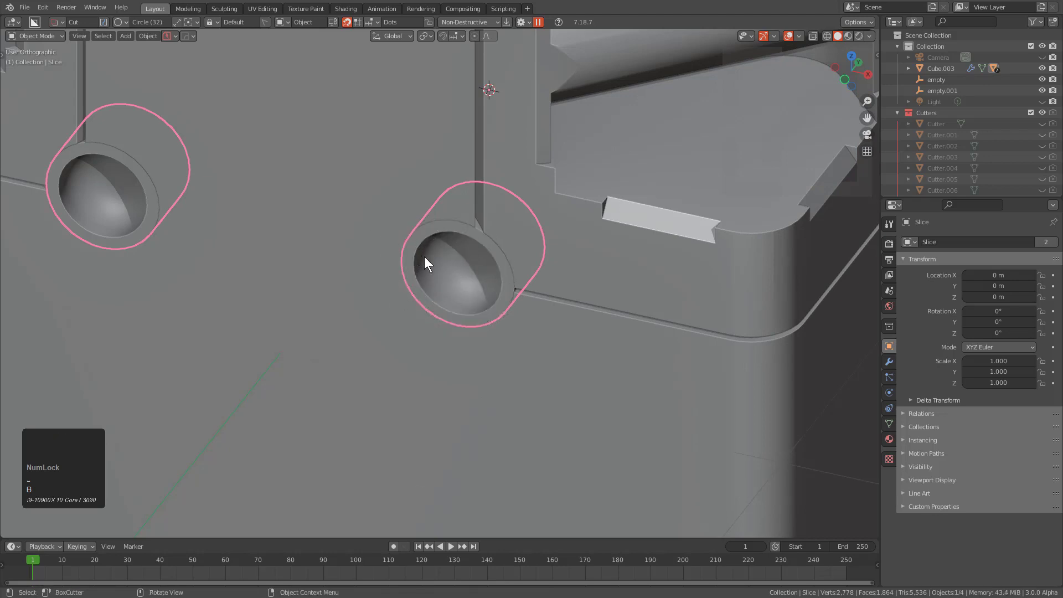
key(ctrl+z)
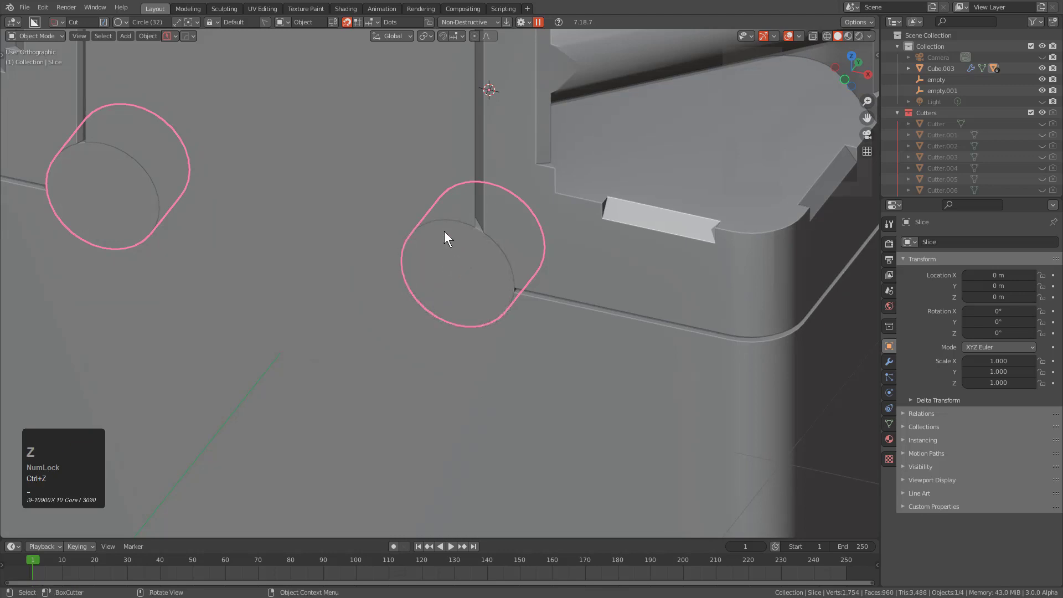
Set BoxCutter's snapping to Static Dots and show the dots on the sliced cylinder's face.
click(368, 22)
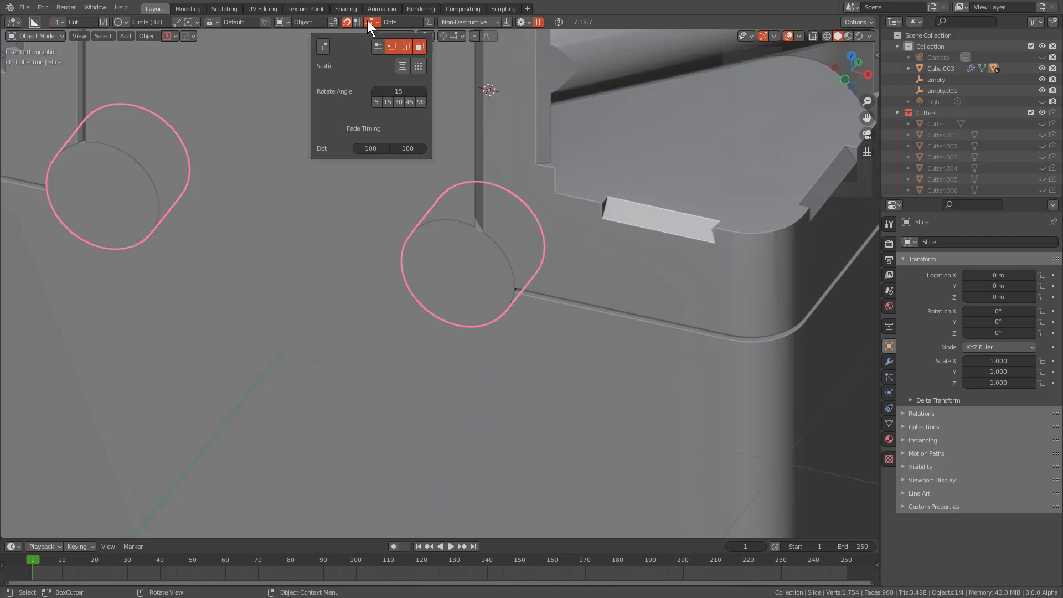
click(418, 66)
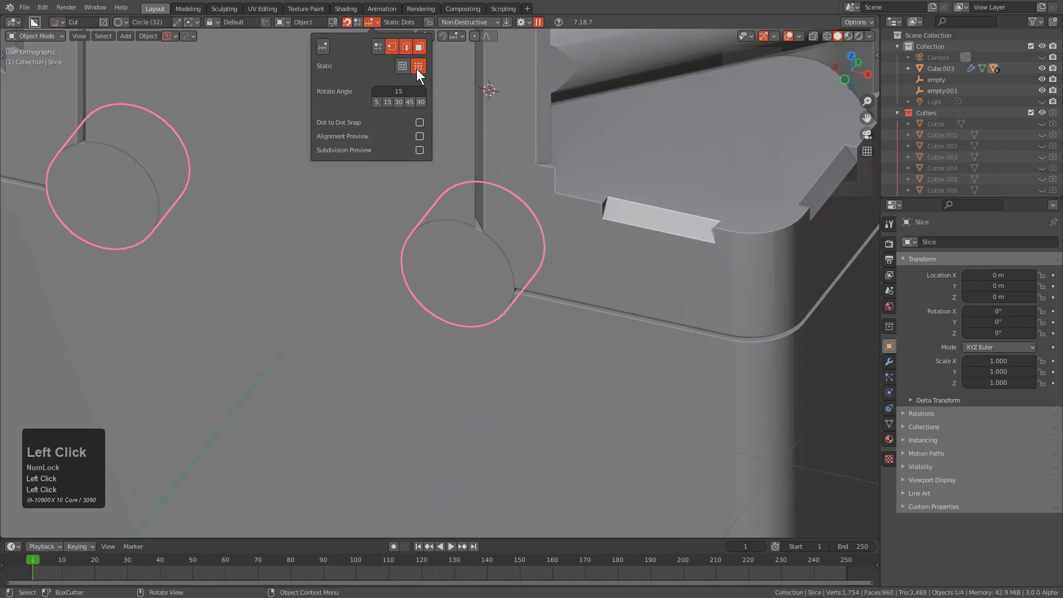
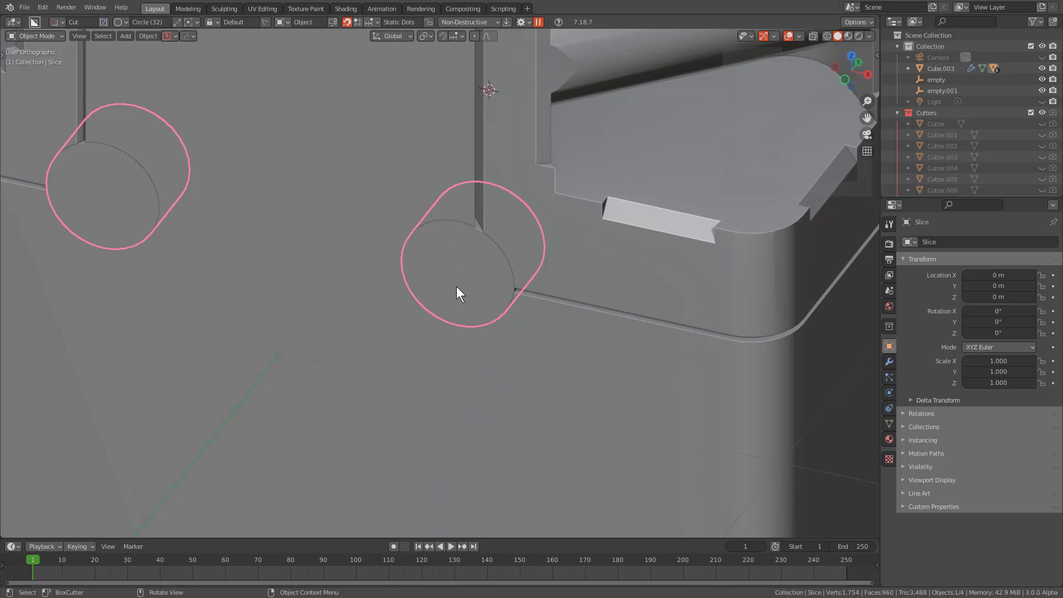
key(ctrl)
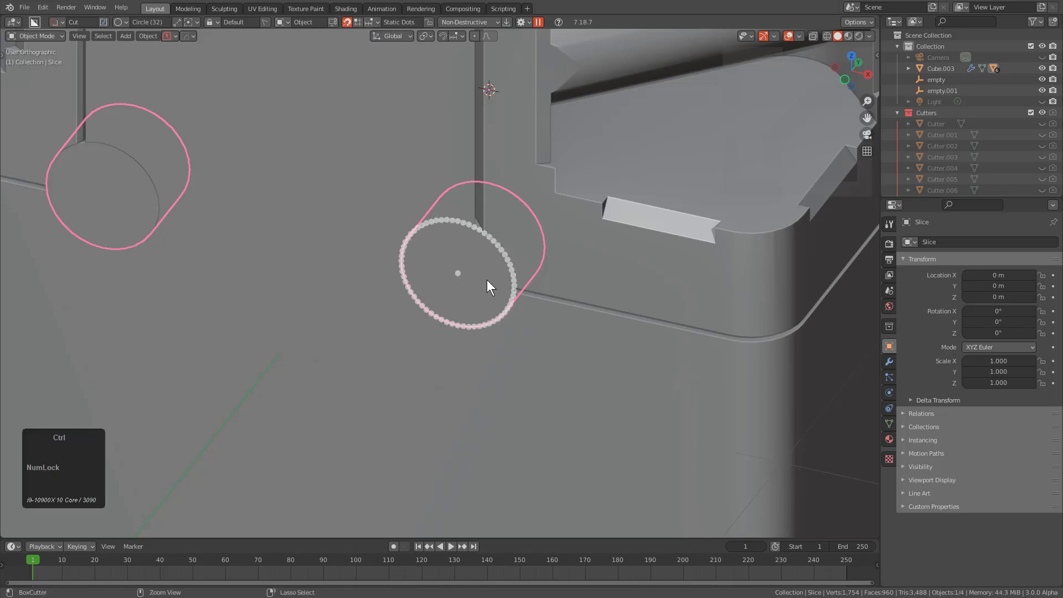
Select the cube and cut a small box notch about 0.155 deep into its side's upper edge, beside the outline.
scroll(546, 304, down, 4)
middle_drag(586, 294, 543, 335)
scroll(564, 267, up, 3)
click(463, 273)
scroll(464, 273, up, 3)
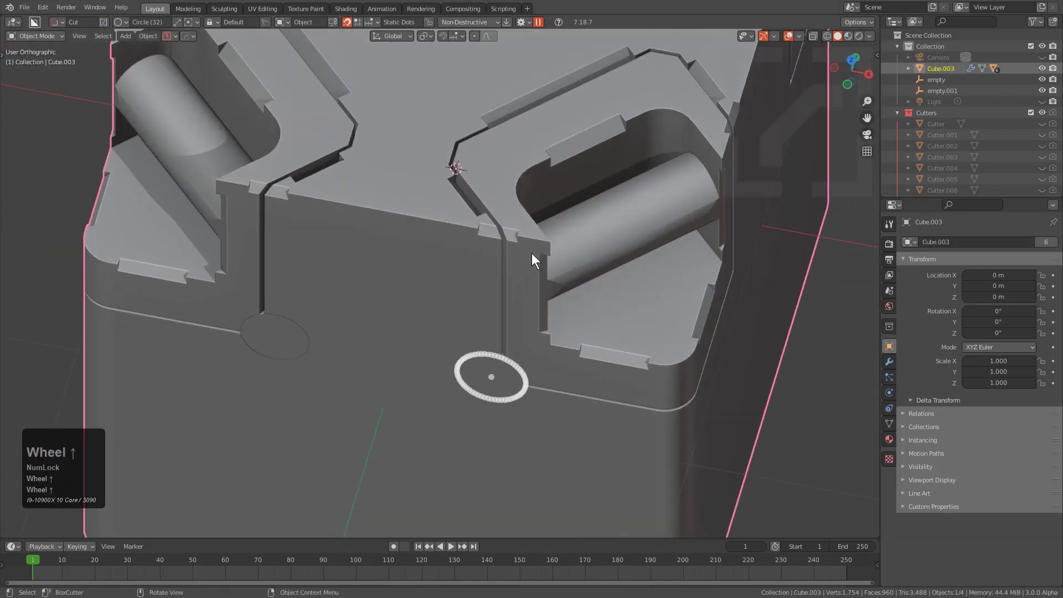
key(d)
click(443, 230)
drag(442, 222, 459, 264)
Reselect the sliced cylinders and show the static snap dots on the front cylinder's face up close.
middle_drag(520, 304, 494, 282)
scroll(405, 286, up, 2)
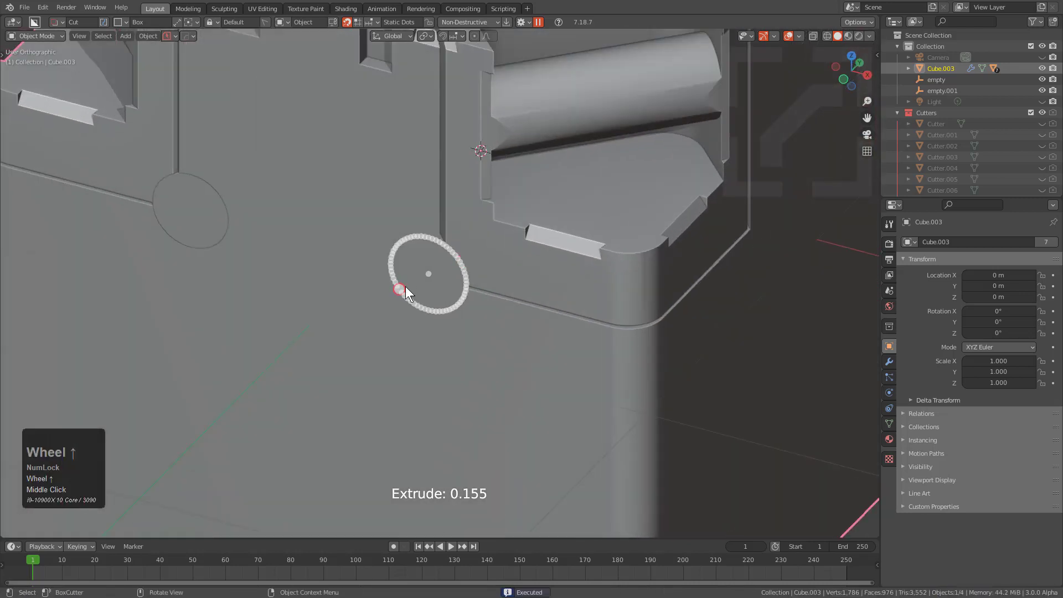
click(418, 255)
scroll(482, 281, down, 1)
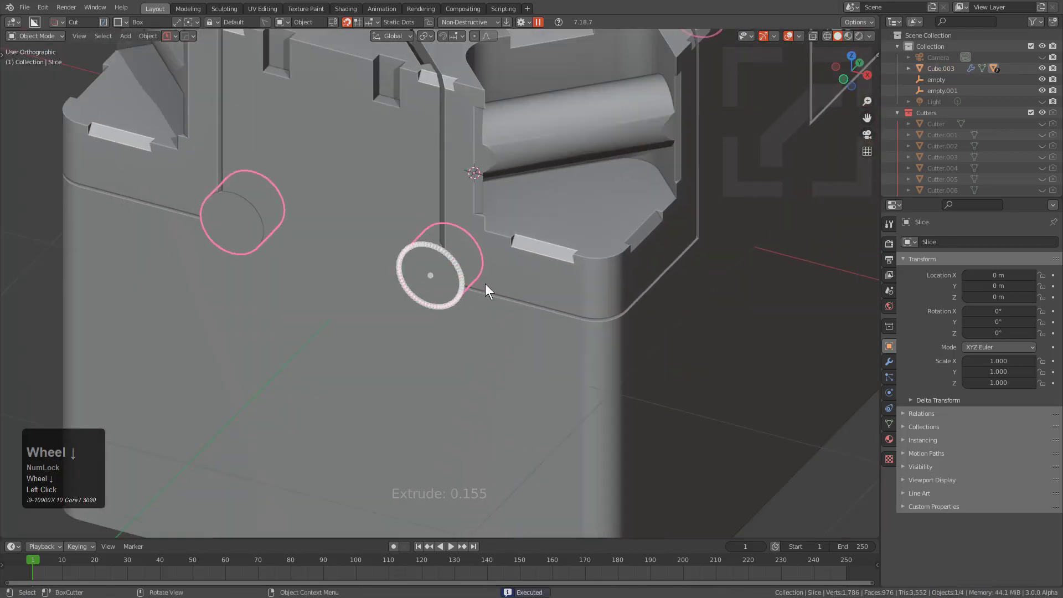
scroll(482, 277, down, 1)
middle_drag(484, 283, 523, 304)
scroll(542, 290, down, 1)
scroll(547, 287, up, 1)
scroll(523, 304, up, 3)
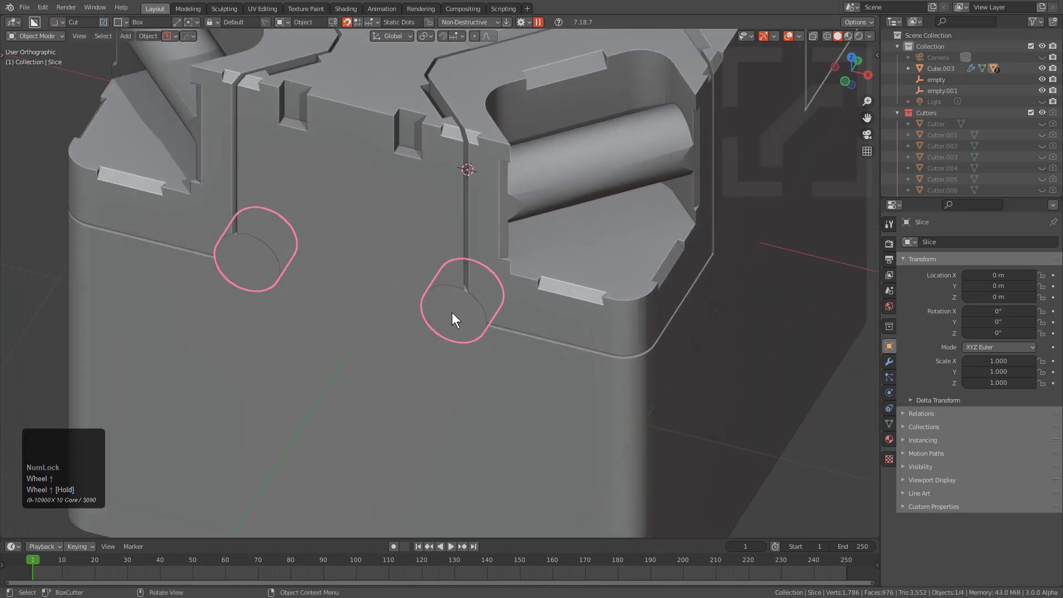
scroll(481, 315, up, 1)
key(ctrl)
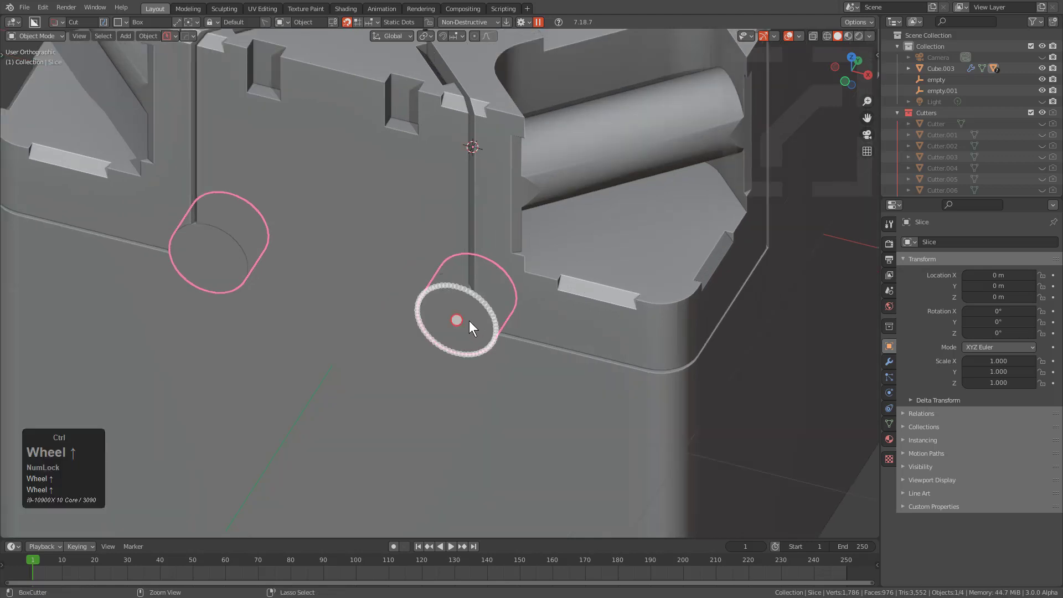
middle_drag(483, 314, 490, 297)
scroll(490, 297, up, 5)
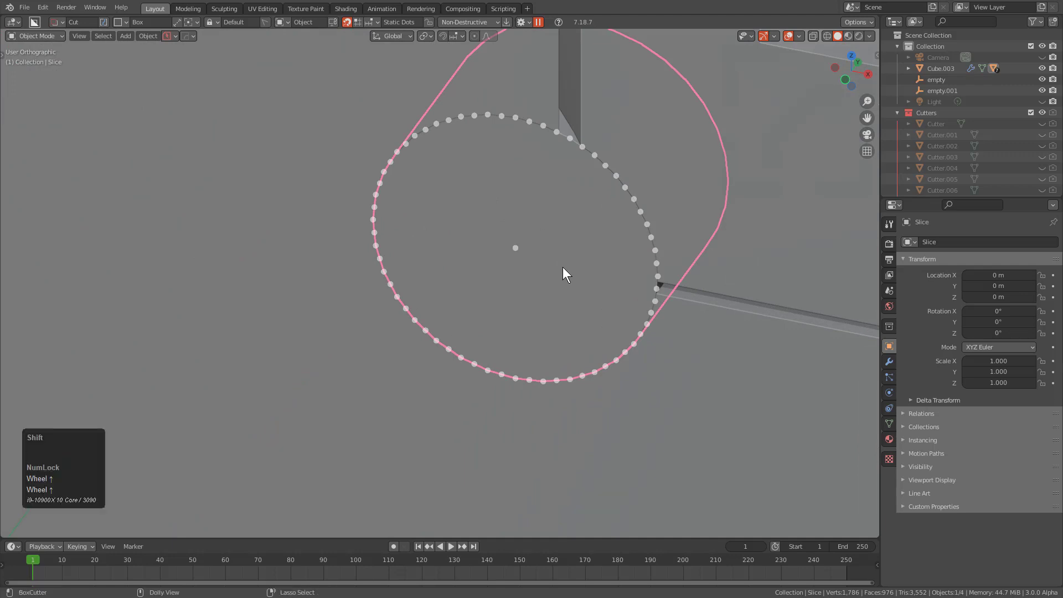
Raise and lower the density of the static snap dots around the cylinder's face, ending with widely spaced dots.
shift+scroll(563, 268, up, 2)
shift+scroll(562, 266, down, 2)
shift+scroll(562, 266, up, 2)
shift+scroll(562, 267, down, 2)
shift+scroll(563, 267, up, 2)
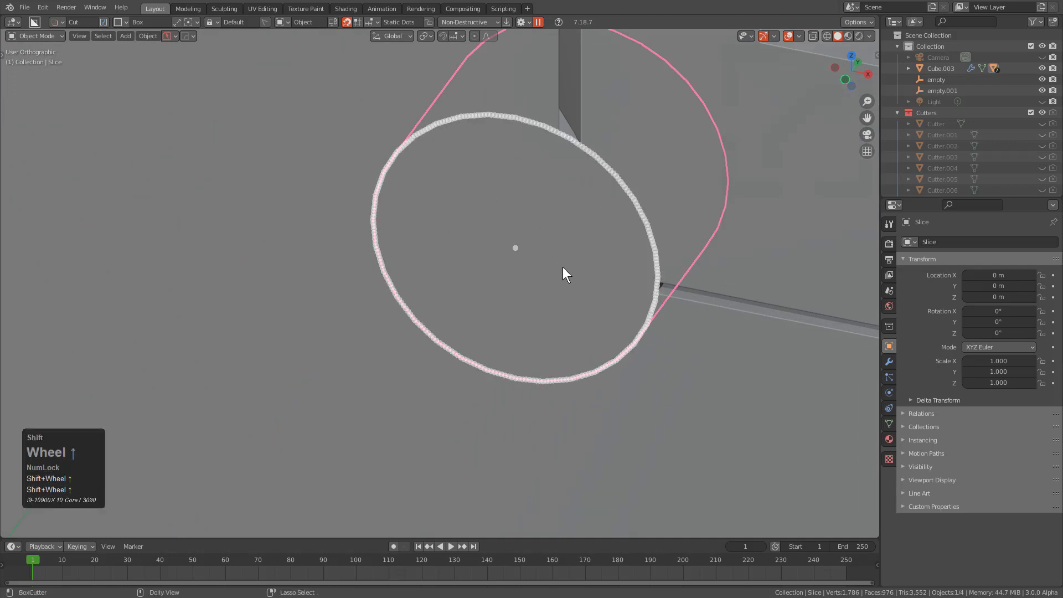
shift+scroll(562, 267, down, 2)
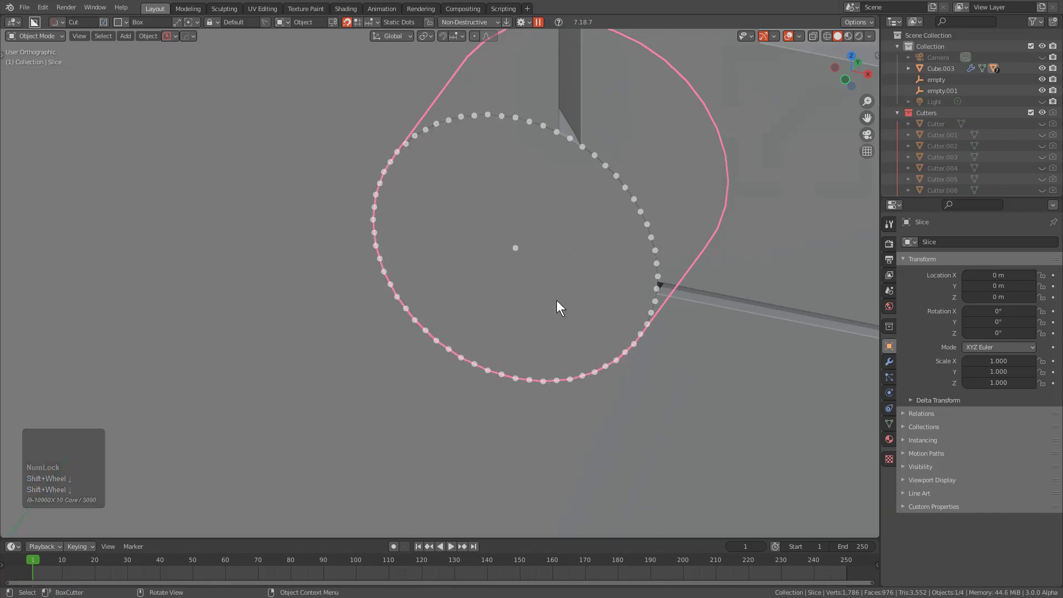
shift+scroll(567, 259, up, 2)
shift+scroll(568, 259, down, 2)
shift+scroll(567, 259, up, 2)
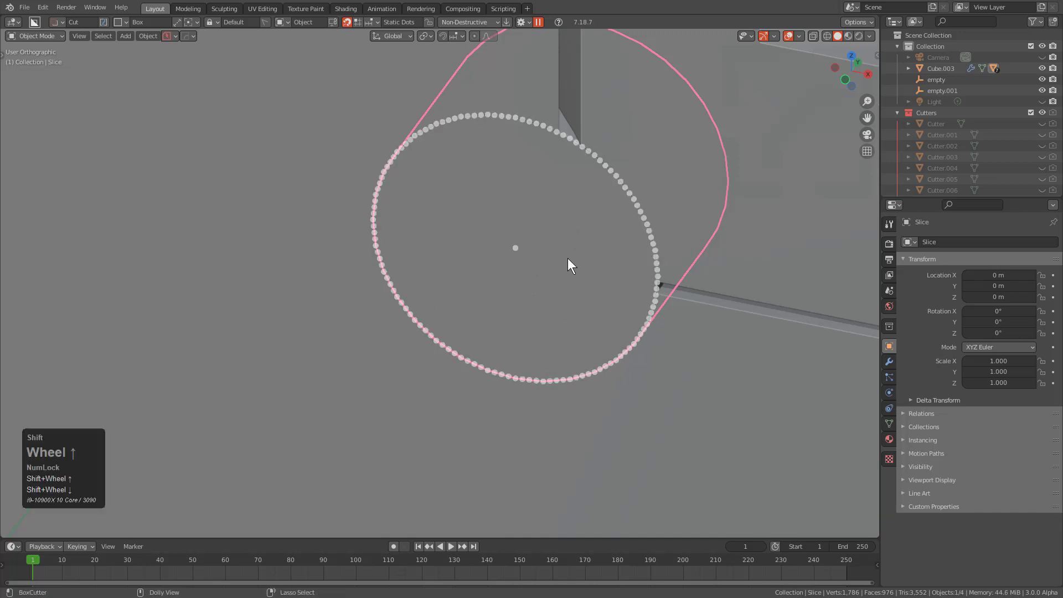
shift+scroll(567, 258, down, 2)
shift+scroll(568, 259, up, 3)
shift+scroll(568, 259, down, 3)
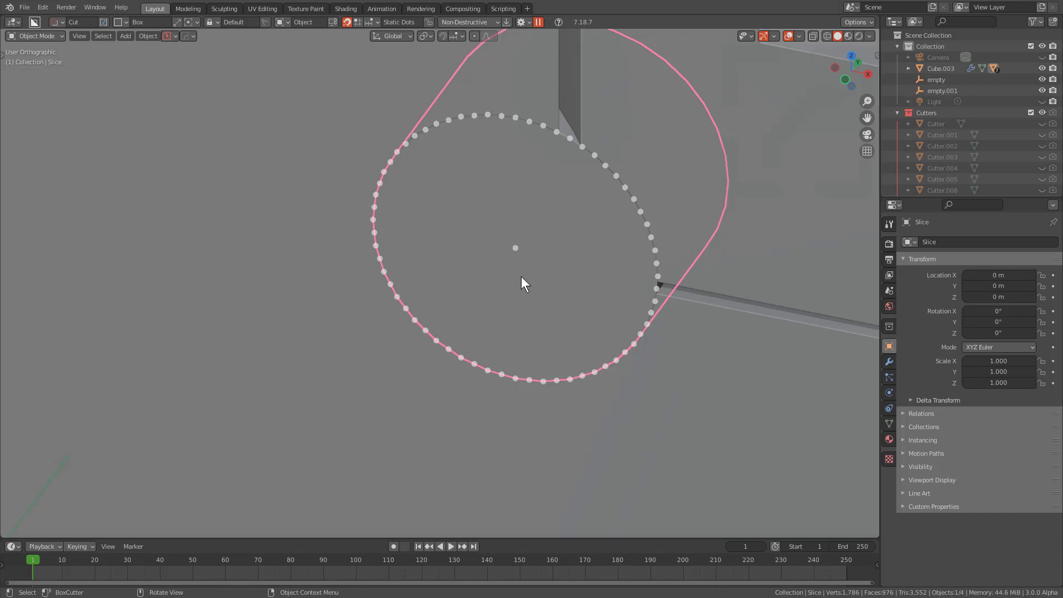
Cut a circle with a bevel of about 0.075 centred on the cylinder's face, plus a smaller circle about 0.146 deep inside it.
key(d)
click(453, 274)
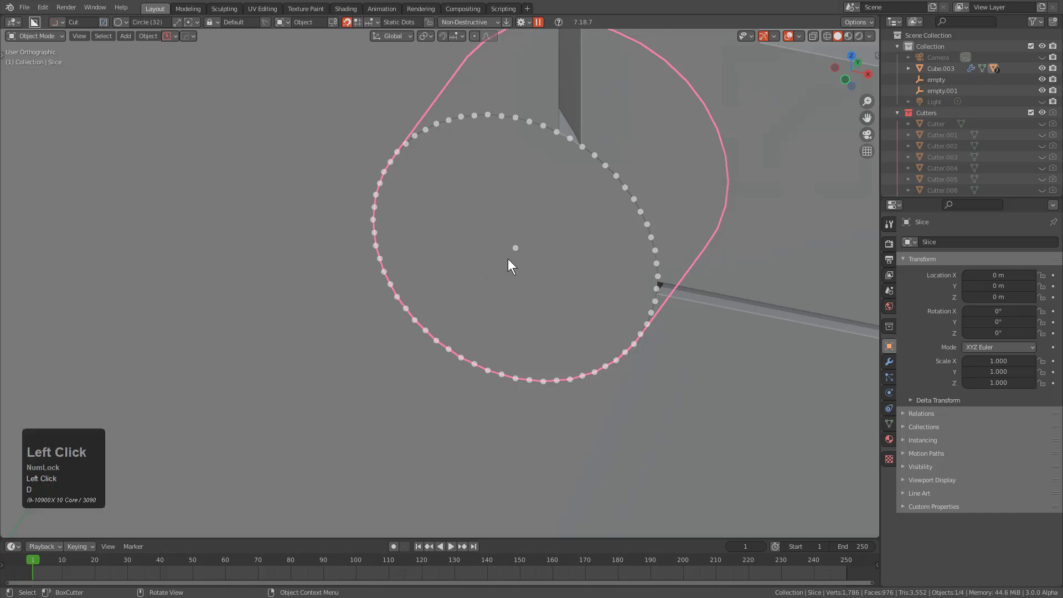
drag(514, 252, 609, 277)
key(b)
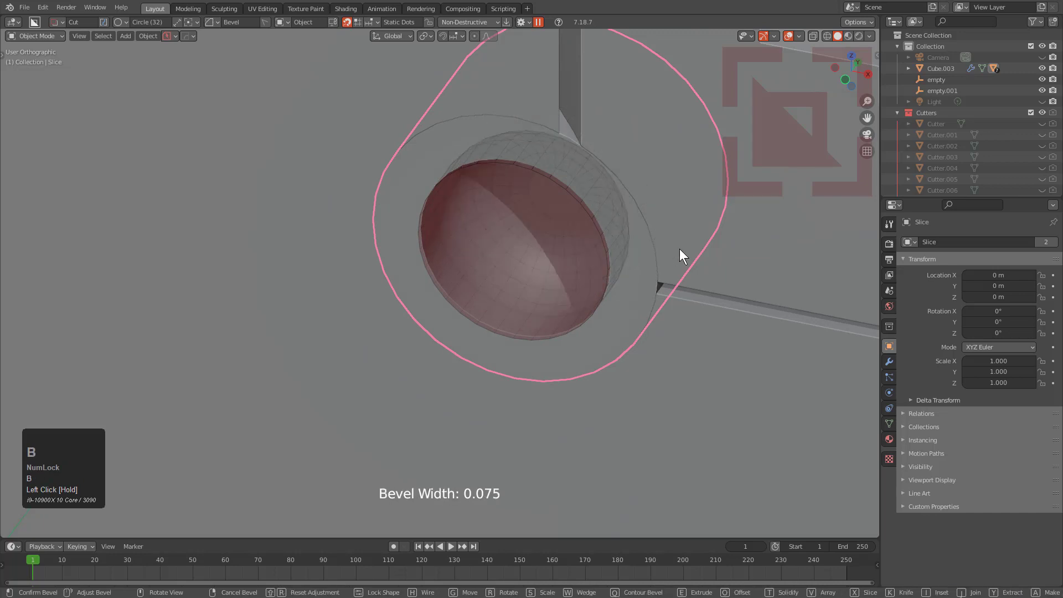
click(492, 223)
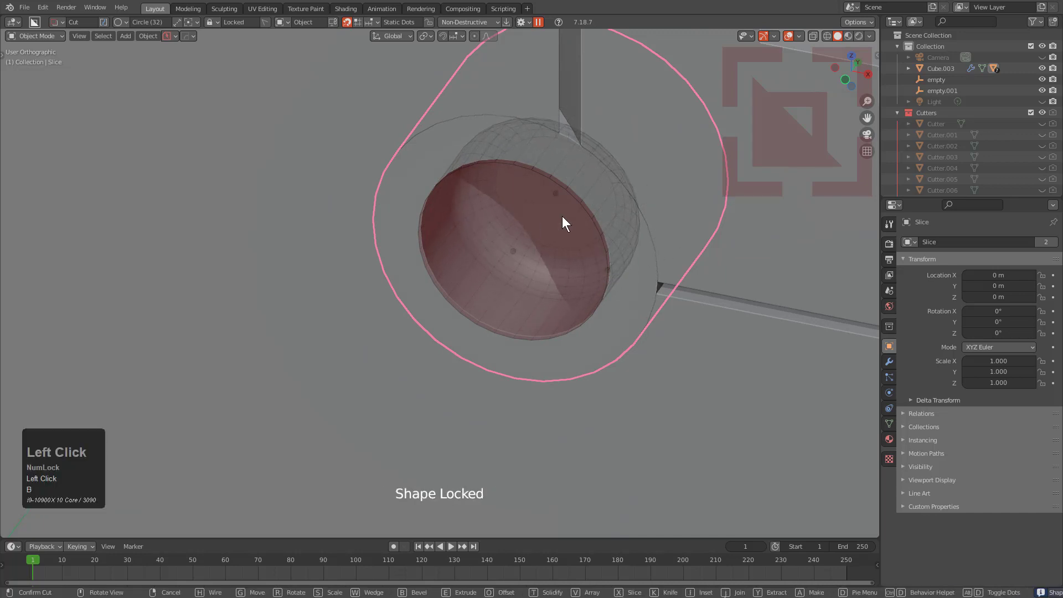
key(space)
mouse_move(513, 250)
mouse_down()
mouse_move(534, 262)
mouse_move(559, 243)
mouse_up()
click(622, 175)
Cut three box notches around the rim of the cylinder's face with a radial array, adjusting the array distance and box size.
key(d)
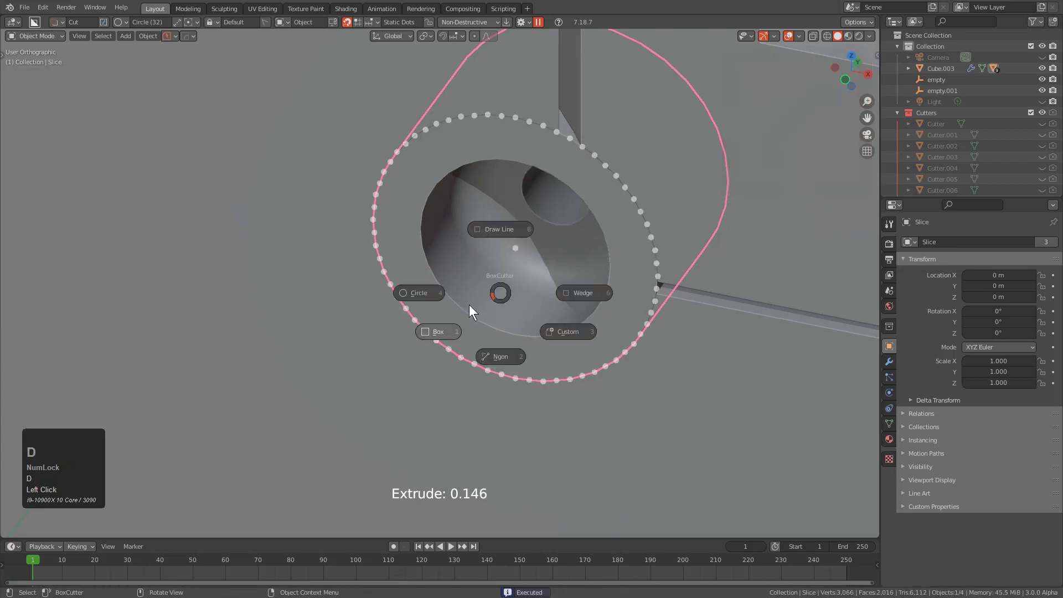
click(434, 330)
drag(513, 248, 535, 293)
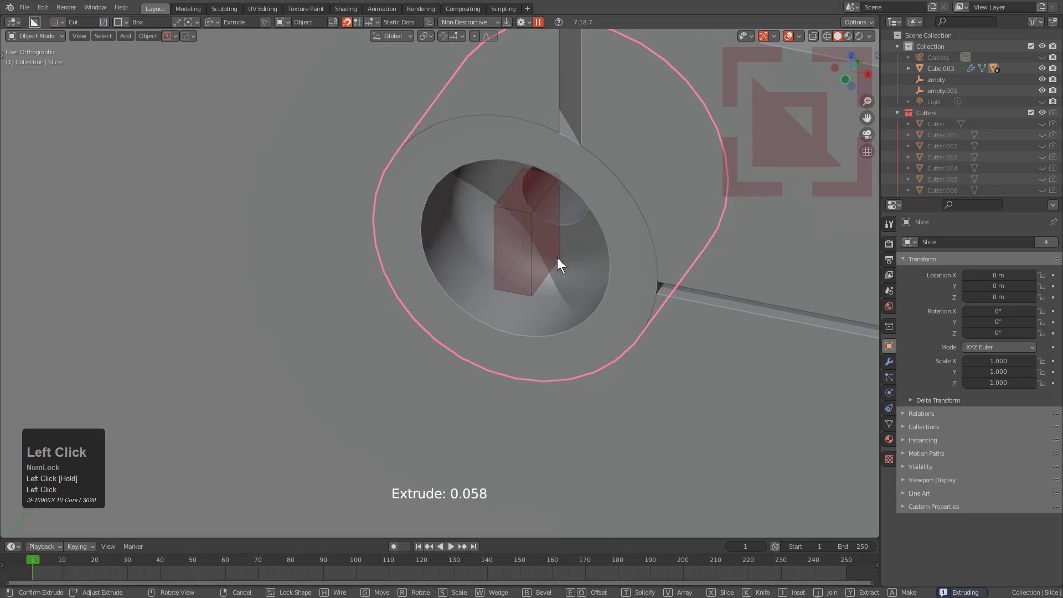
key(v)
key(v)
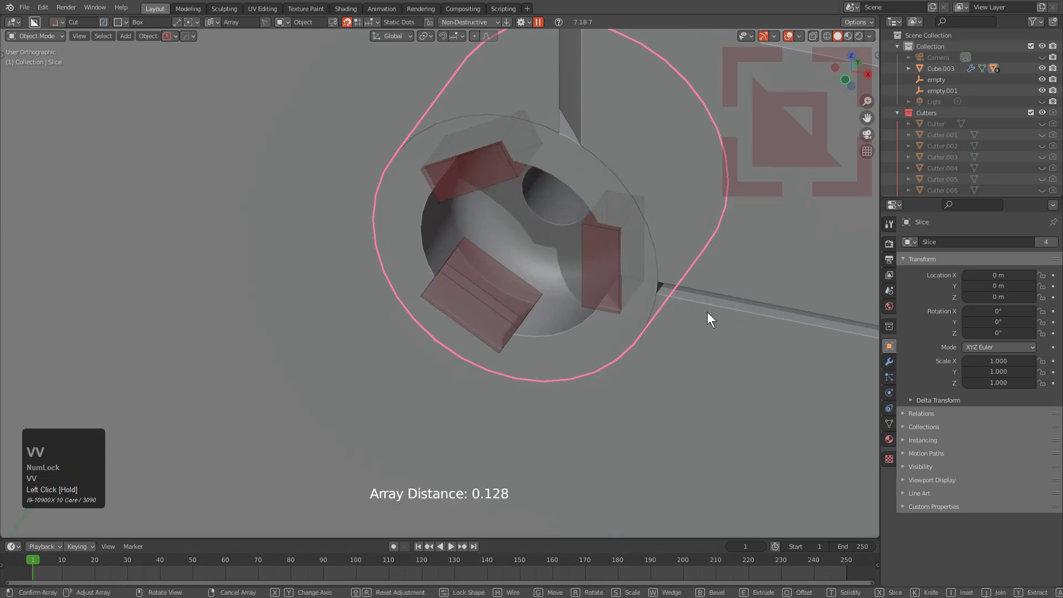
click(787, 345)
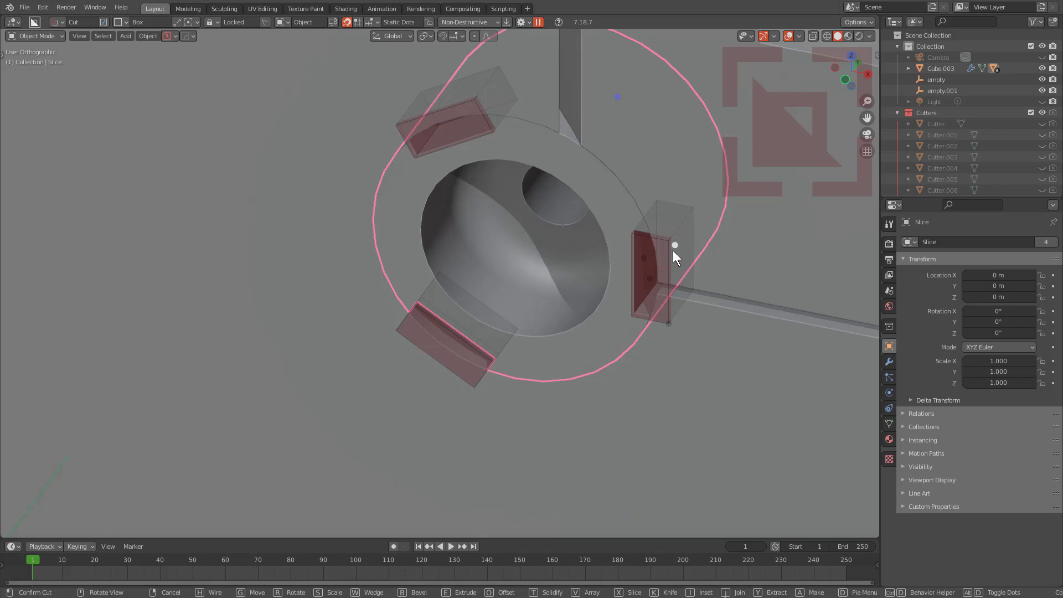
mouse_move(673, 247)
mouse_down()
mouse_move(678, 274)
mouse_move(685, 264)
mouse_up()
mouse_move(670, 319)
mouse_down()
mouse_move(681, 298)
mouse_move(670, 296)
mouse_up()
key(space)
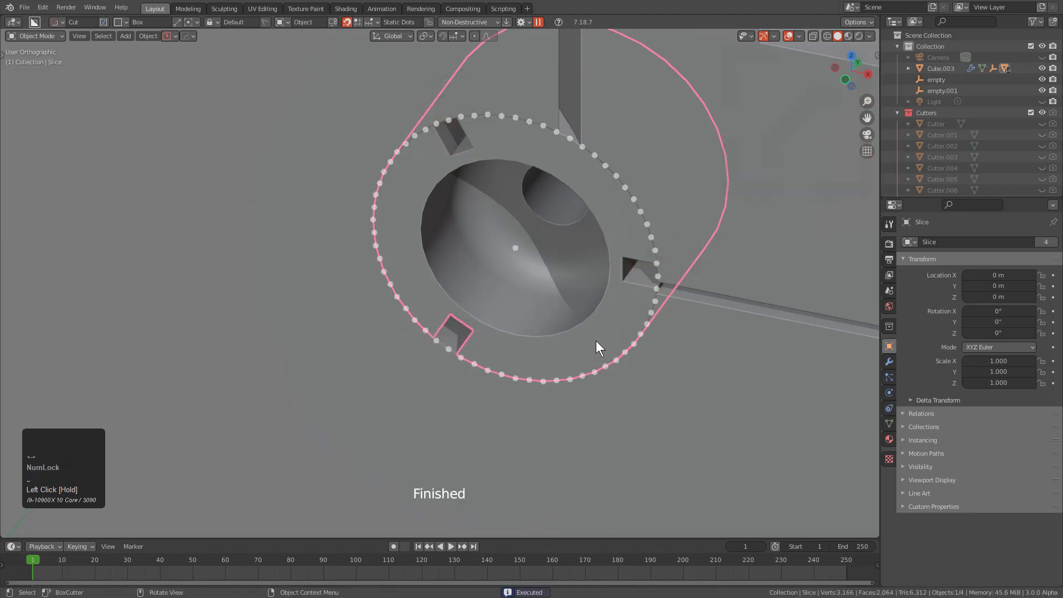
Cut three wider box notches over the existing ones around the rim of the cylinder's face with a radial array.
mouse_move(506, 255)
mouse_down()
mouse_move(544, 290)
mouse_move(553, 277)
mouse_up()
key(v)
key(v)
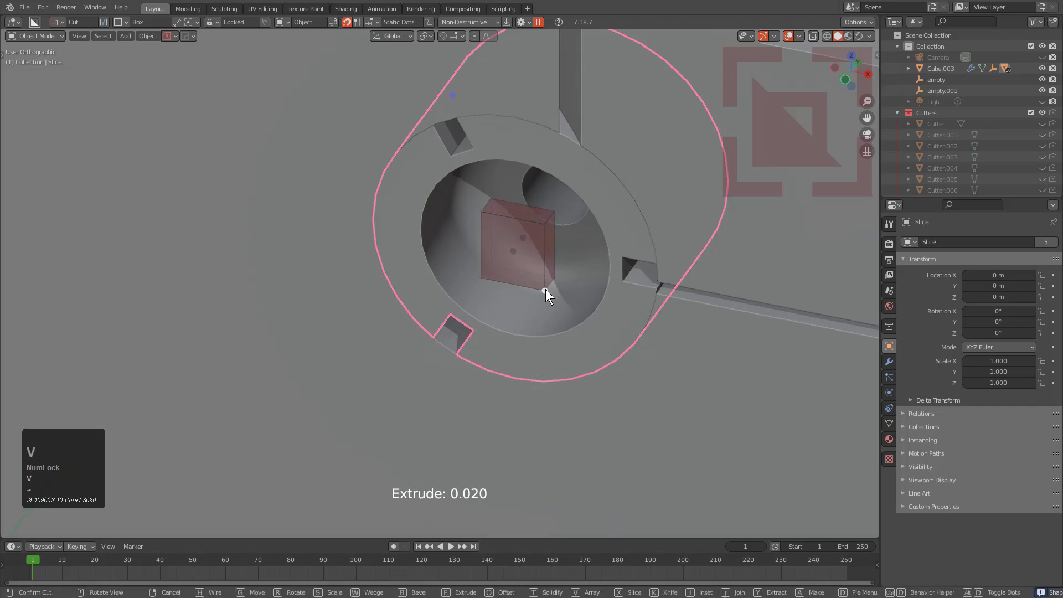
click(805, 359)
drag(692, 318, 686, 324)
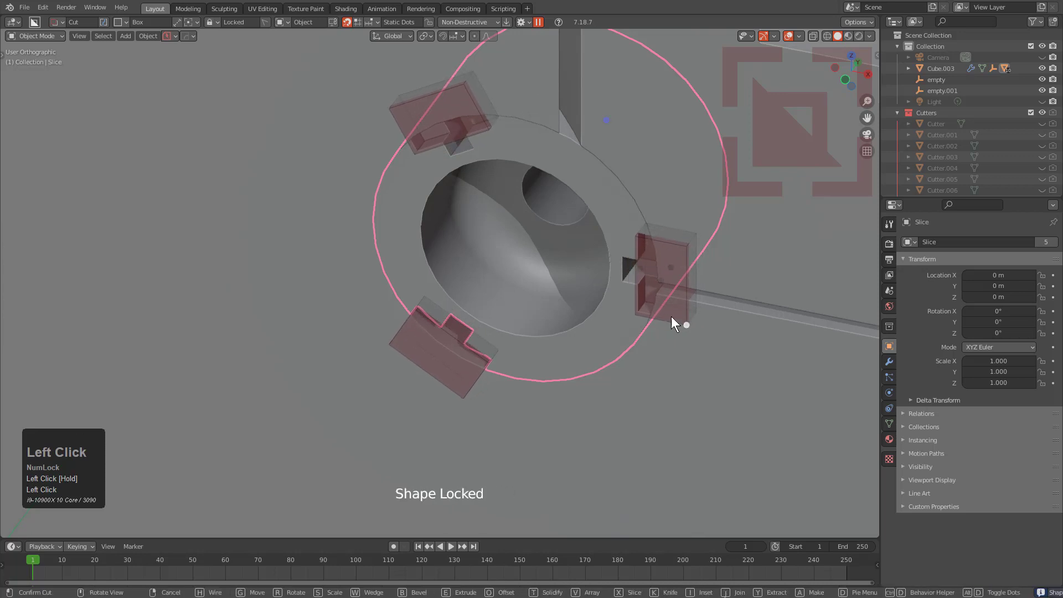
click(533, 151)
scroll(533, 180, down, 3)
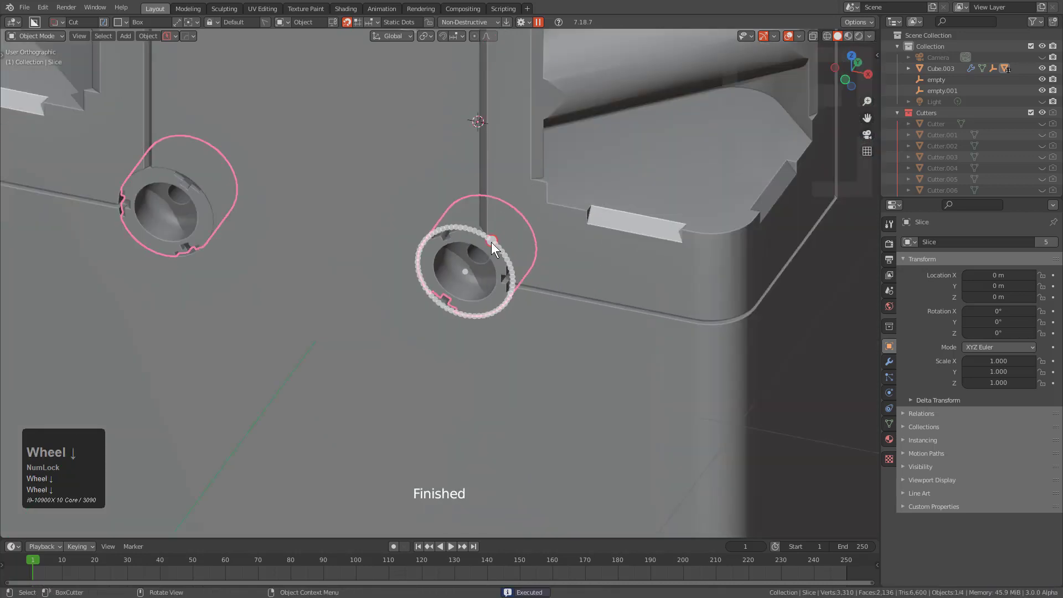
scroll(487, 251, down, 5)
middle_drag(488, 264, 505, 283)
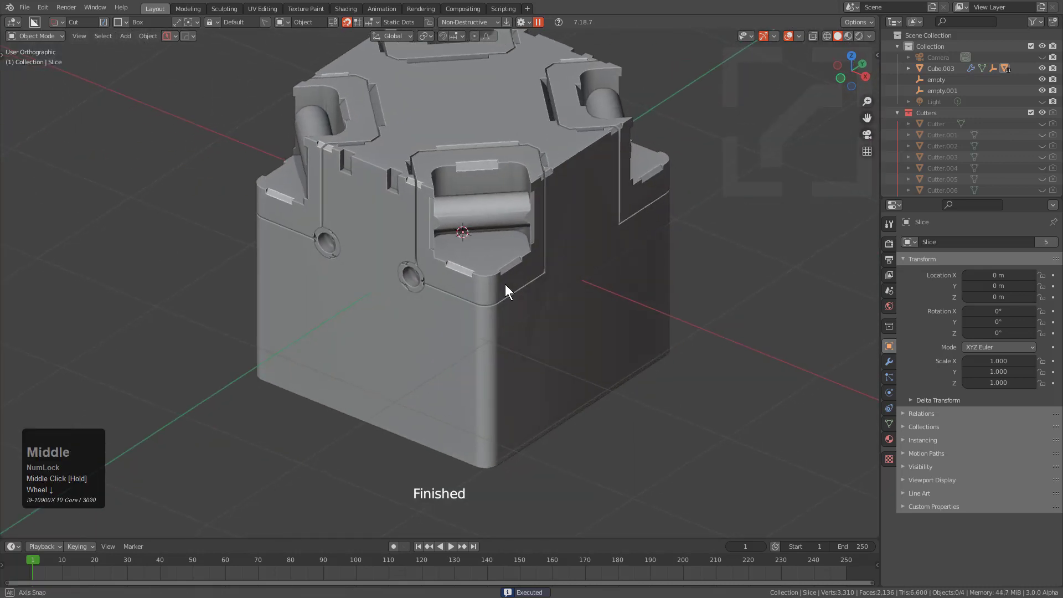
Select the main cube body and scroll through its booleans to bring up the round cutter of the sliced cylinders.
scroll(498, 274, up, 2)
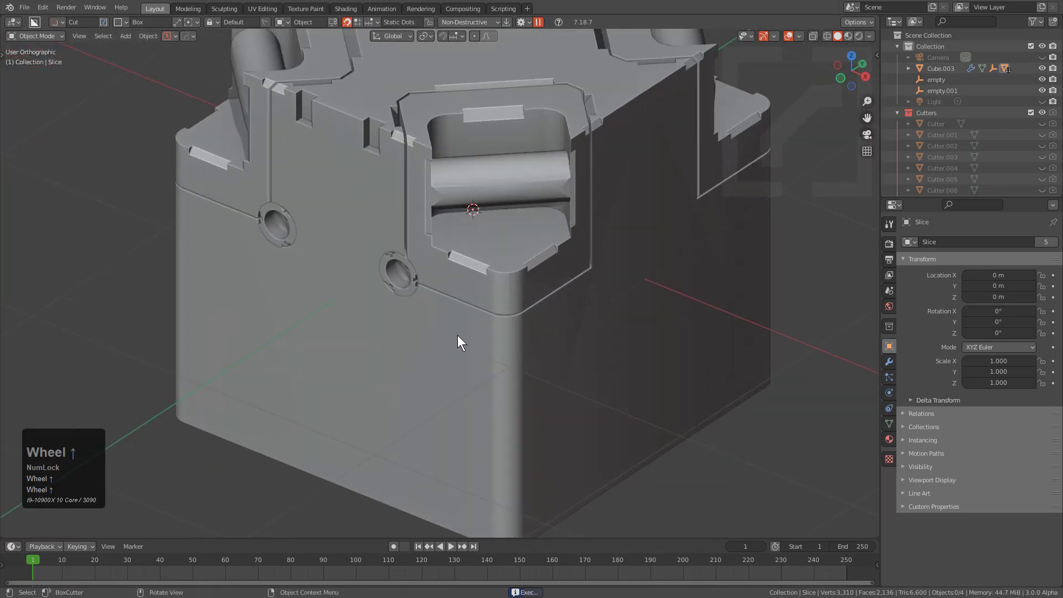
click(478, 350)
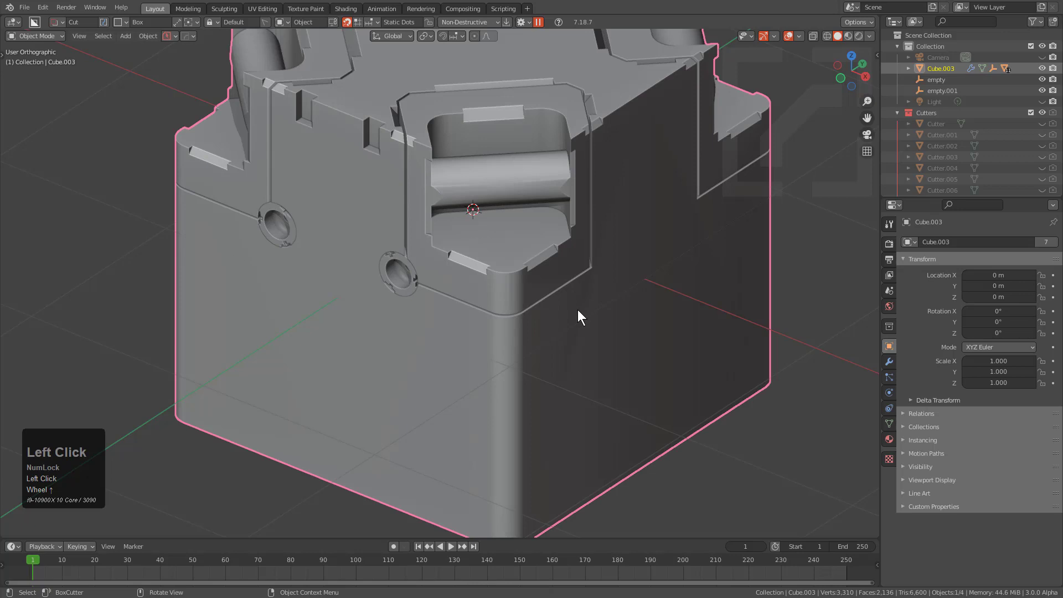
scroll(565, 307, down, 1)
key(q)
click(530, 300)
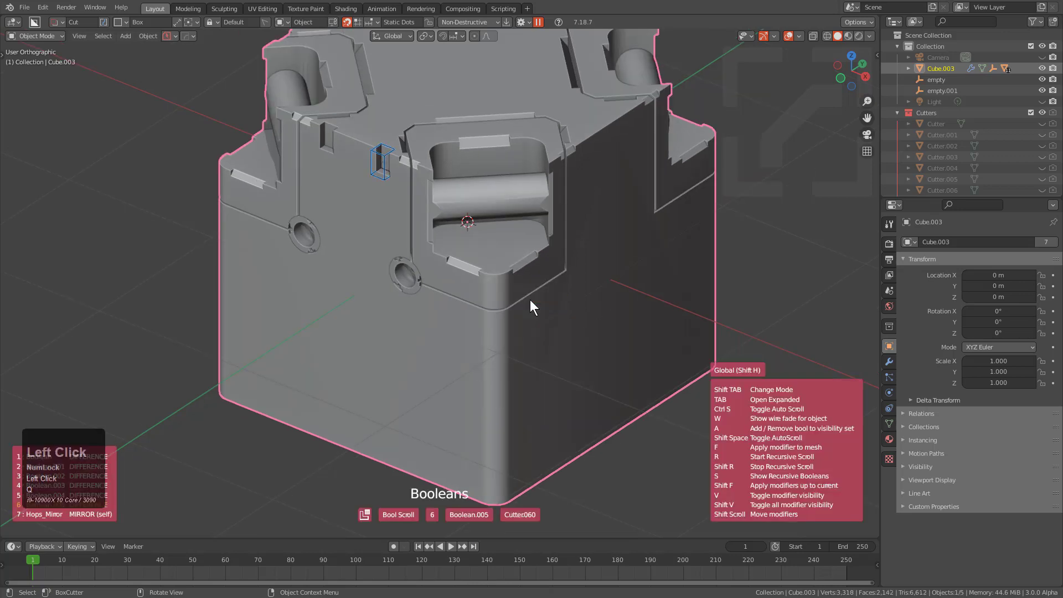
scroll(530, 300, down, 1)
key(alt+z)
middle_drag(529, 300, 499, 281)
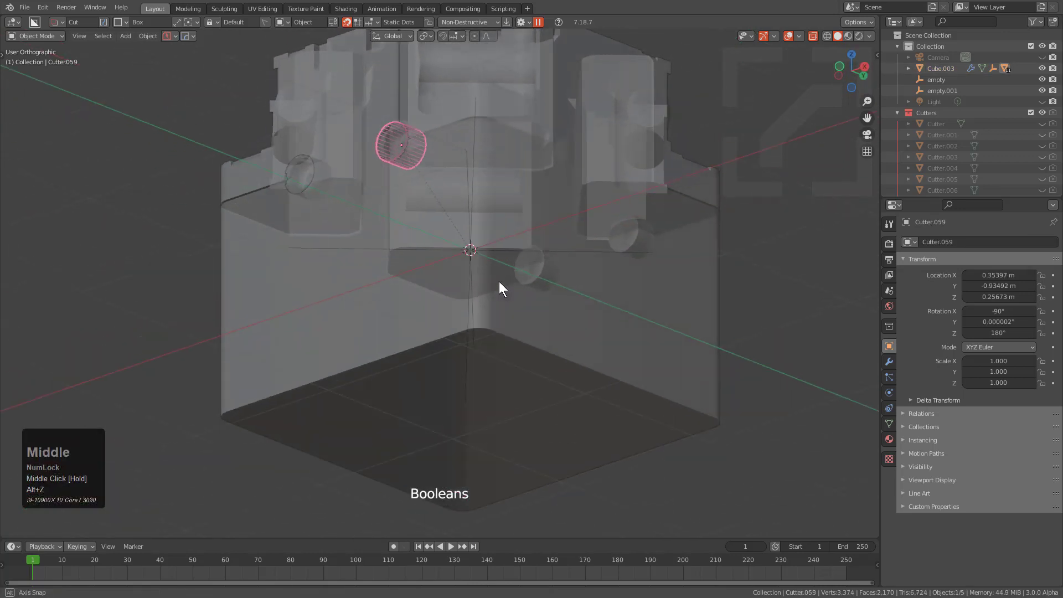
click(466, 379)
Isolate the round cutter and empty.001 in local view and select both.
click(468, 379)
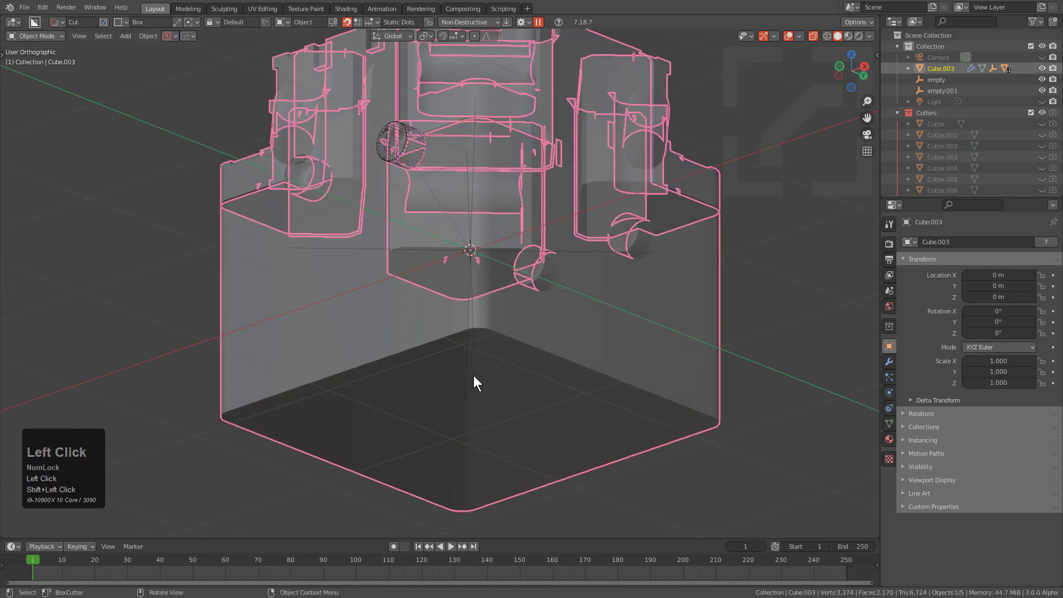
click(470, 378)
click(468, 377)
key(alt+z)
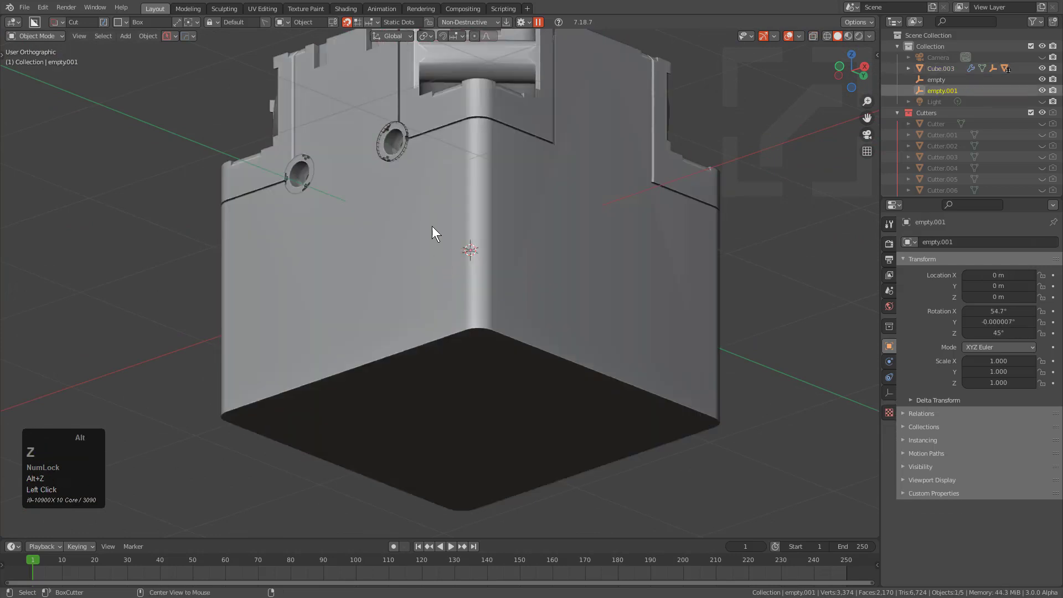
click(403, 153)
key(KP_Divide)
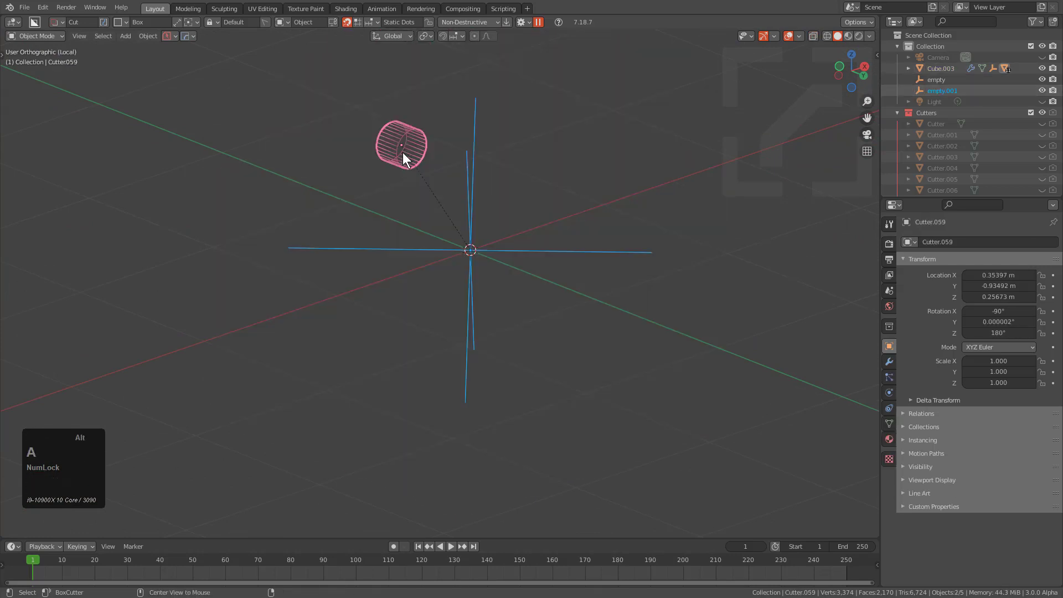
click(406, 144)
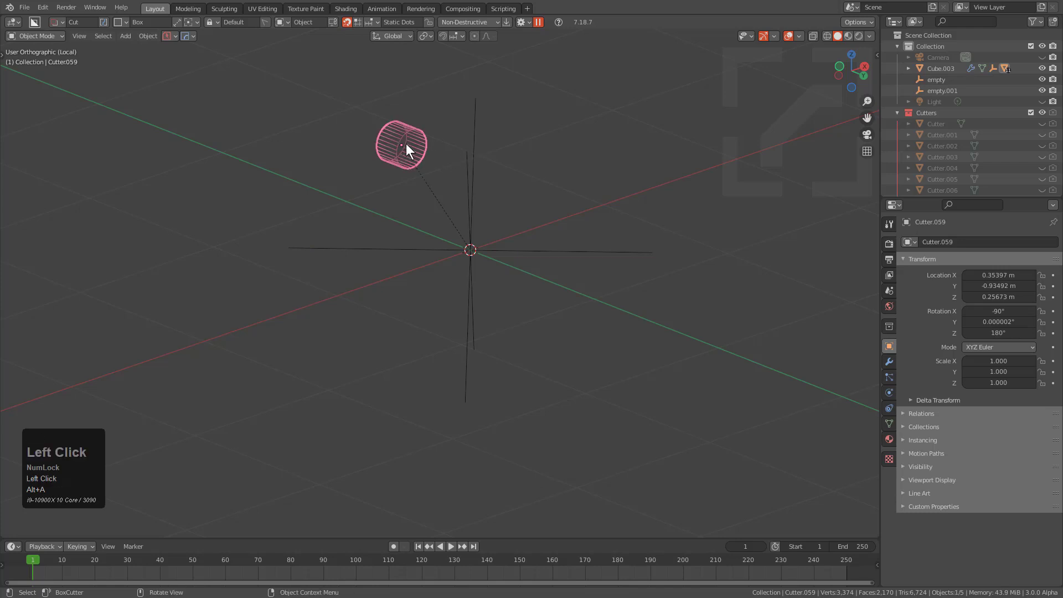
click(407, 144)
click(410, 141)
shift+click(475, 139)
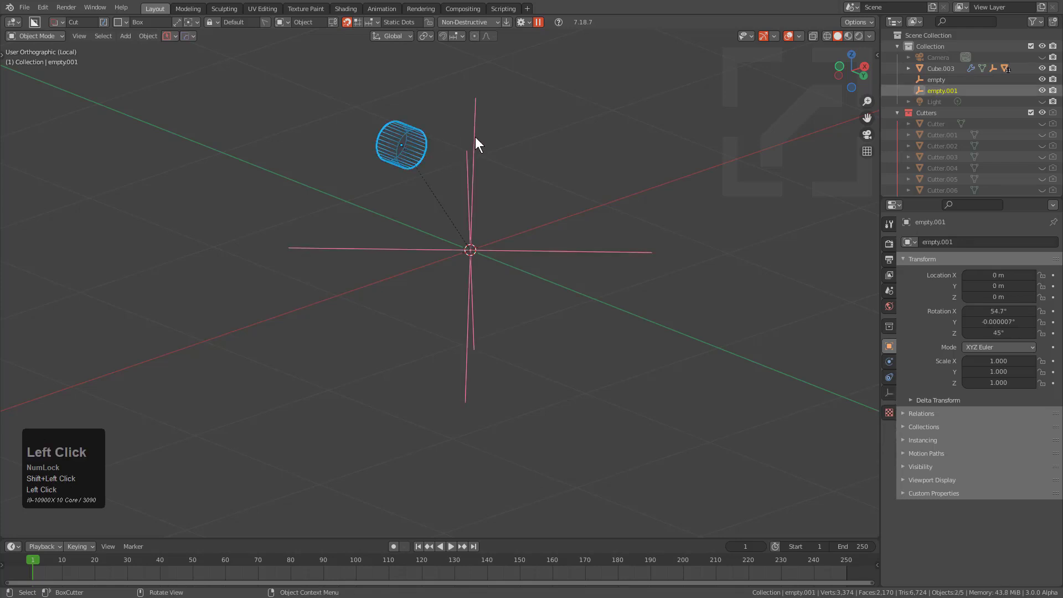
Try to mirror the round cutter across -X with empty.001 also selected, leave local view and undo the mirror.
middle_drag(475, 138, 486, 201)
key(alt+x)
key(x)
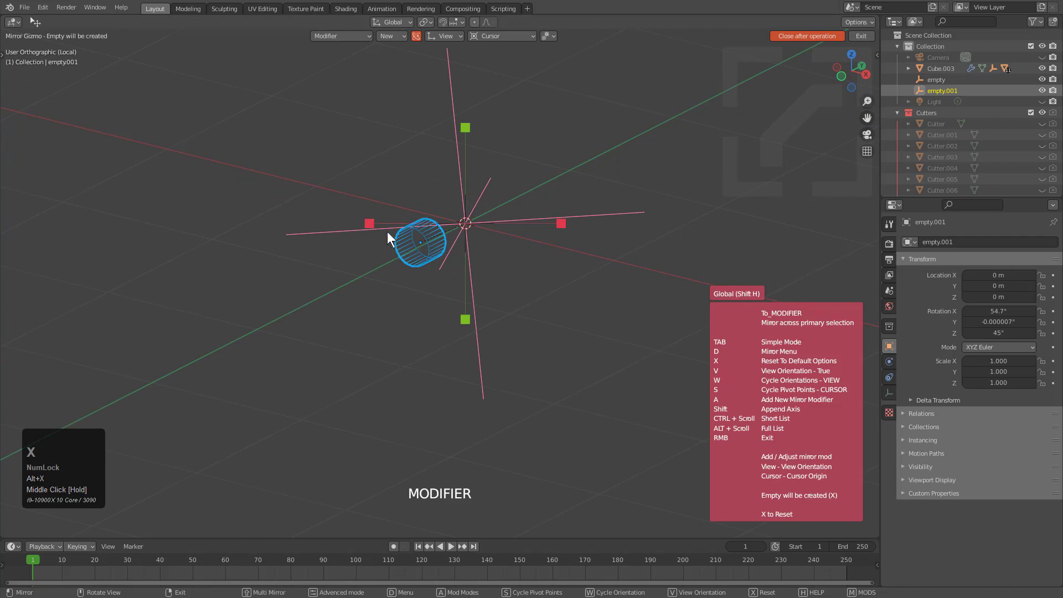
click(373, 223)
key(KP_Divide)
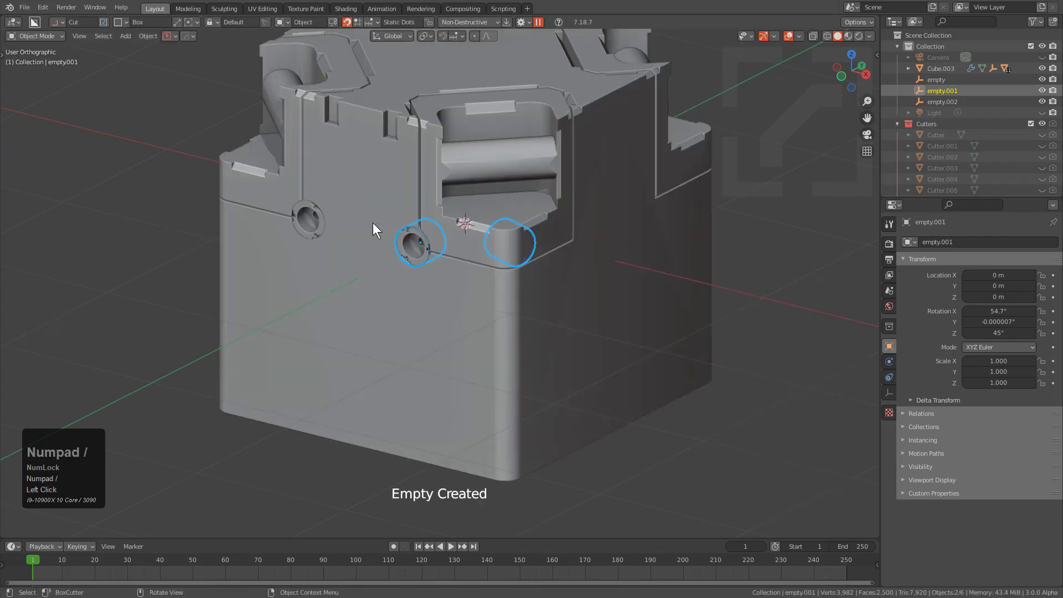
scroll(381, 225, up, 2)
middle_drag(469, 257, 471, 360)
key(alt+z)
key(ctrl+z)
scroll(470, 368, down, 1)
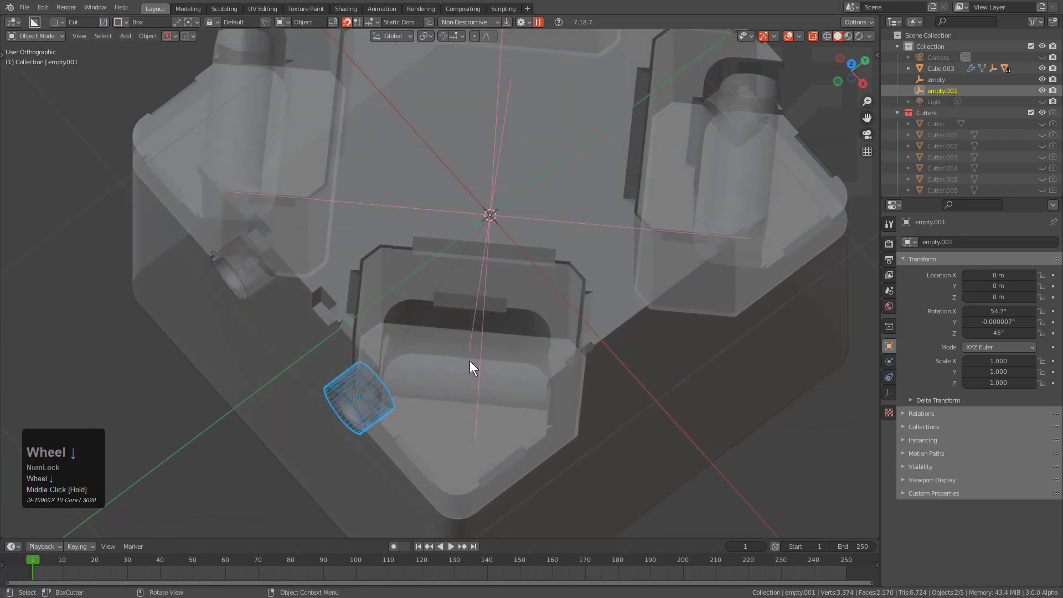
Select only the round cutter and mirror it across -X to the other side of the corner, pivoting on the cursor.
middle_drag(469, 361, 481, 330)
key(alt+z)
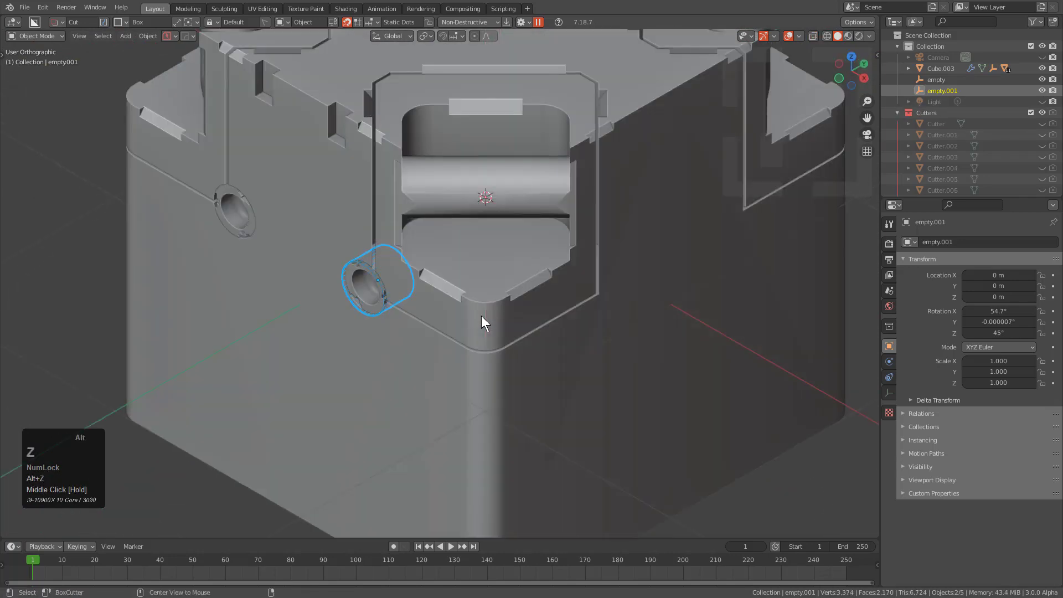
key(alt+a)
click(381, 287)
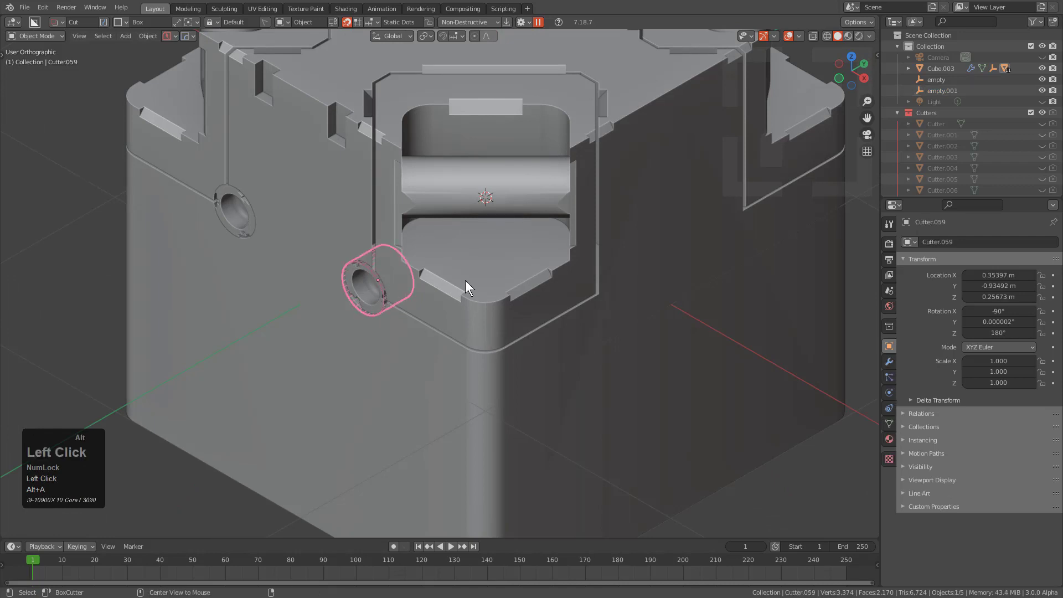
key(alt+x)
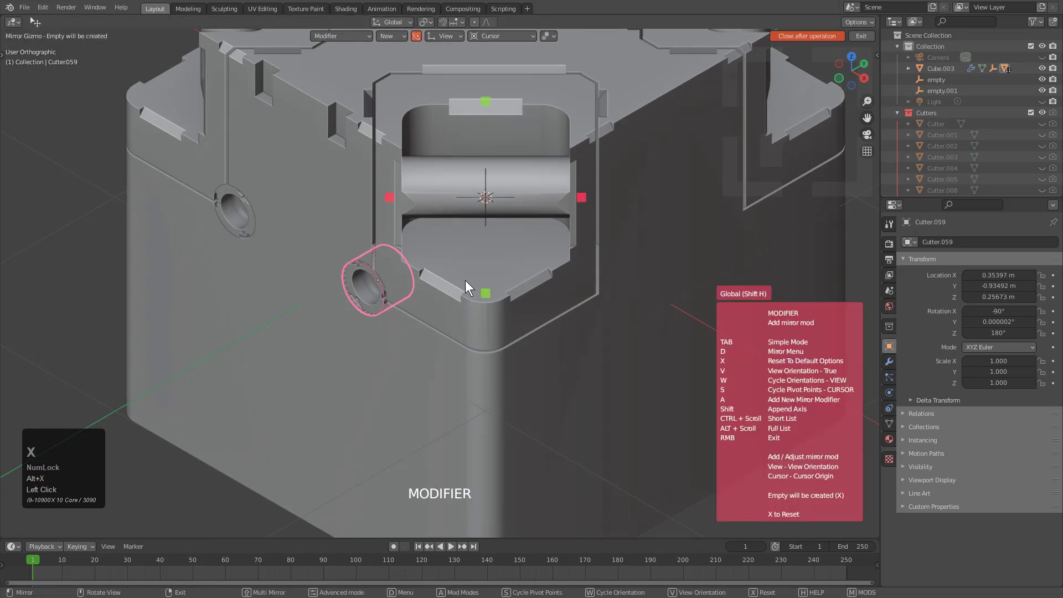
key(v)
click(390, 198)
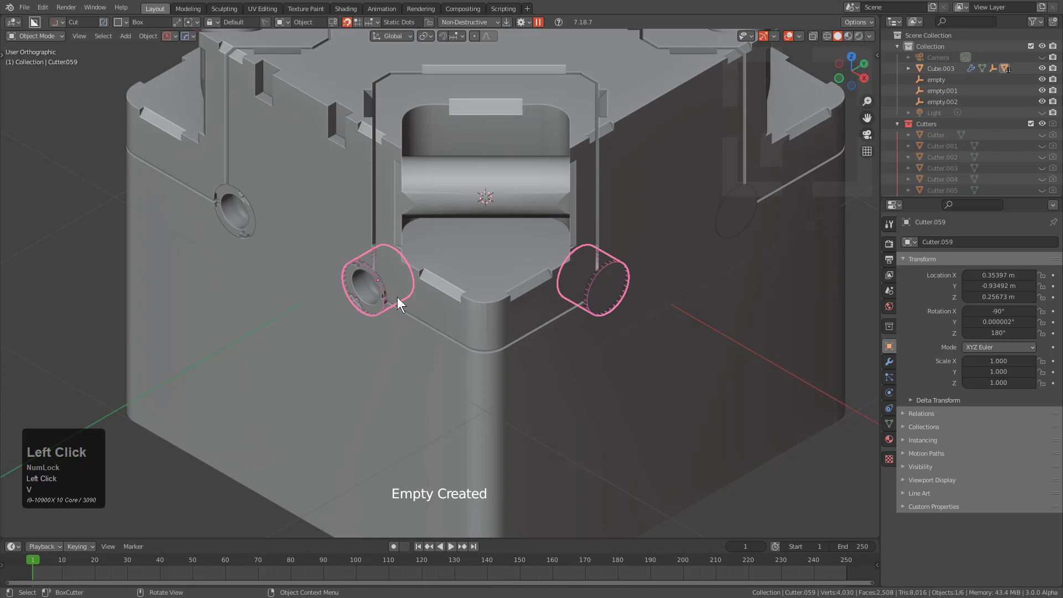
Select the sliced cylinders and add a new mirror modifier across -X, pivoting on the cursor with view orientation.
click(364, 298)
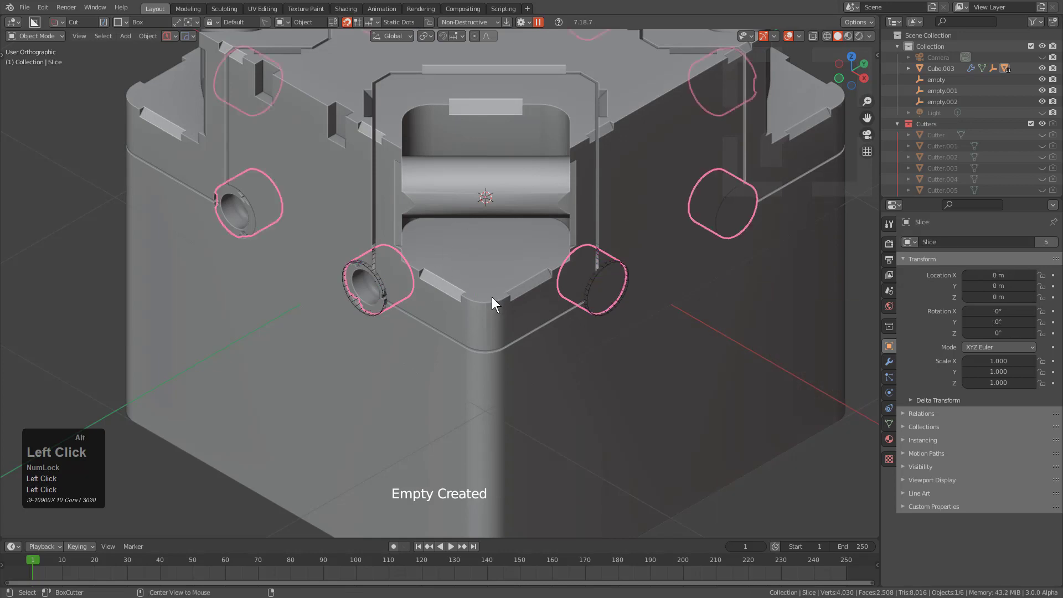
scroll(461, 292, down, 2)
scroll(460, 291, up, 1)
key(alt+x)
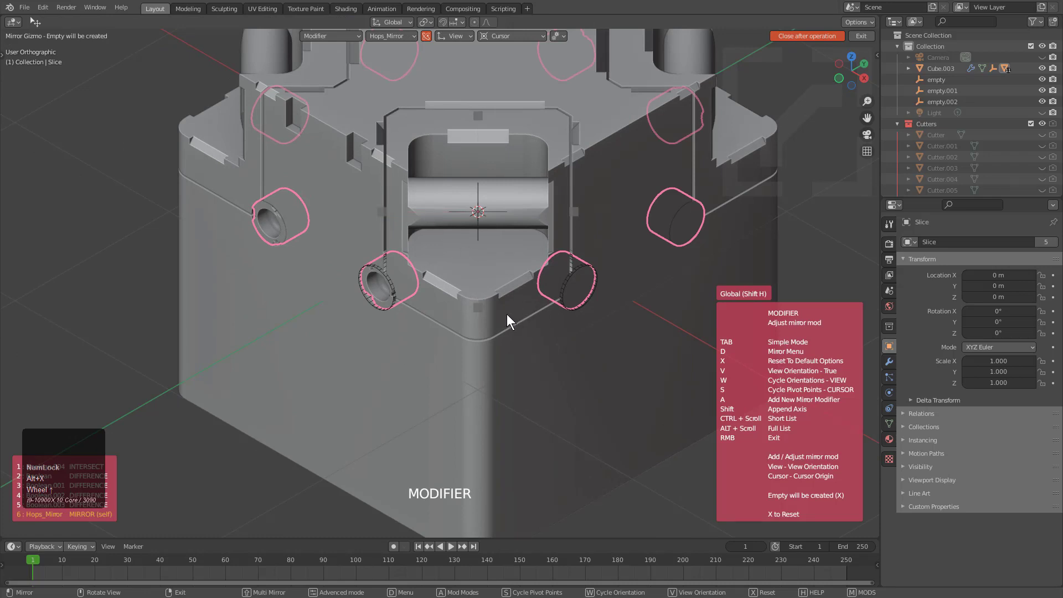
key(a)
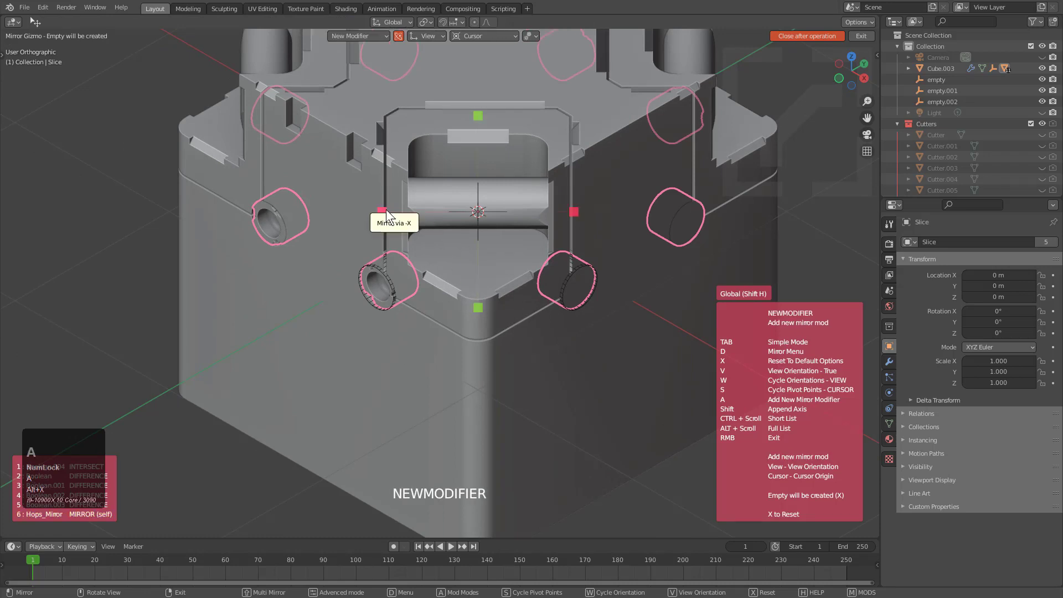
click(386, 209)
key(alt+a)
scroll(437, 264, down, 1)
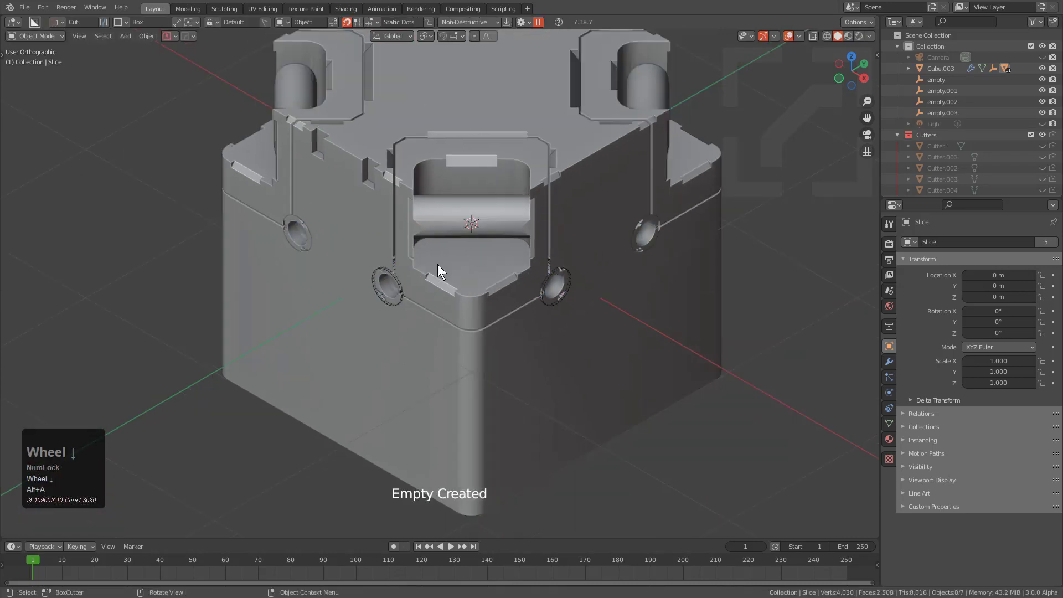
Reorder the sliced cylinders' modifiers so that Hops_Mirror.001 sits above Hops_Mirror, and check the cylinders around the cube.
middle_drag(438, 264, 400, 142)
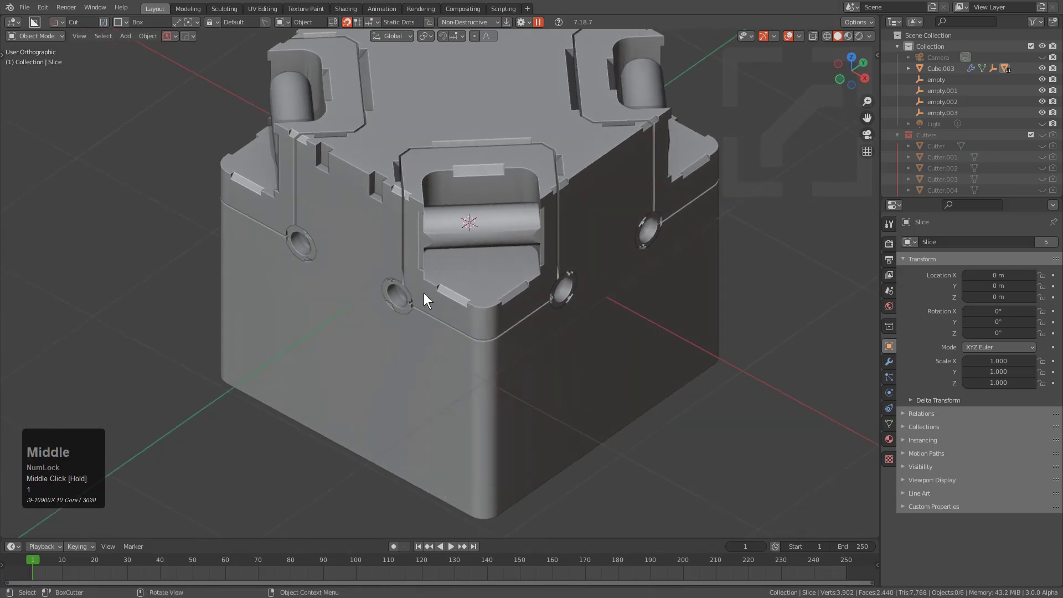
middle_drag(424, 295, 605, 264)
middle_drag(630, 325, 598, 291)
click(415, 271)
click(889, 363)
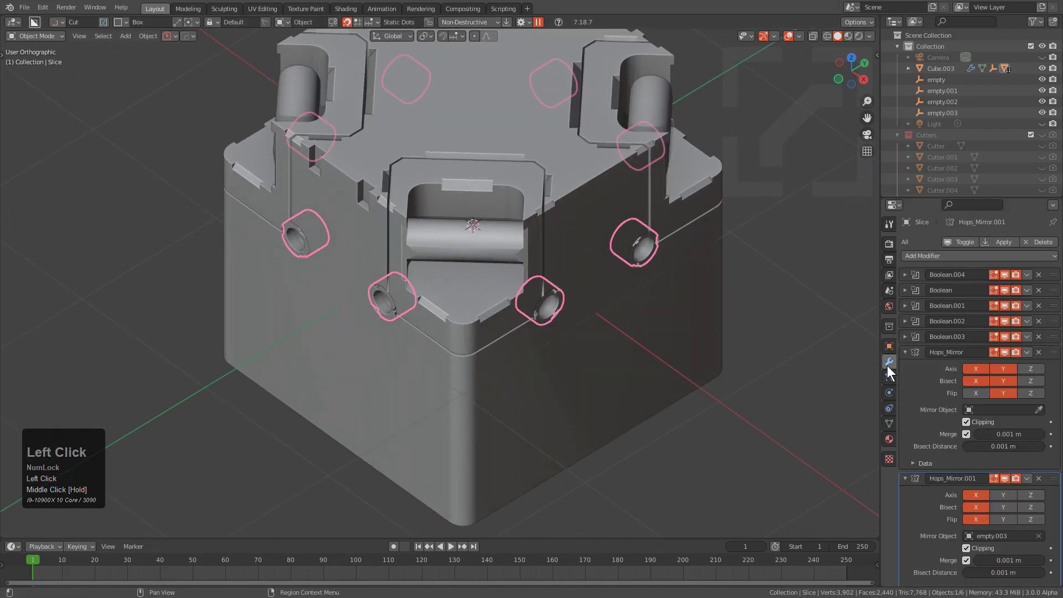
click(905, 352)
click(903, 368)
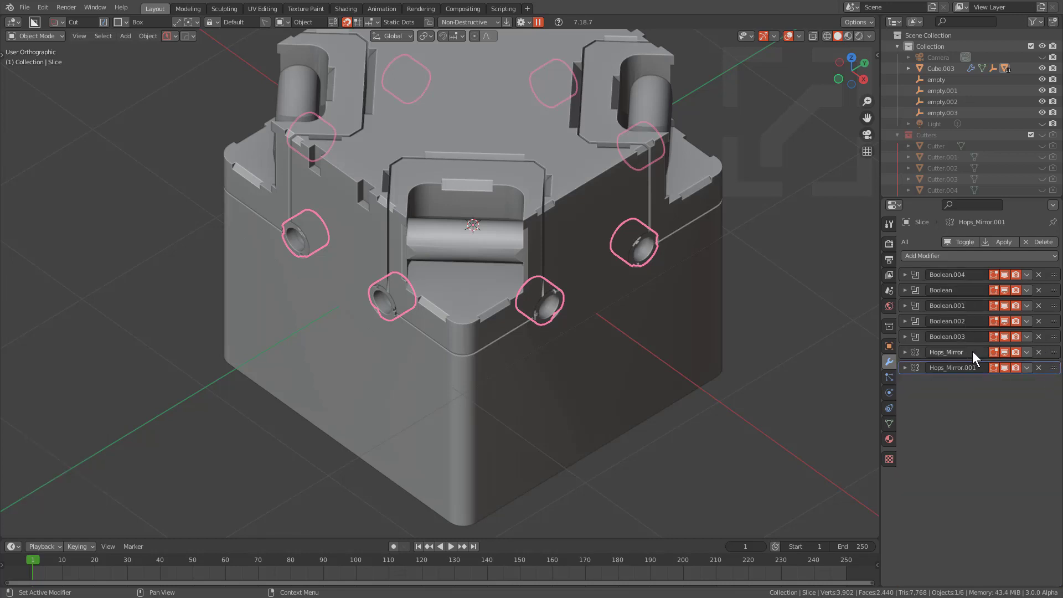
drag(1053, 367, 1053, 352)
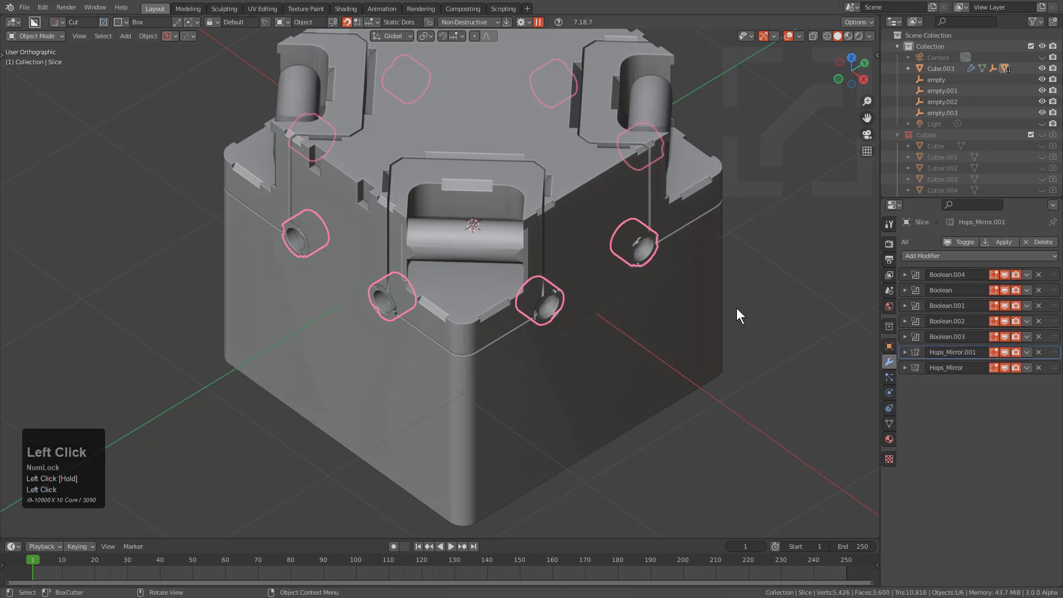
middle_drag(734, 307, 840, 305)
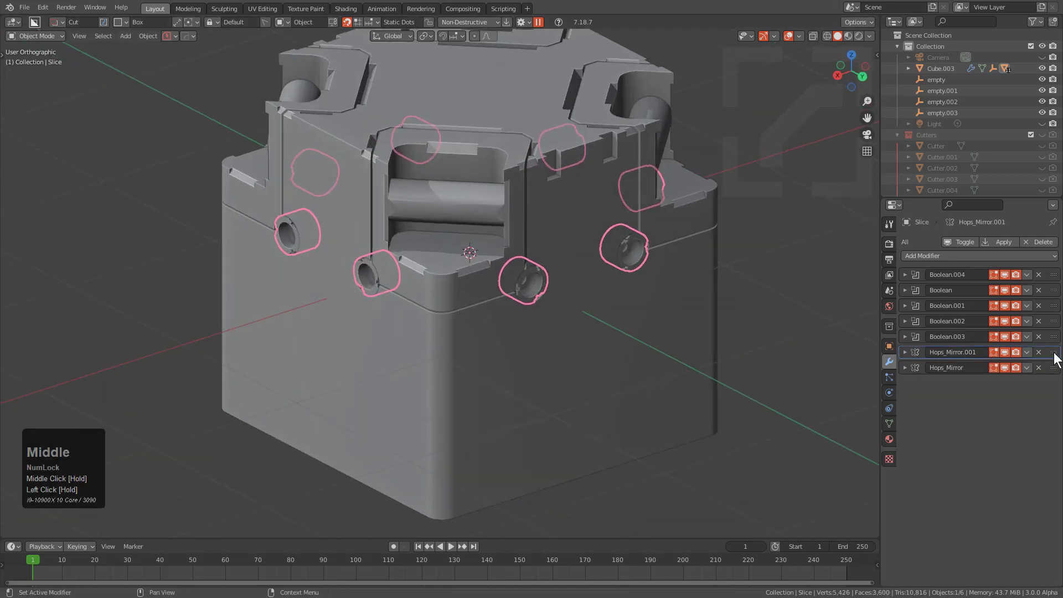
mouse_move(1053, 352)
mouse_down()
mouse_move(1056, 380)
mouse_move(1053, 352)
mouse_up()
middle_drag(420, 261, 544, 297)
key(alt+a)
scroll(499, 266, down, 1)
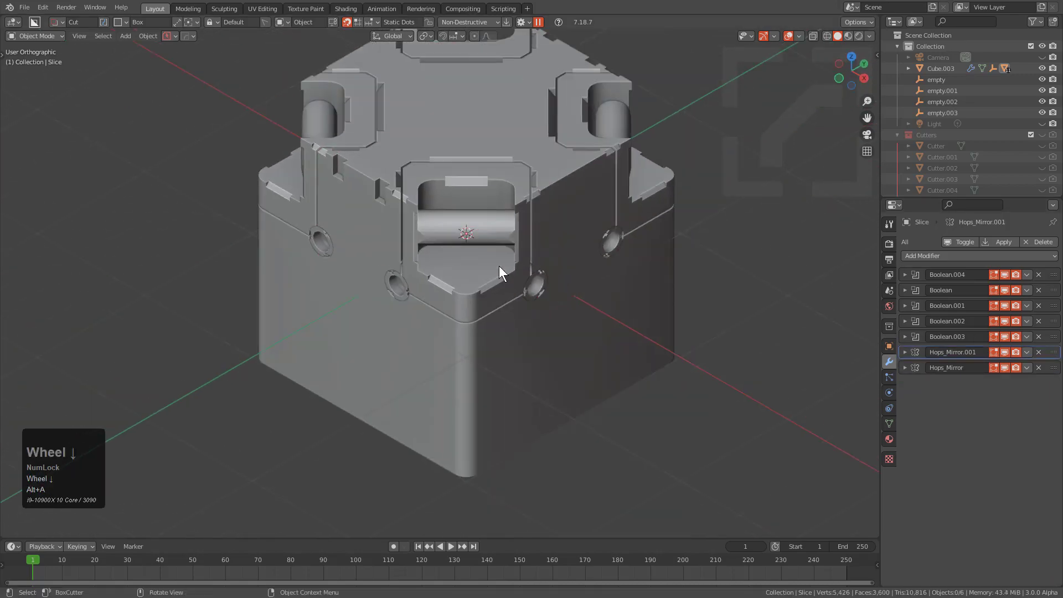
Select the main cube body and try drawing a box of about 0.194 by 0.112 on the edge beside the corner recess.
mouse_move(464, 247)
middle_down()
mouse_move(451, 268)
mouse_move(456, 252)
middle_up()
scroll(456, 253, up, 2)
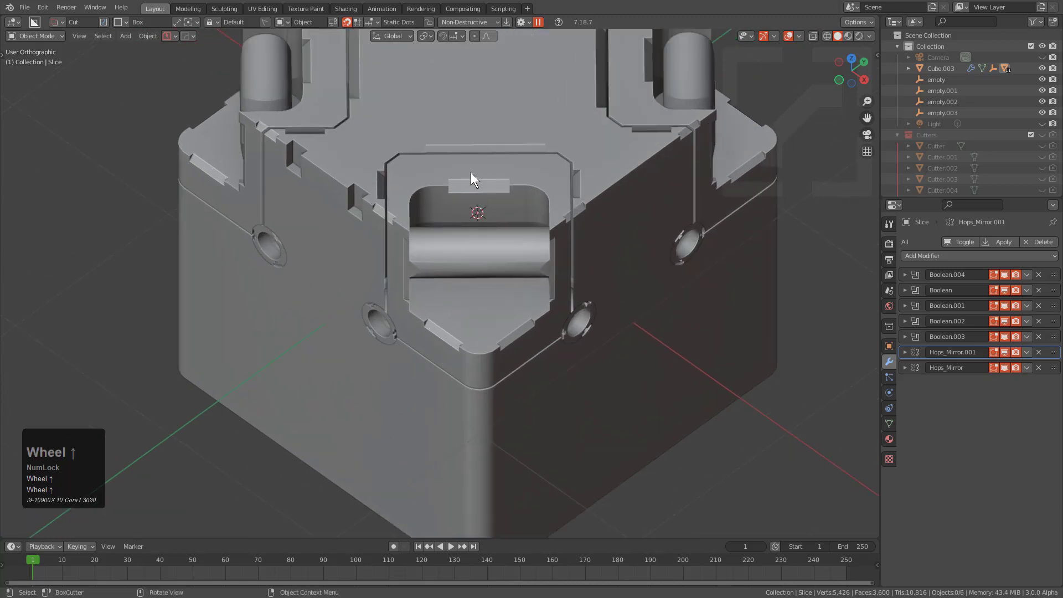
click(471, 174)
scroll(474, 204, down, 3)
scroll(474, 203, up, 2)
scroll(473, 217, down, 1)
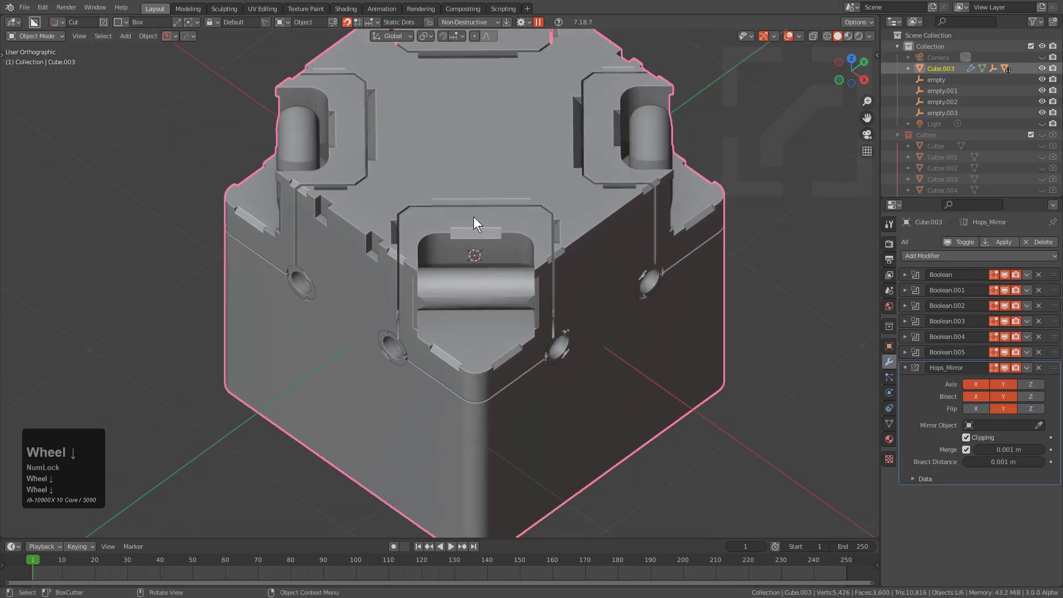
key(d)
click(419, 252)
scroll(419, 252, up, 4)
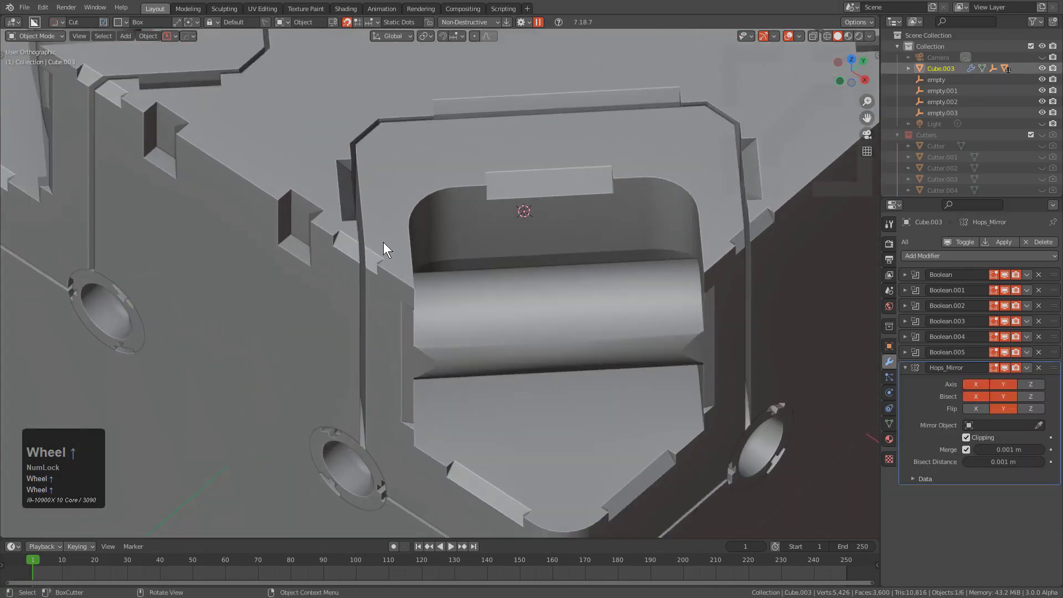
drag(370, 223, 403, 293)
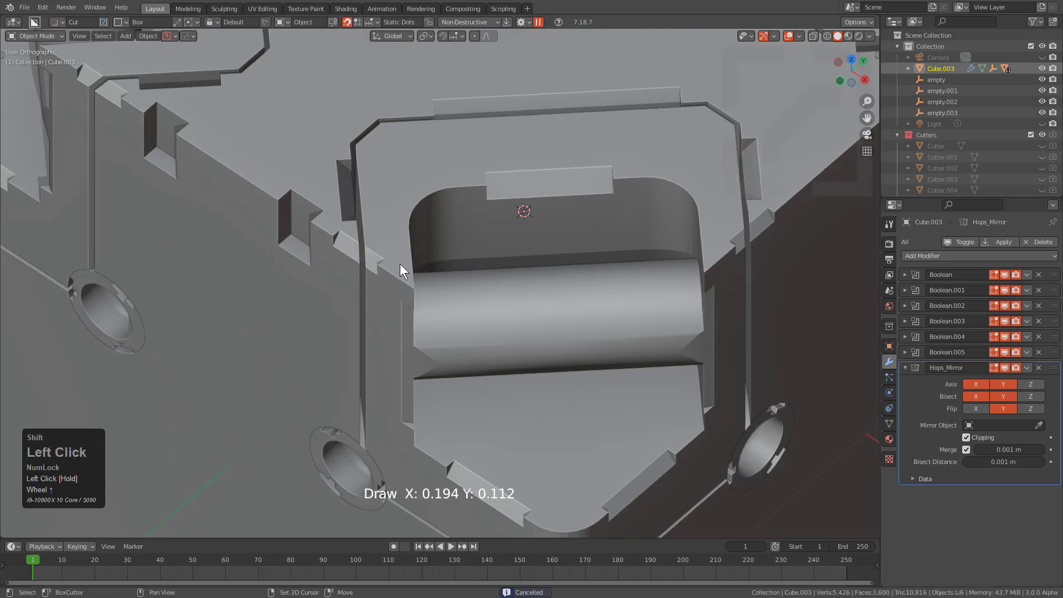
Bring up the drawing orientation options and look over the Object, View, Cursor and World choices.
key(shift+v)
click(391, 279)
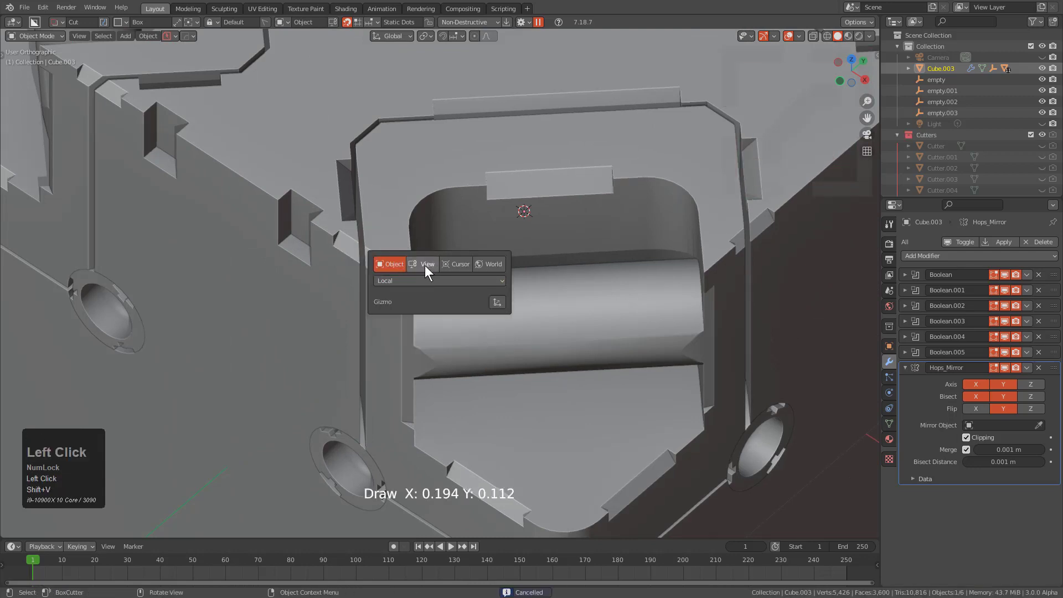
scroll(506, 217, down, 3)
scroll(506, 217, down, 2)
mouse_move(505, 217)
middle_down()
mouse_move(546, 261)
mouse_move(536, 251)
middle_up()
scroll(536, 251, down, 1)
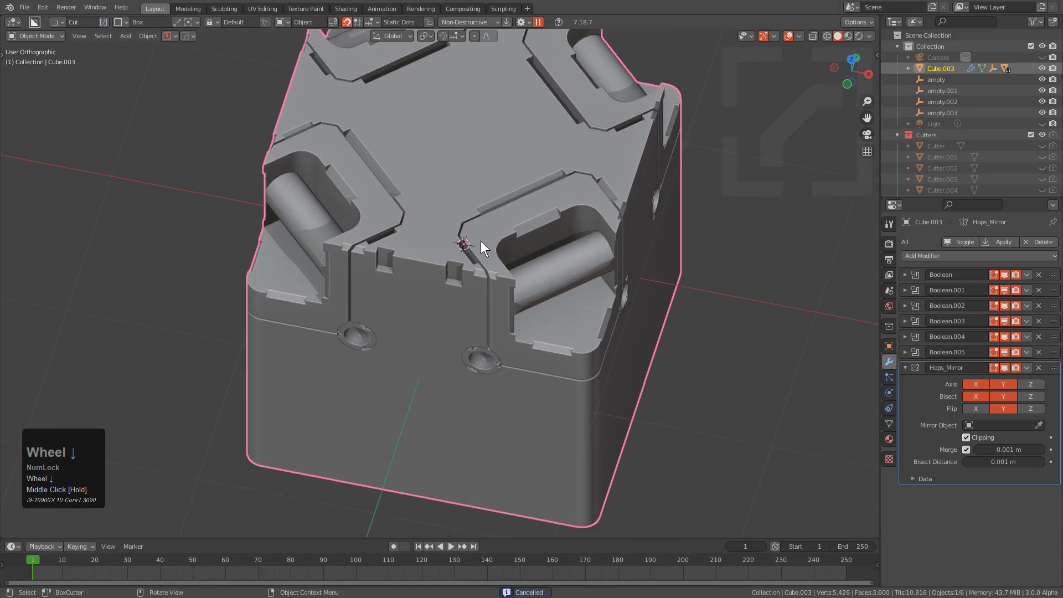
Try drawing a box cut over the cube's front top edge and mirroring it across X, Y and Z.
drag(481, 248, 486, 334)
key(1)
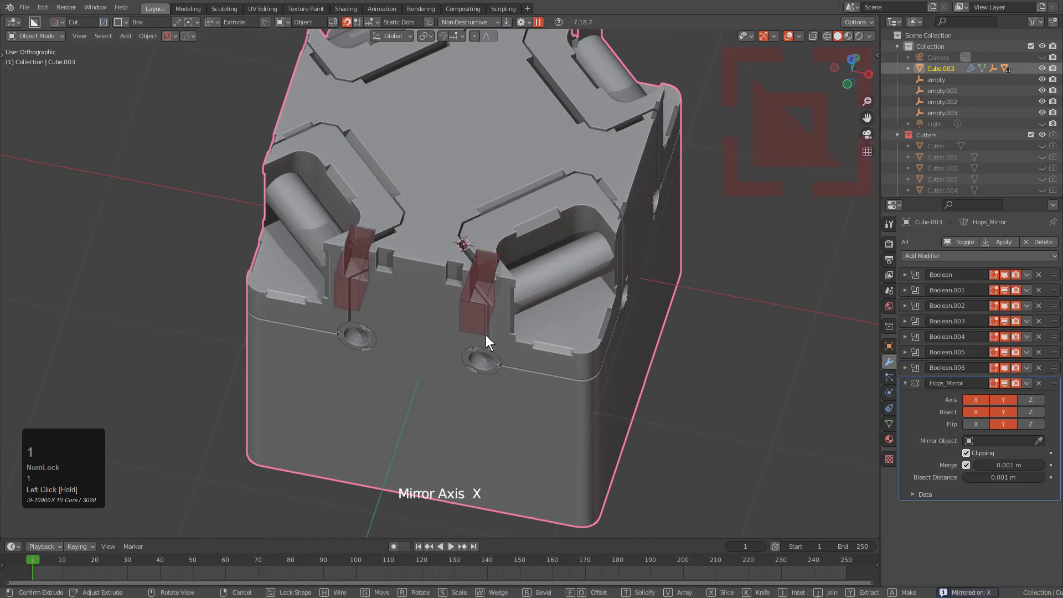
key(2)
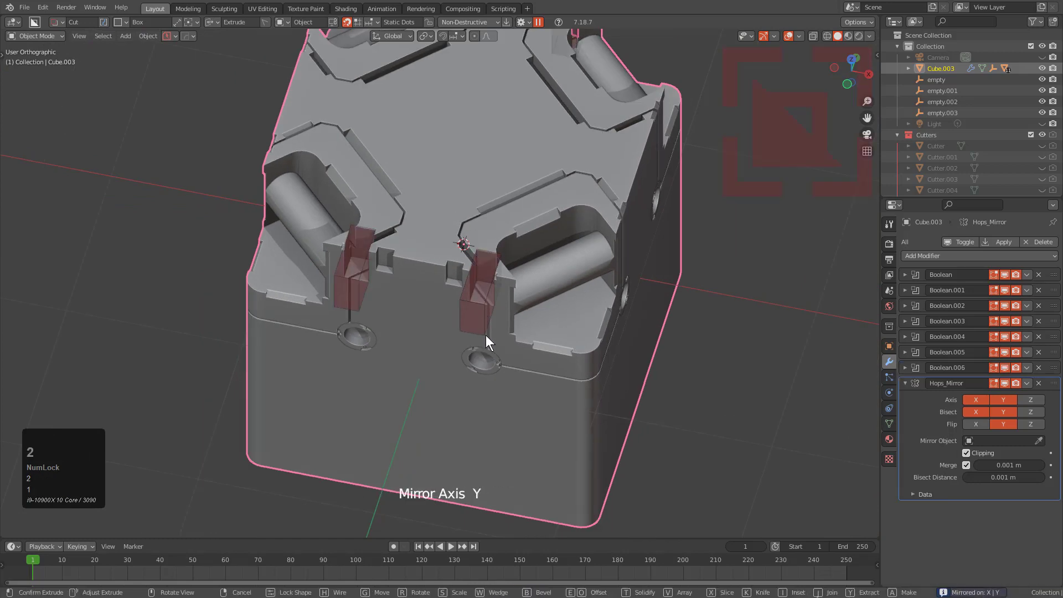
middle_drag(486, 334, 497, 291)
key(3)
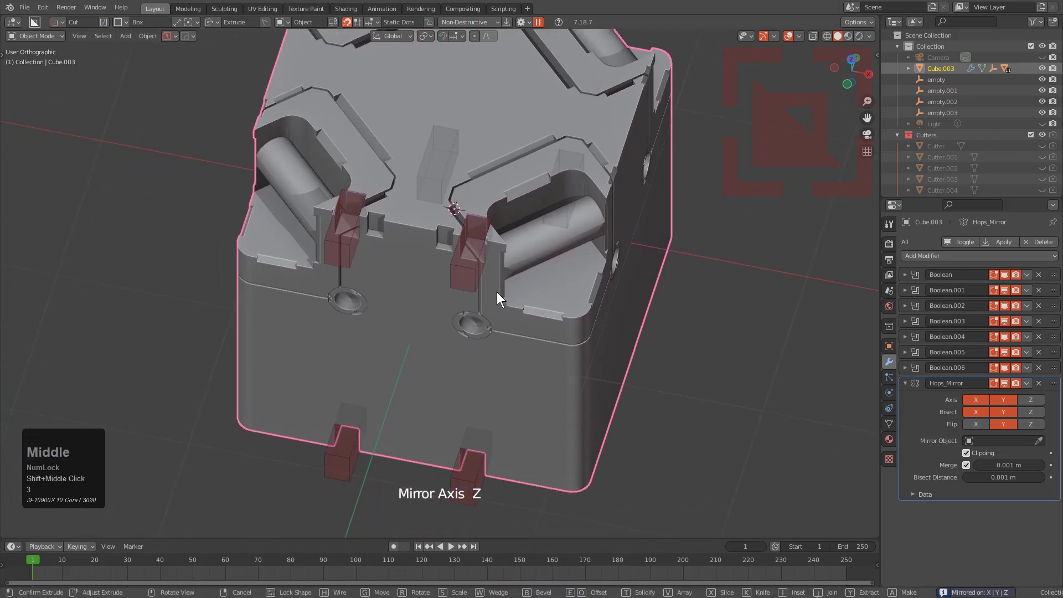
right_click(496, 290)
With drawing orientation Object, draw a narrow box cut over the edge between the corner recess and the groove line.
scroll(487, 260, up, 3)
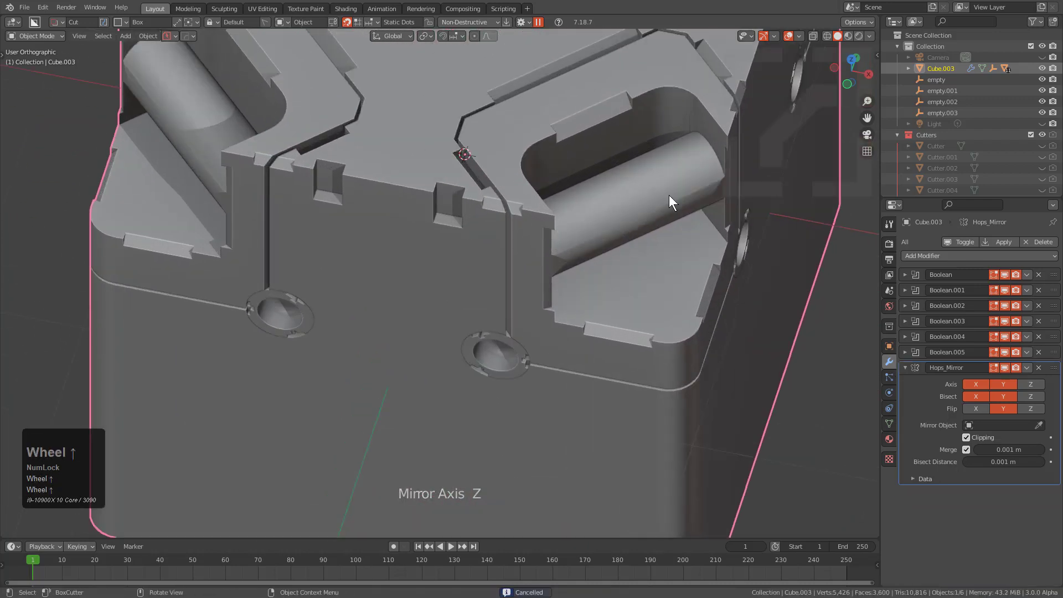
scroll(672, 205, down, 2)
middle_drag(675, 222, 623, 244)
scroll(503, 211, up, 3)
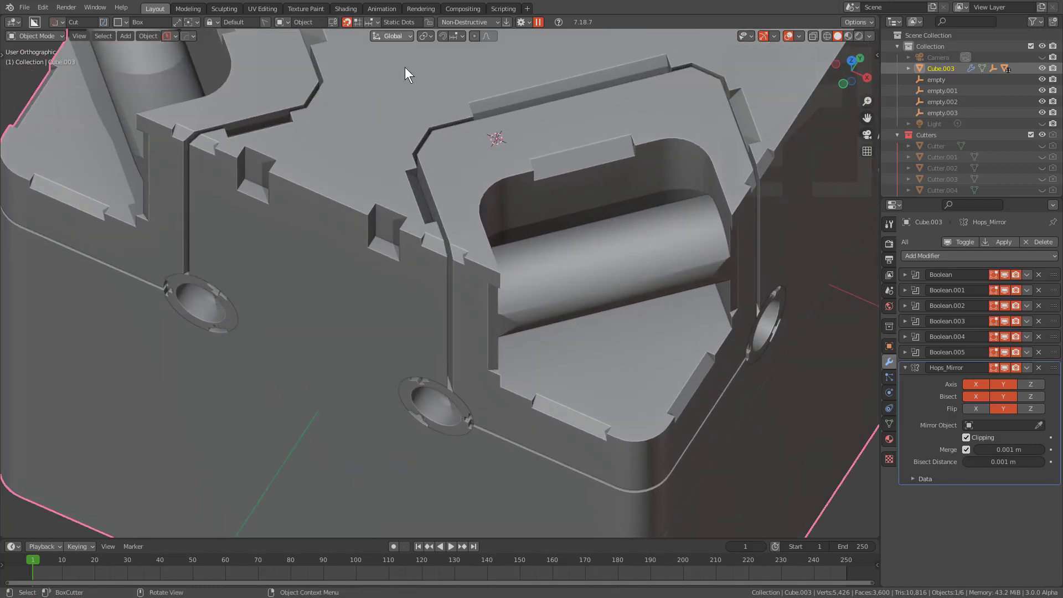
click(289, 23)
click(270, 63)
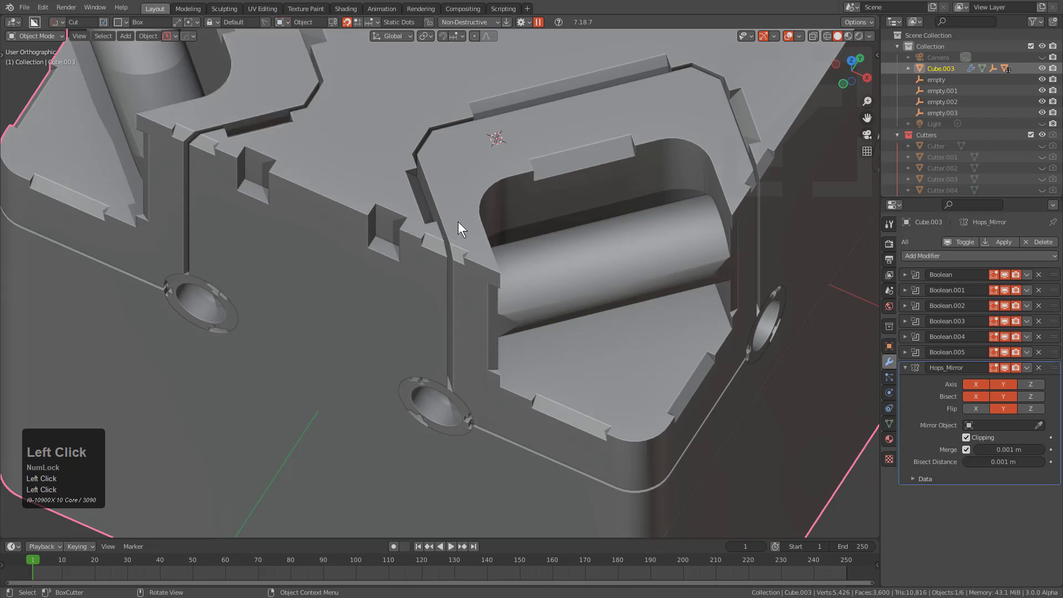
drag(447, 218, 505, 303)
Round the narrow box cut with a bevel about 0.036 wide and apply the cut with its cutter kept selected.
key(b)
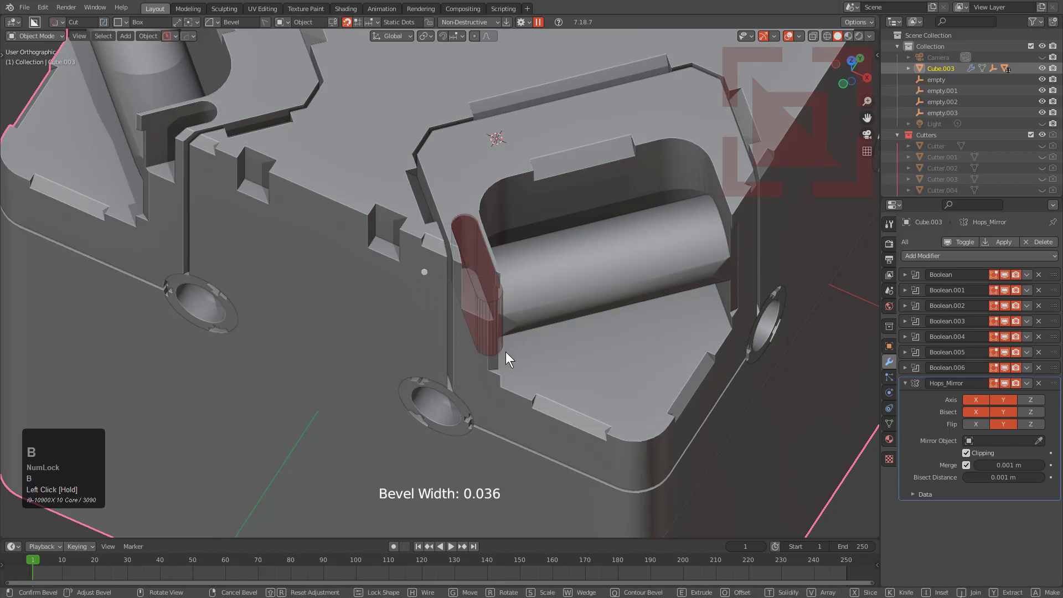
scroll(506, 351, down, 3)
scroll(506, 350, up, 9)
click(537, 299)
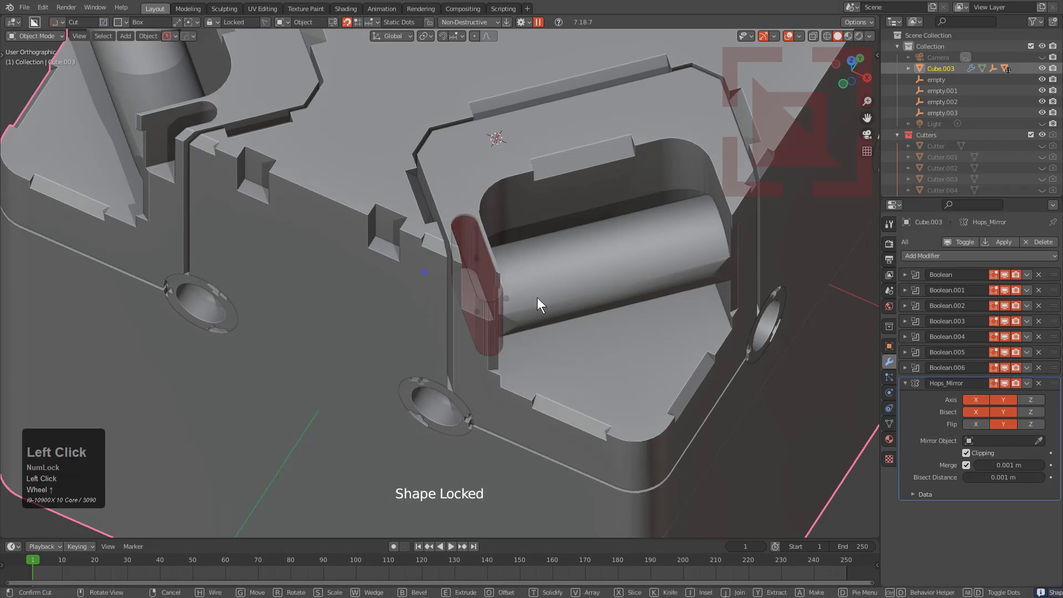
scroll(515, 288, down, 3)
click(453, 233)
Mirror the rounded slot cutter across -X to the other side of the corner recess, pivoting on the cursor, and deselect everything.
middle_drag(453, 233, 484, 271)
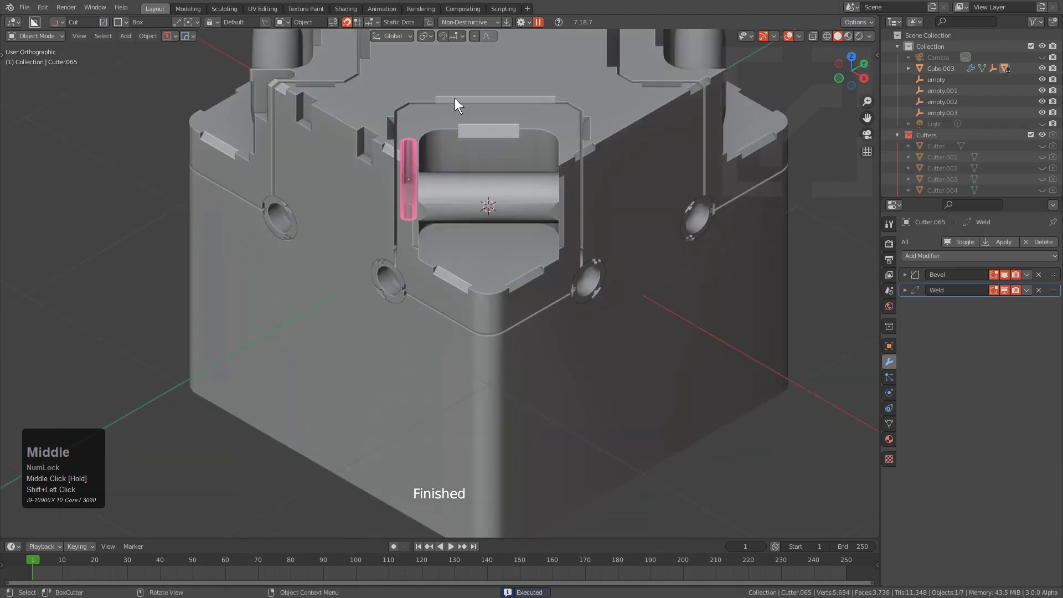
key(alt+x)
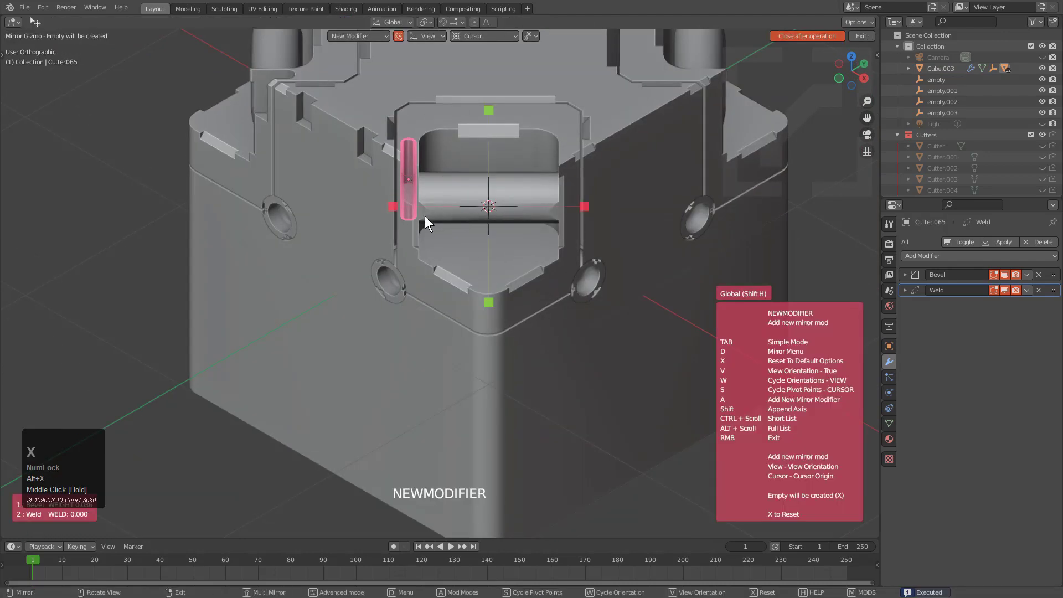
click(394, 204)
scroll(473, 204, down, 3)
key(a)
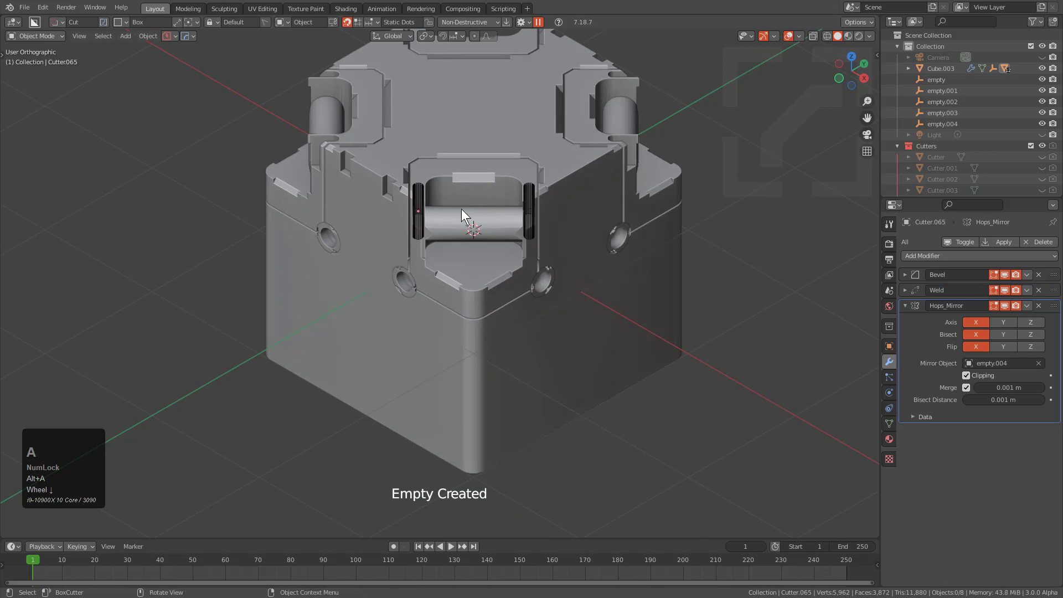
Select the main cube body and try a denser static dot subdivision on its top face before reducing it again.
middle_drag(461, 208, 504, 257)
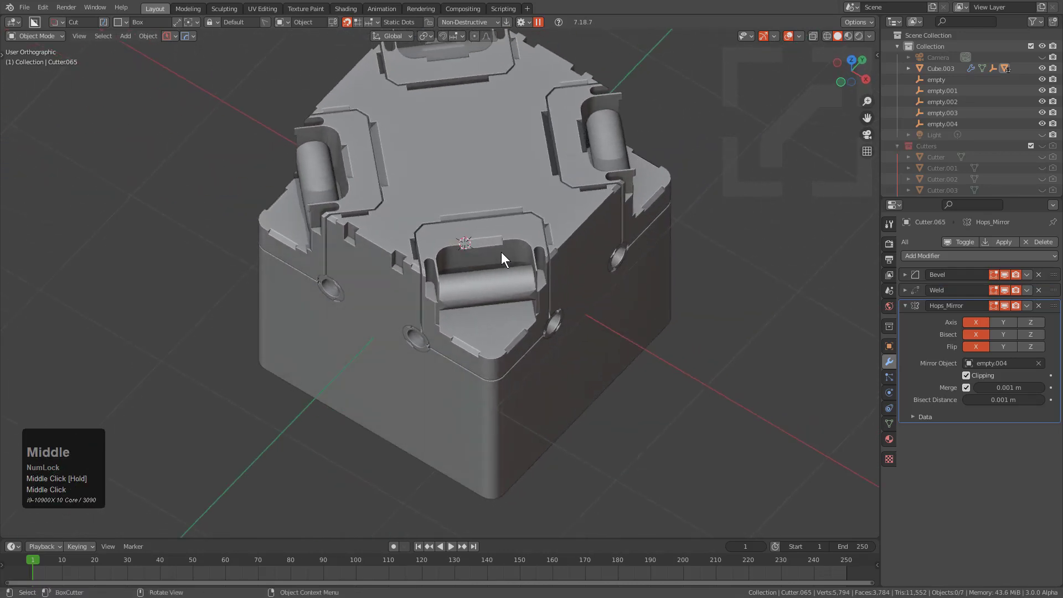
middle_drag(469, 208, 456, 180)
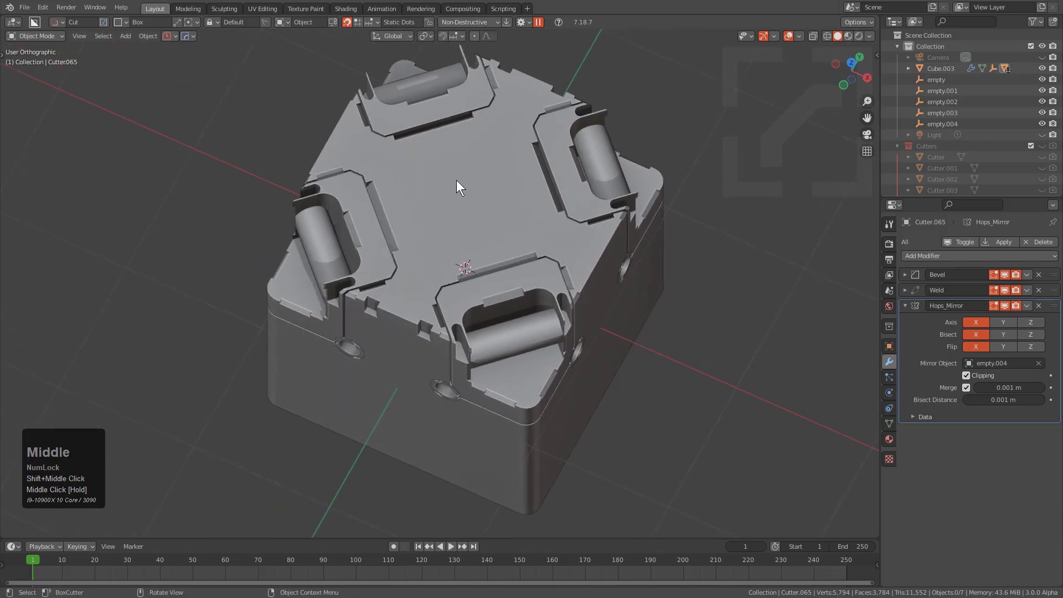
scroll(467, 184, up, 3)
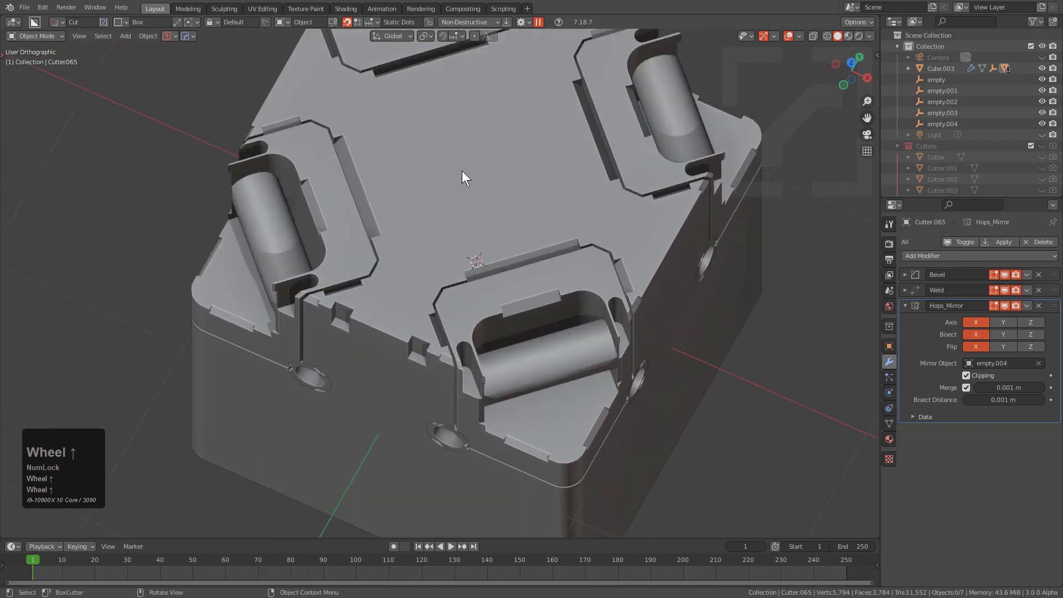
ctrl+click(489, 172)
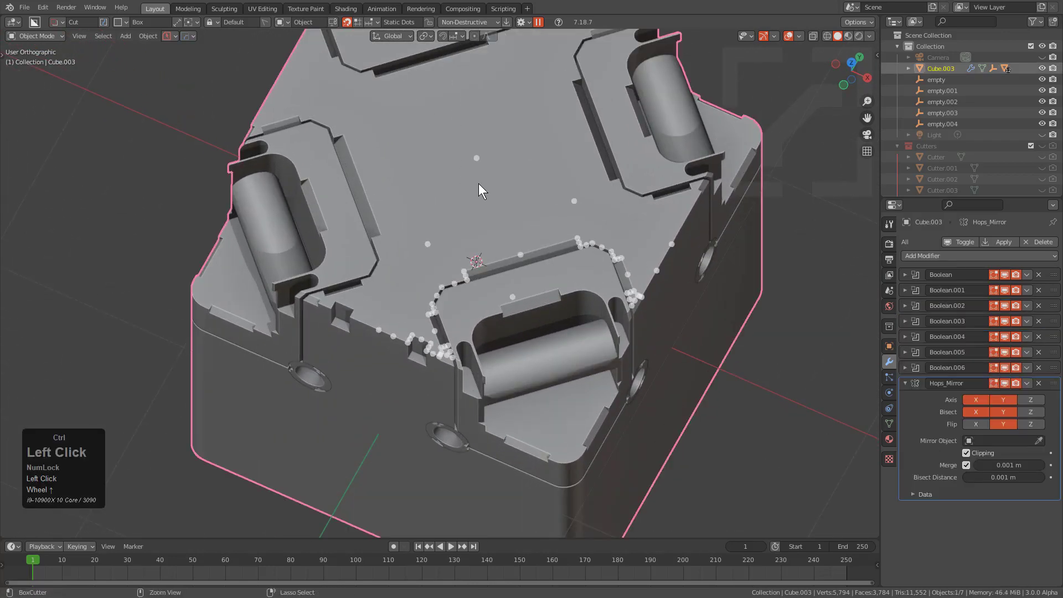
ctrl+shift+scroll(522, 194, up, 3)
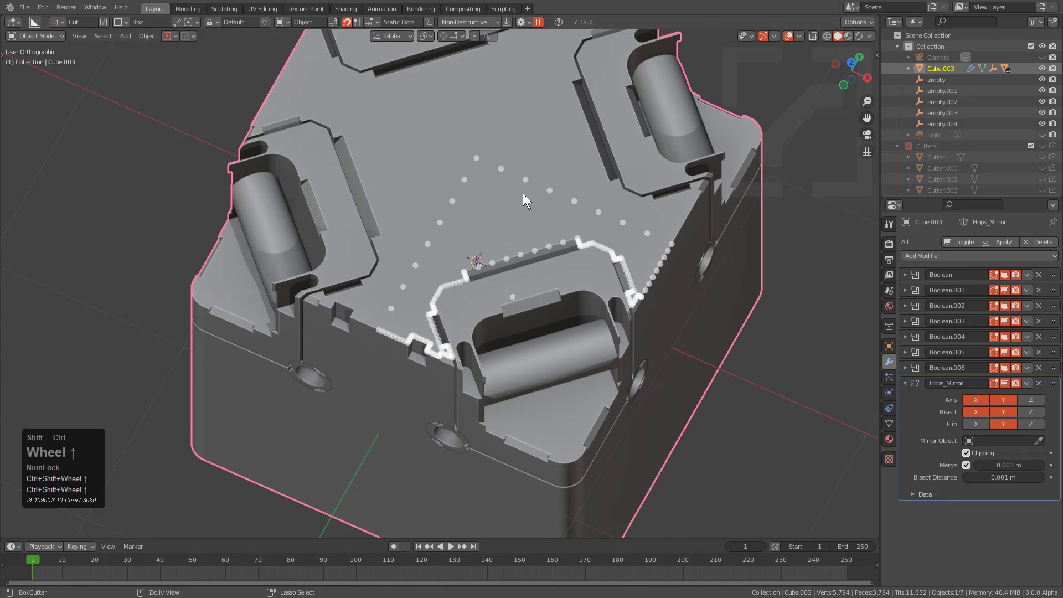
ctrl+shift+scroll(522, 193, down, 4)
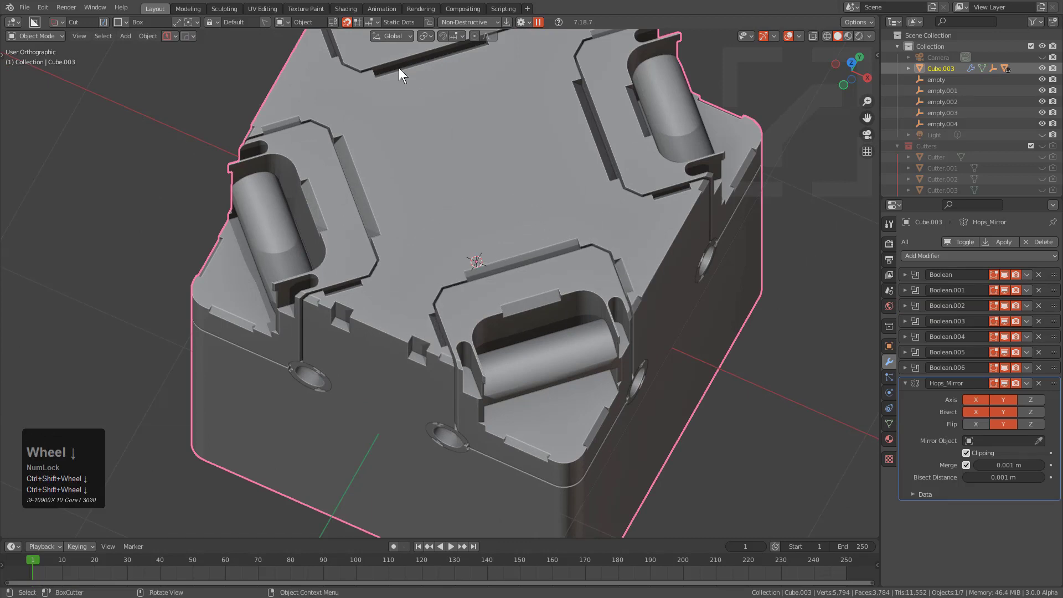
Turn off the static dot grid in the snapping options and preview the plain snapping dots on the top face.
click(374, 22)
click(417, 67)
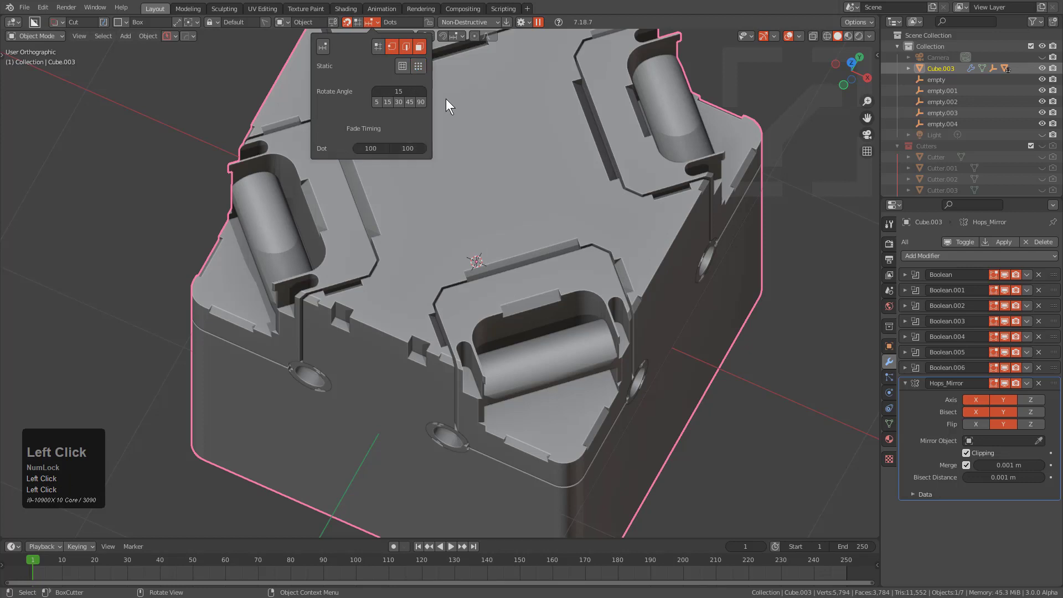
key(ctrl)
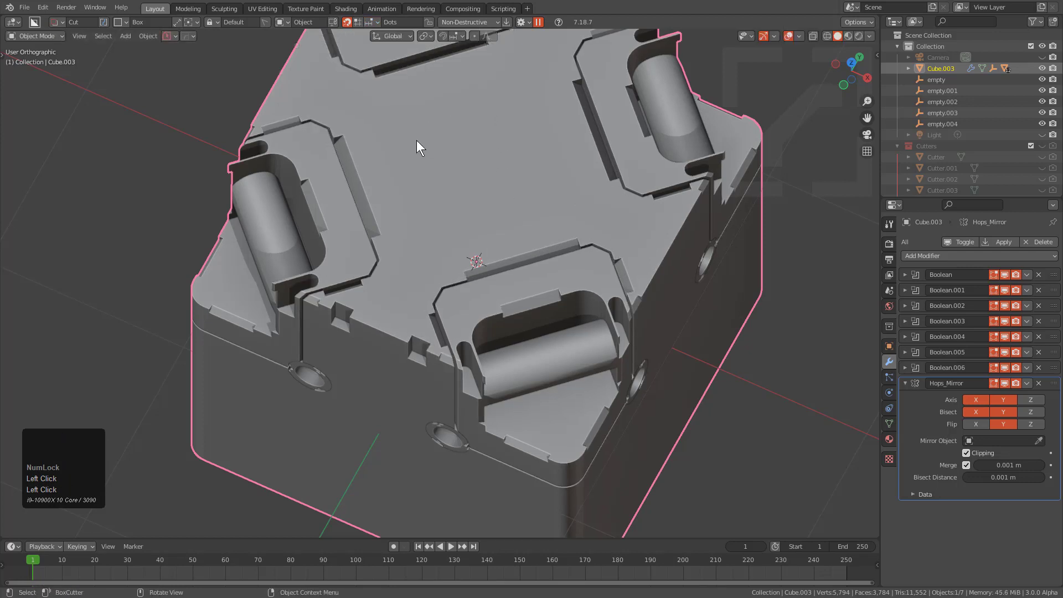
key(ctrl)
key(ctrl)
key(ctrl)
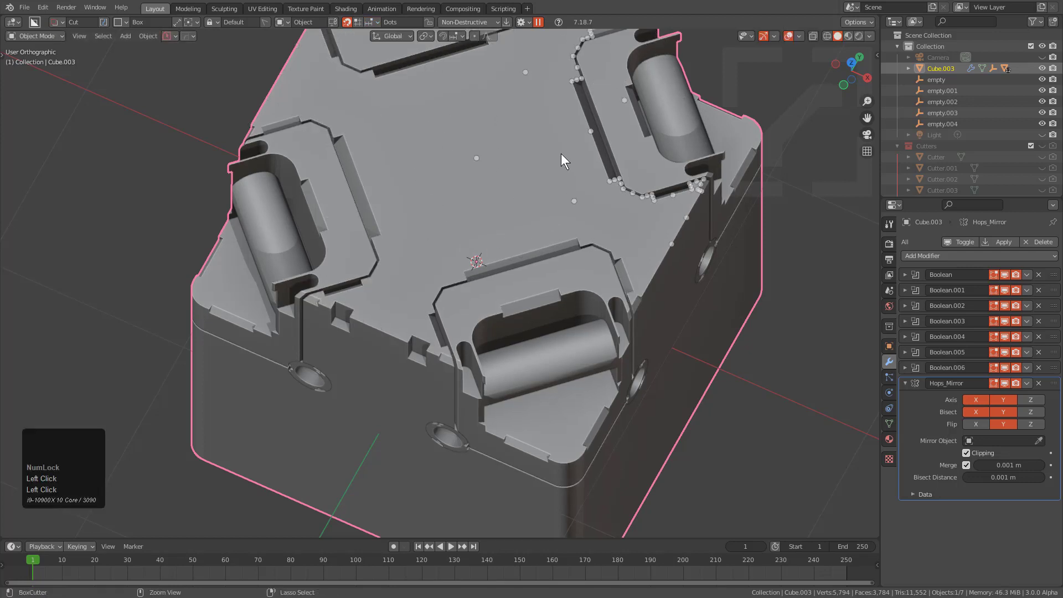
key(ctrl)
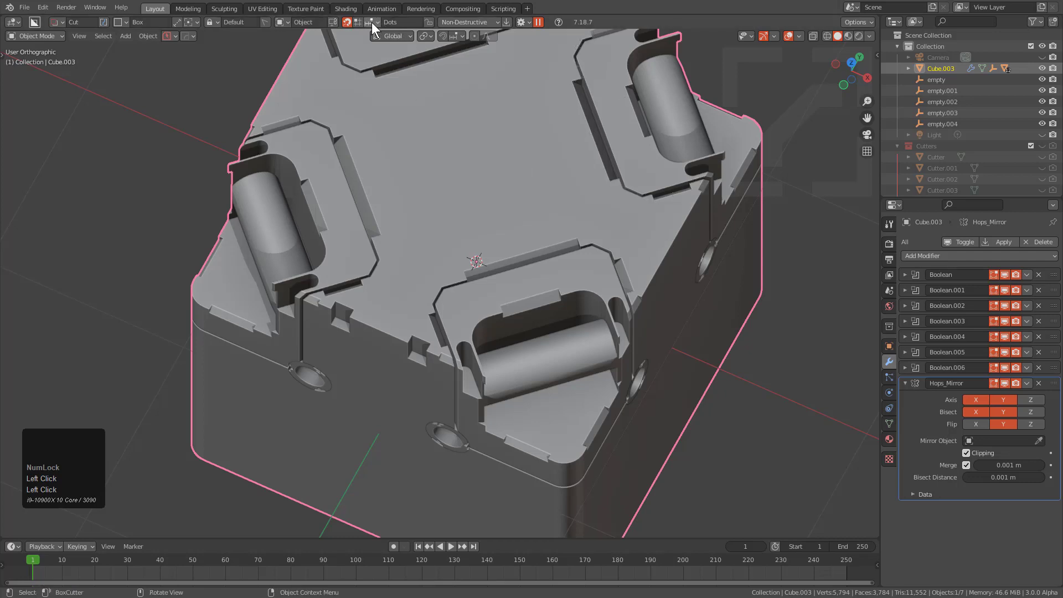
Set the first Dot fade timing value in the snapping options to 50.
click(370, 22)
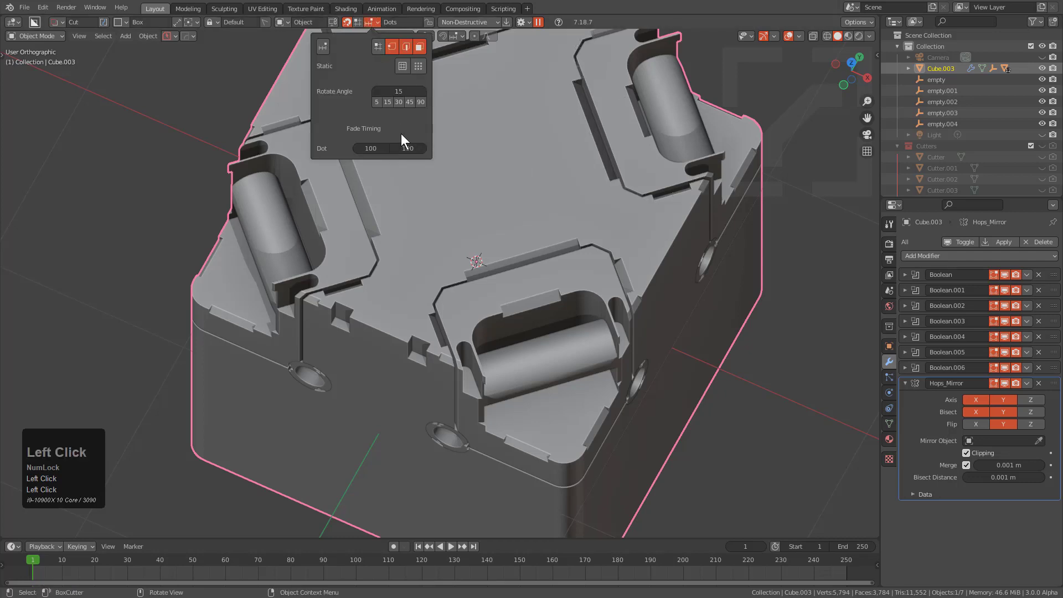
click(376, 149)
key(BackSpace)
key(BackSpace)
key(BackSpace)
text(50)
key(KP_Enter)
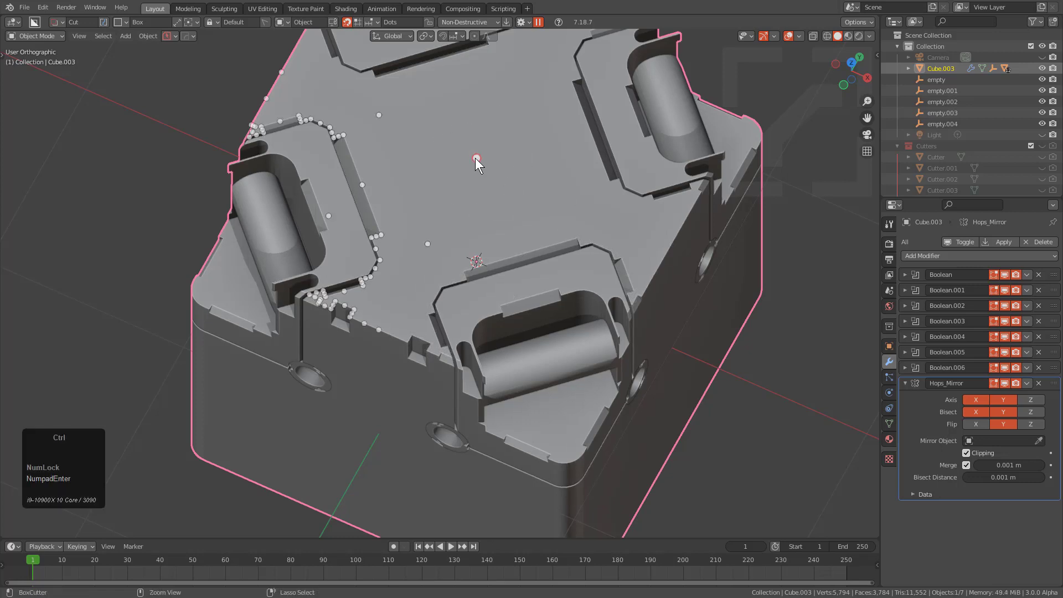
Draw a box cut from the top face's centre dot, rotate it in line with the corner recesses and shrink it slightly.
click(475, 158)
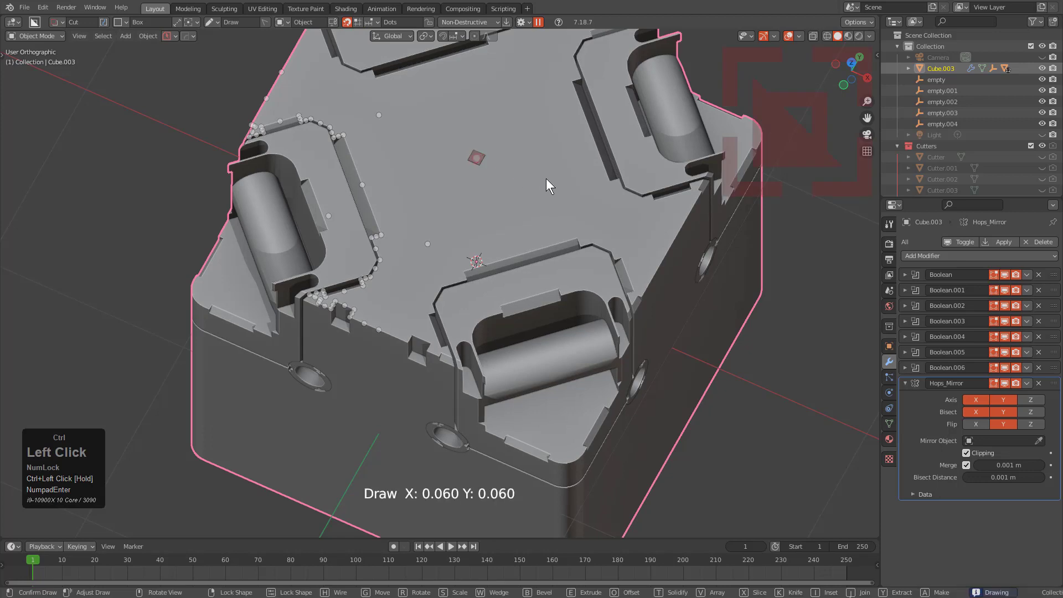
click(639, 113)
key(r)
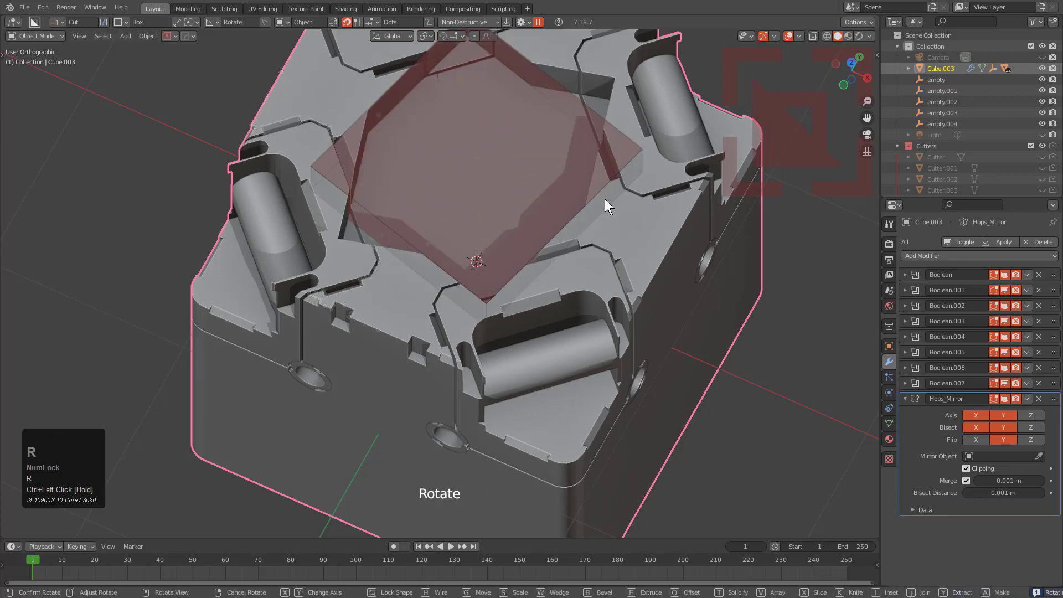
click(603, 240)
click(619, 226)
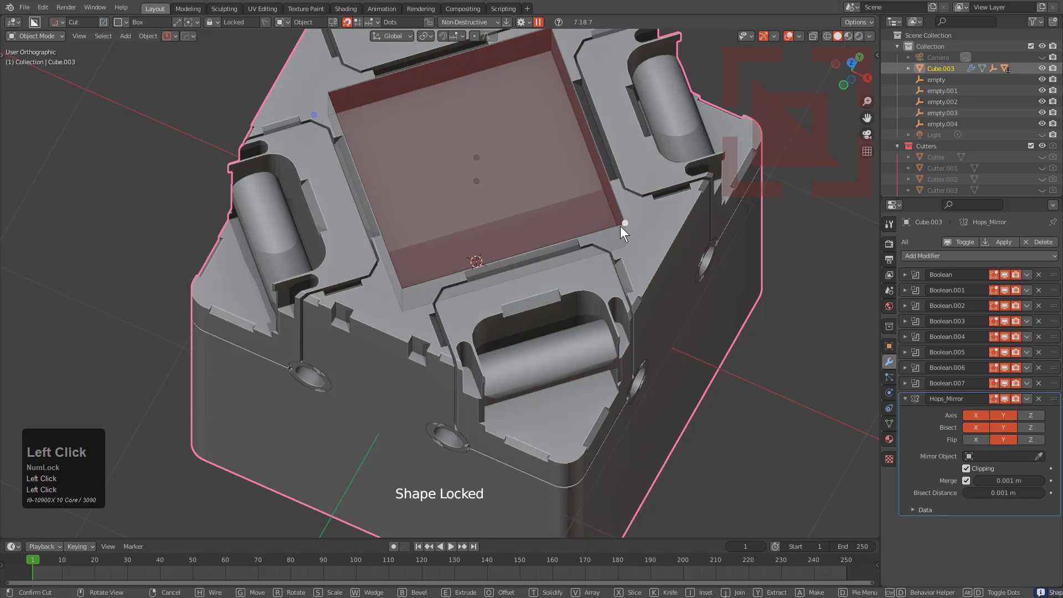
click(617, 221)
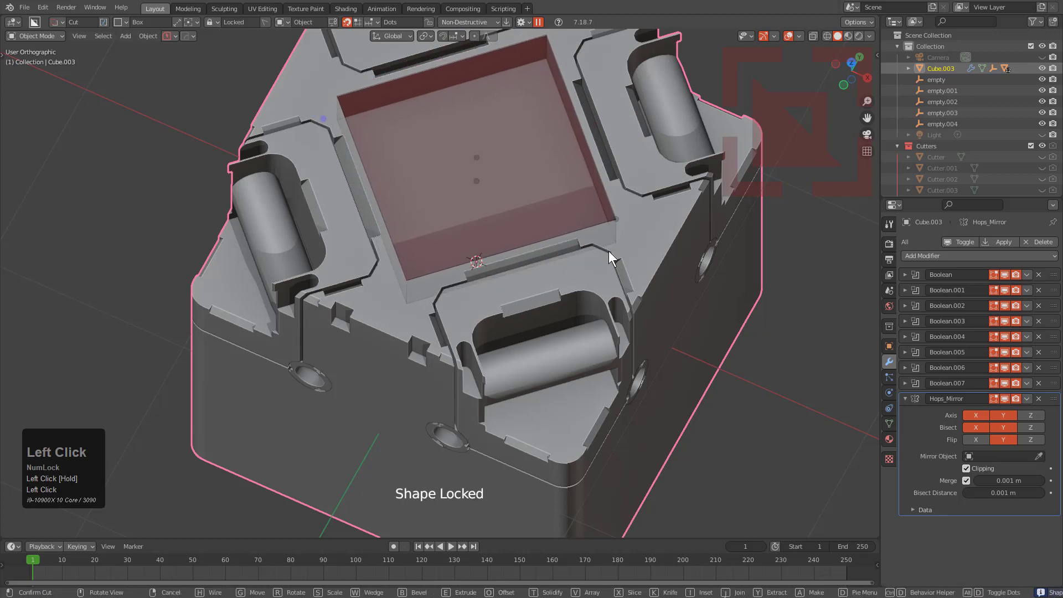
Chamfer the corners of the central box cut about 0.098 wide and make the cut much shallower.
key(b)
scroll(642, 267, down, 1)
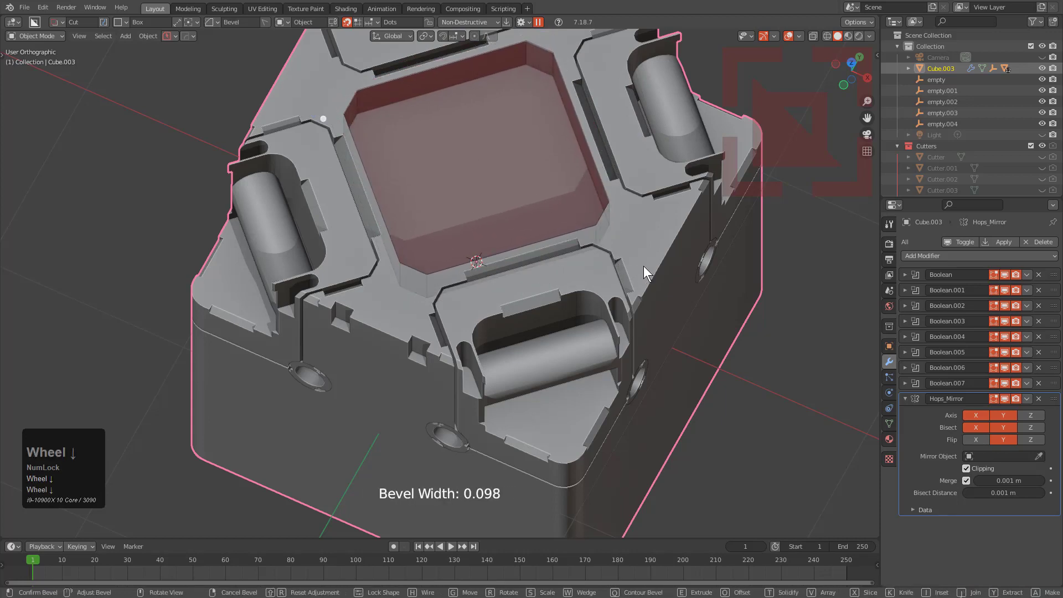
scroll(609, 258, down, 2)
scroll(548, 232, up, 4)
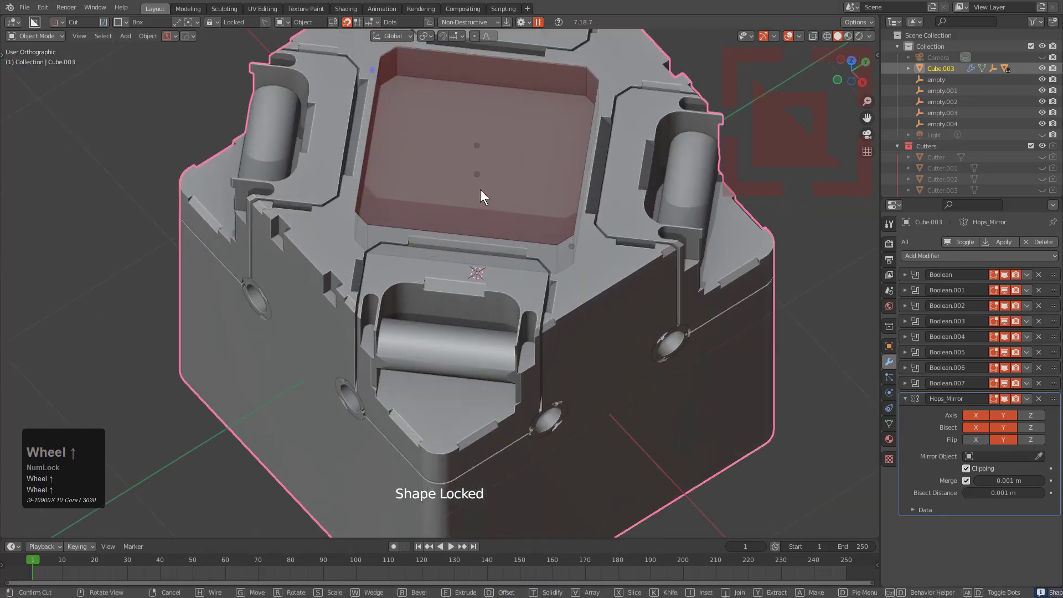
click(475, 177)
click(476, 154)
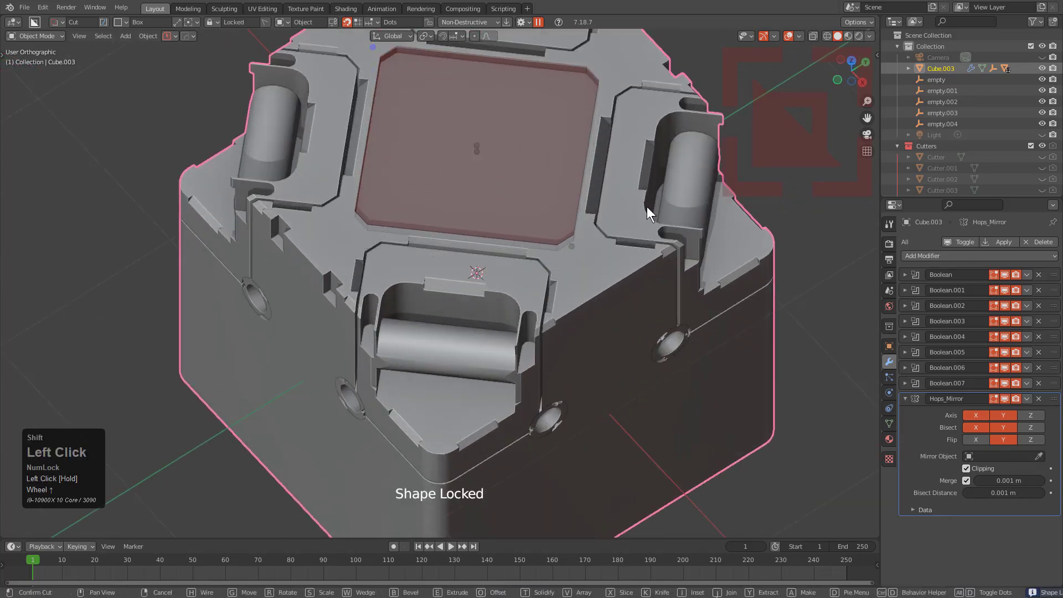
Taper the central chamfered box cut so its walls slope inward toward the floor.
key(t)
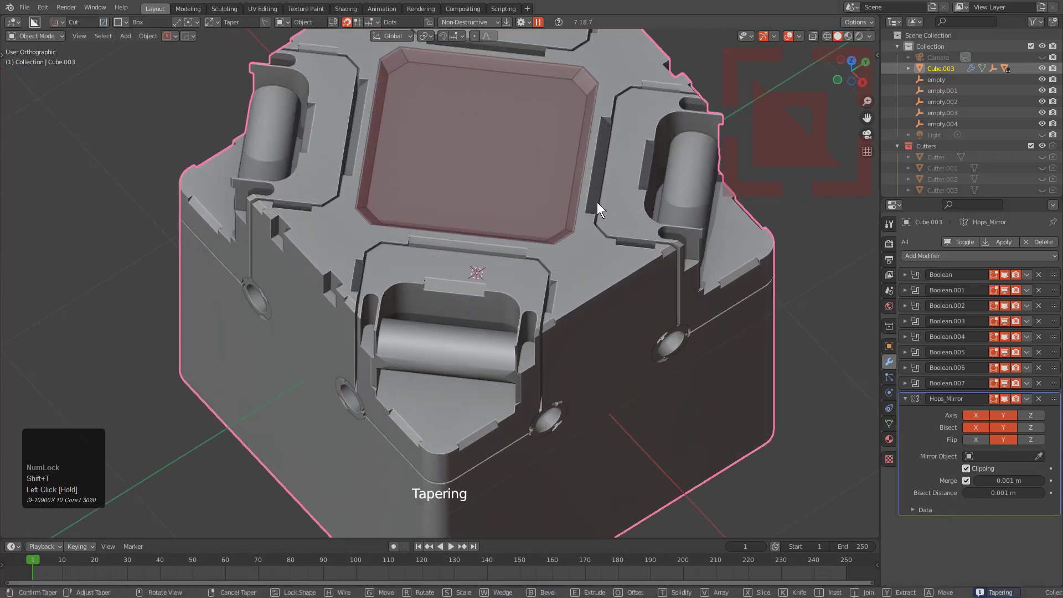
scroll(596, 202, down, 1)
middle_drag(539, 181, 515, 205)
scroll(573, 203, up, 2)
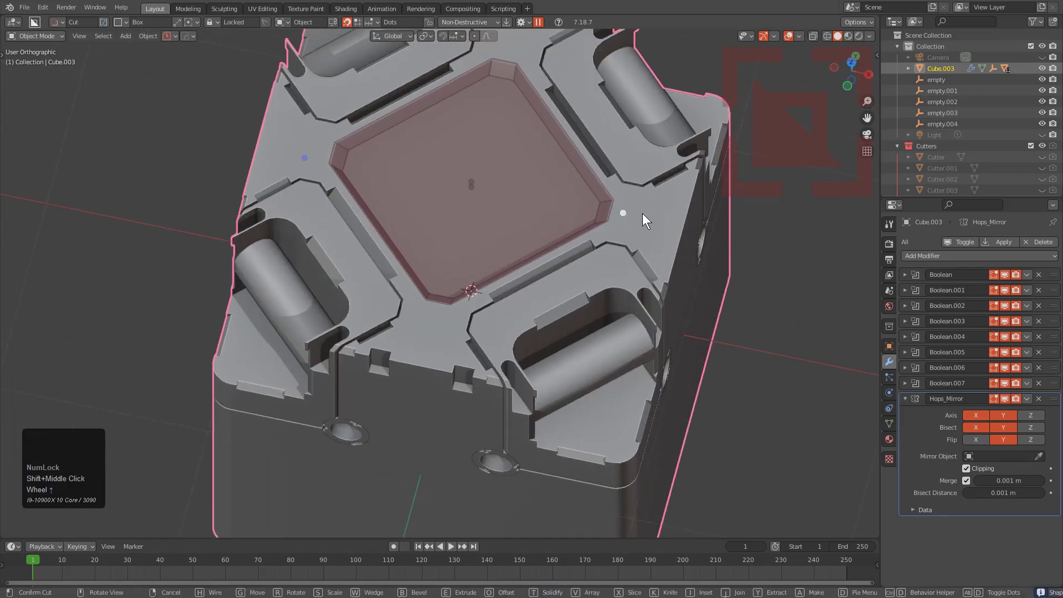
Rotate the tapered central cut to line up with the corner recesses and apply it.
key(r)
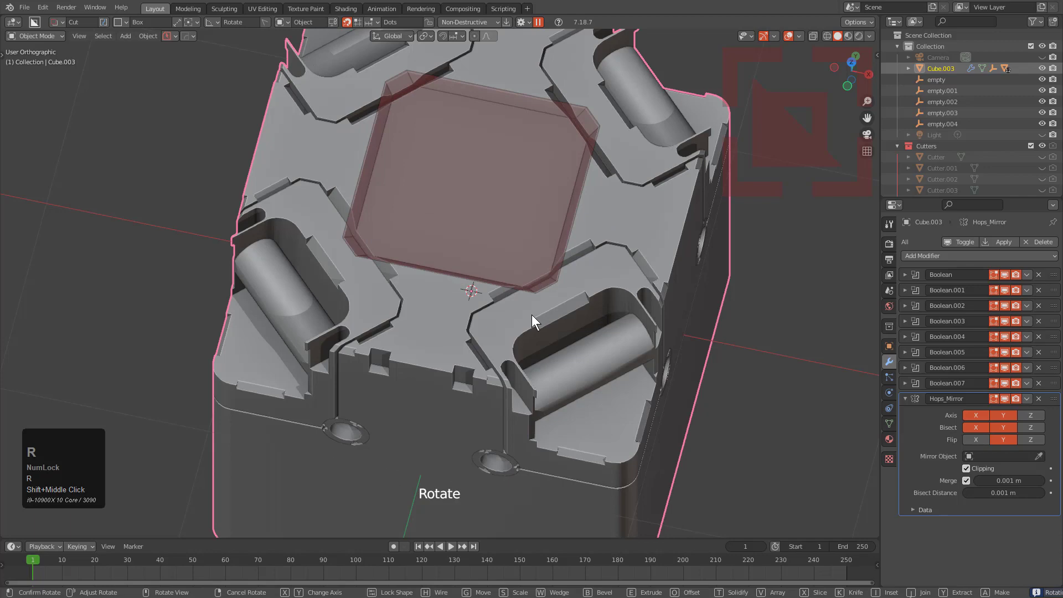
click(597, 223)
middle_drag(539, 127, 526, 81)
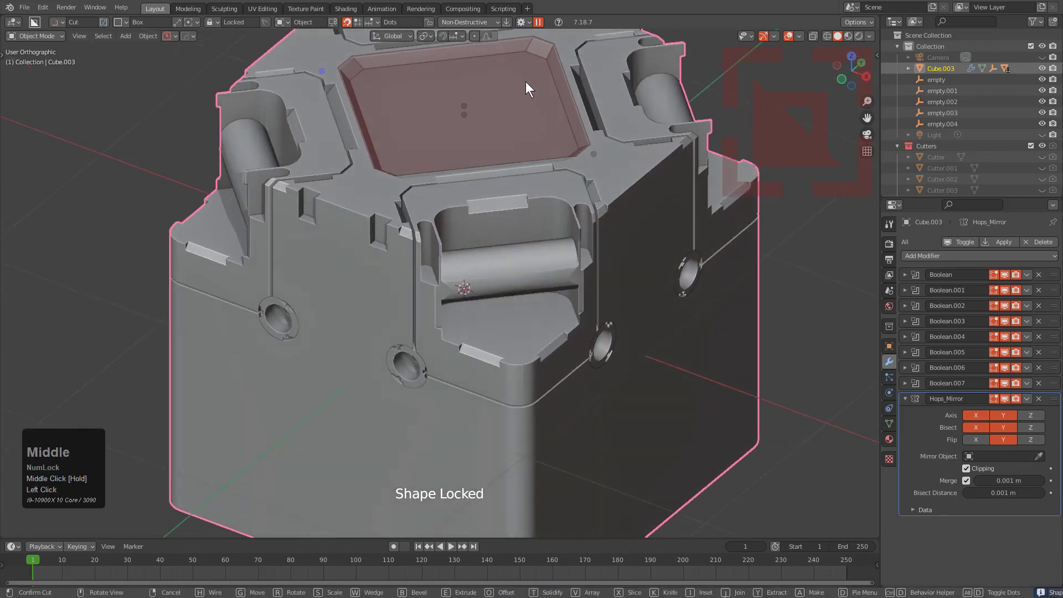
middle_drag(445, 70, 482, 118)
click(484, 117)
Show the BoxCutter help sidebar and choose Box as the cutting shape.
key(n)
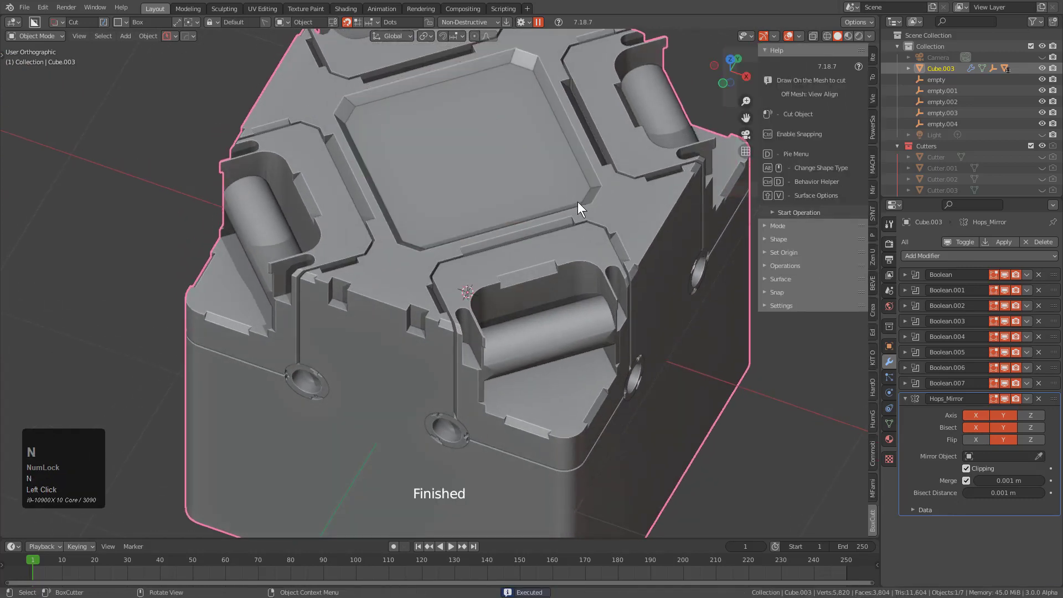
scroll(466, 239, down, 3)
middle_drag(480, 239, 630, 194)
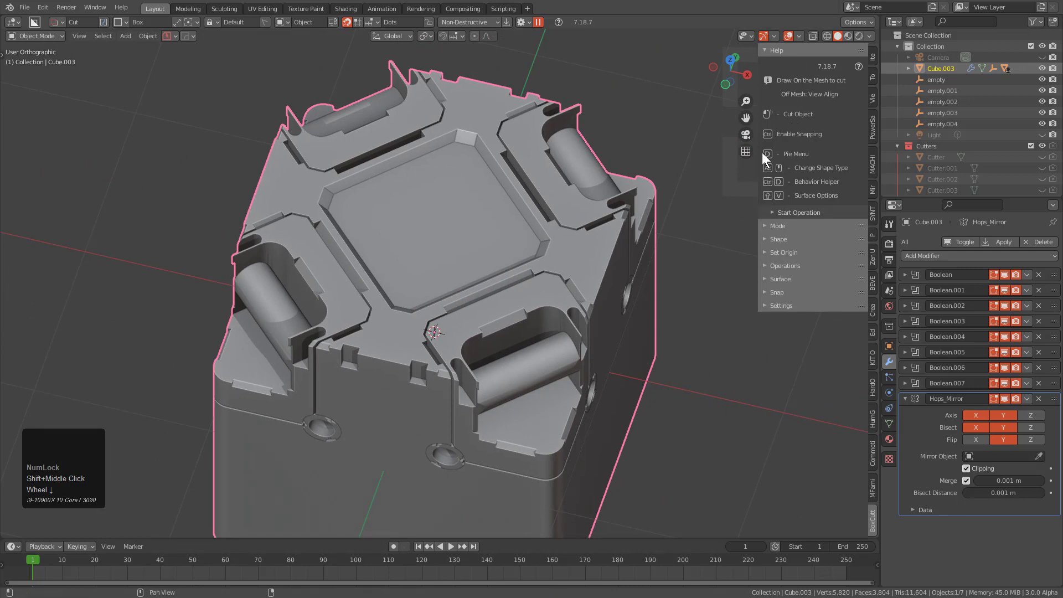
middle_drag(540, 224, 545, 228)
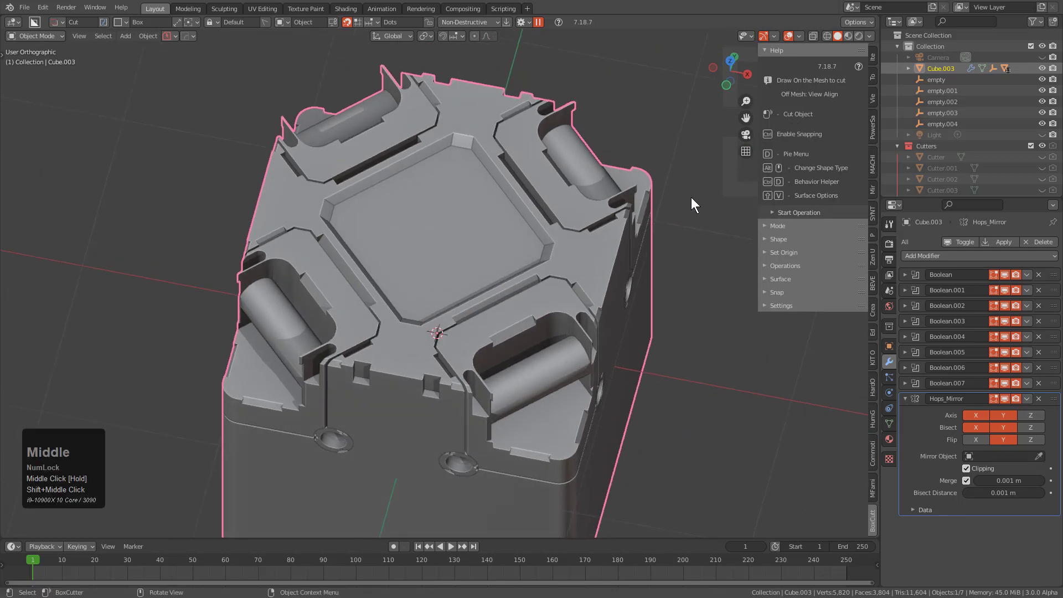
key(d)
click(447, 244)
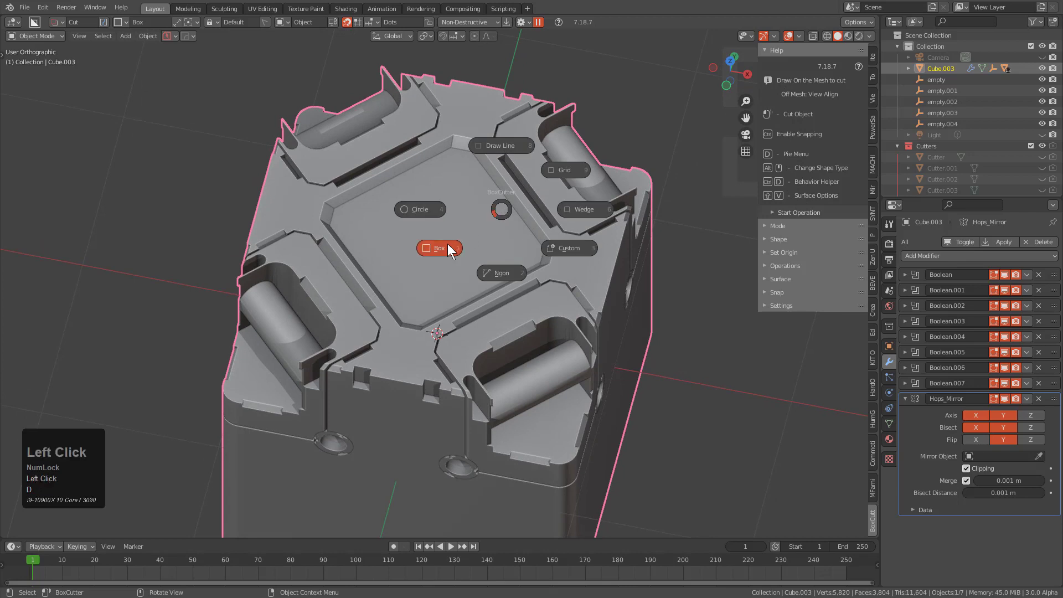
Draw a deeper box cut from the centre of the recess floor, rotate it parallel to the recess and shrink it slightly.
mouse_move(434, 237)
ctrl+mouse_down()
mouse_move(474, 240)
mouse_move(536, 214)
mouse_move(546, 192)
mouse_move(547, 203)
mouse_move(569, 183)
mouse_move(557, 191)
ctrl+mouse_up()
key(r)
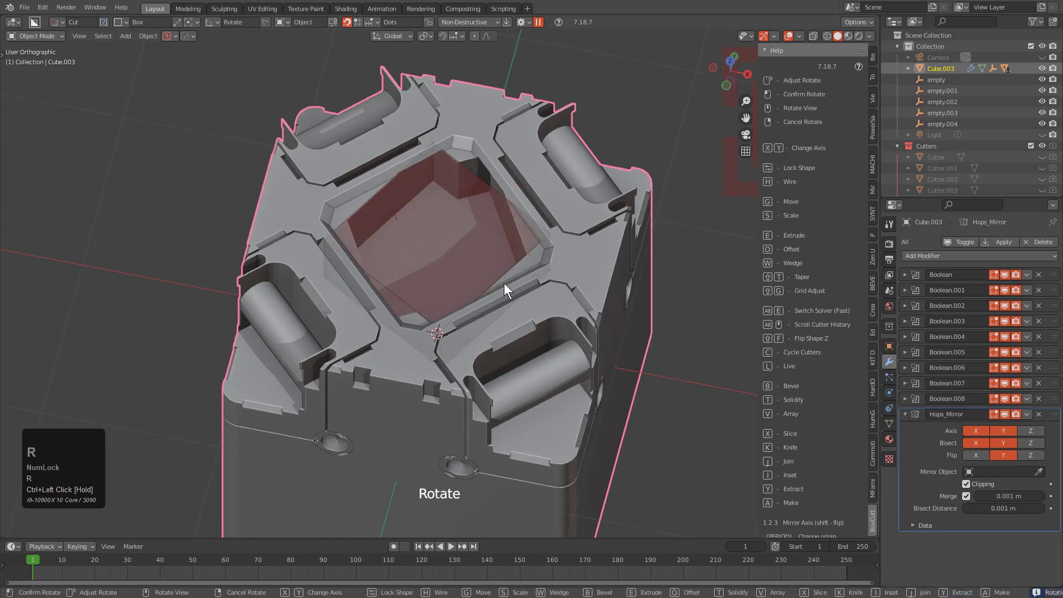
click(487, 287)
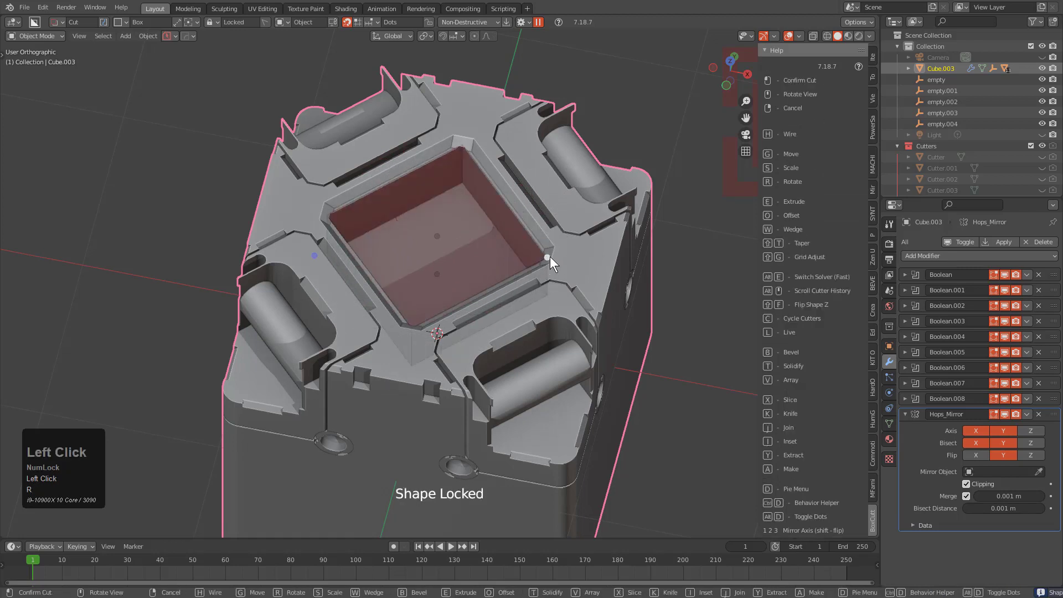
mouse_move(550, 258)
mouse_down()
mouse_move(531, 250)
mouse_move(547, 248)
mouse_up()
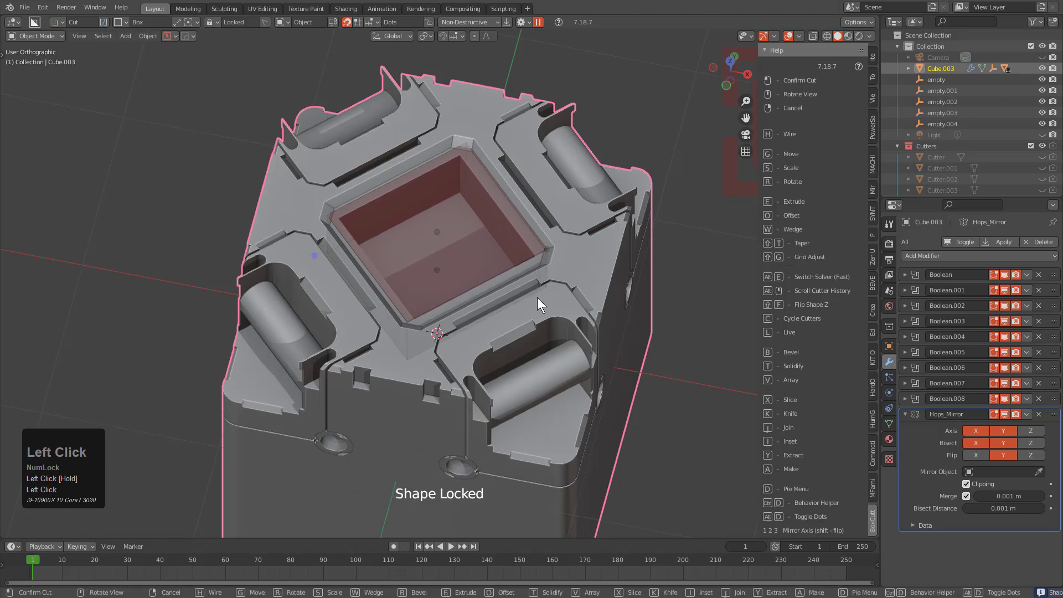
Chamfer the corners of the inner box cut and apply it.
key(b)
click(566, 300)
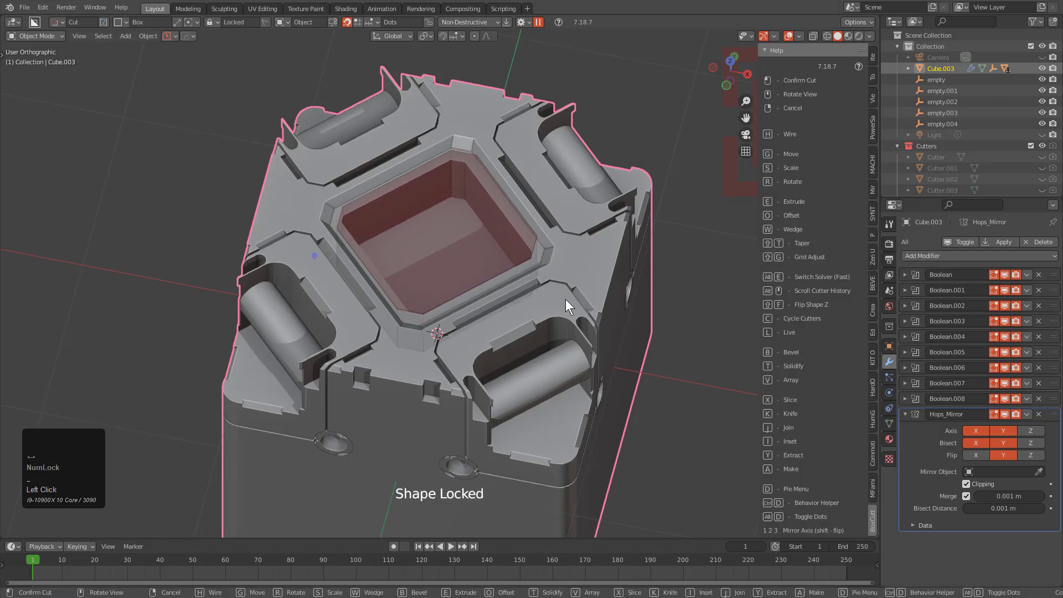
scroll(486, 304, down, 3)
middle_drag(486, 305, 509, 268)
scroll(501, 258, up, 2)
click(526, 267)
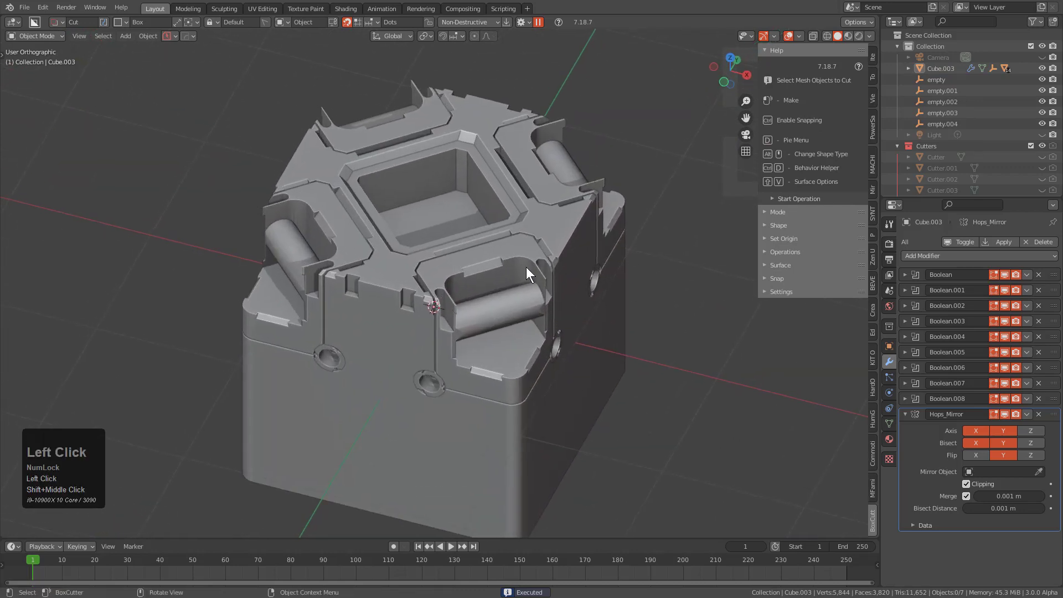
Hide Boolean.007 and Boolean.008 in the viewport and freeze static snapping dots on the flat top face.
click(1007, 398)
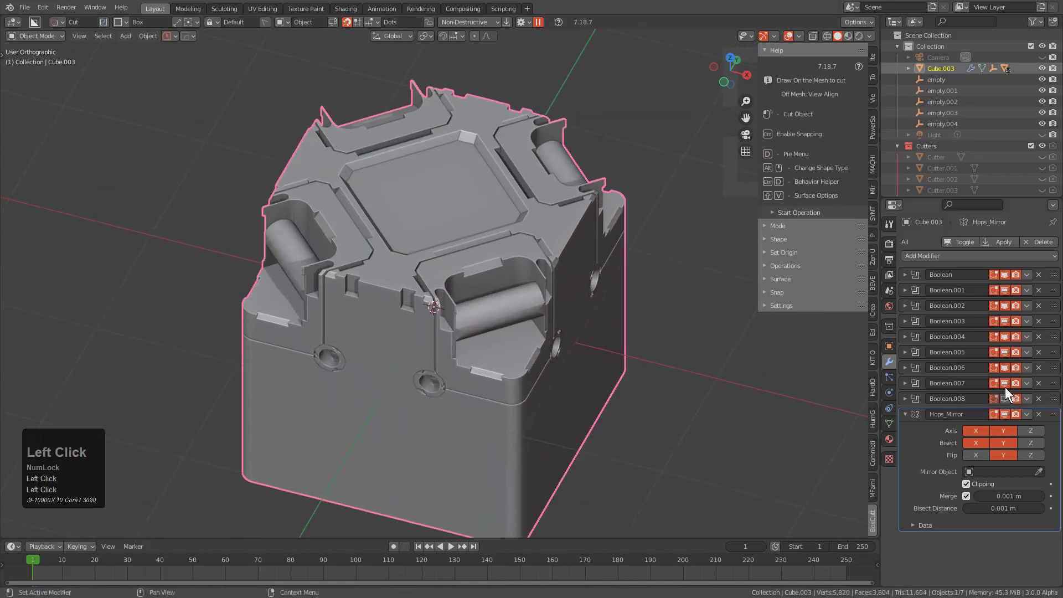
click(1004, 383)
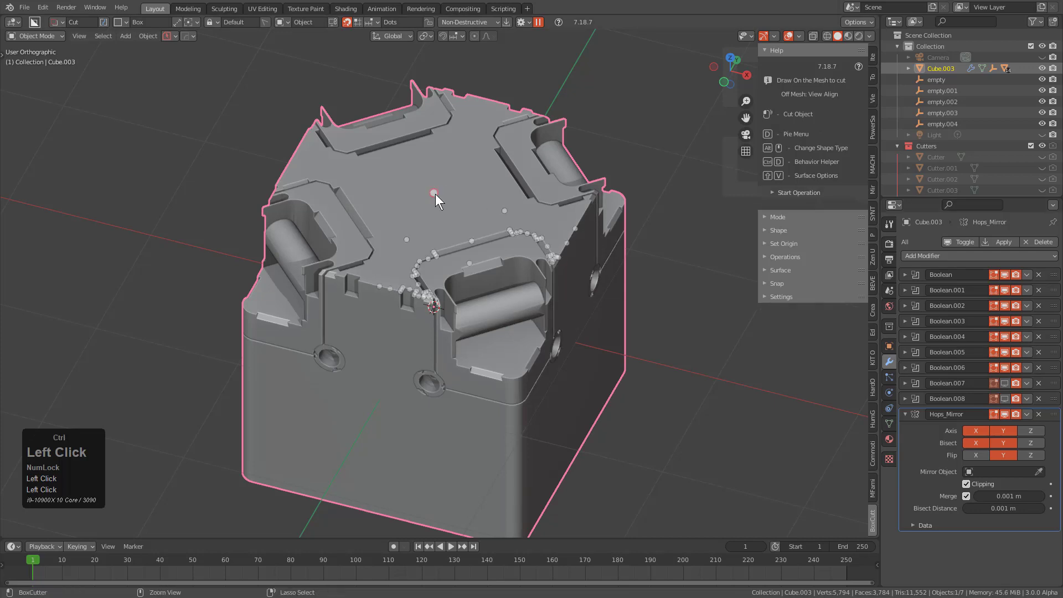
click(376, 22)
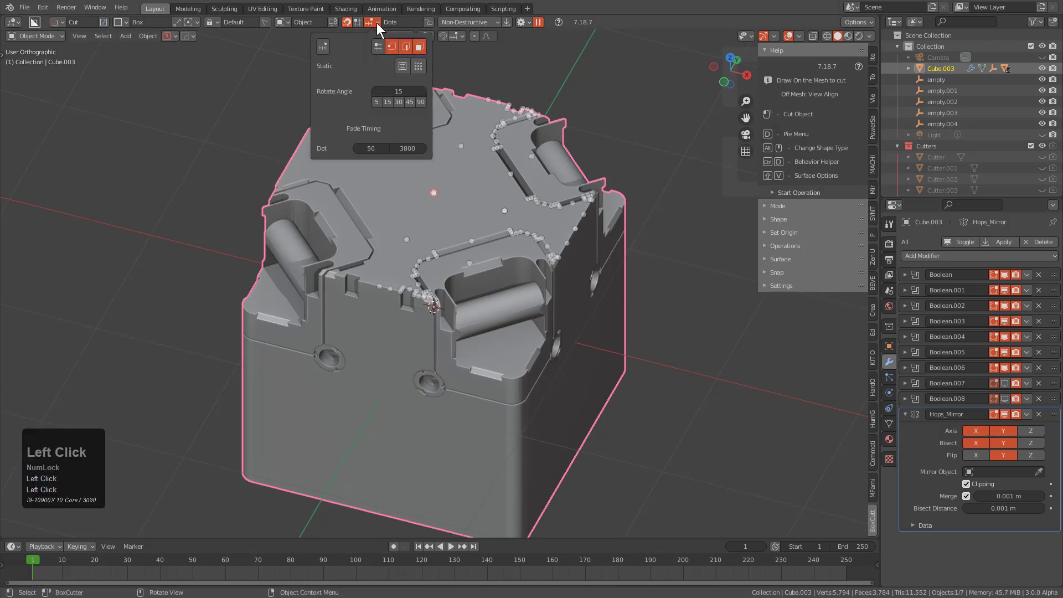
click(418, 66)
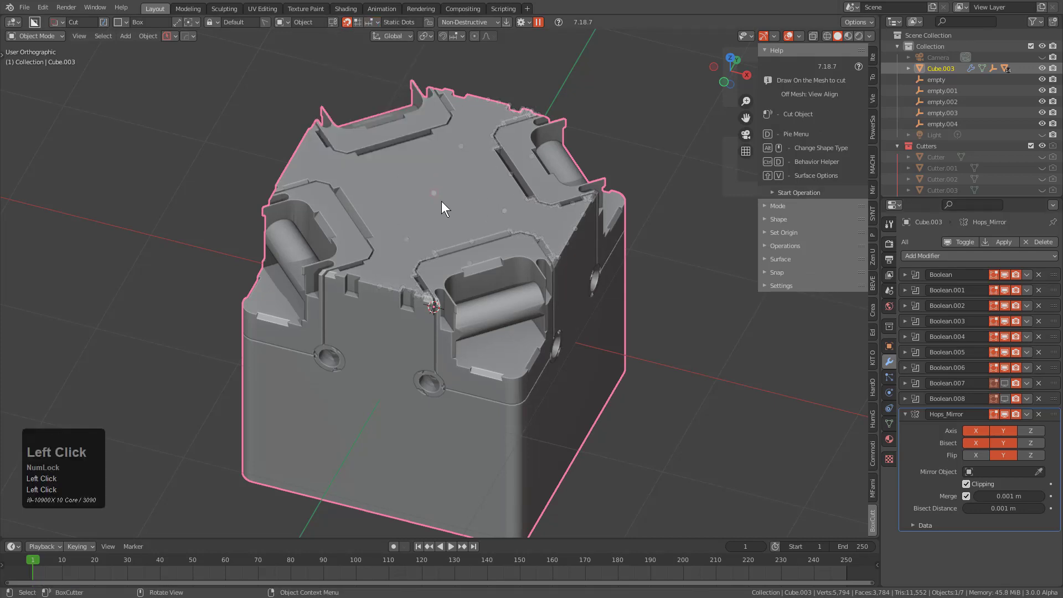
key(ctrl)
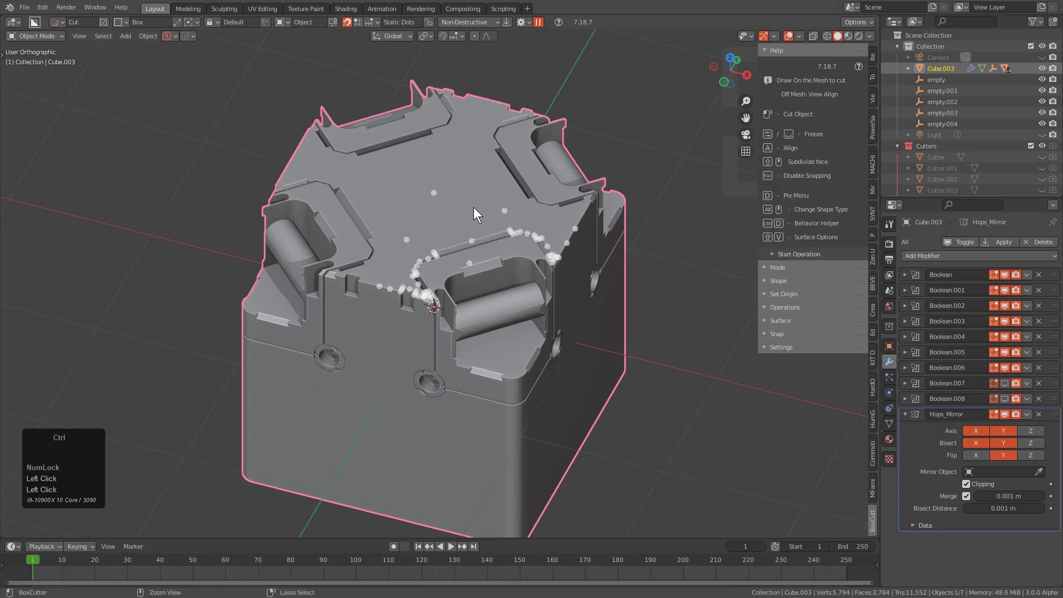
key(ctrl+Tab)
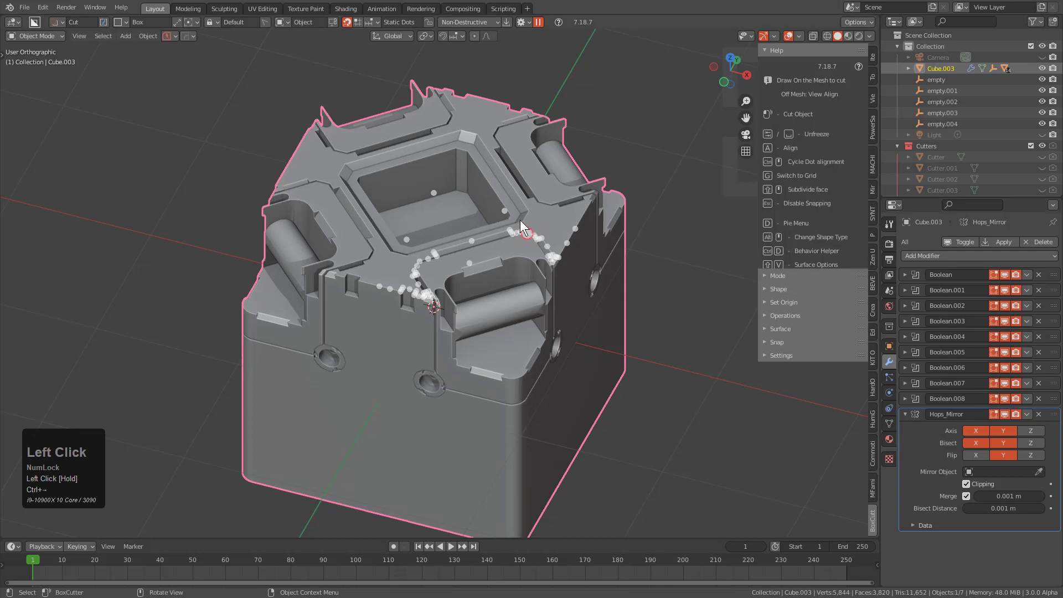
Draw a box from the frozen centre dot over the whole top, extrude it about 0.718 and extract the detail as a custom cutter.
key(d)
click(451, 251)
mouse_move(432, 192)
mouse_down()
mouse_move(521, 254)
mouse_move(474, 241)
mouse_move(506, 270)
mouse_move(470, 237)
mouse_move(546, 296)
mouse_up()
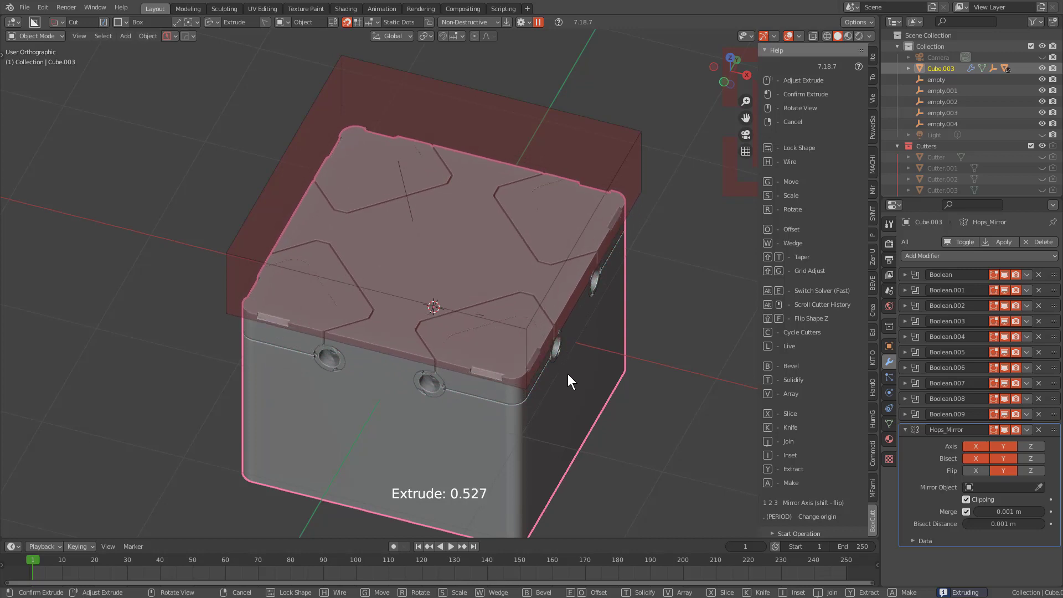
key(y)
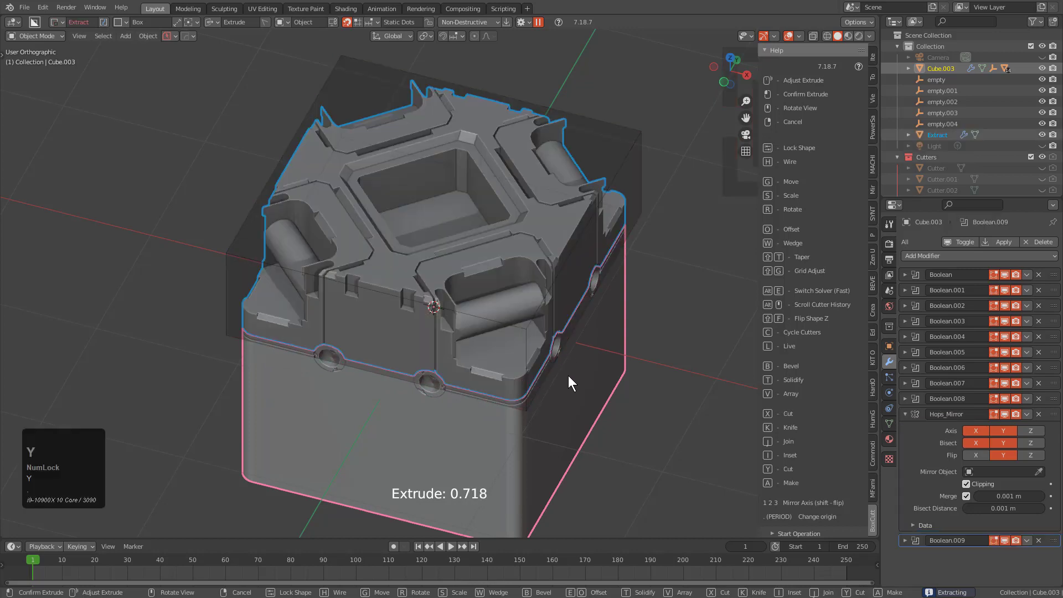
click(570, 373)
Add a new cube and move it clear of the detailed block.
middle_drag(553, 347, 513, 231)
scroll(477, 235, down, 2)
scroll(432, 238, down, 2)
key(shift+a)
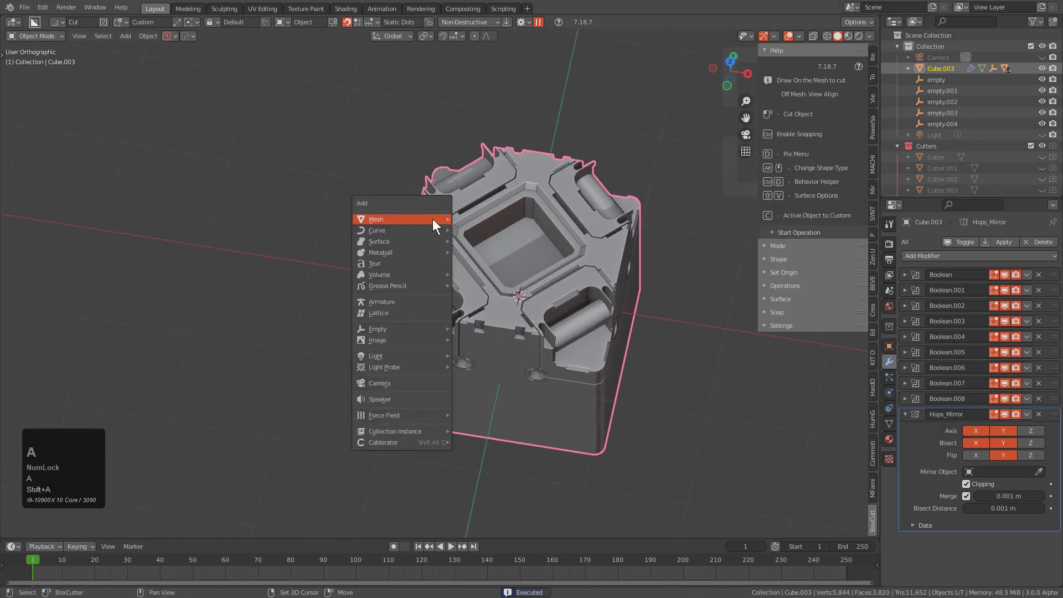
key(shift+a)
mouse_move(458, 233)
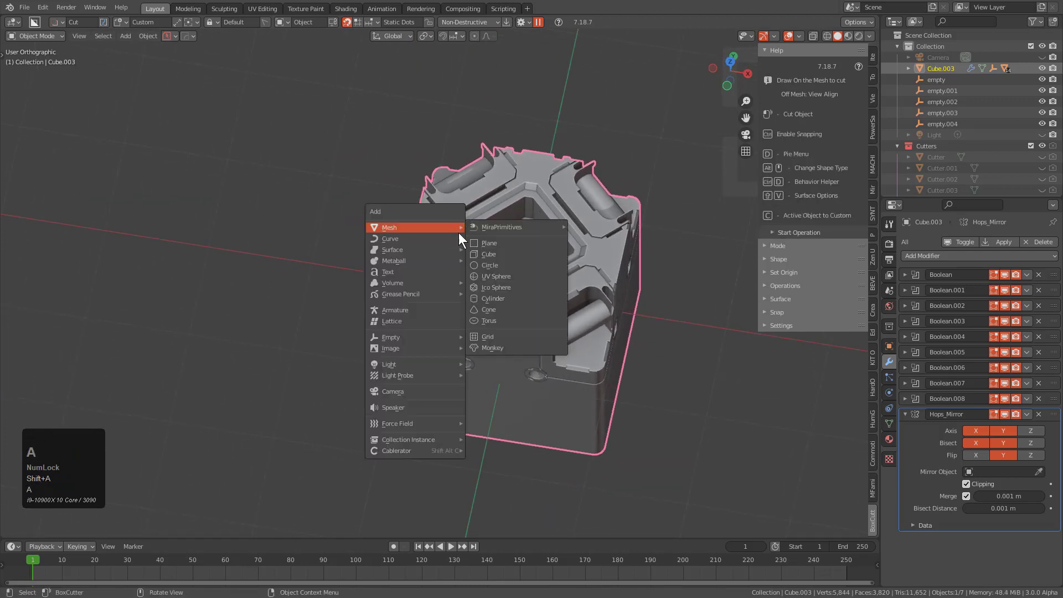
click(499, 256)
key(g)
click(355, 299)
middle_drag(354, 299, 391, 235)
Draw the extracted custom shape on the new cube's top face and scale it up to cover the face's corners.
mouse_move(393, 231)
mouse_down()
mouse_move(559, 271)
mouse_move(539, 274)
mouse_up()
scroll(537, 329, up, 3)
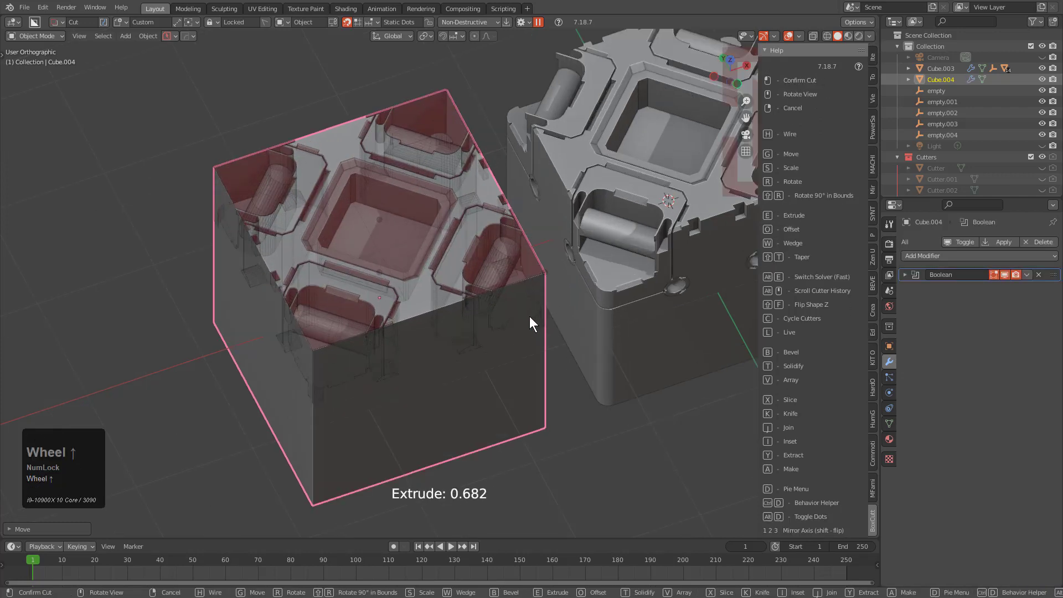
key(s)
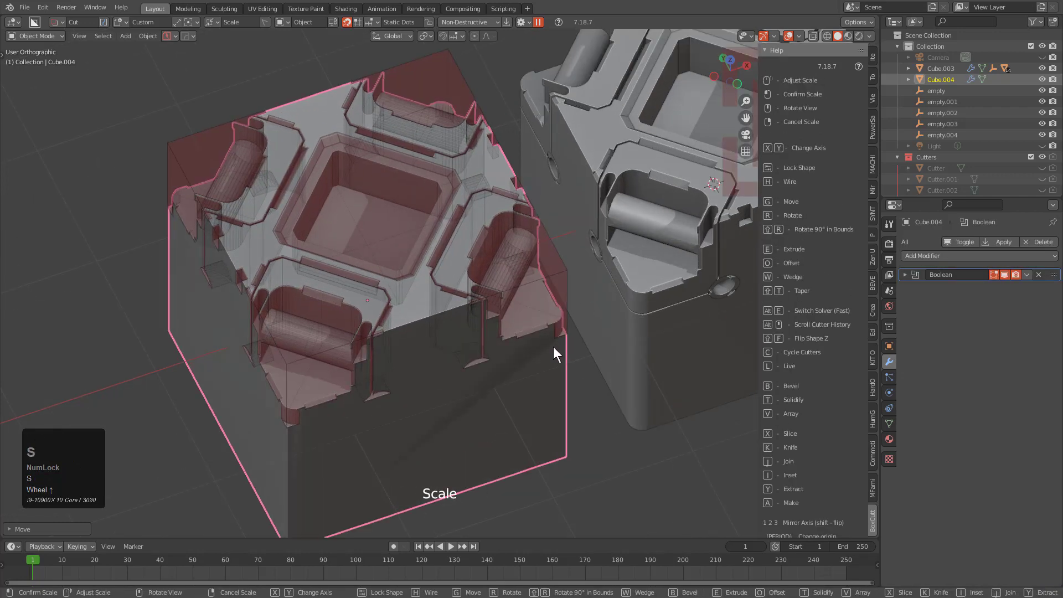
click(474, 320)
Sharpen the newly cut cube with a Weighted Normal modifier that keeps sharp edges.
middle_drag(474, 321, 422, 271)
scroll(434, 310, up, 3)
scroll(467, 292, down, 2)
scroll(430, 267, down, 1)
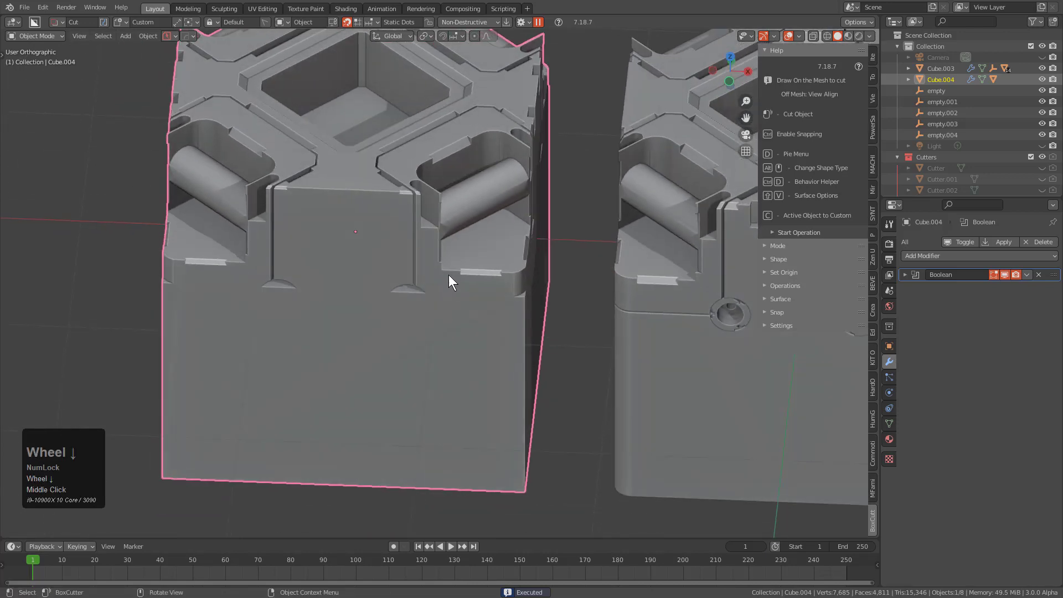
key(q)
click(432, 266)
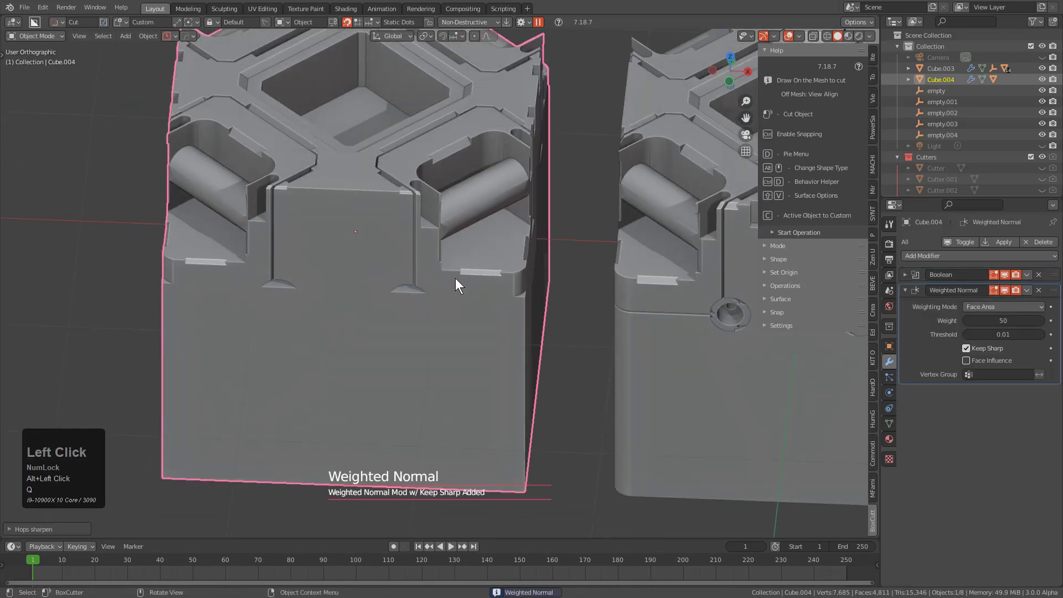
Reset the mirror tool to the new cube's own origin and mirror its top detail to the underside across Z.
scroll(456, 279, down, 2)
middle_drag(465, 268, 498, 275)
key(alt+x)
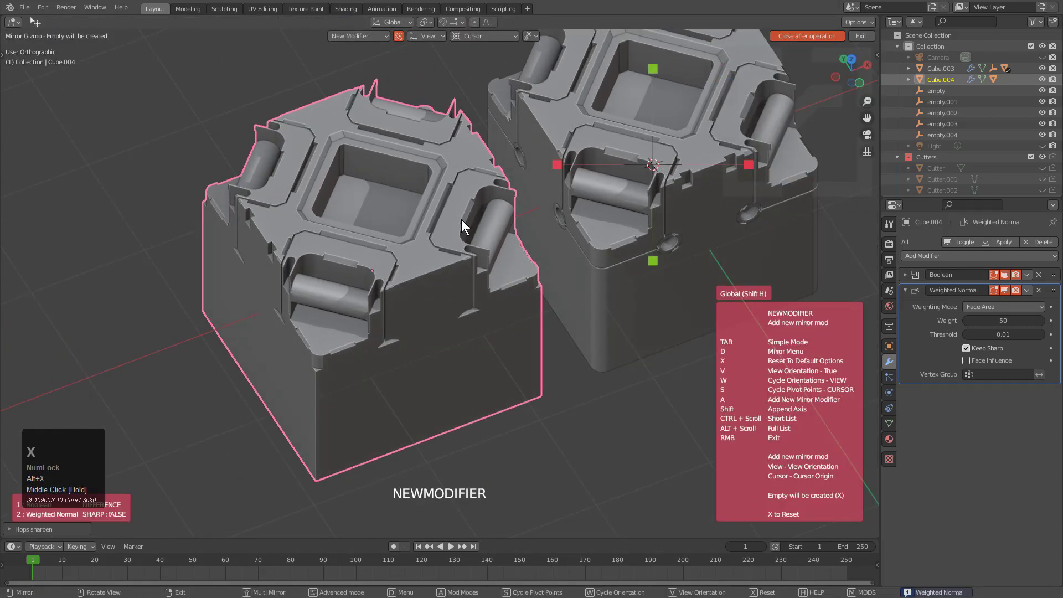
key(x)
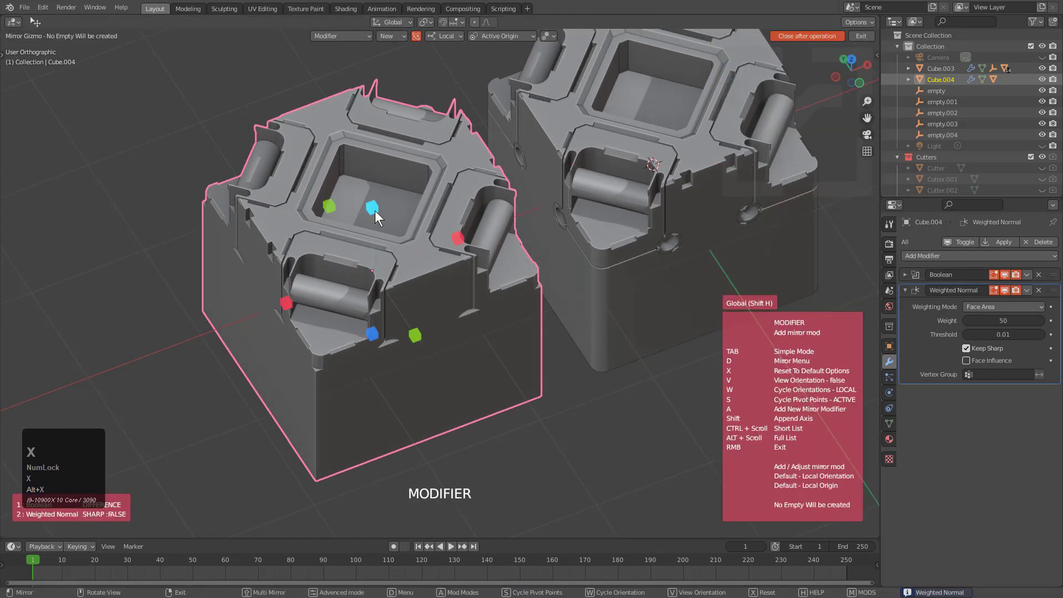
click(370, 208)
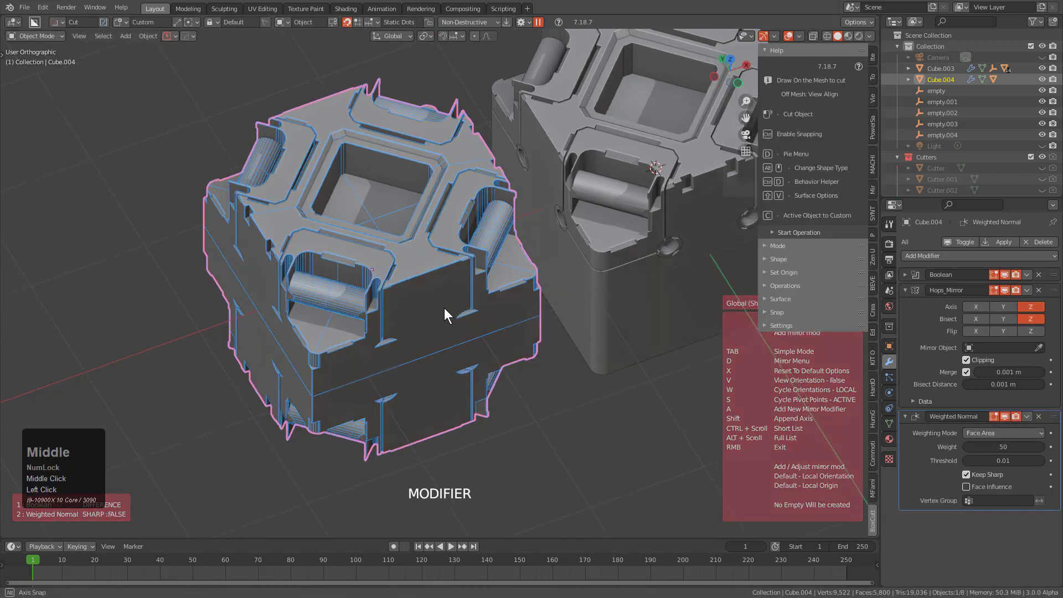
mouse_move(444, 308)
middle_down()
mouse_move(393, 263)
mouse_move(393, 274)
mouse_move(459, 303)
mouse_move(460, 291)
mouse_move(448, 283)
mouse_move(424, 337)
mouse_move(483, 360)
mouse_move(436, 333)
mouse_move(489, 314)
mouse_move(450, 300)
middle_up()
middle_drag(580, 227, 525, 270)
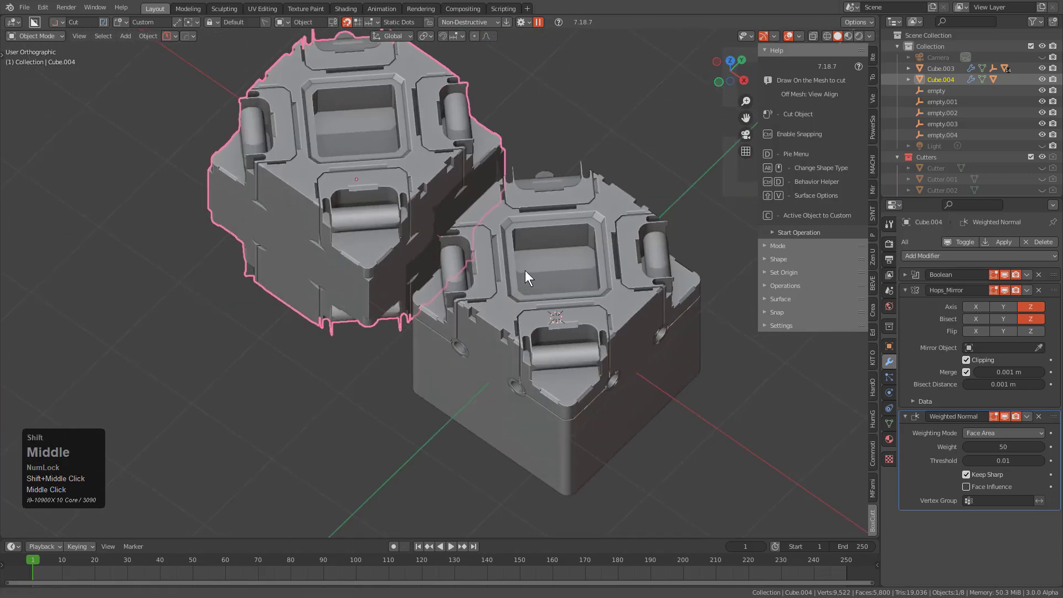
scroll(524, 270, up, 5)
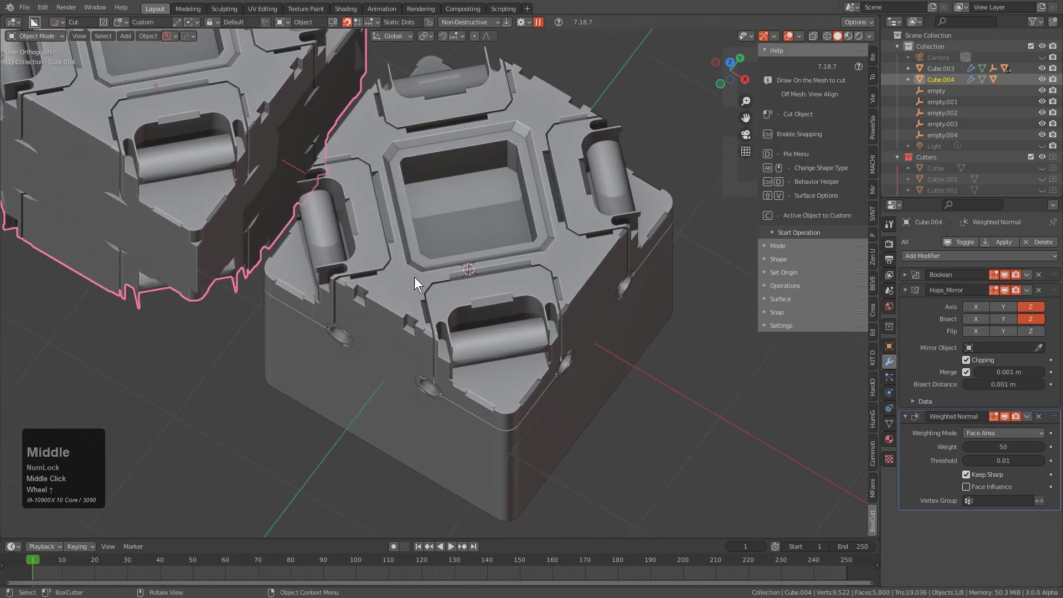